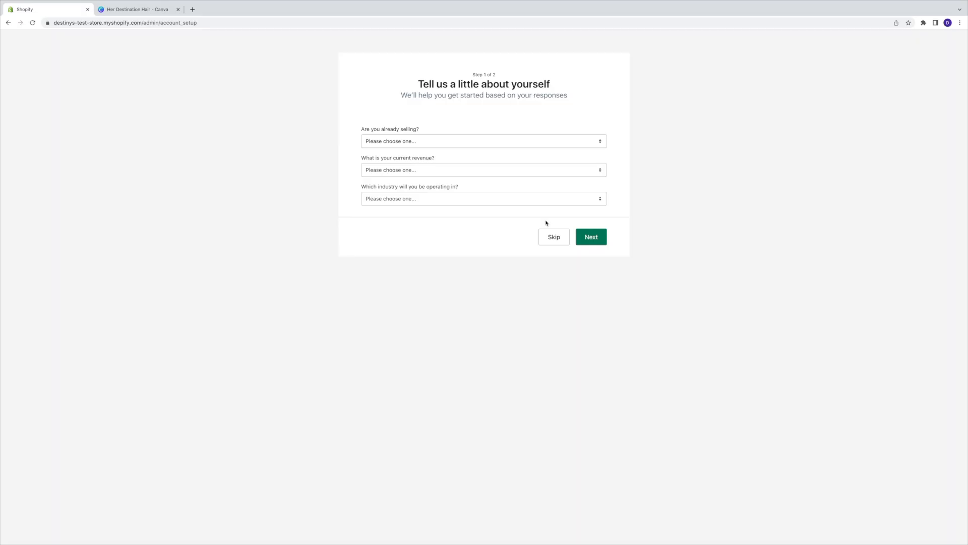
# Answer "I'm just playing around" for selling status, Yes for dropshipping, and select Facebook or Instagram, Google and Shopify Buy Button as sales channels
pyautogui.click(525, 139)
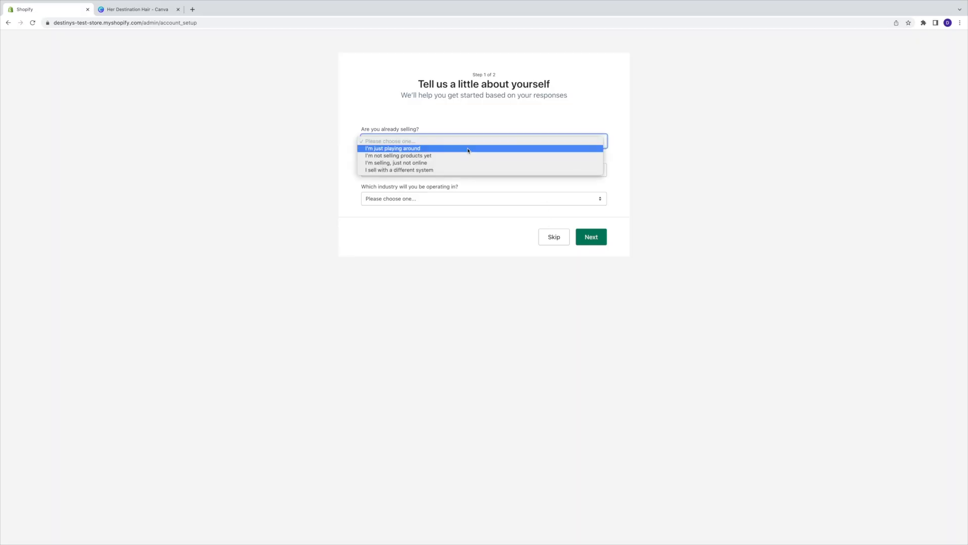
pyautogui.click(442, 148)
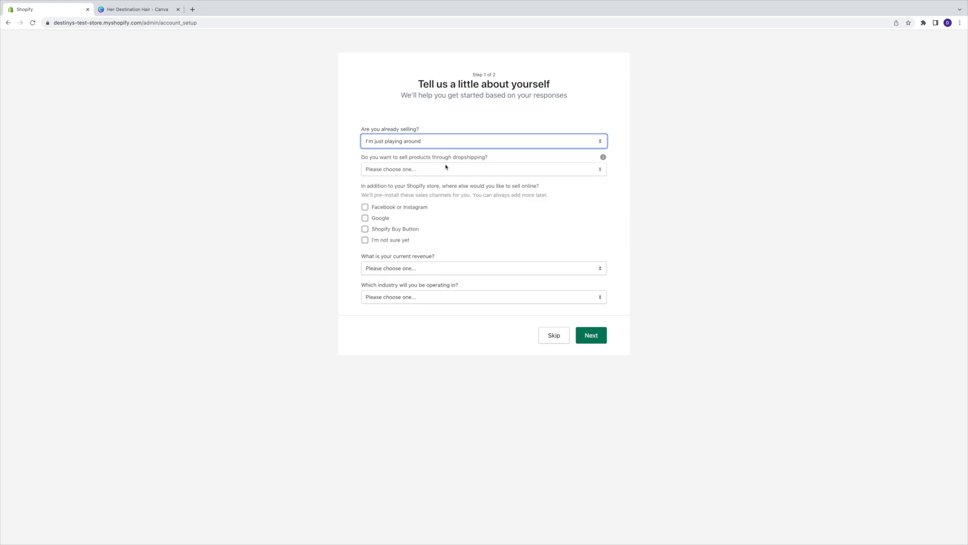
pyautogui.click(421, 174)
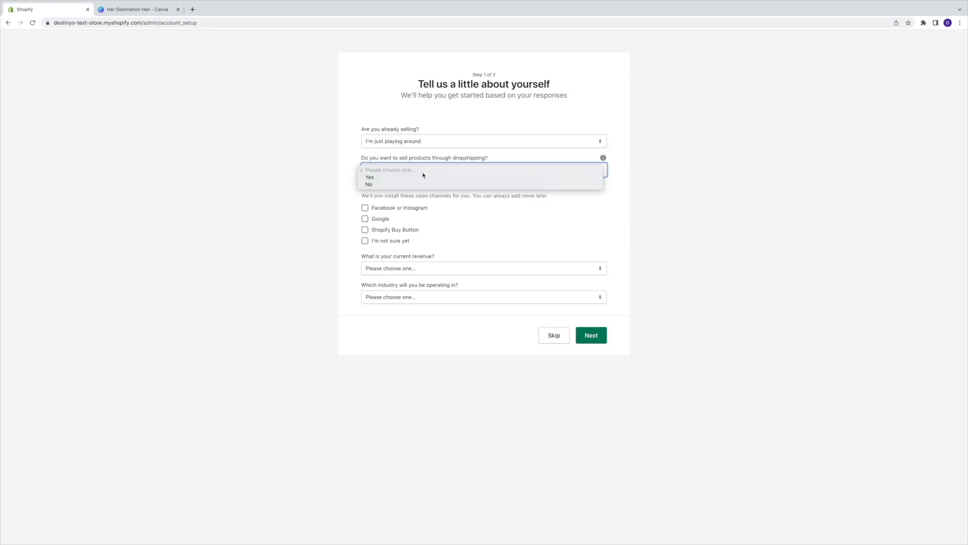
pyautogui.click(425, 177)
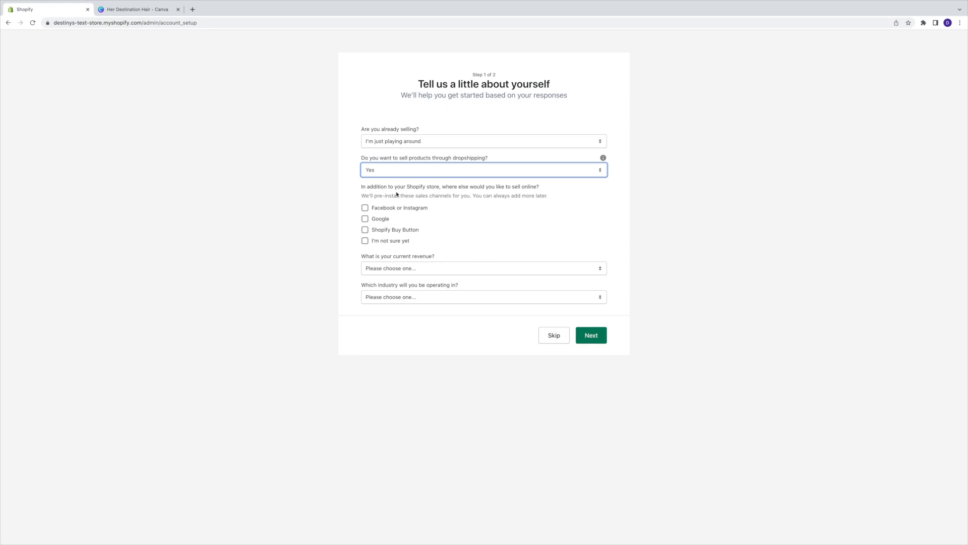
pyautogui.click(365, 208)
pyautogui.click(365, 219)
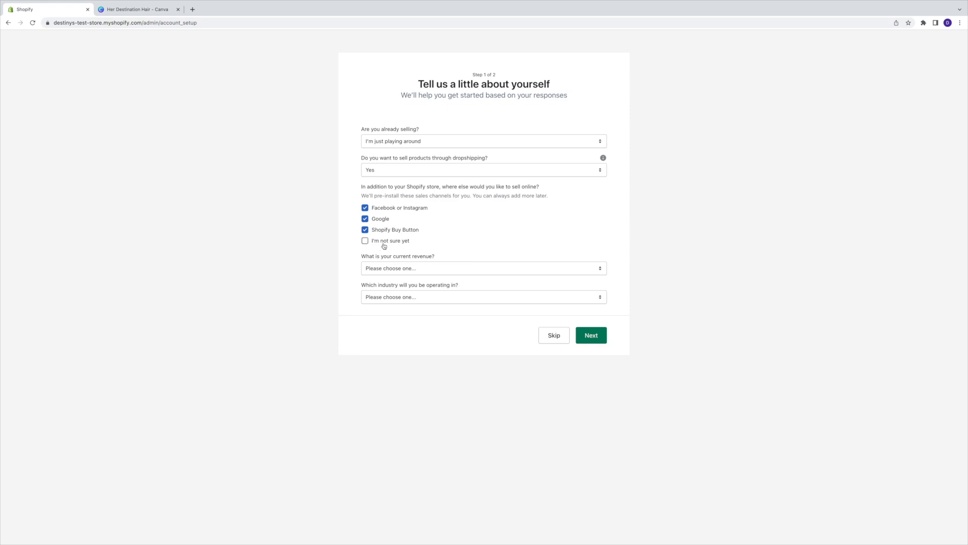
# Set current revenue to $0 USD (I'm just getting started) and industry to Beauty, and continue to the address form
pyautogui.click(381, 269)
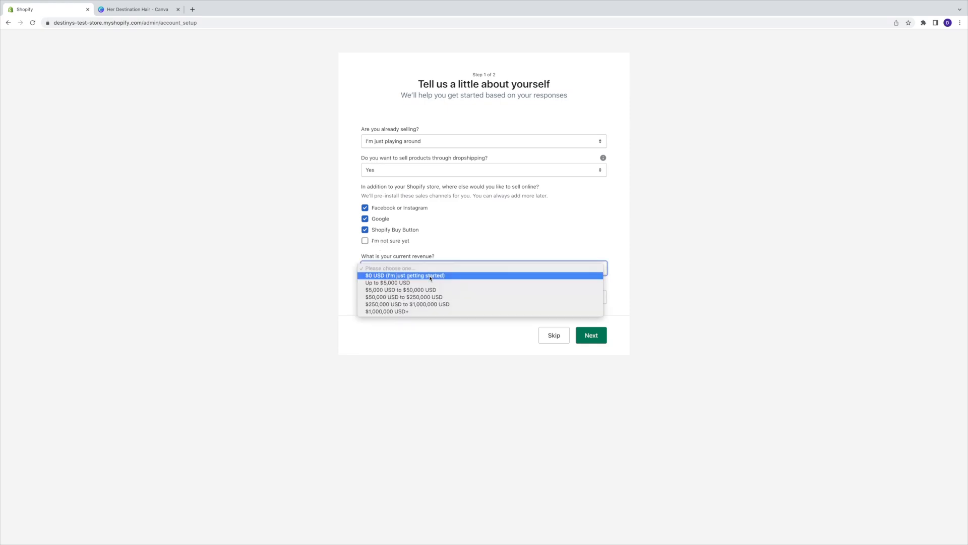
pyautogui.click(431, 276)
pyautogui.click(419, 298)
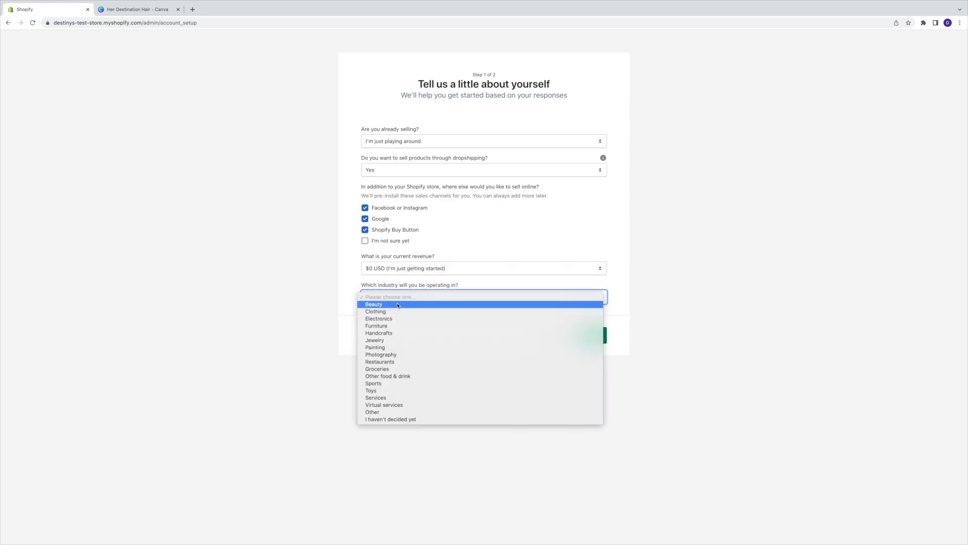
pyautogui.click(396, 306)
pyautogui.click(590, 335)
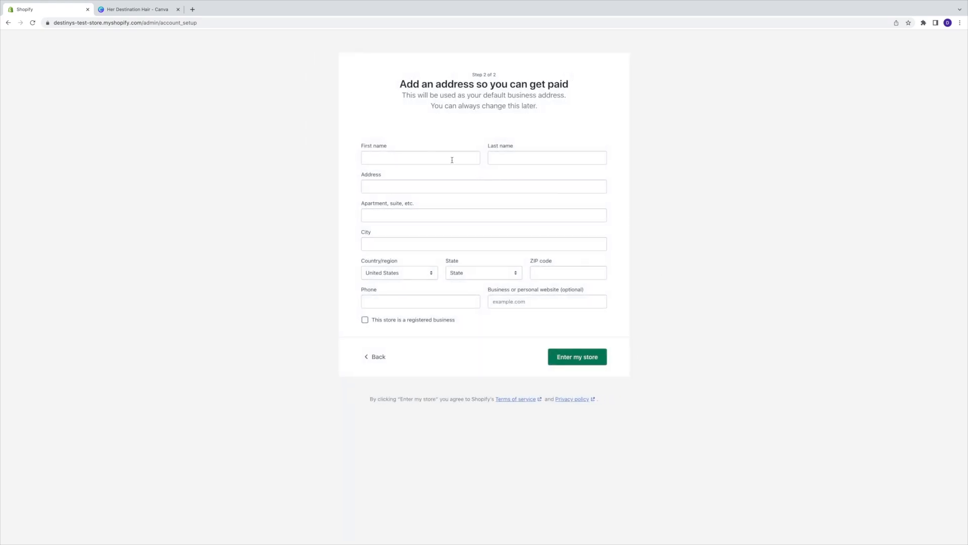
# Fill in the owner's first and last name on the business address form and enter the store
pyautogui.click(452, 159)
pyautogui.click(539, 160)
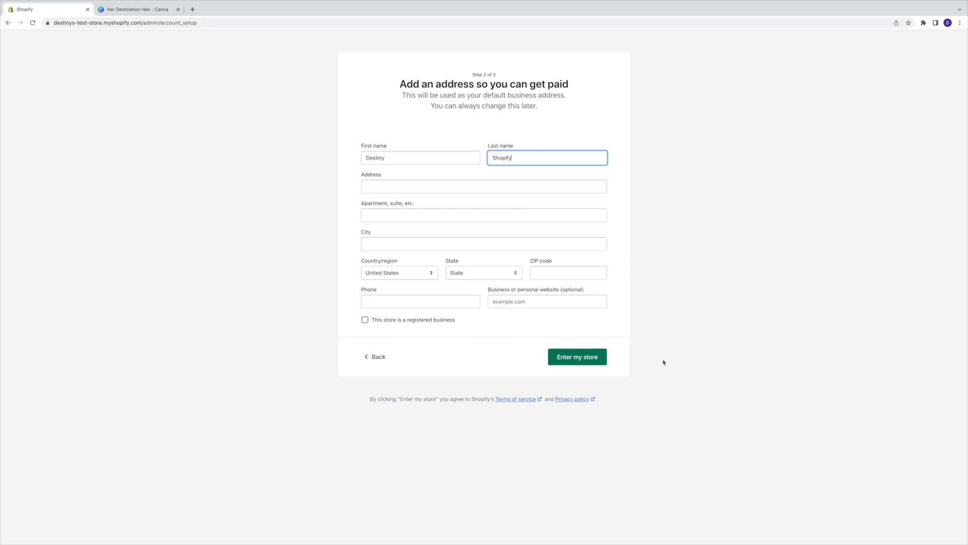
pyautogui.click(578, 356)
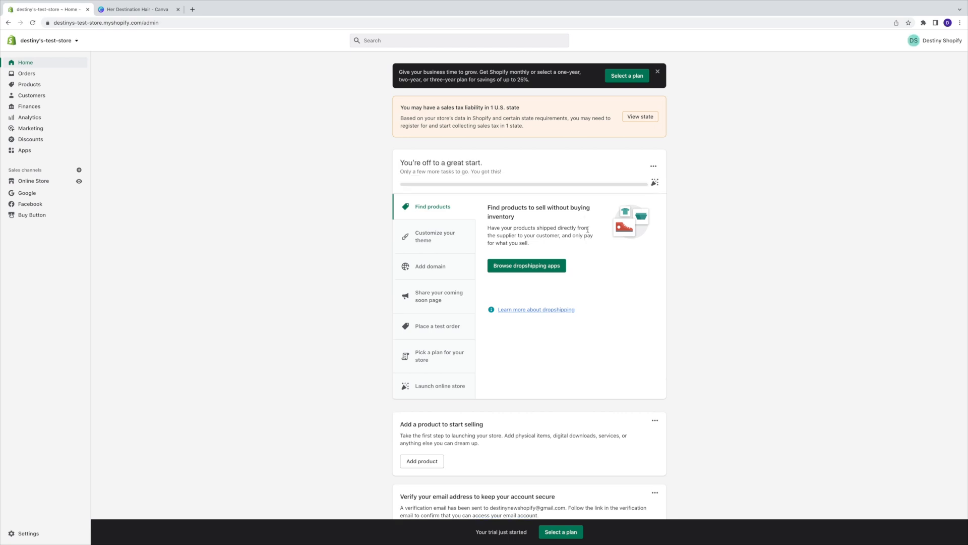
# Start the "Customize your theme" setup task to reach the Themes page, and close the task guide
pyautogui.click(437, 237)
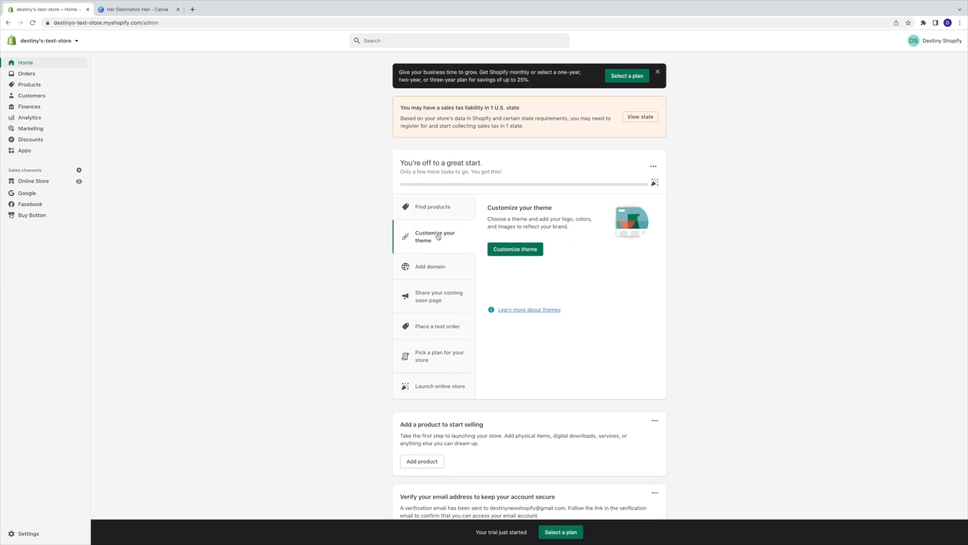
pyautogui.scroll(-1, 504, 232)
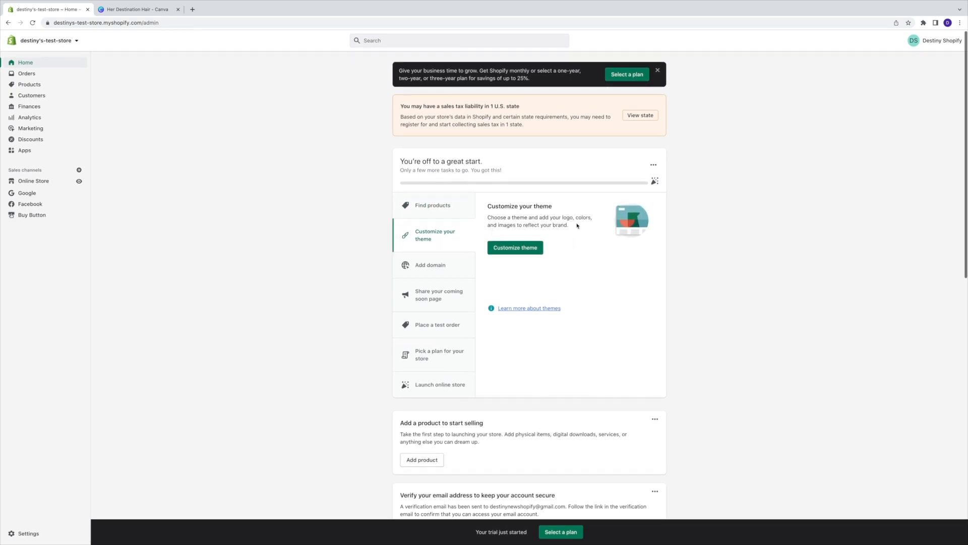
pyautogui.click(520, 249)
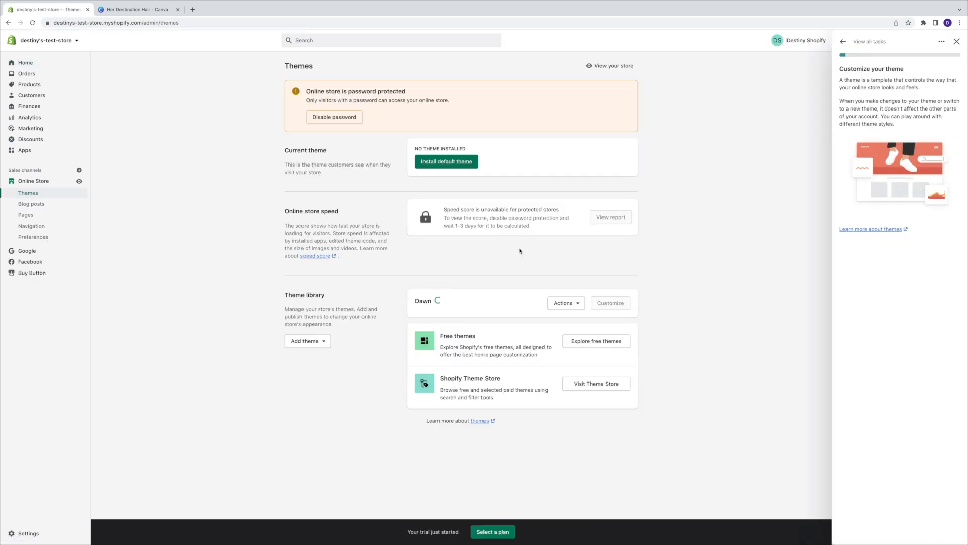
pyautogui.click(958, 41)
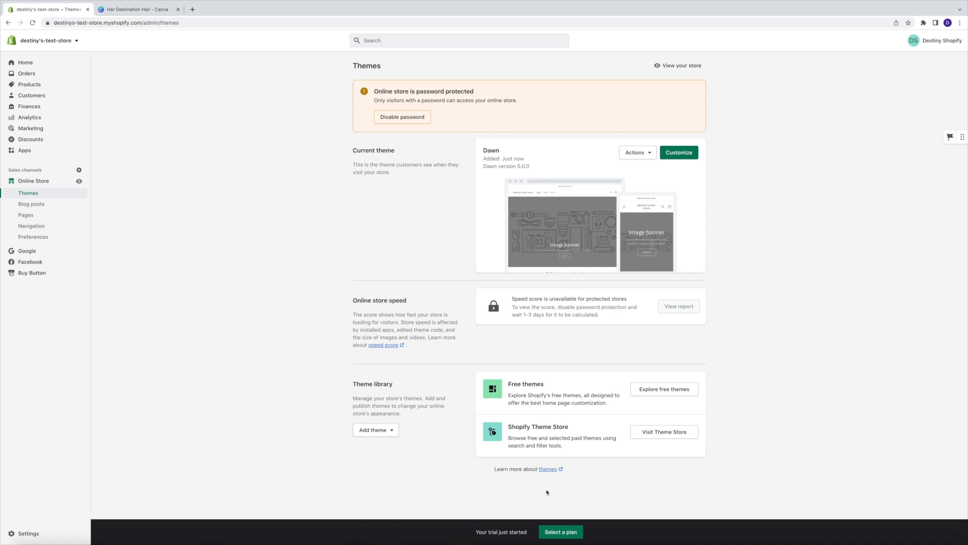
# Review the Dawn theme's default home page in the theme editor down to the footer, and exit the editor
pyautogui.click(679, 153)
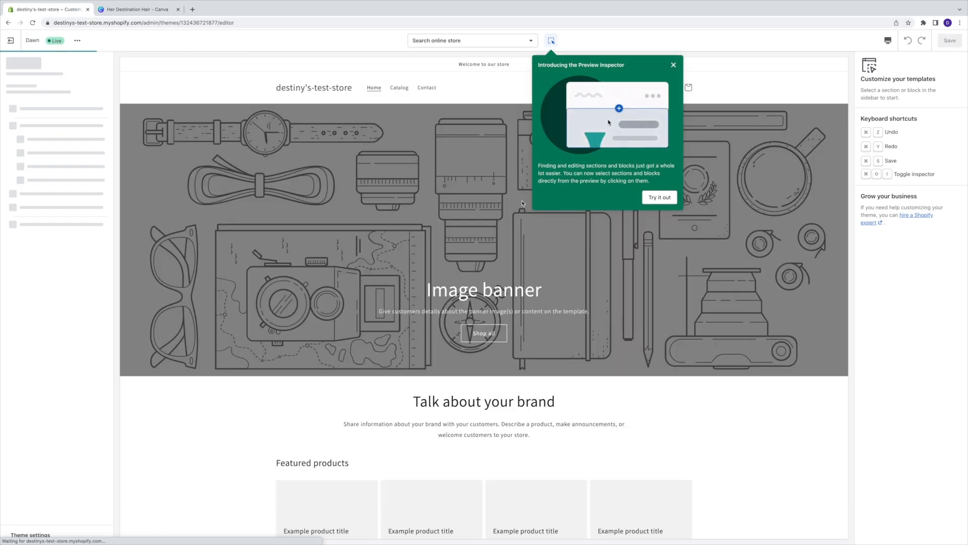
pyautogui.click(674, 65)
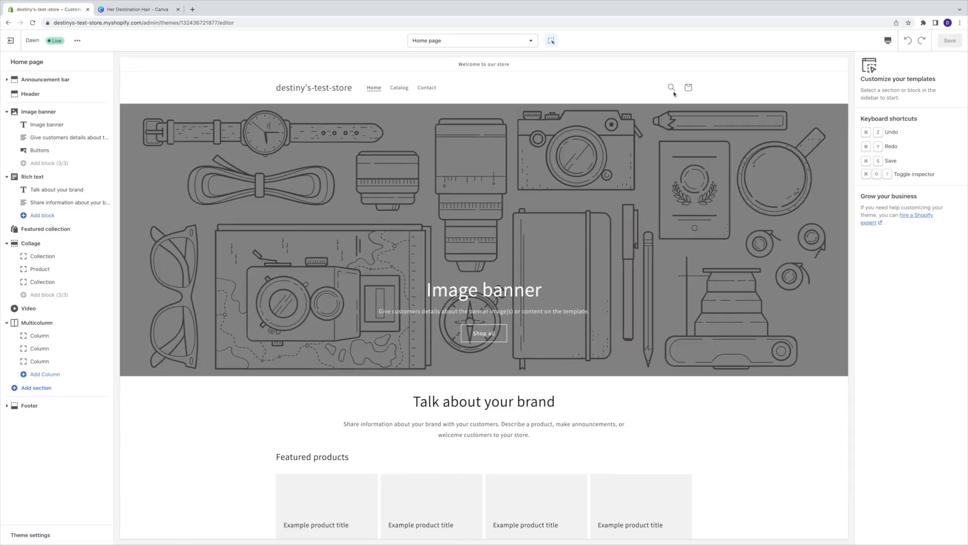
pyautogui.scroll(-3, 645, 161)
pyautogui.scroll(-5, 645, 161)
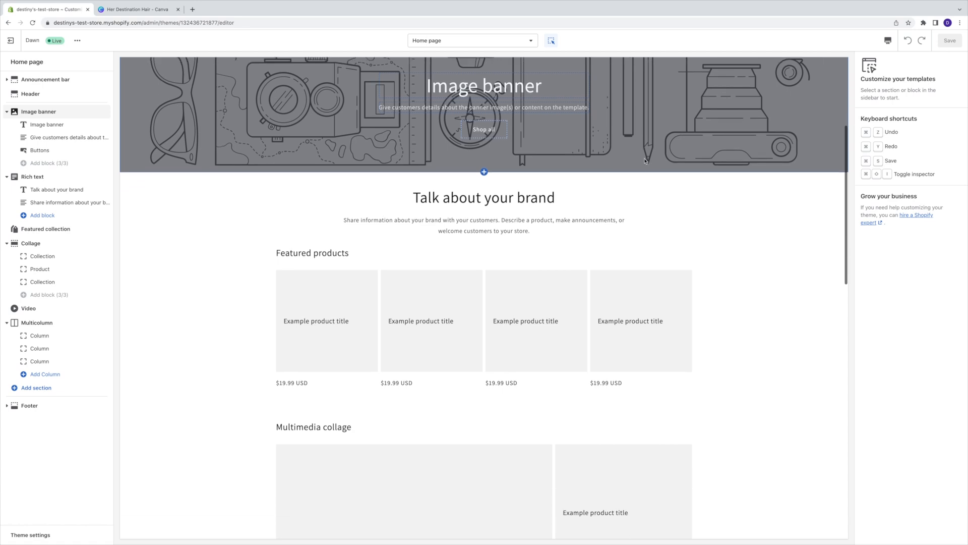
pyautogui.scroll(-7, 645, 161)
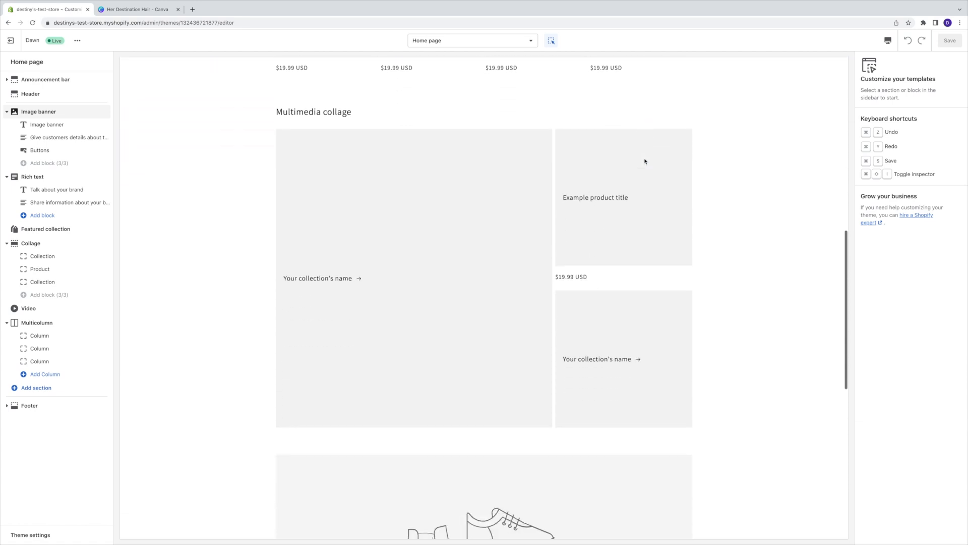
pyautogui.scroll(-3, 646, 161)
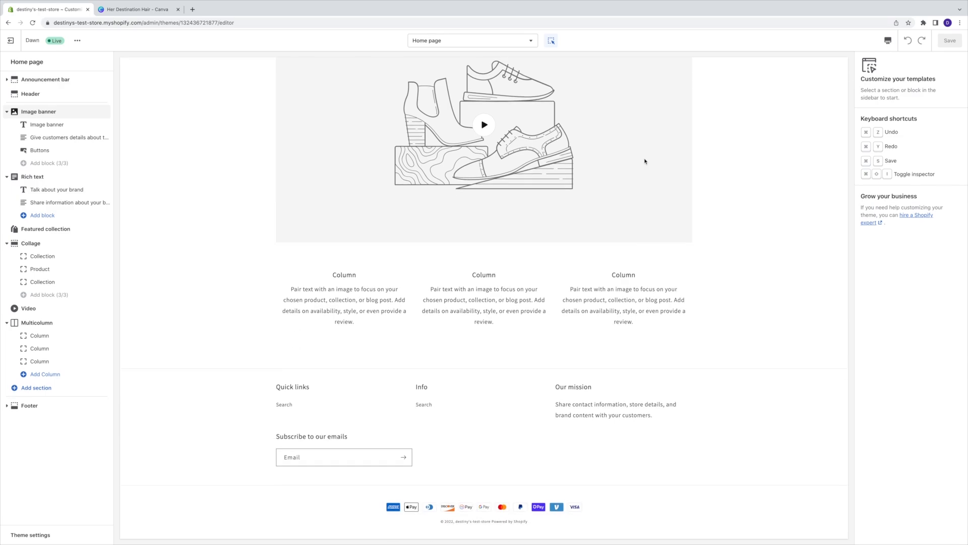
pyautogui.scroll(20, 645, 161)
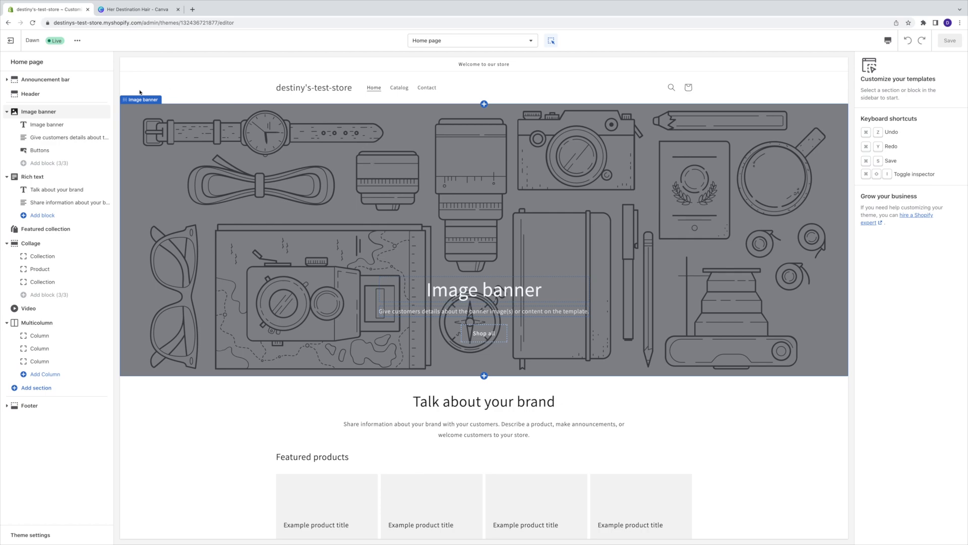
pyautogui.click(21, 42)
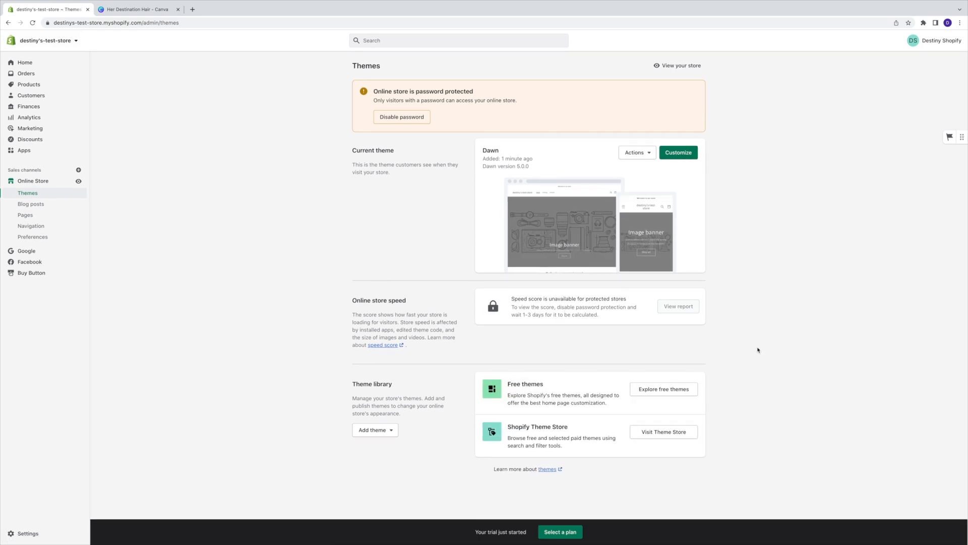
# Browse the collection of free themes from the theme library and close it without choosing one
pyautogui.click(656, 395)
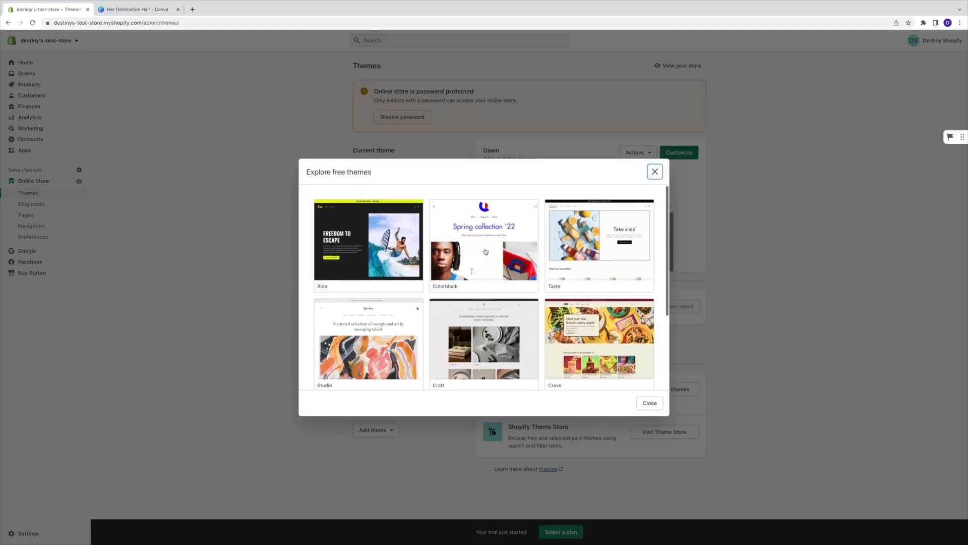
pyautogui.scroll(-3, 604, 284)
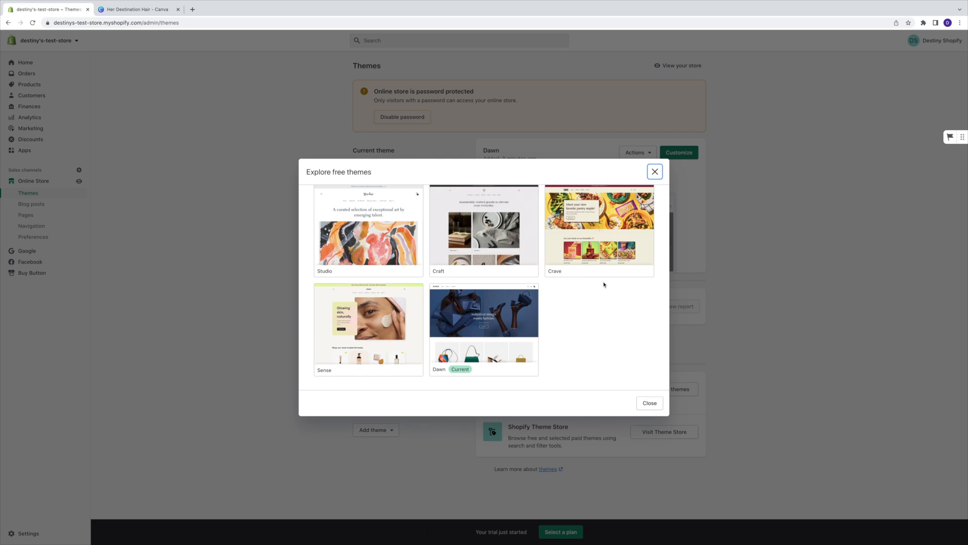
pyautogui.scroll(3, 604, 284)
pyautogui.click(656, 173)
pyautogui.click(663, 405)
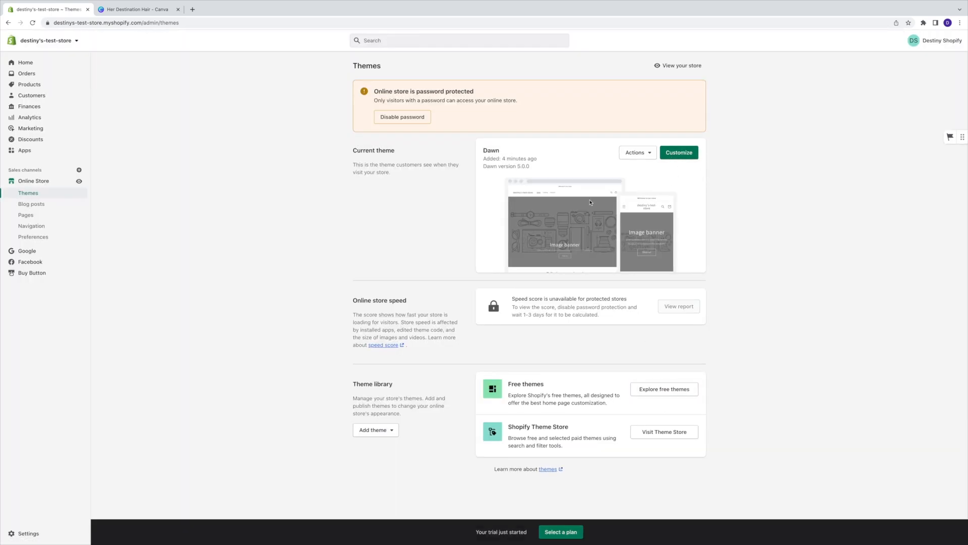
# Customize the Dawn theme by changing the announcement bar text to "YOUR DESTINATION FOR VACATION HAIR"
pyautogui.click(679, 153)
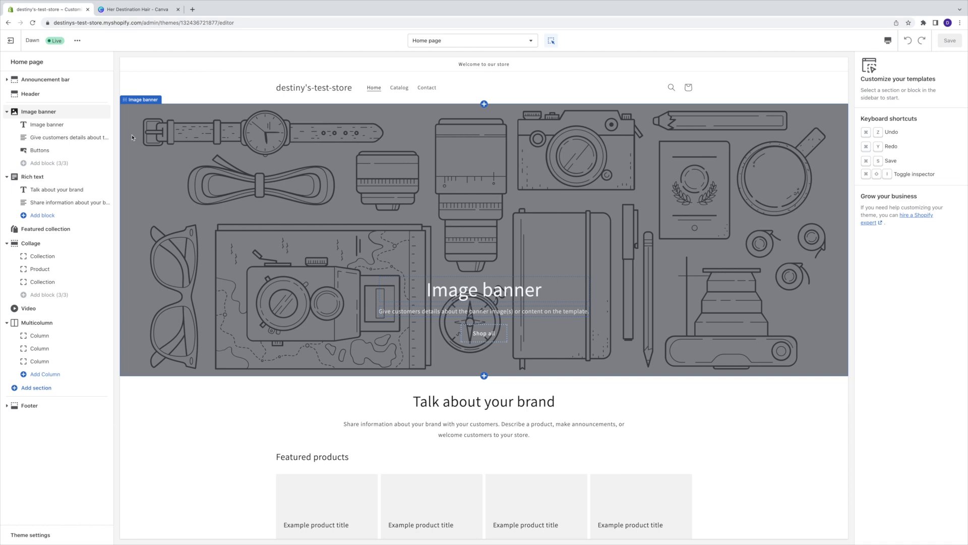
pyautogui.click(45, 80)
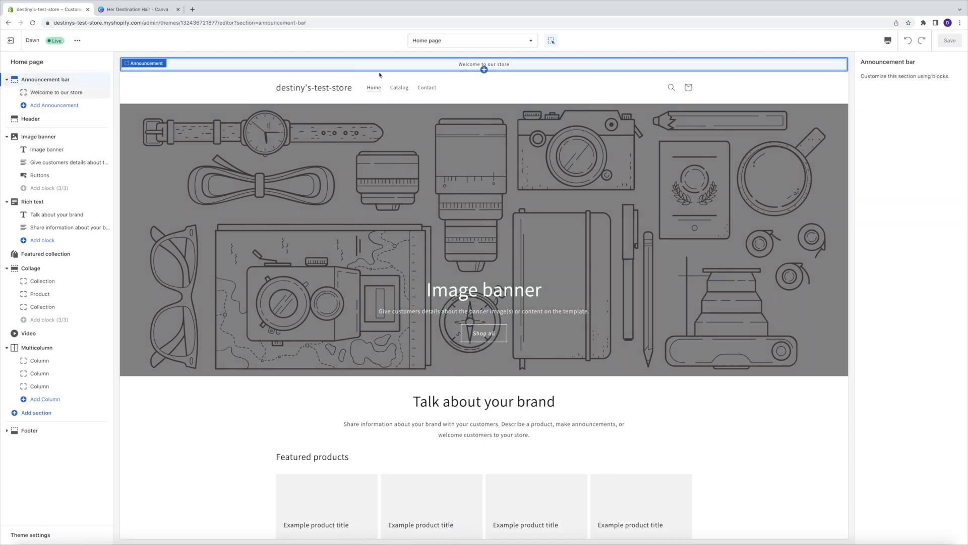
pyautogui.click(511, 64)
pyautogui.moveTo(919, 87); pyautogui.dragTo(864, 86)
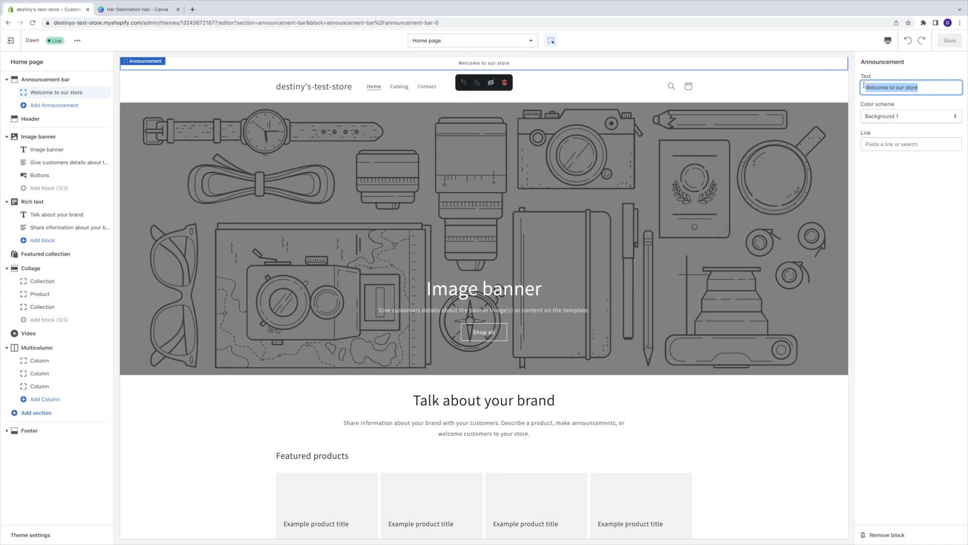
pyautogui.write('YOUR ')
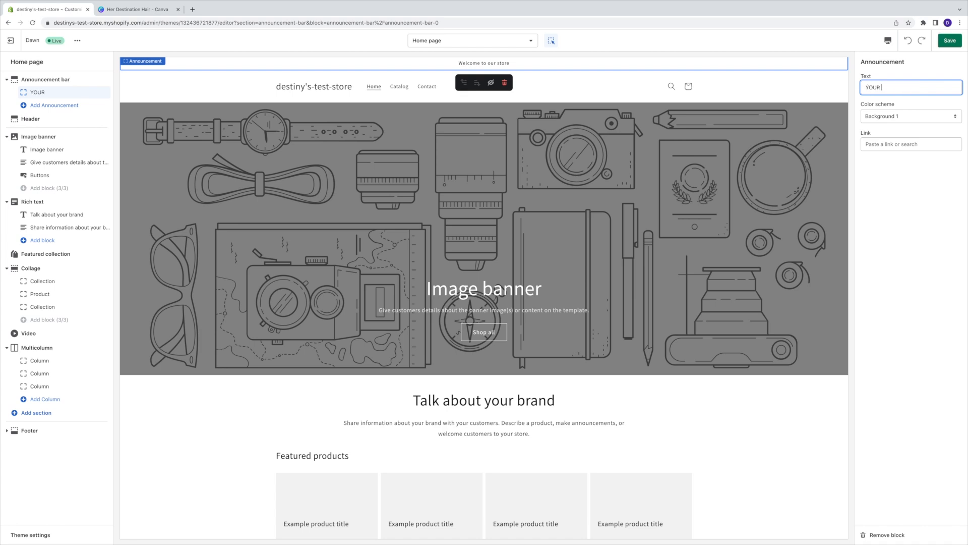
pyautogui.write('DESTINATION FOR VACATION HAIR')
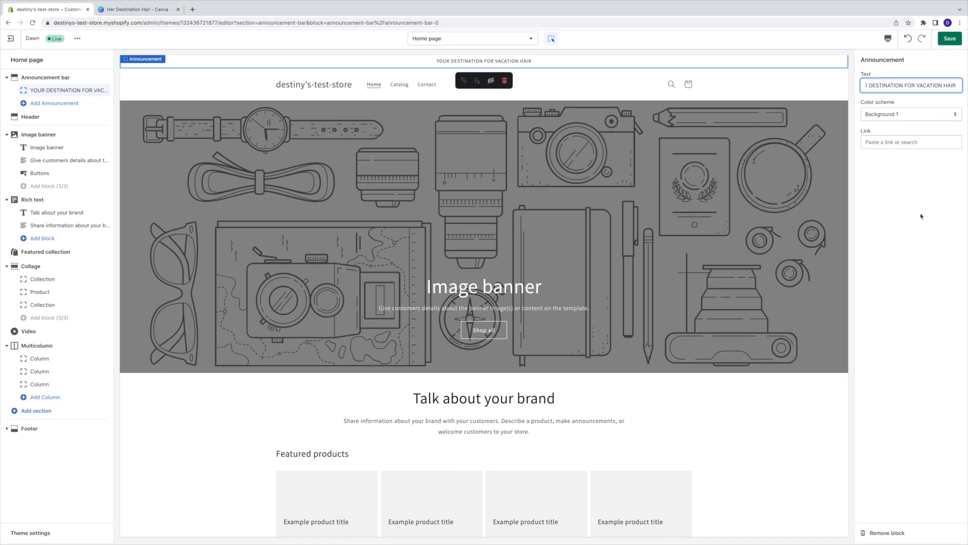
pyautogui.click(921, 217)
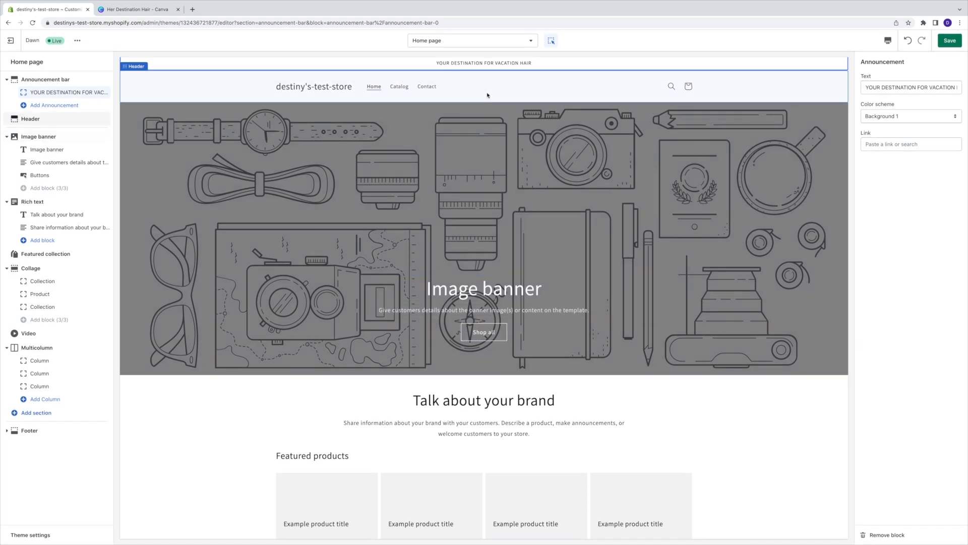
# Open the settings of the Header section and look over the remaining home page sections down to the footer
pyautogui.click(516, 89)
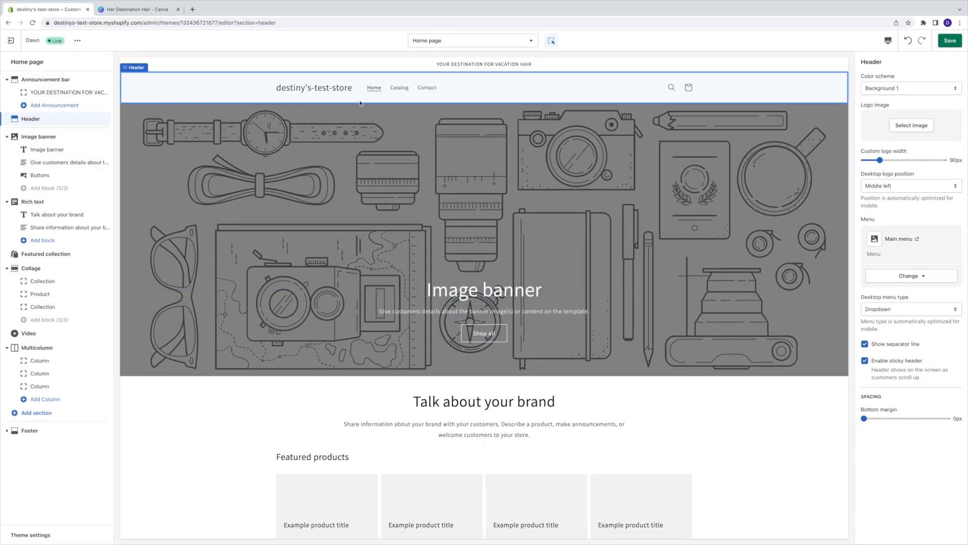
pyautogui.scroll(-8, 469, 227)
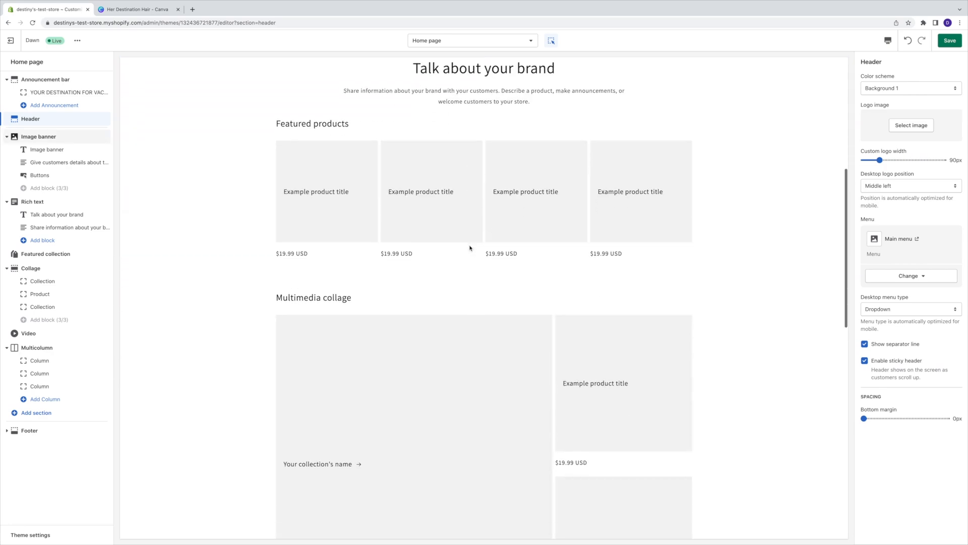
pyautogui.scroll(-12, 470, 248)
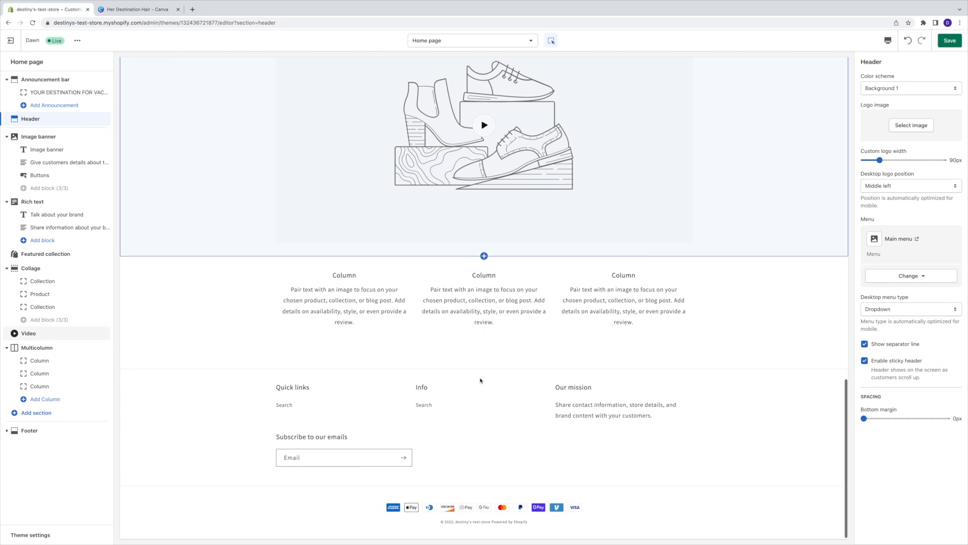
pyautogui.scroll(1, 484, 336)
# Switch to Canva and open the Simple Elegant Handwritten Logo Brand Board design from the Her Destination Hair folder
pyautogui.click(116, 10)
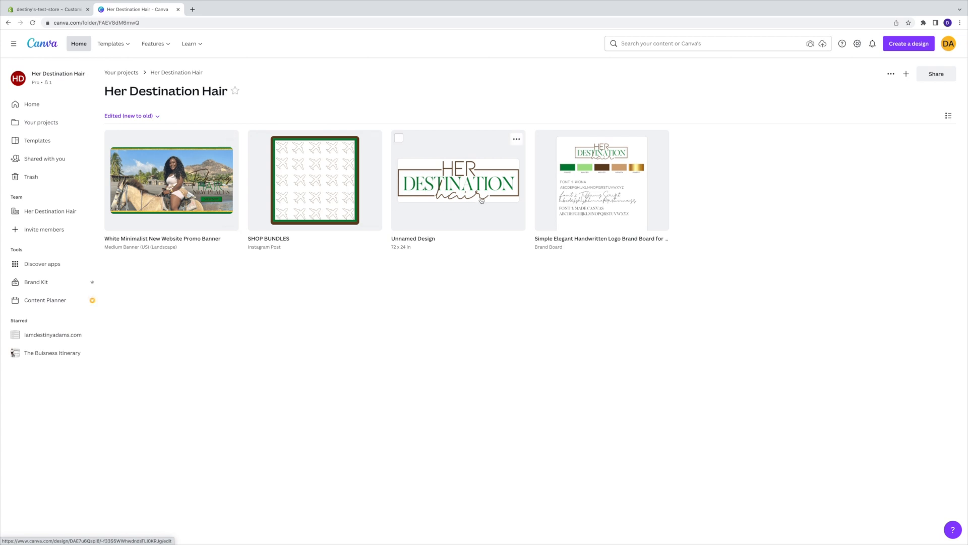
pyautogui.click(517, 140)
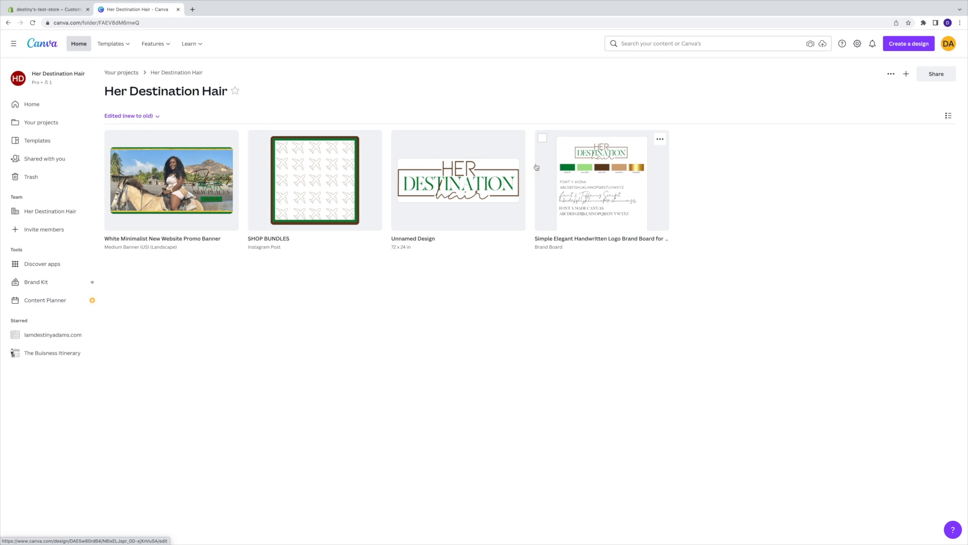
pyautogui.click(633, 203)
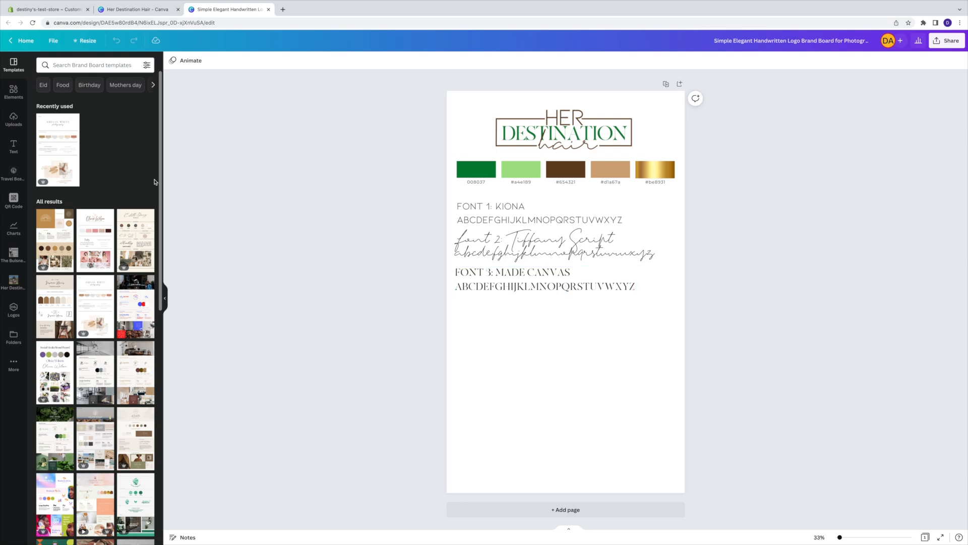
# Return to the Shopify theme editor and enlarge its window and the Canva brand board window so they fit side by side
pyautogui.click(62, 13)
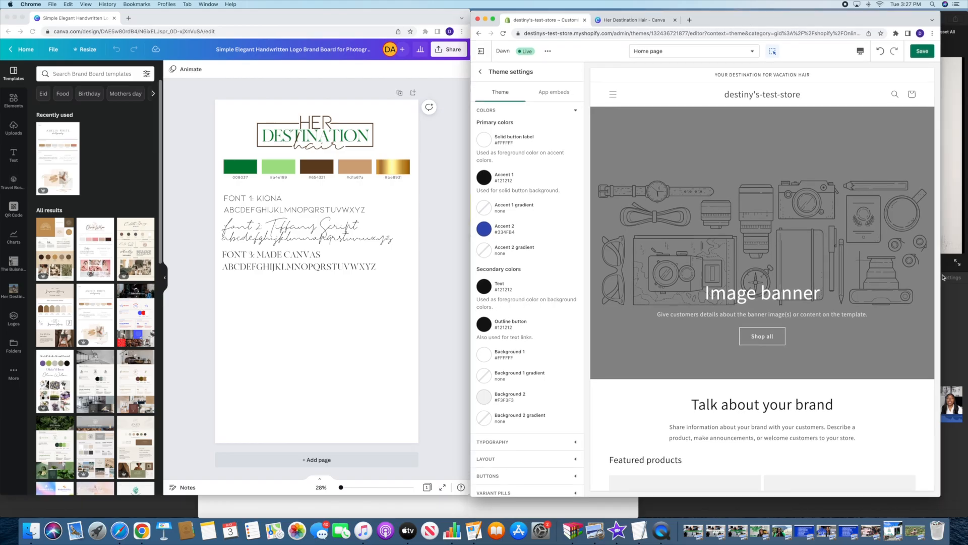
pyautogui.moveTo(942, 277); pyautogui.dragTo(966, 277)
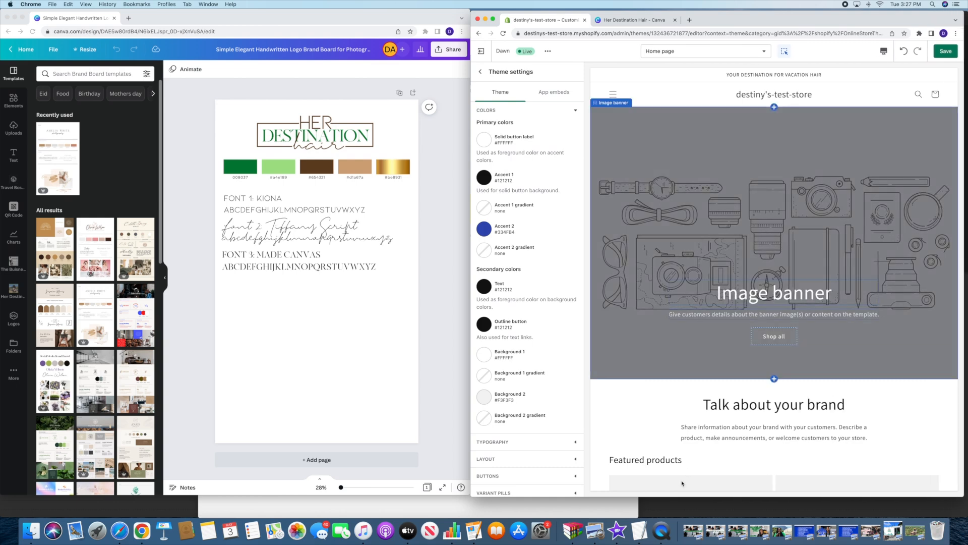
pyautogui.moveTo(689, 498); pyautogui.dragTo(691, 519)
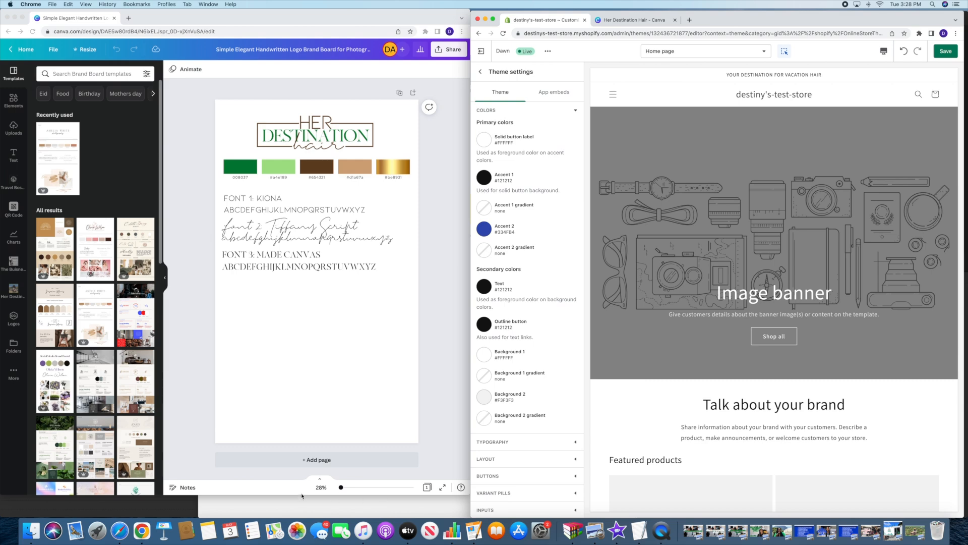
pyautogui.moveTo(302, 496); pyautogui.dragTo(301, 509)
pyautogui.moveTo(299, 515); pyautogui.dragTo(300, 519)
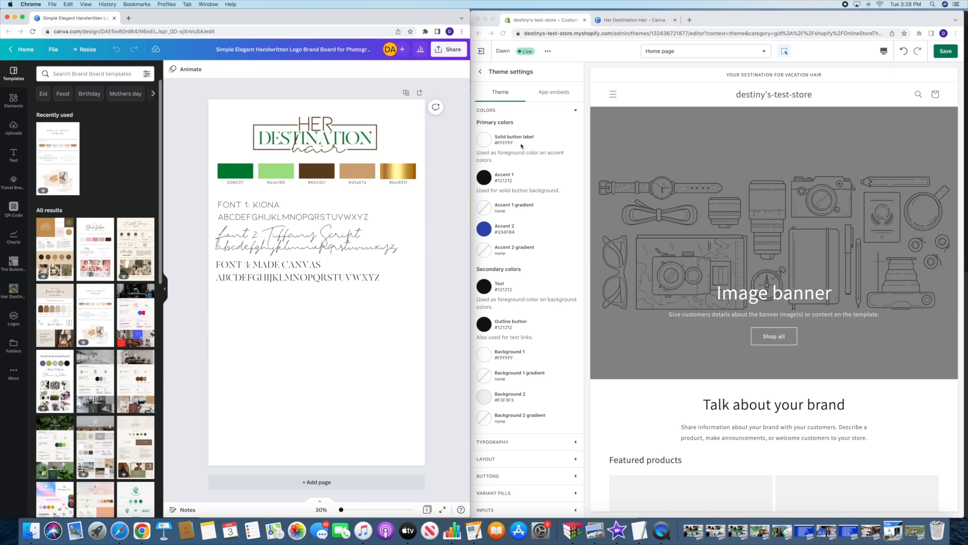
# Set the theme's Solid button label color to the brand board's dark green, #008037
pyautogui.click(563, 135)
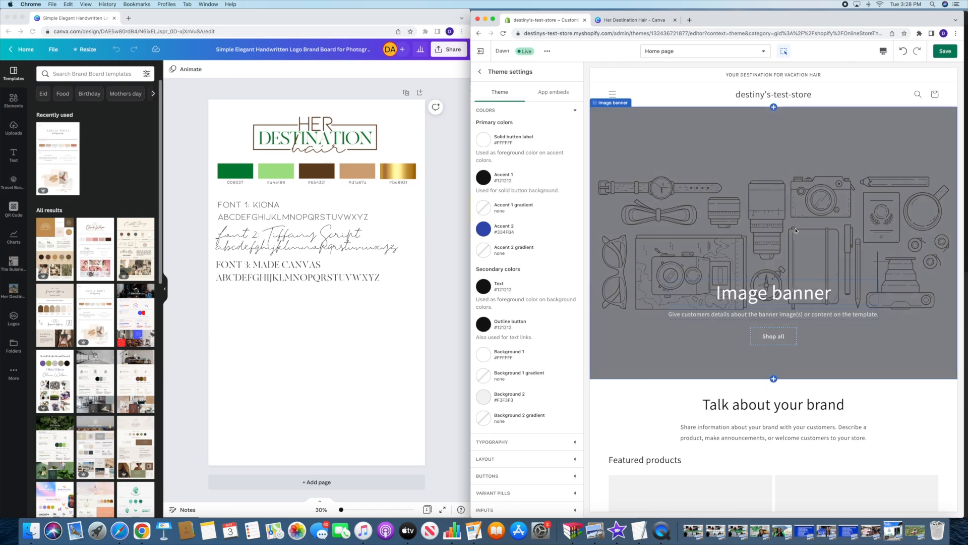
pyautogui.scroll(-4, 706, 267)
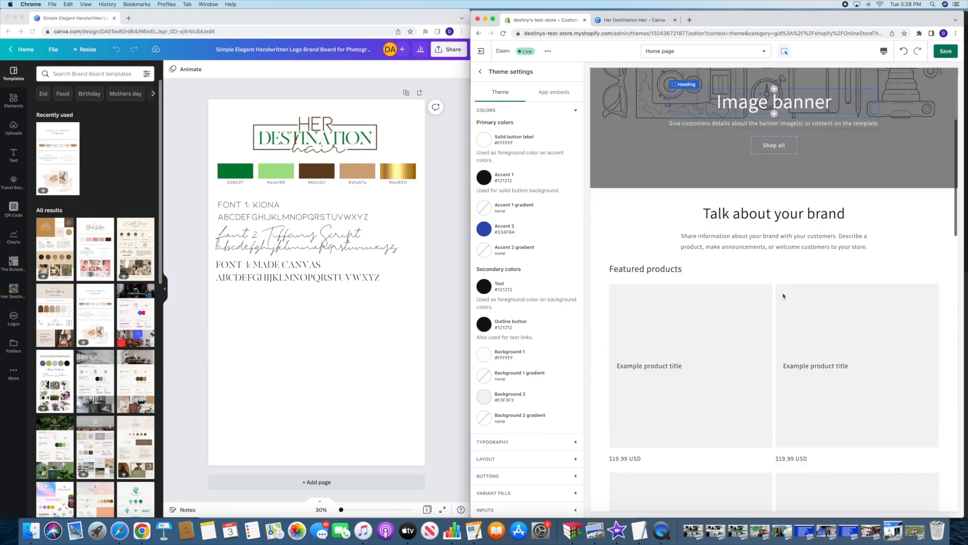
pyautogui.click(486, 143)
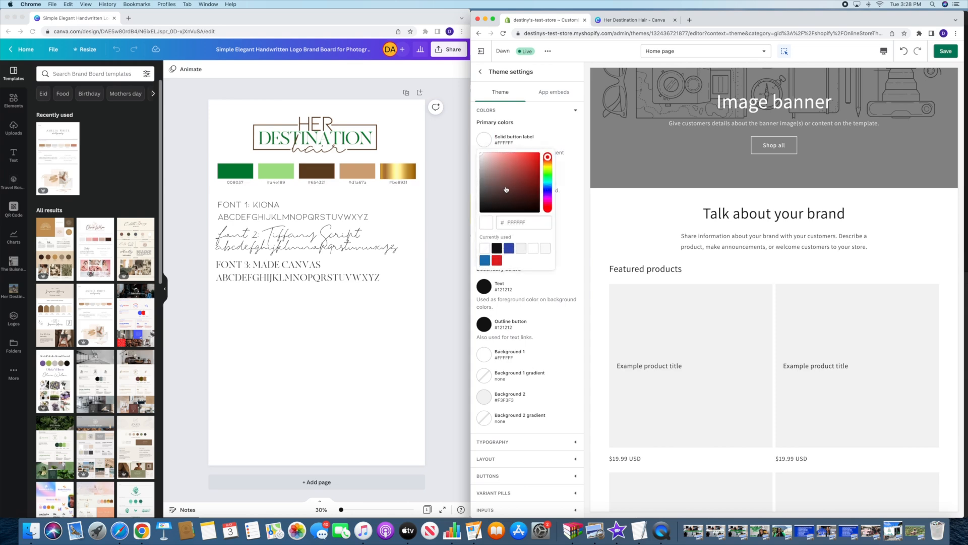
pyautogui.moveTo(527, 223); pyautogui.dragTo(514, 223)
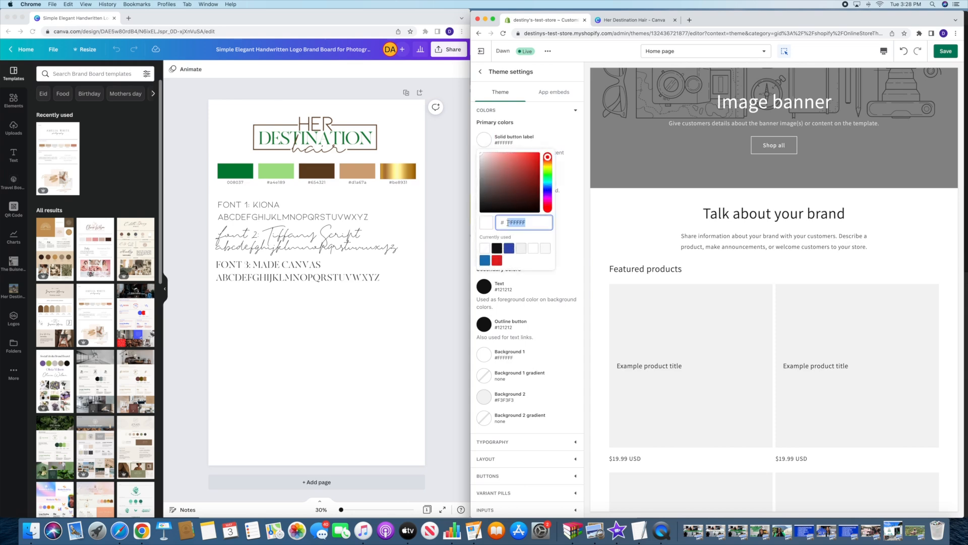
pyautogui.write('008037')
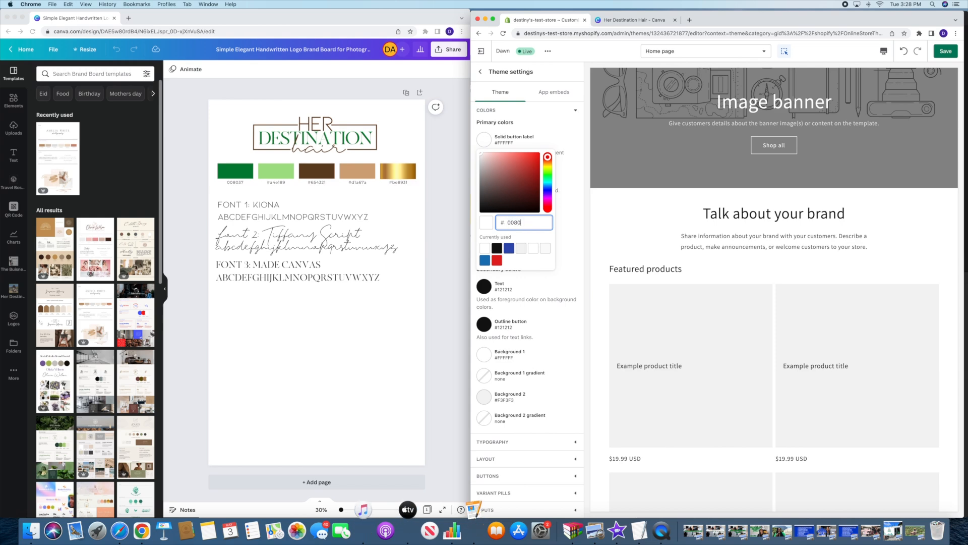
pyautogui.press('Return')
pyautogui.click(576, 223)
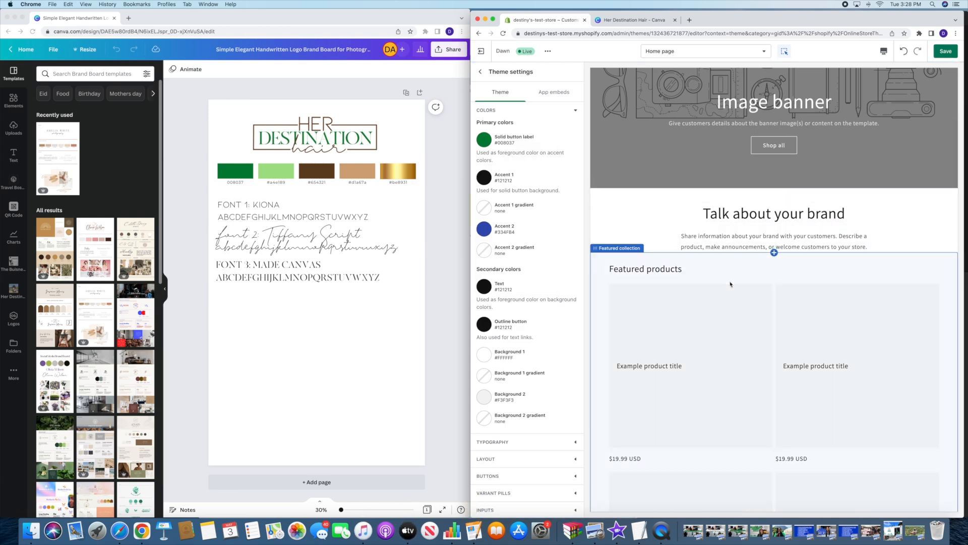
# Set the theme's Background 1 color to the brand board's tan, #D1A67A
pyautogui.scroll(-1, 730, 283)
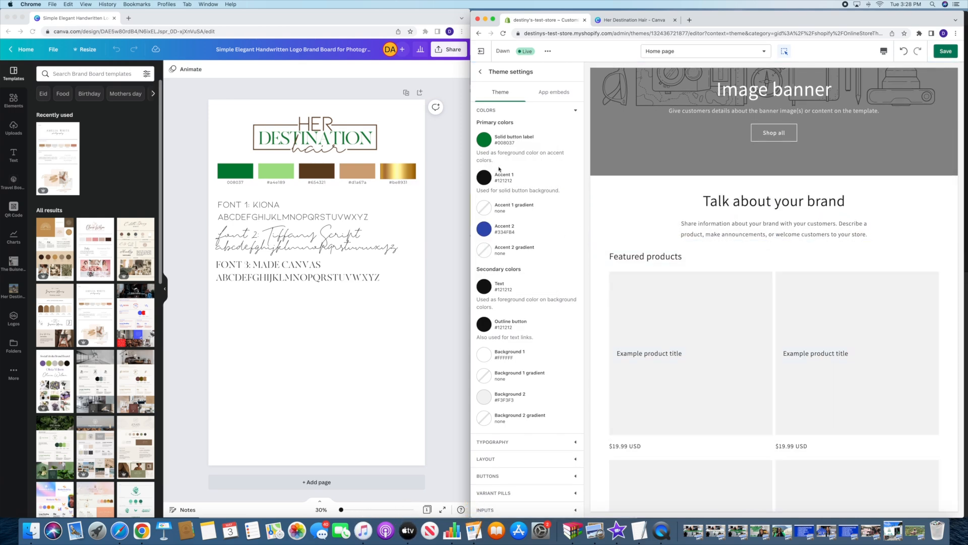
pyautogui.scroll(-1, 523, 155)
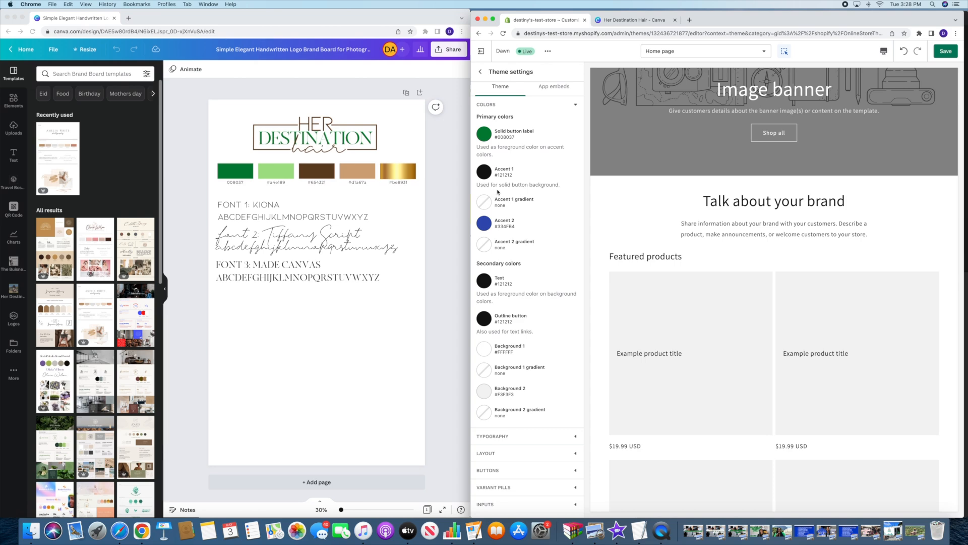
pyautogui.scroll(-5, 547, 210)
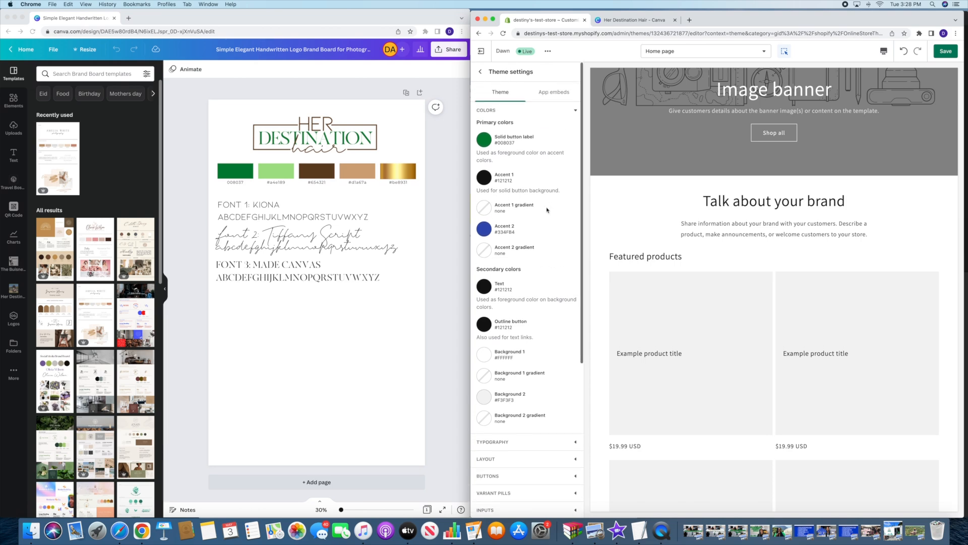
pyautogui.scroll(-1, 547, 209)
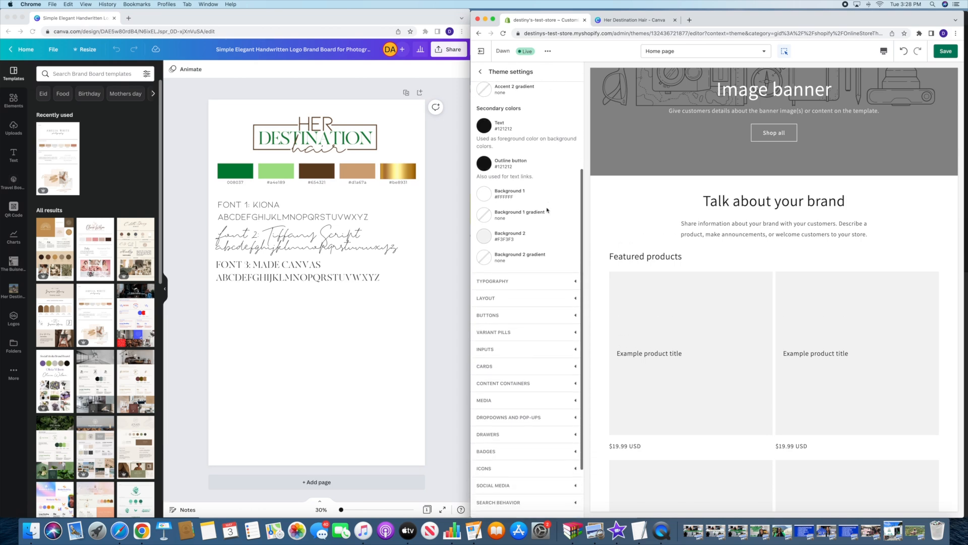
pyautogui.click(484, 193)
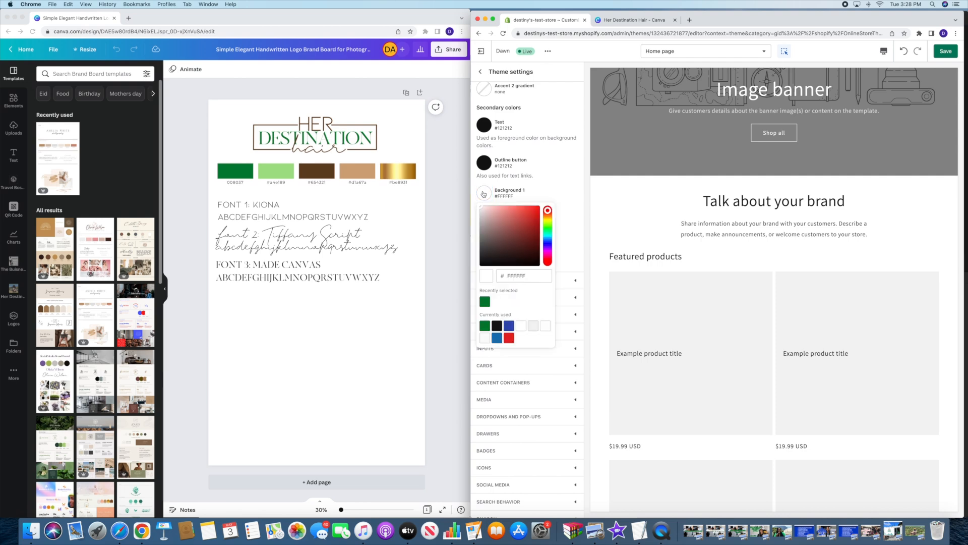
pyautogui.scroll(1, 483, 193)
pyautogui.moveTo(530, 277); pyautogui.dragTo(510, 276)
pyautogui.scroll(-1, 508, 276)
pyautogui.write('d1a67a')
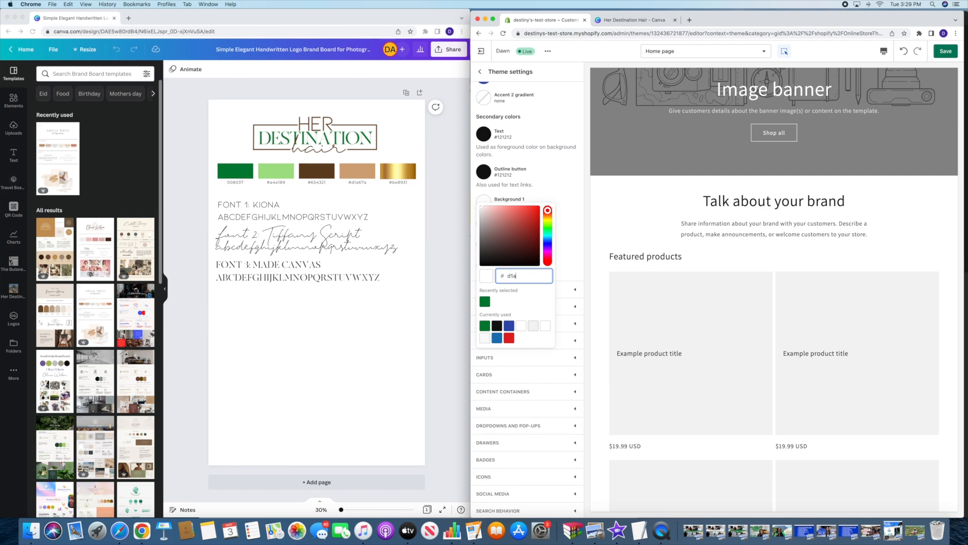
pyautogui.click(572, 261)
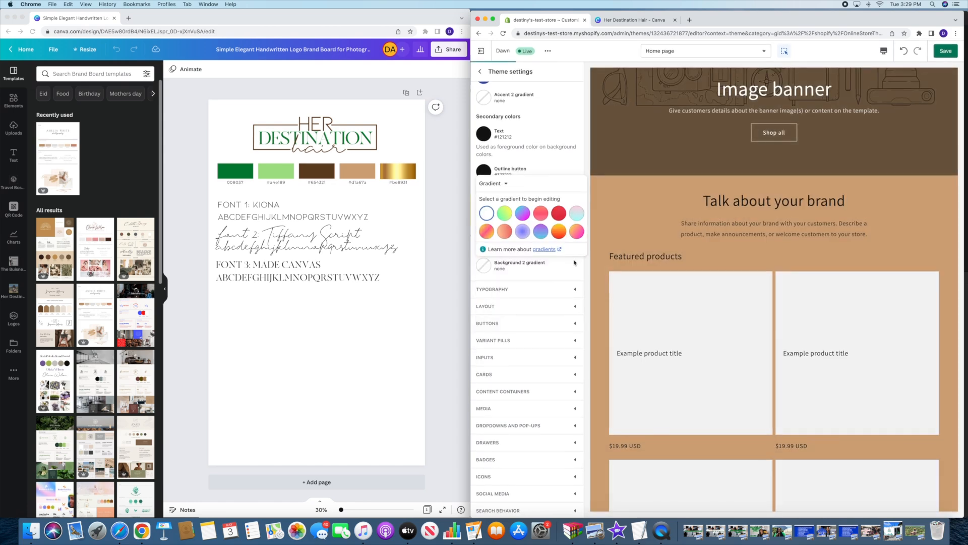
pyautogui.click(584, 162)
pyautogui.scroll(5, 725, 188)
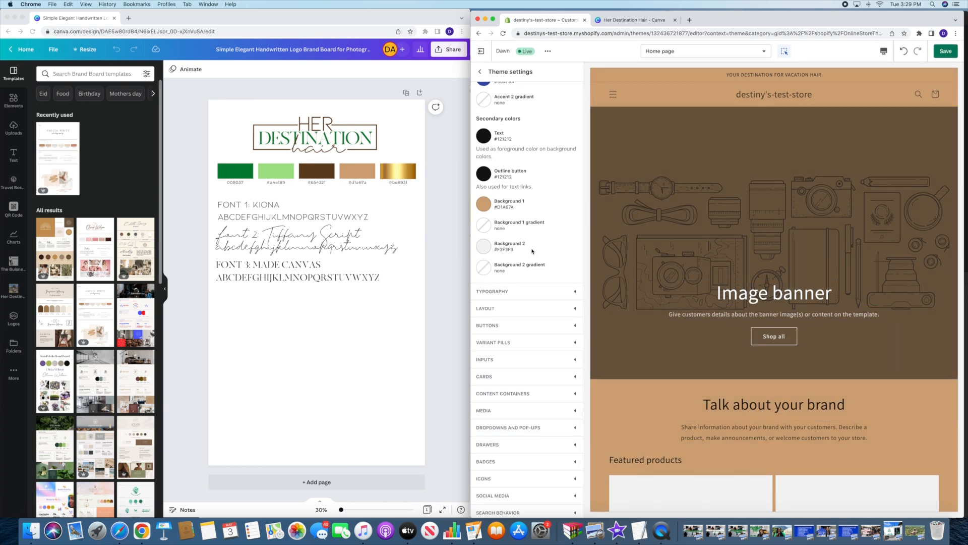
pyautogui.scroll(5, 542, 212)
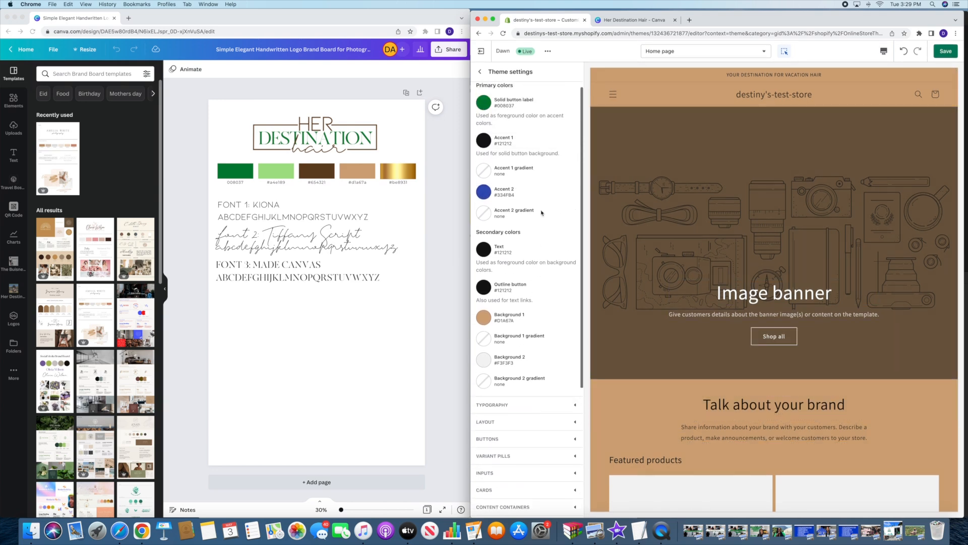
pyautogui.click(645, 78)
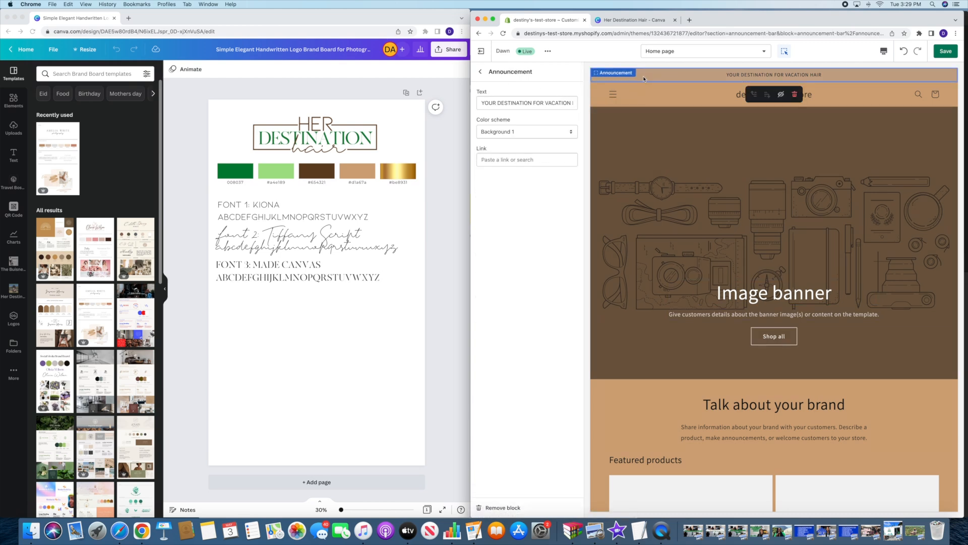
pyautogui.click(480, 72)
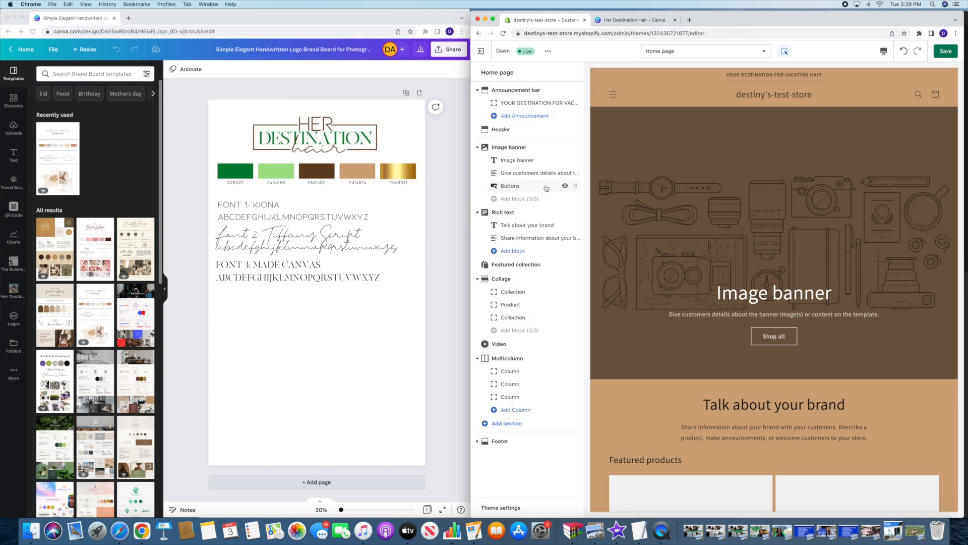
pyautogui.click(500, 508)
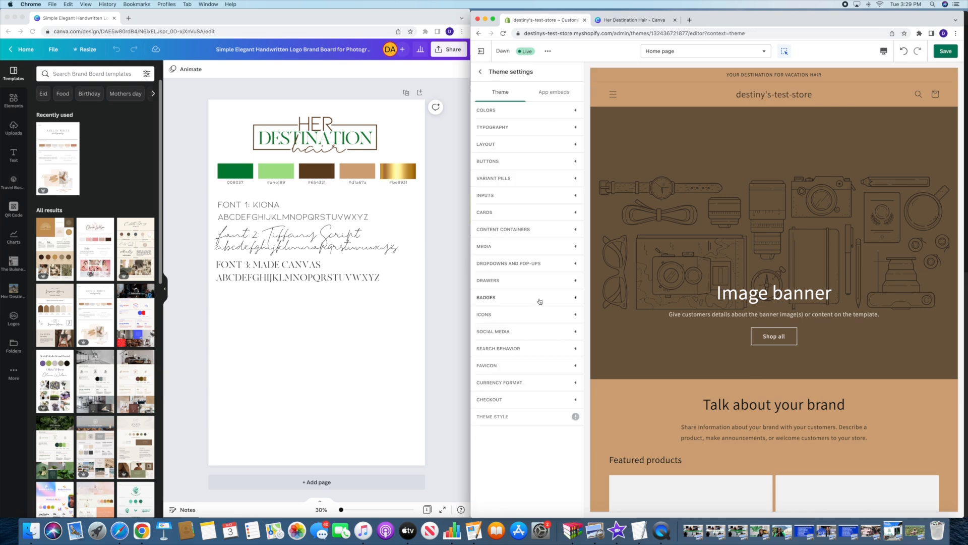
pyautogui.click(490, 110)
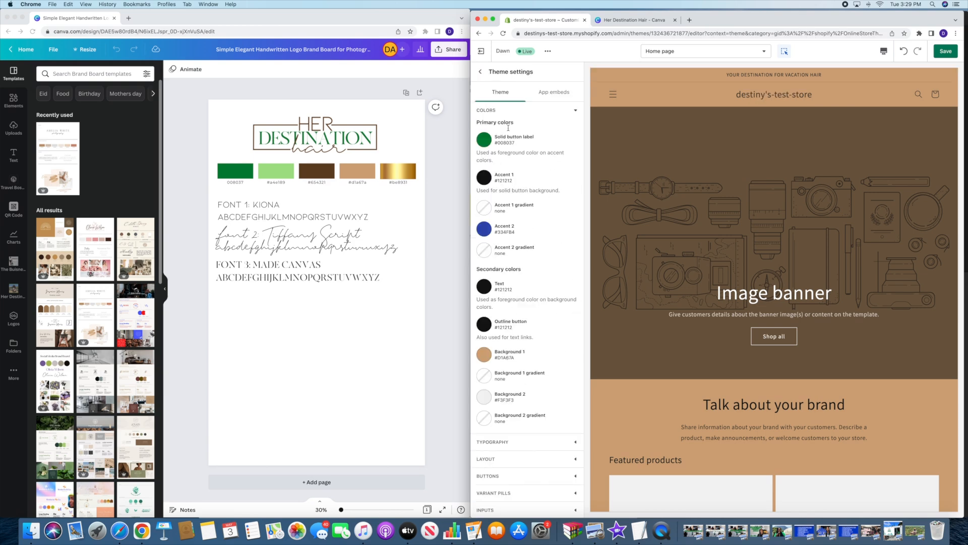
# Set the theme's Accent 1 color to the brand board's light green, #A4E189
pyautogui.click(487, 180)
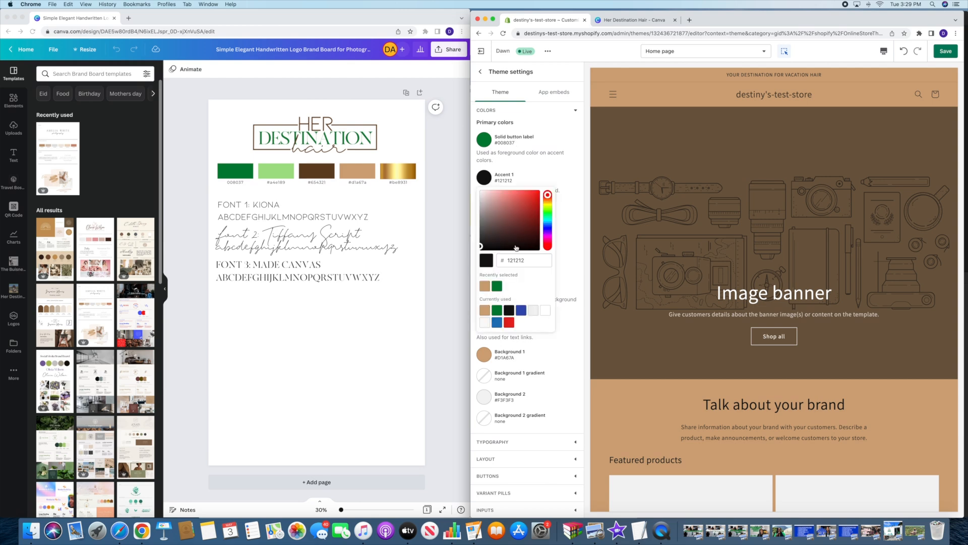
pyautogui.click(498, 288)
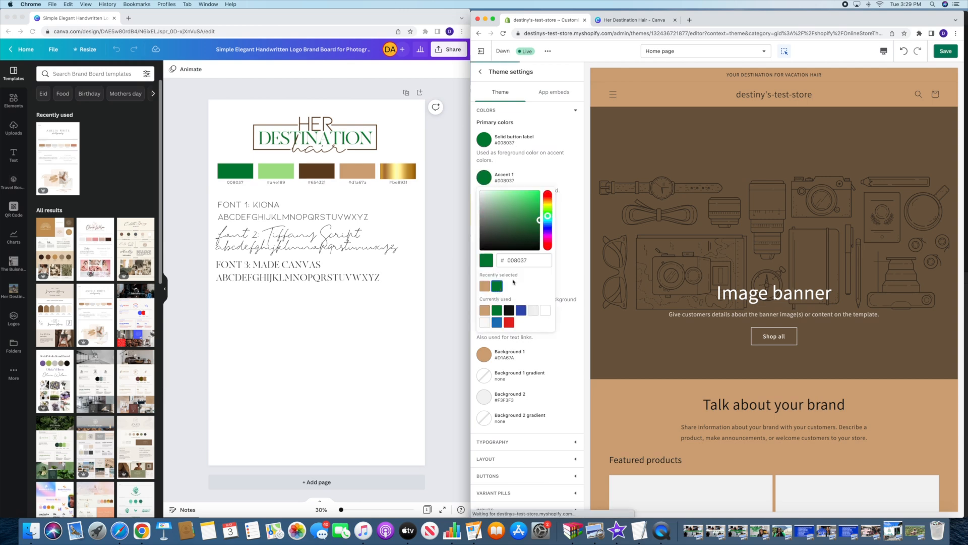
pyautogui.click(485, 286)
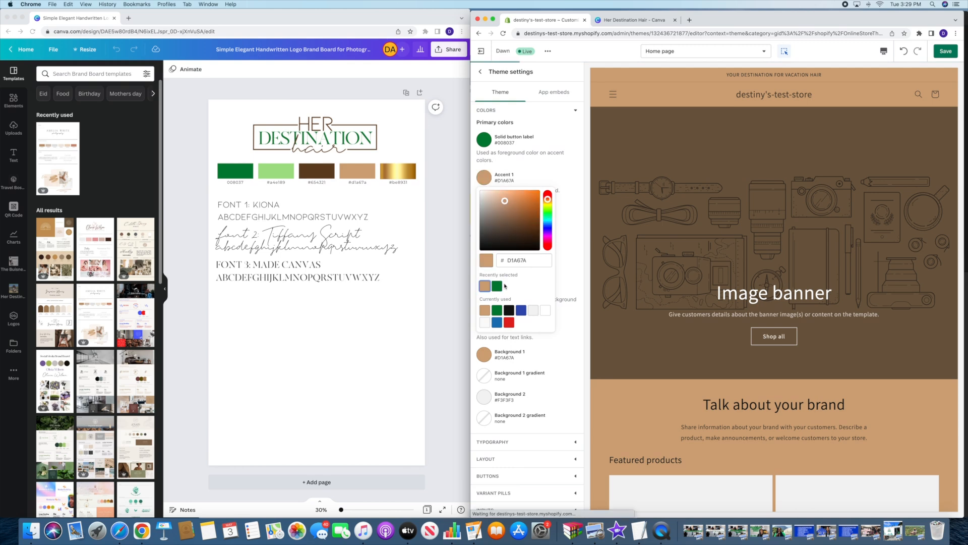
pyautogui.doubleClick(504, 260)
pyautogui.write('a4')
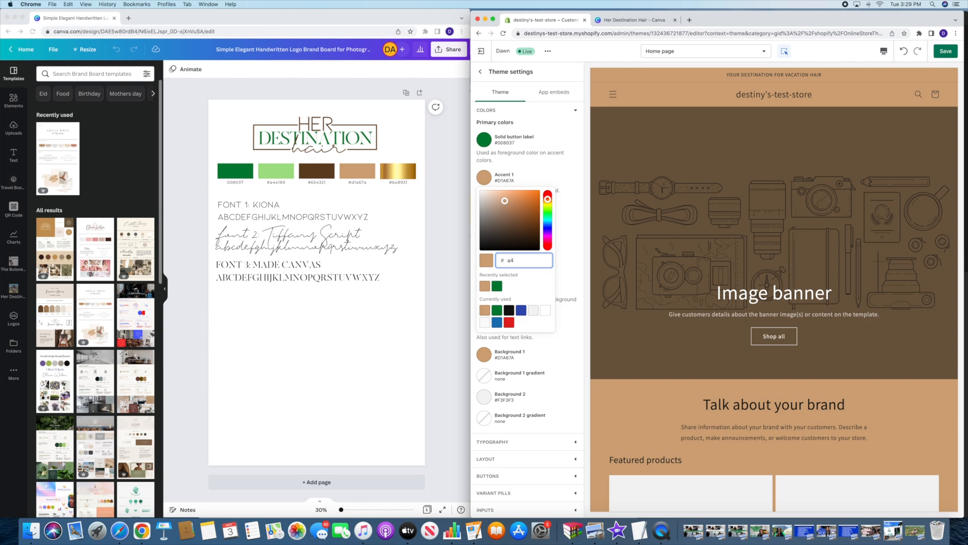
pyautogui.write('e')
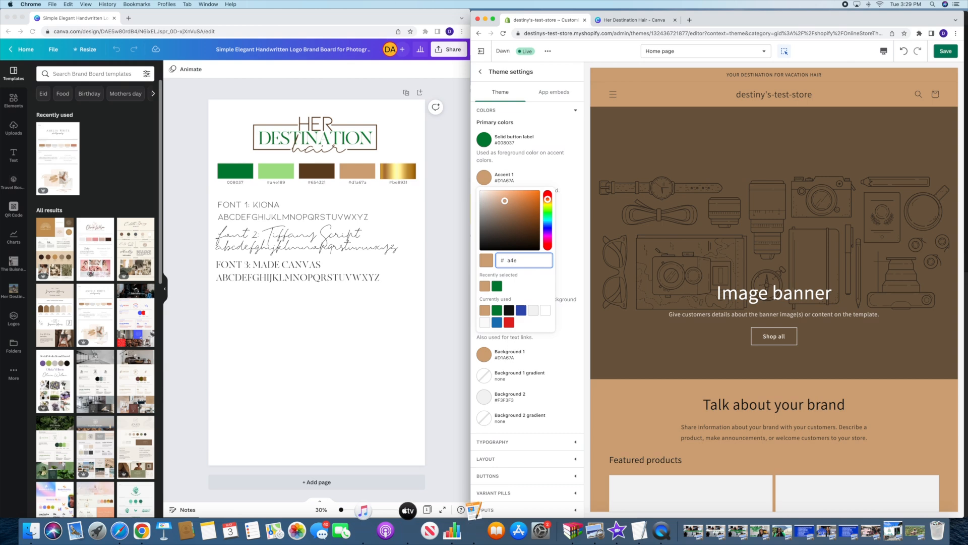
pyautogui.write('189')
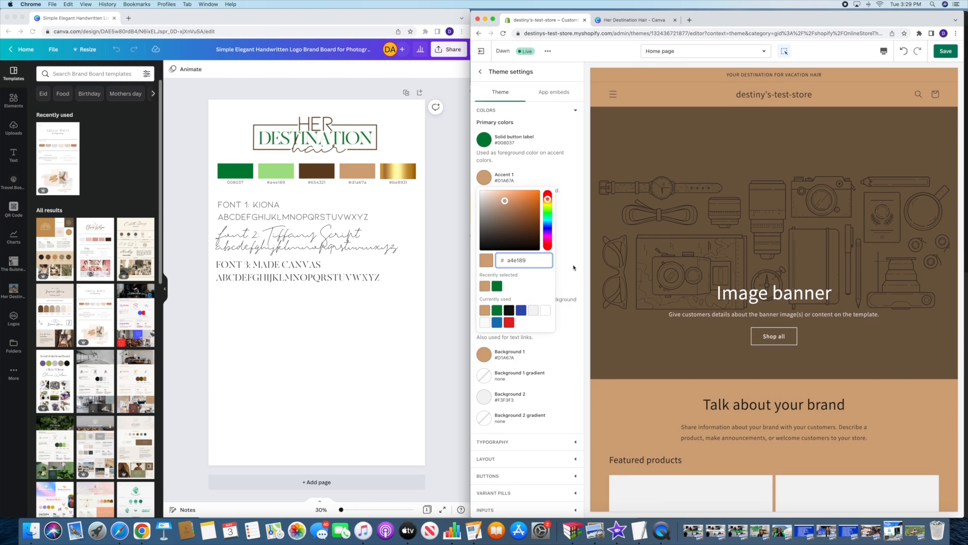
pyautogui.click(573, 267)
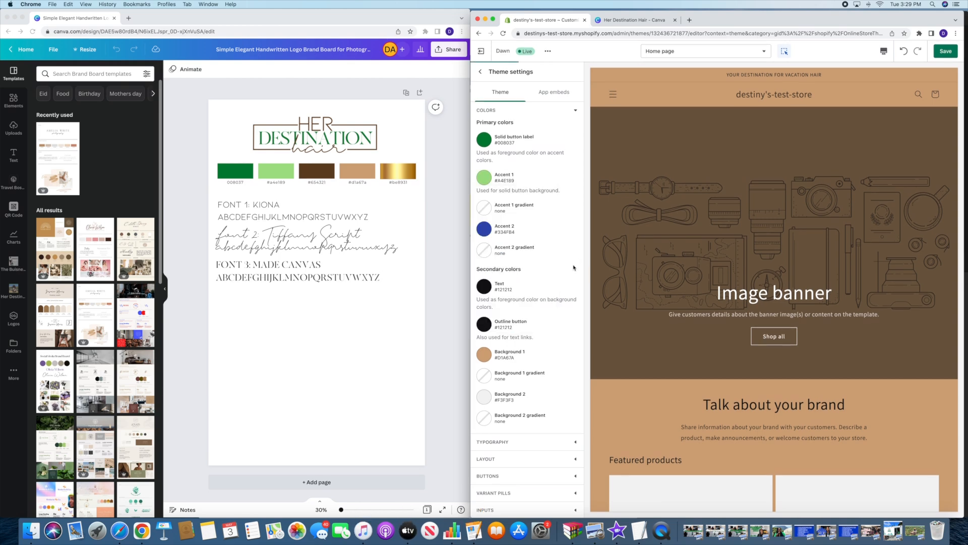
pyautogui.scroll(-2, 485, 207)
pyautogui.scroll(2, 487, 202)
pyautogui.click(484, 207)
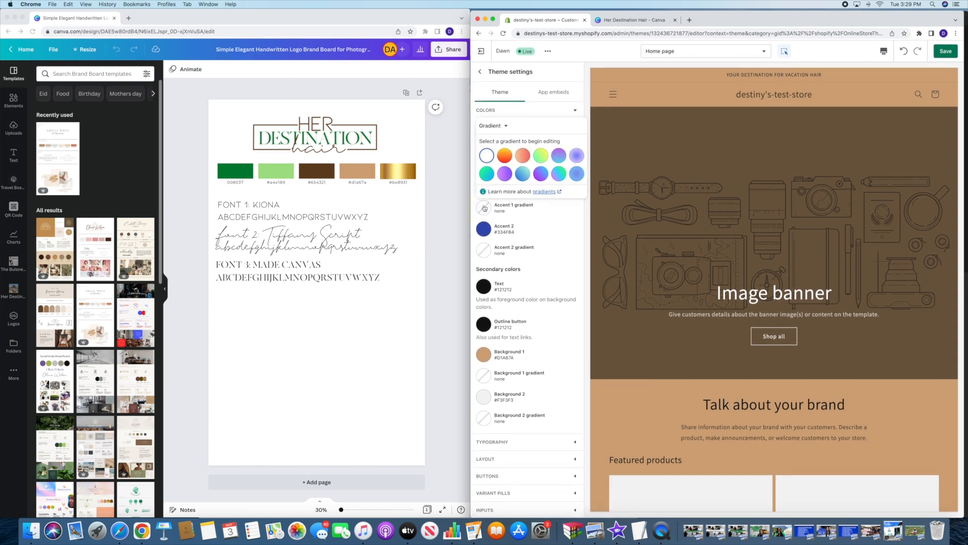
pyautogui.click(500, 208)
pyautogui.click(500, 207)
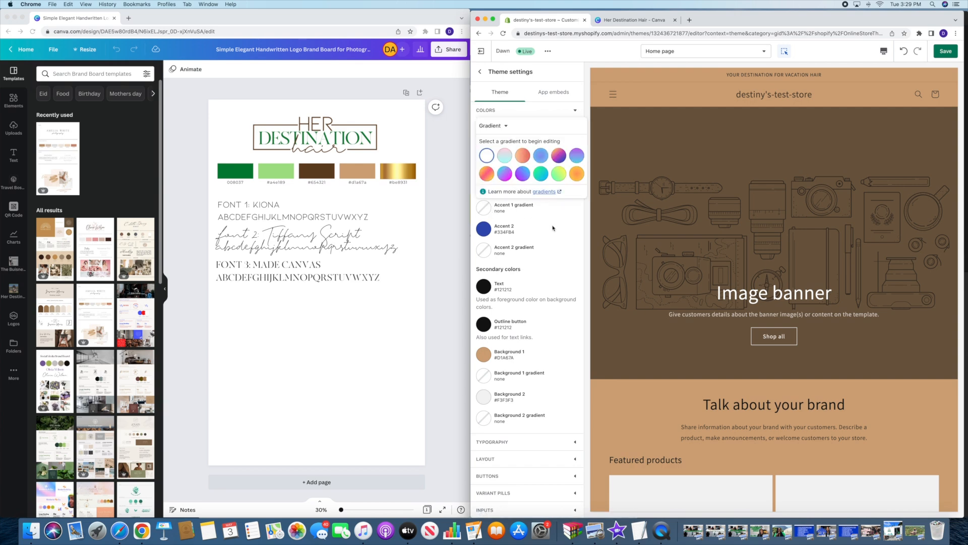
# Set the theme's Accent 2 color to the brand board's dark brown, #654321
pyautogui.click(484, 229)
pyautogui.click(483, 230)
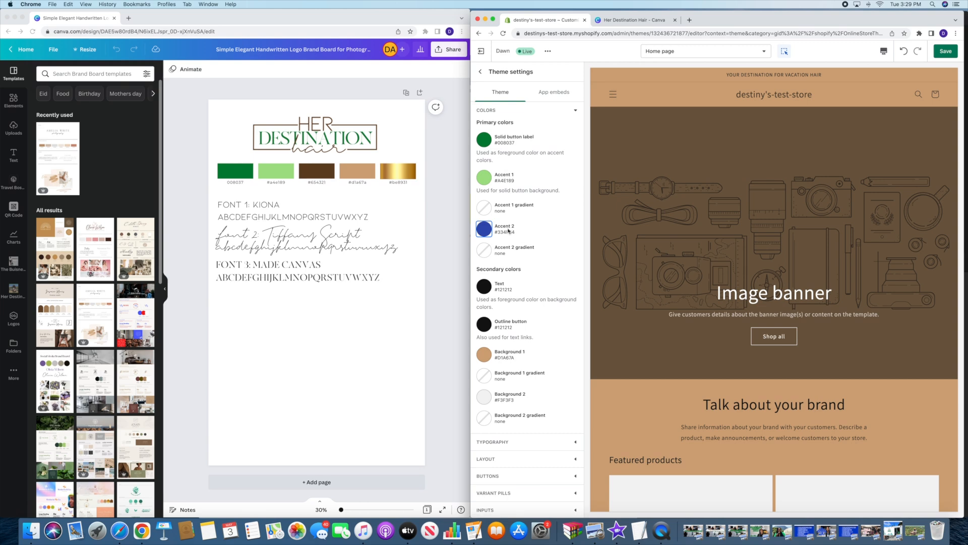
pyautogui.click(485, 230)
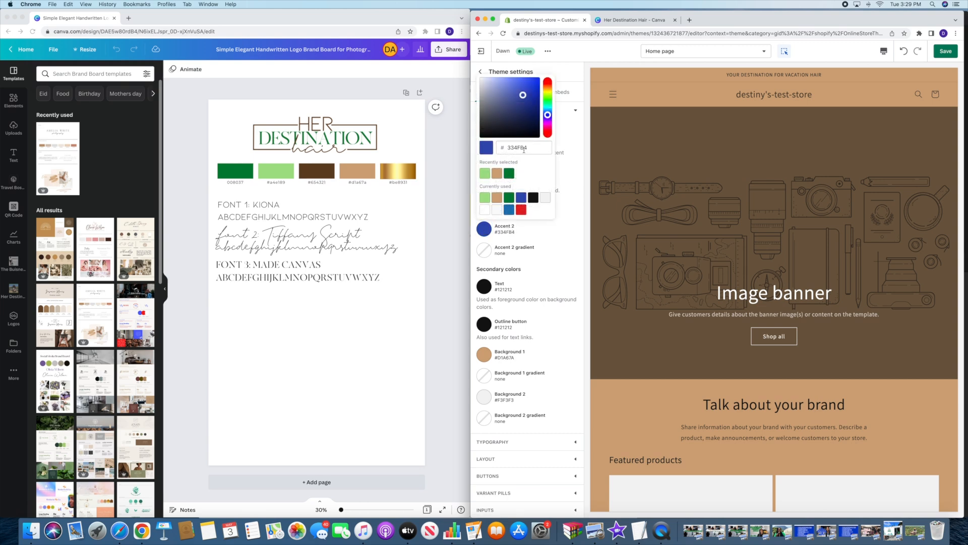
pyautogui.moveTo(530, 147); pyautogui.dragTo(510, 147)
pyautogui.write('654321')
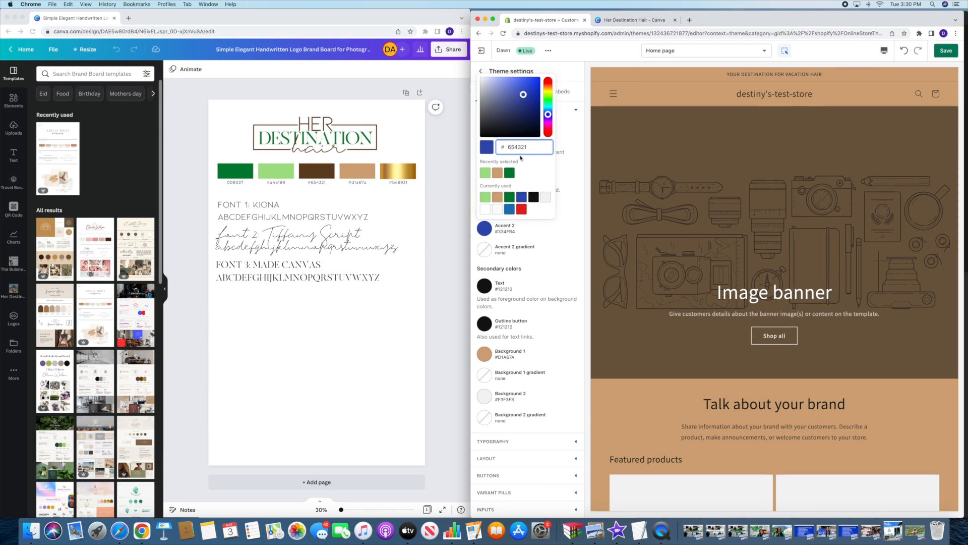
pyautogui.click(544, 167)
pyautogui.click(565, 249)
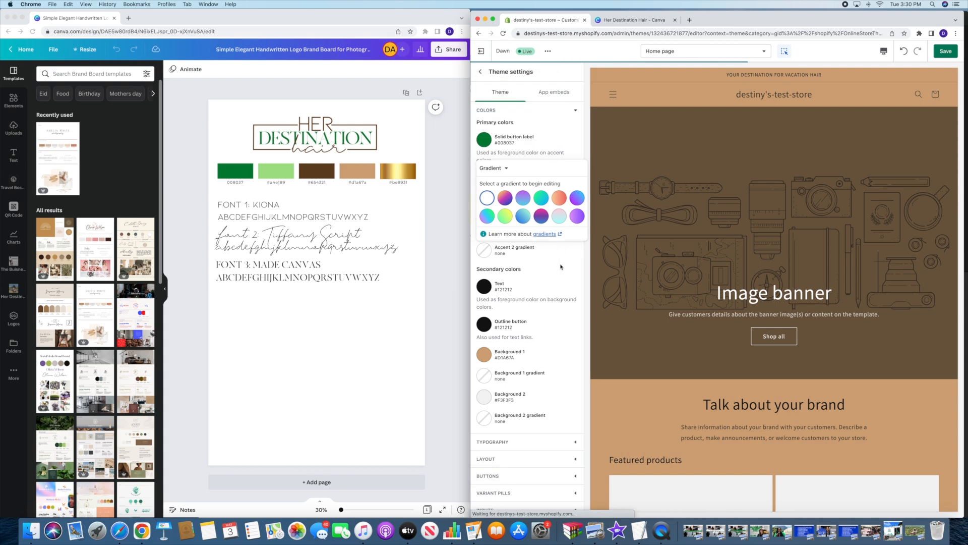
pyautogui.click(589, 279)
# Set the theme's Text color to white, #FFF, from the currently used colors
pyautogui.scroll(-6, 731, 301)
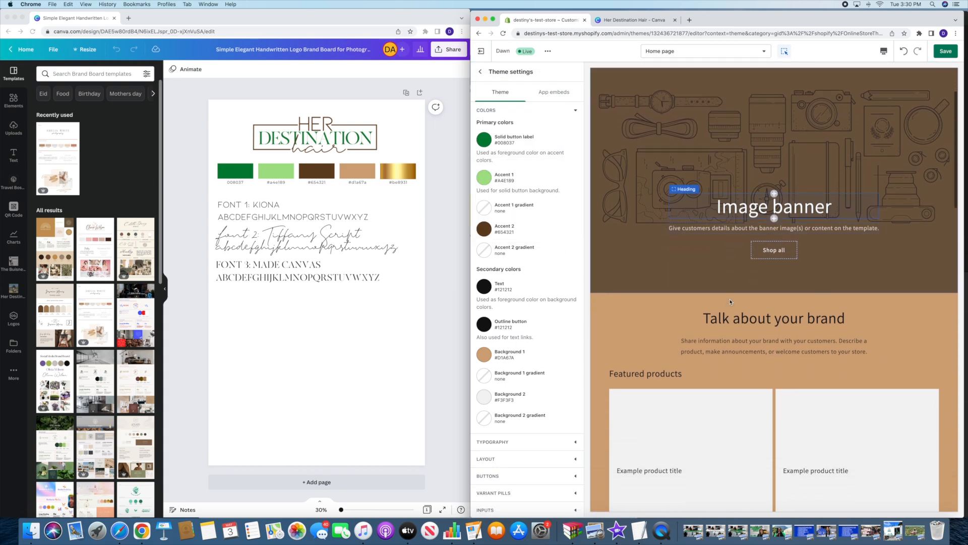
pyautogui.scroll(-4, 731, 302)
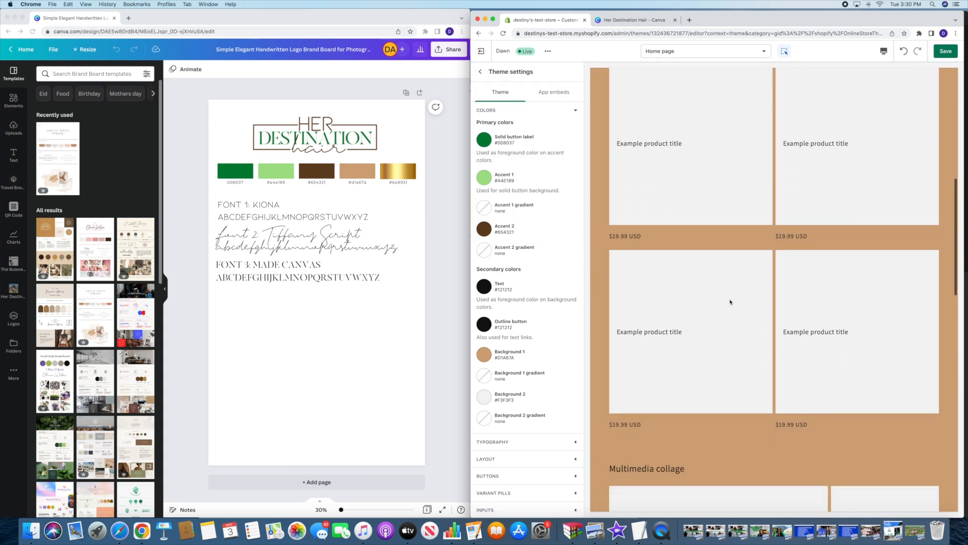
pyautogui.click(493, 291)
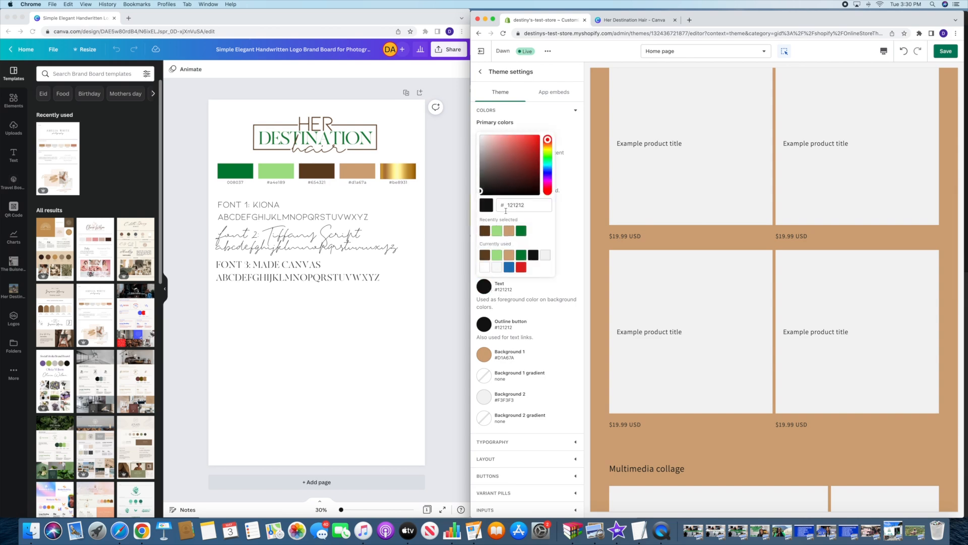
pyautogui.click(485, 268)
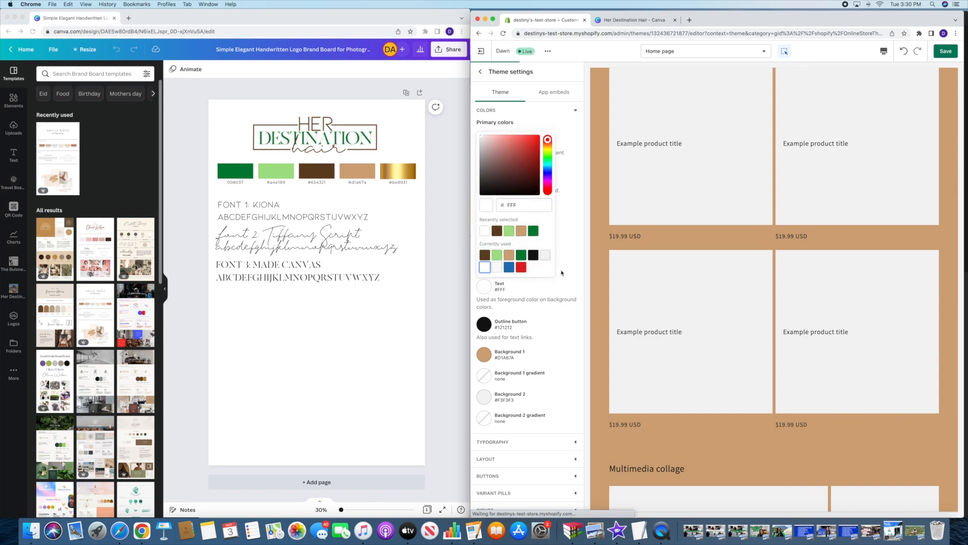
pyautogui.click(569, 272)
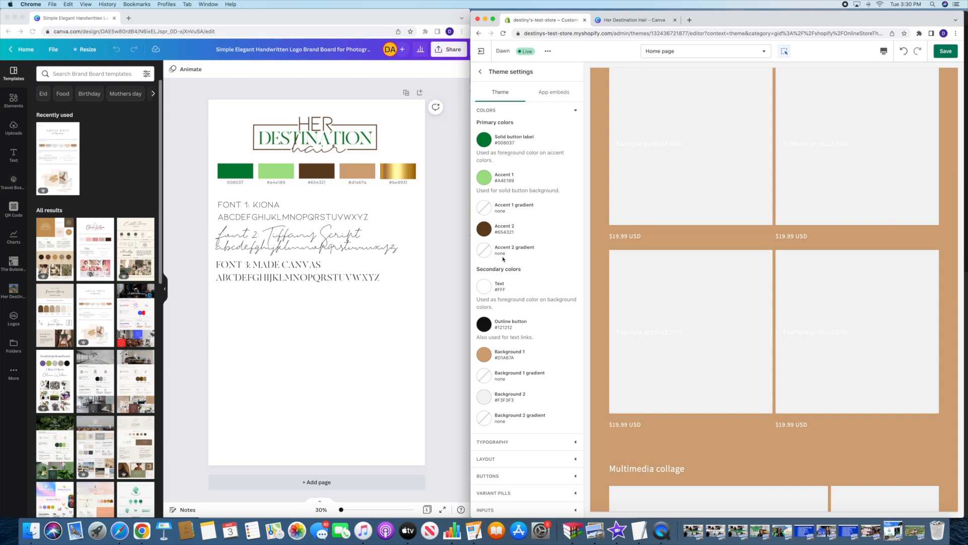
# Set the theme's Outline button color to the recently selected dark green, #008037
pyautogui.scroll(-3, 539, 312)
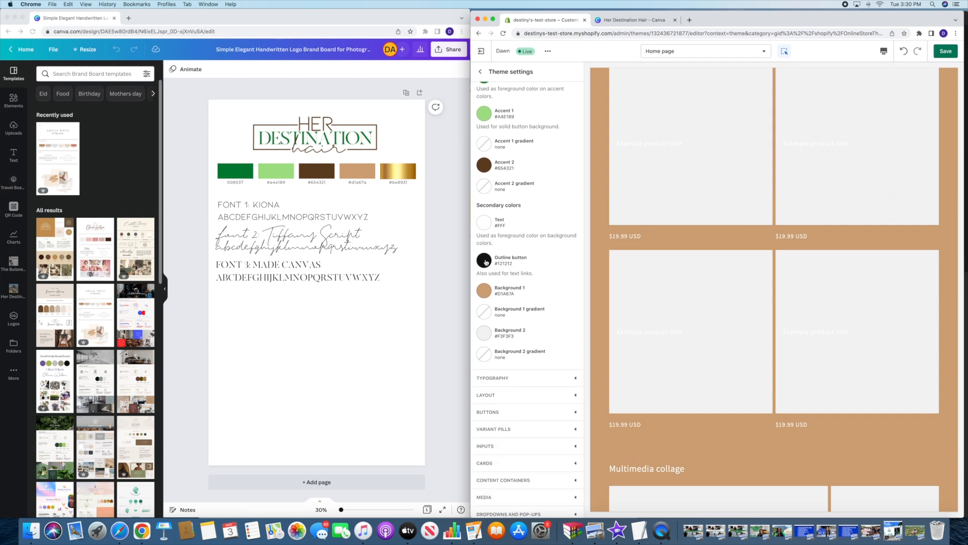
pyautogui.click(485, 261)
pyautogui.click(533, 205)
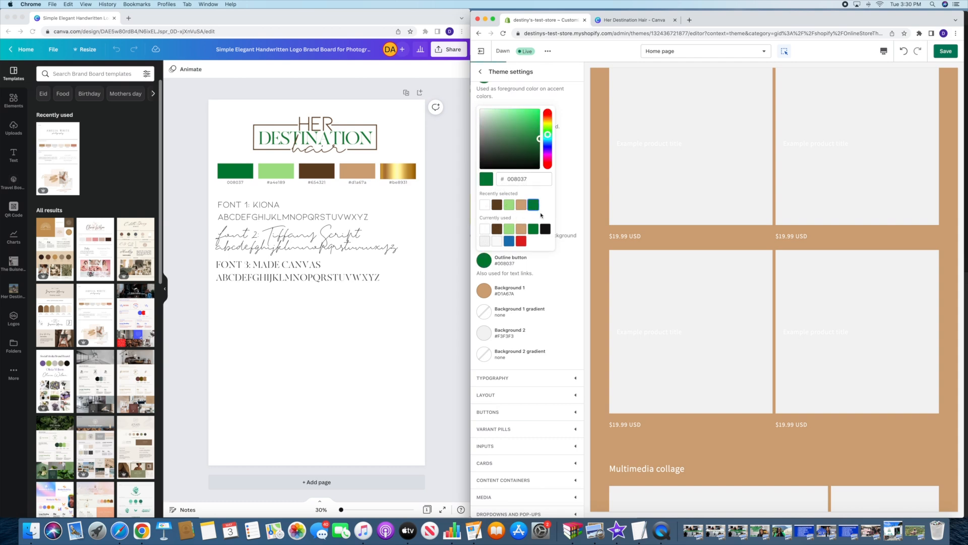
pyautogui.click(517, 289)
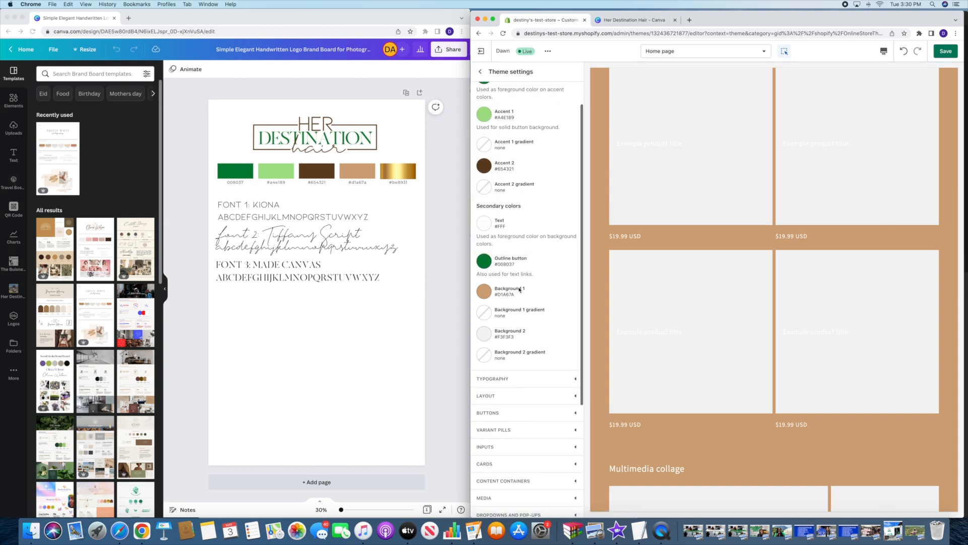
# Set the theme's Background 1 color to dark brown, #654321, and check the home page preview
pyautogui.scroll(-1, 519, 290)
pyautogui.click(486, 262)
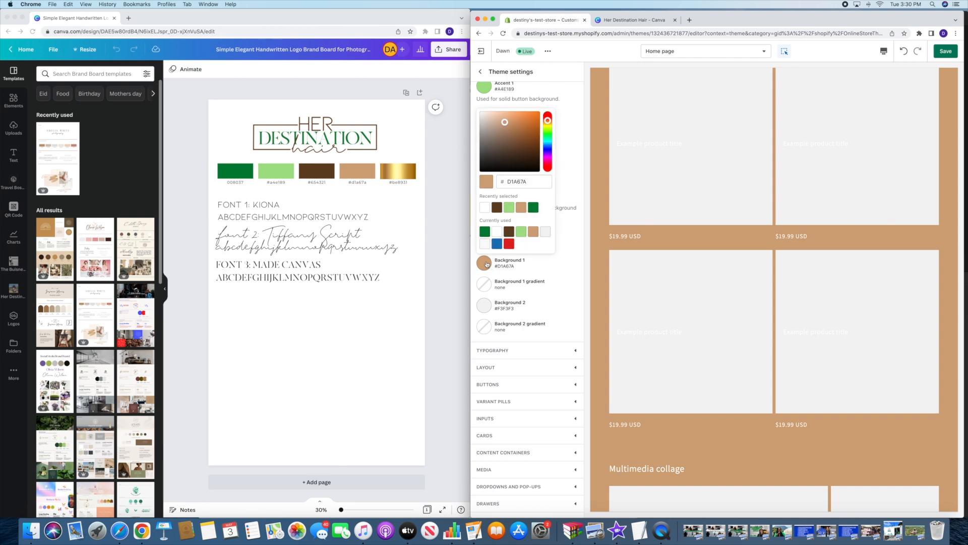
pyautogui.click(496, 207)
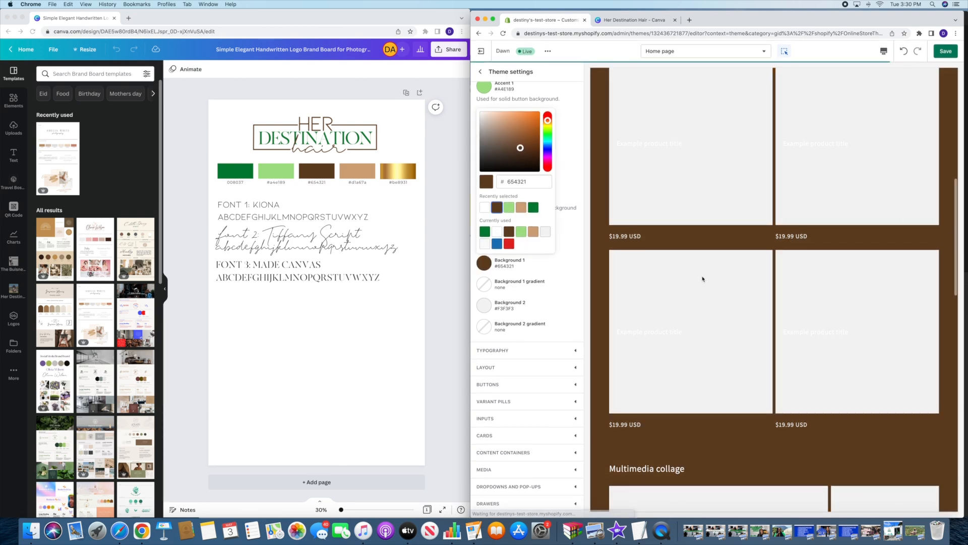
pyautogui.scroll(-6, 704, 317)
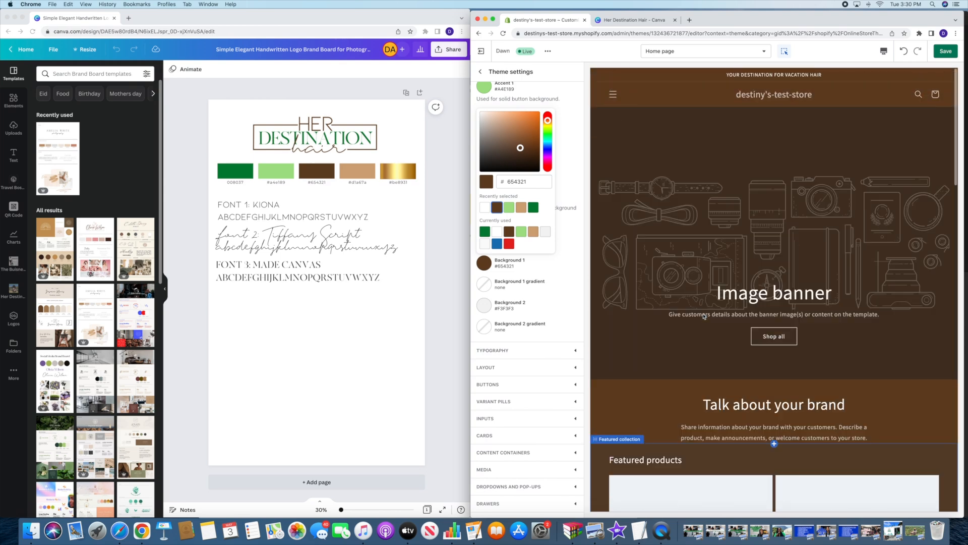
pyautogui.scroll(-10, 704, 317)
pyautogui.scroll(-15, 704, 316)
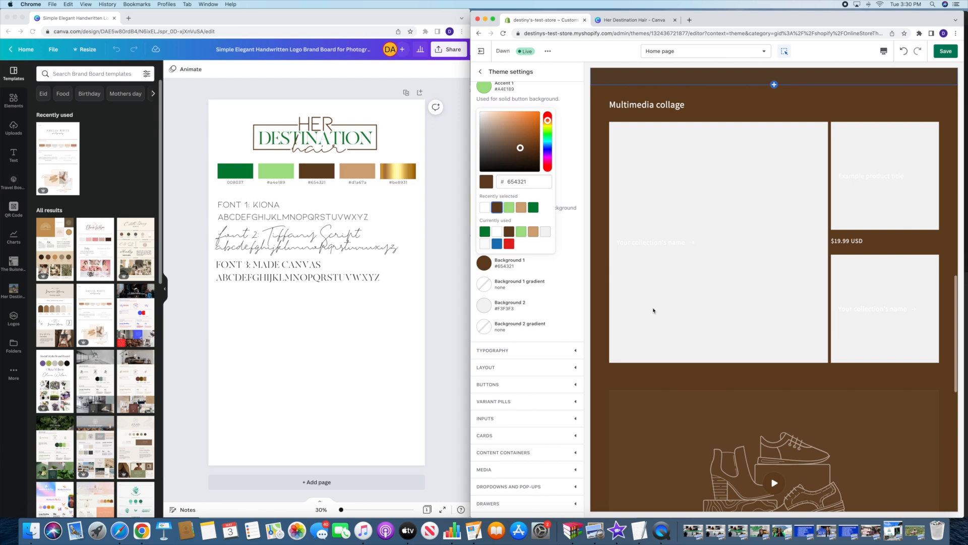
pyautogui.click(565, 294)
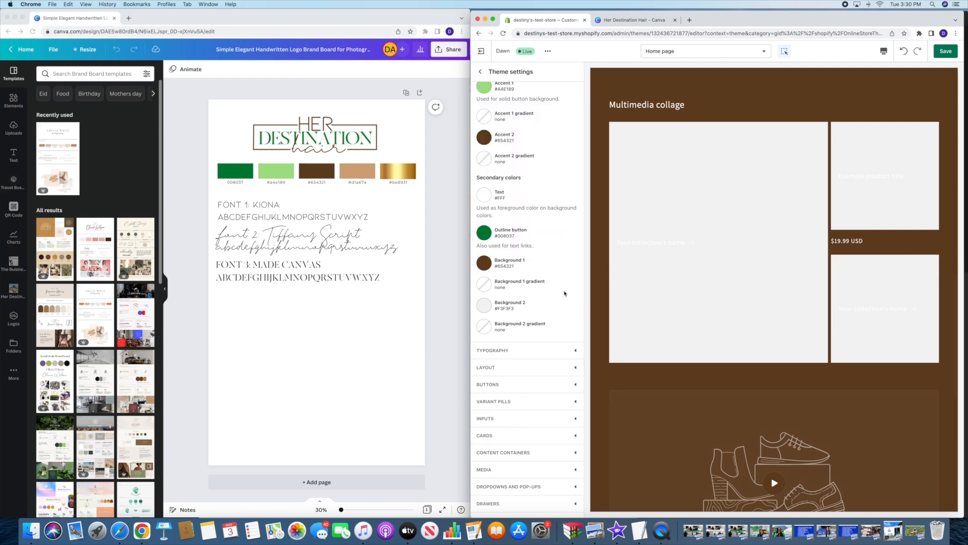
# Set the theme's Background 2 color to dark green, #008037, and check the home page preview
pyautogui.click(504, 304)
pyautogui.click(533, 250)
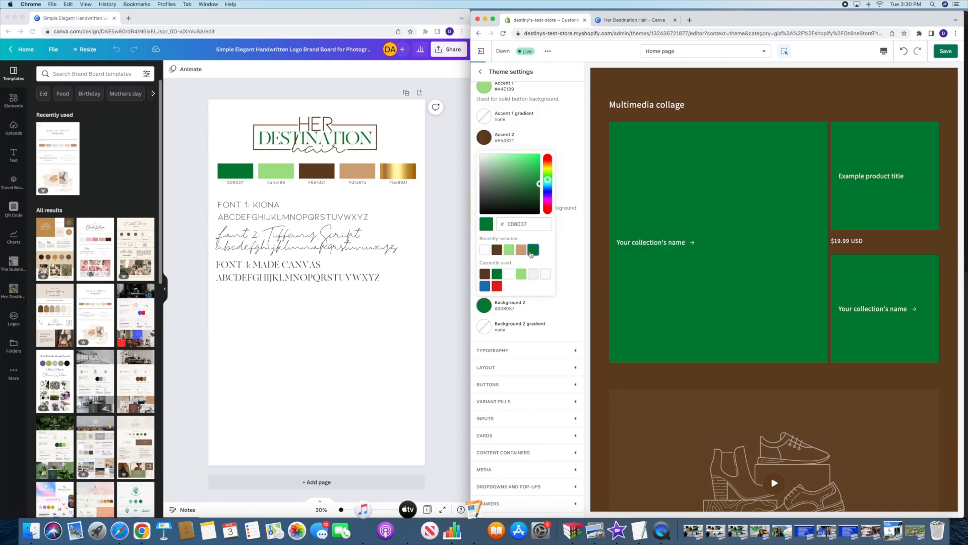
pyautogui.scroll(4, 746, 262)
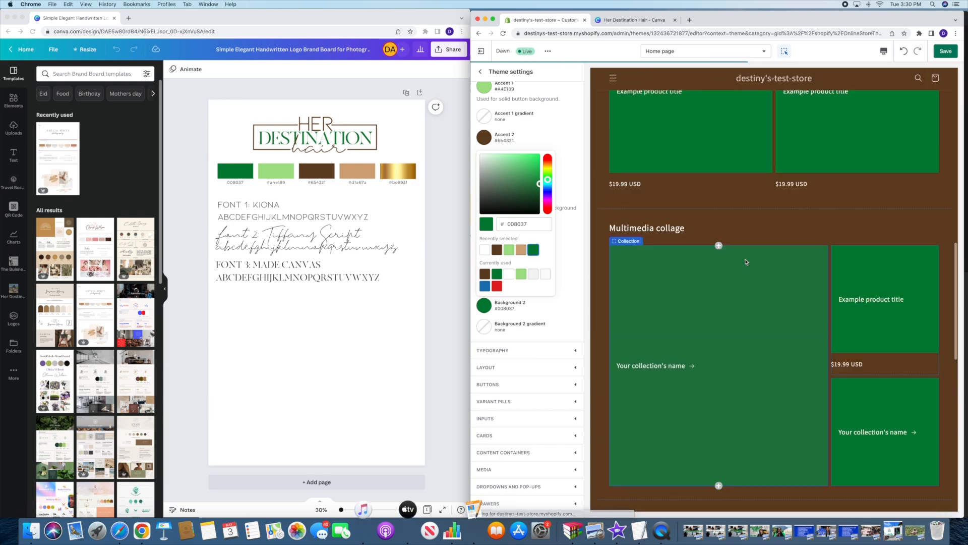
pyautogui.scroll(10, 747, 261)
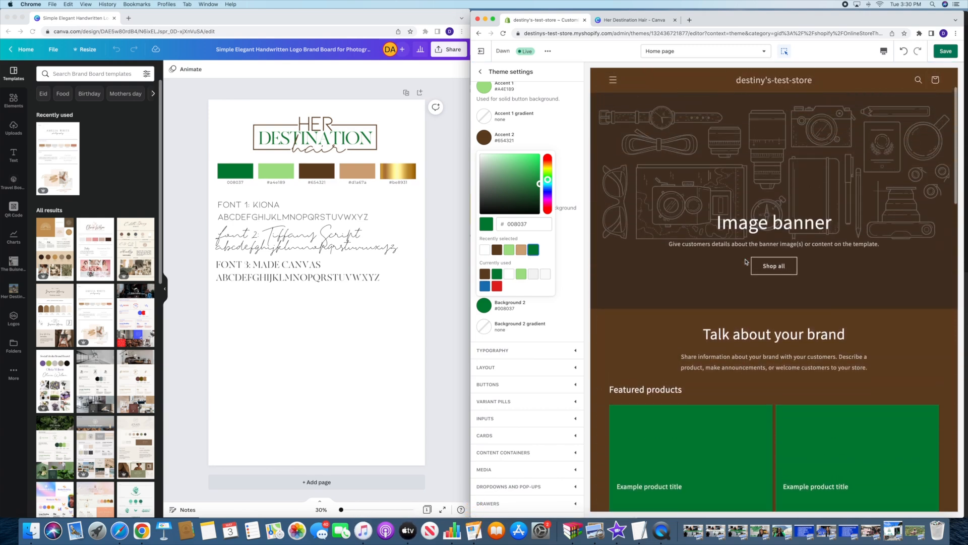
pyautogui.scroll(3, 747, 262)
pyautogui.click(574, 255)
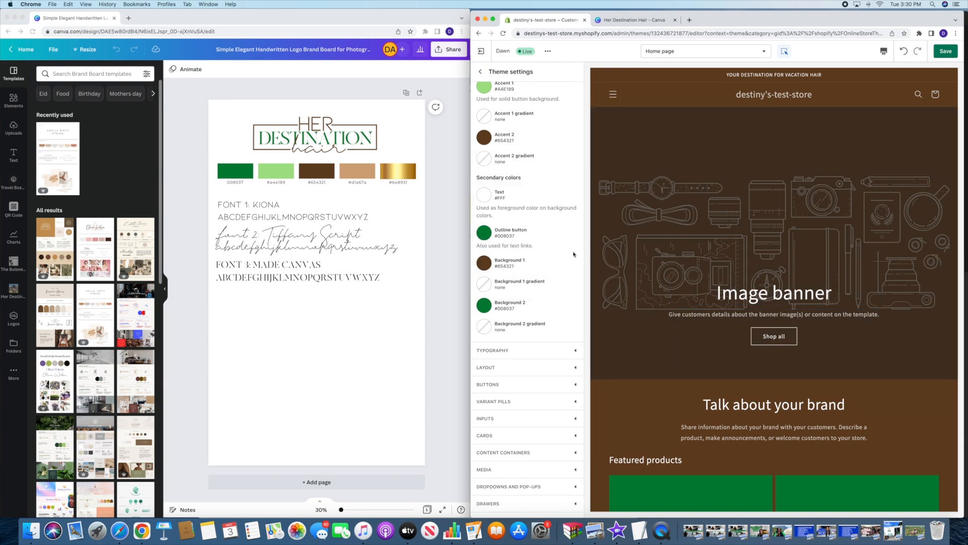
# Set the theme's body font to Times New Roman in the typography settings
pyautogui.scroll(-3, 574, 250)
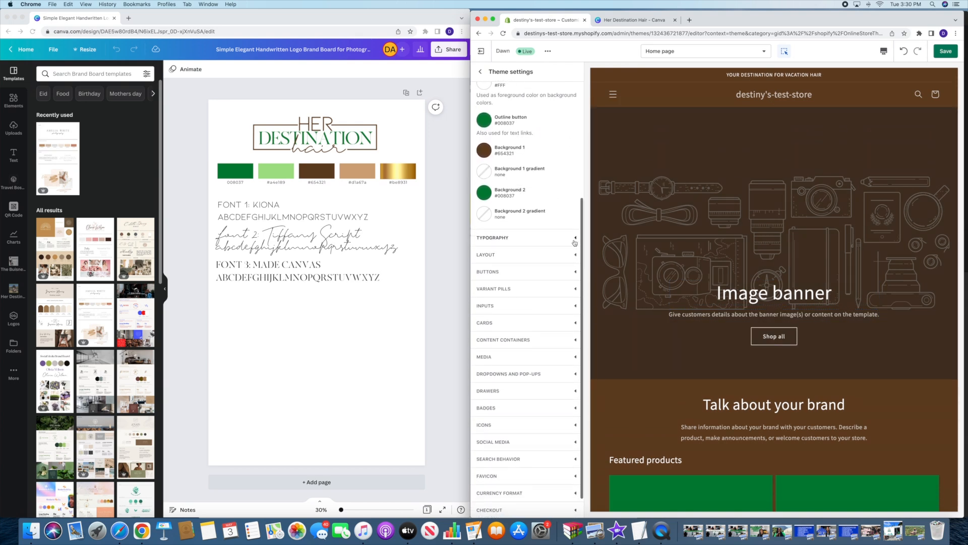
pyautogui.click(575, 240)
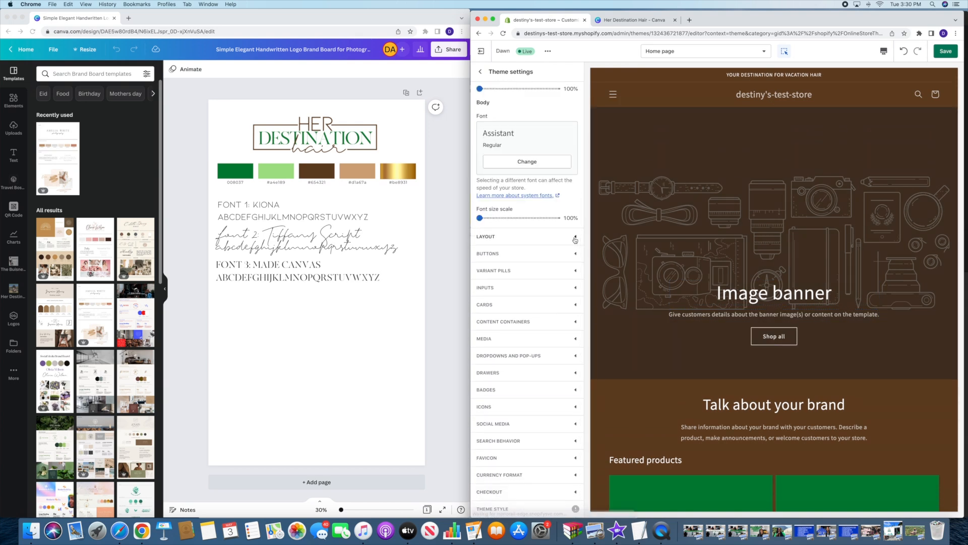
pyautogui.click(525, 162)
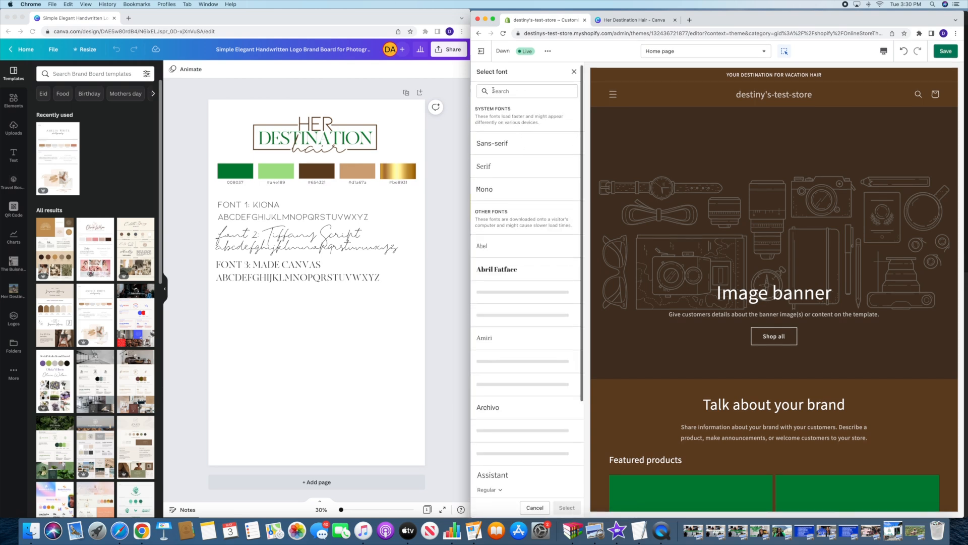
pyautogui.write('times')
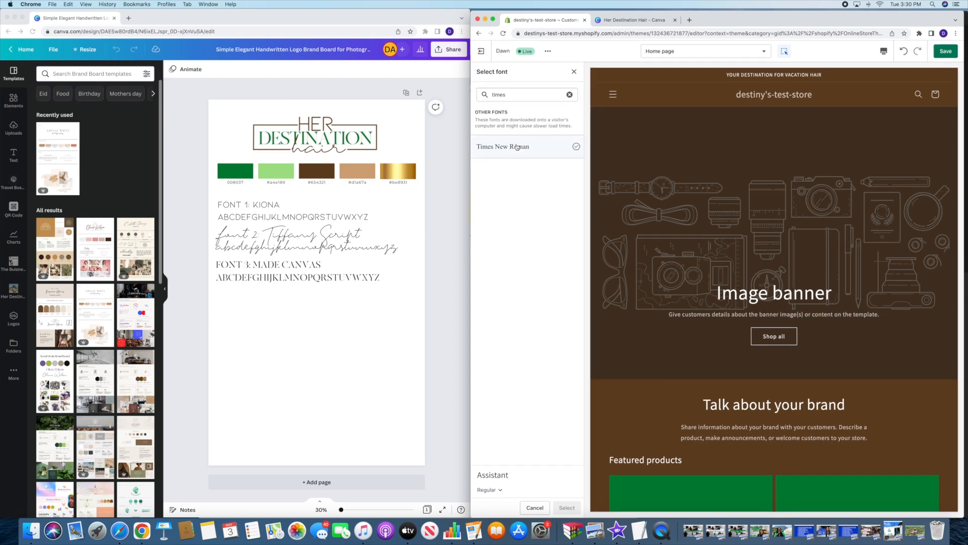
pyautogui.click(517, 147)
pyautogui.click(579, 512)
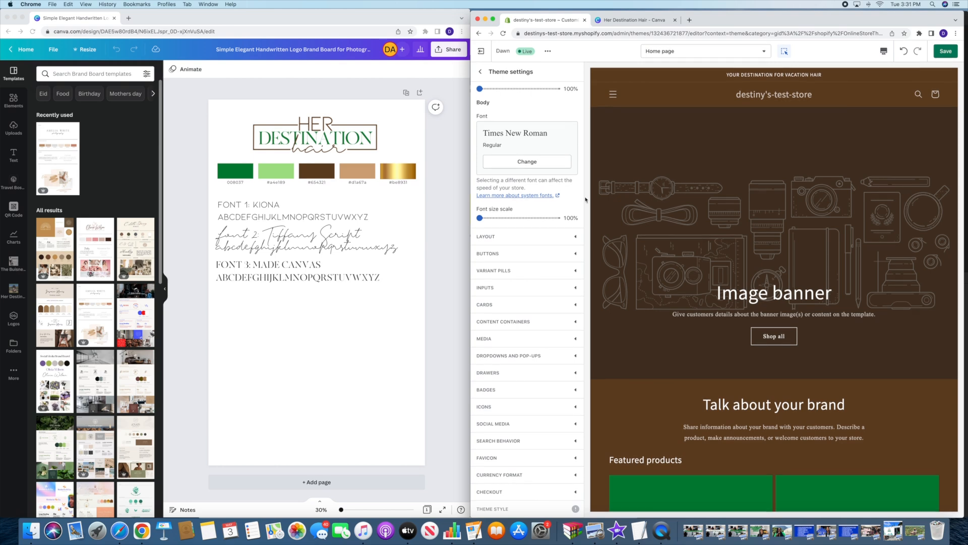
# Set the page width to 1000px in the theme's layout settings
pyautogui.click(497, 237)
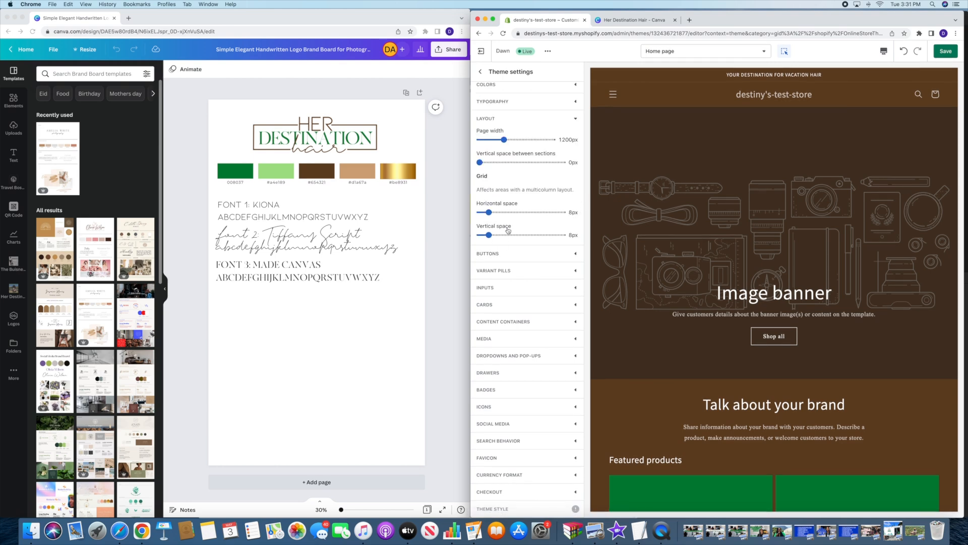
pyautogui.moveTo(504, 139); pyautogui.dragTo(479, 139)
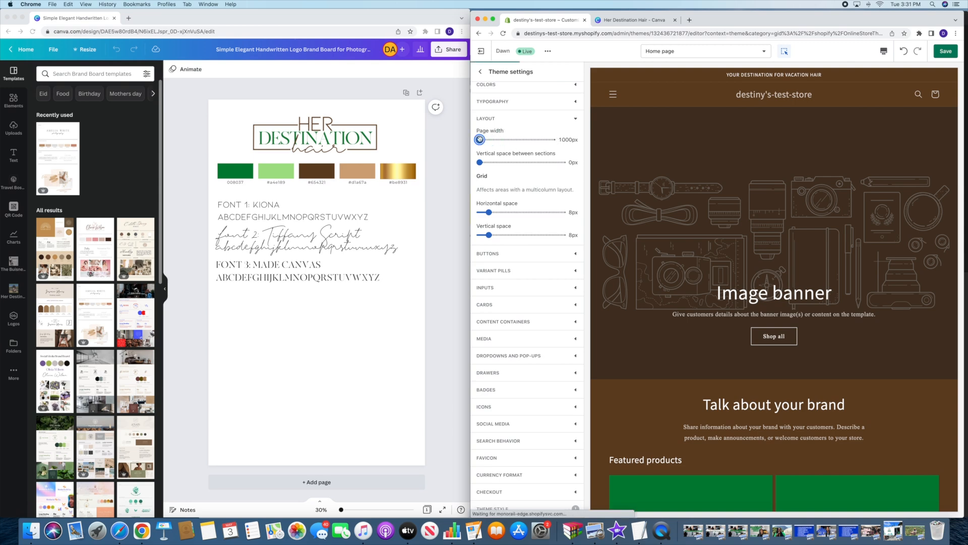
# Review the theme settings for buttons, variant pills, inputs, cards, dropdowns and pop-ups, badges and icon color
pyautogui.click(507, 255)
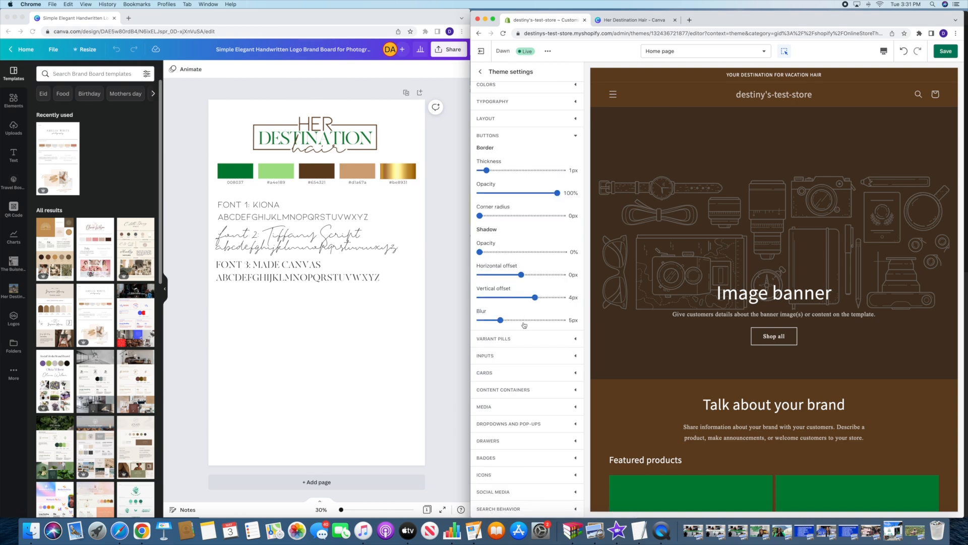
pyautogui.scroll(-3, 523, 328)
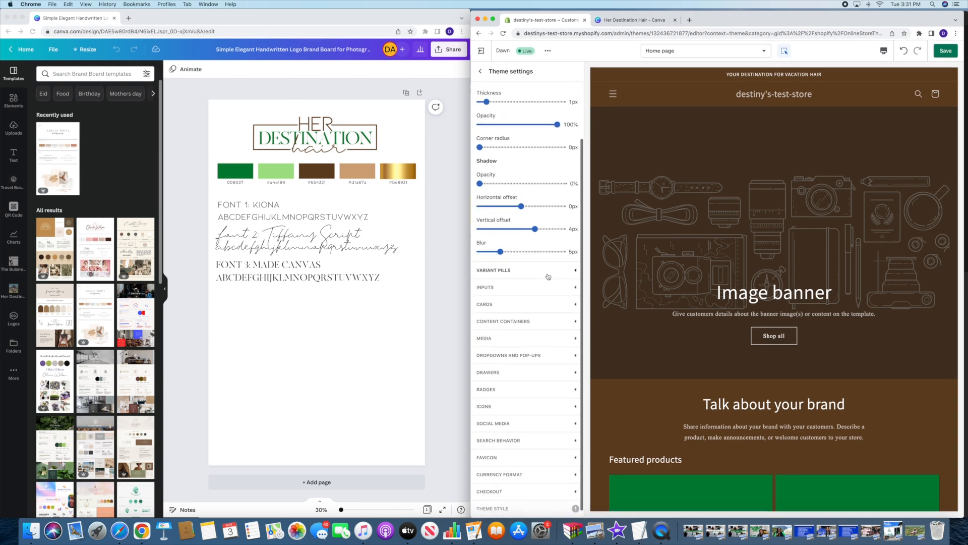
pyautogui.click(549, 276)
pyautogui.click(523, 288)
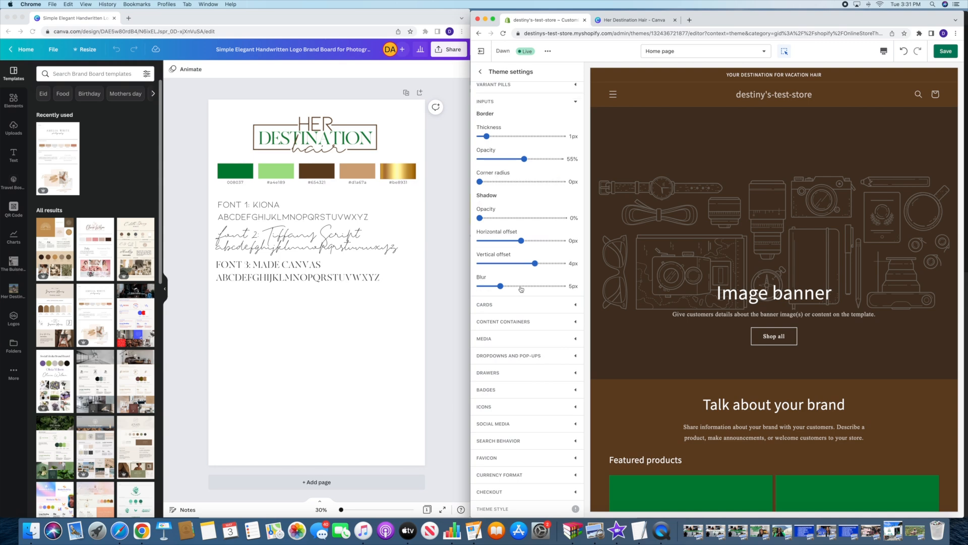
pyautogui.click(517, 305)
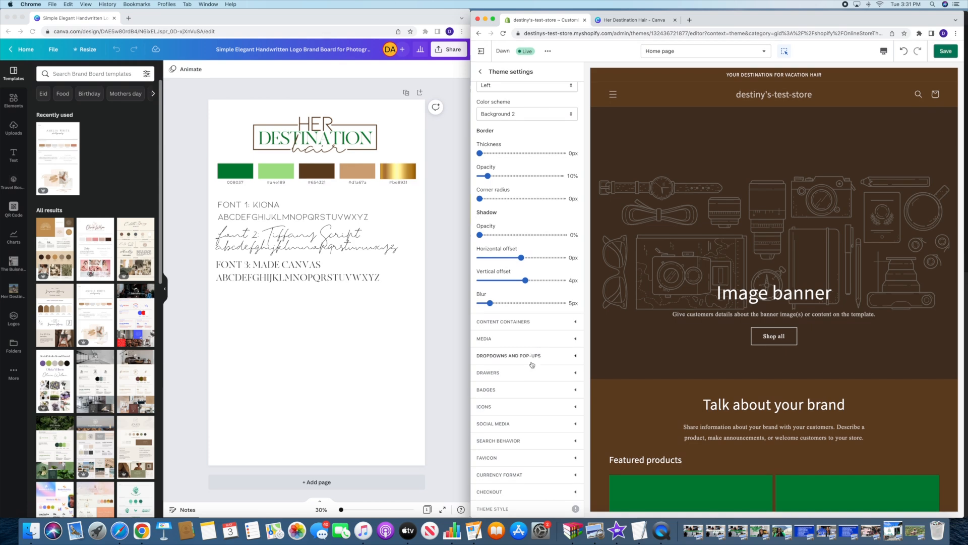
pyautogui.click(512, 356)
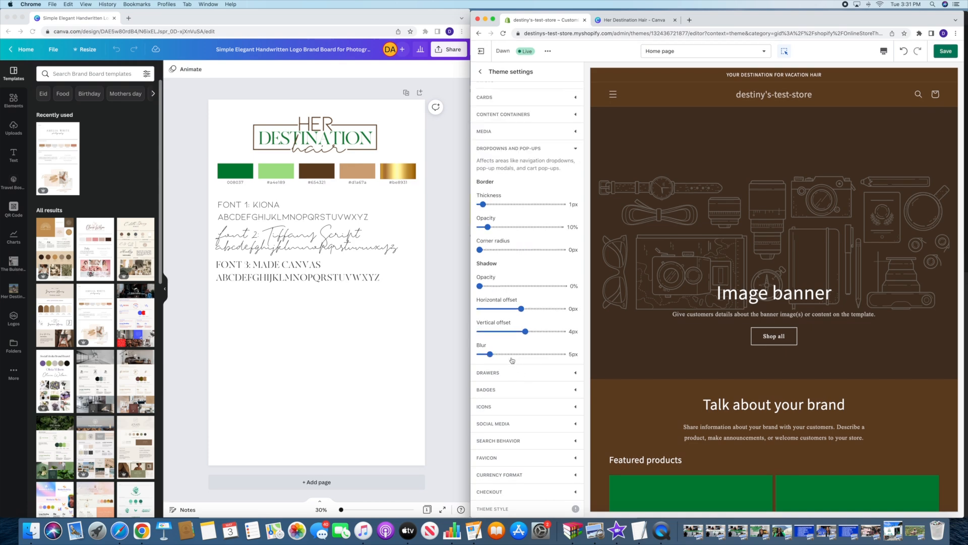
pyautogui.click(507, 390)
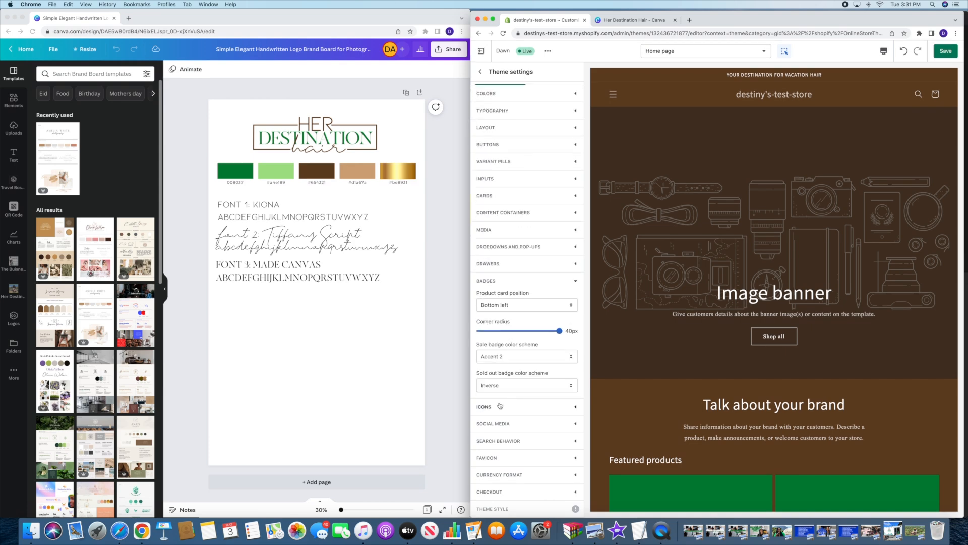
pyautogui.click(500, 405)
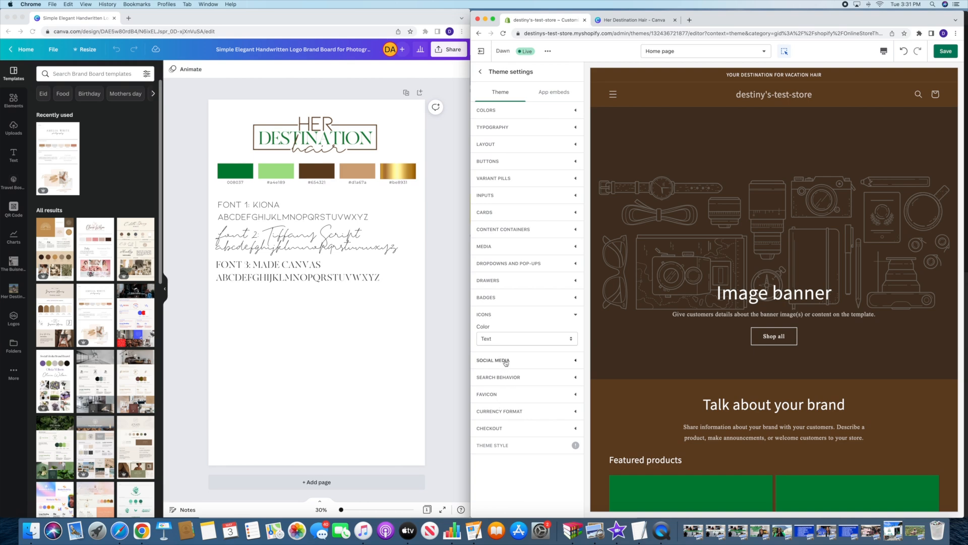
pyautogui.click(503, 340)
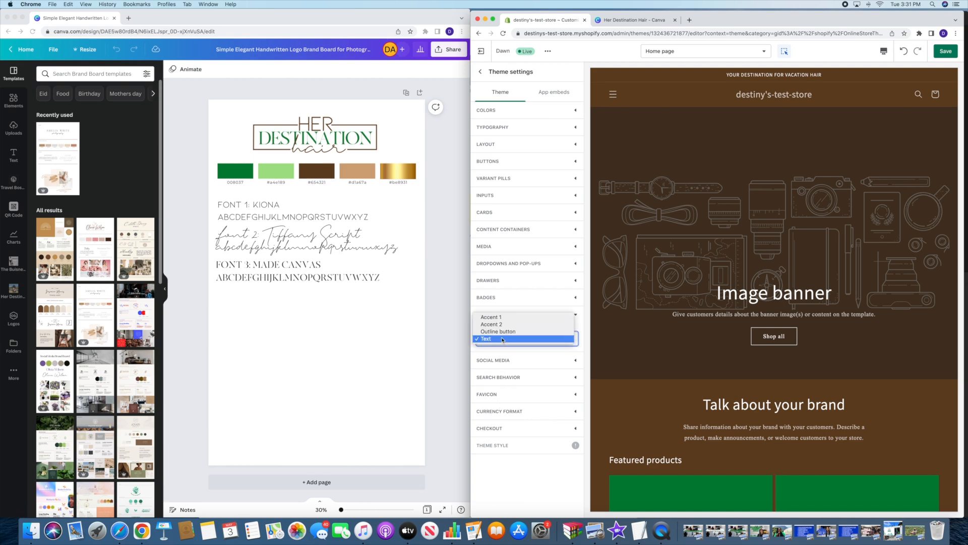
pyautogui.click(502, 339)
pyautogui.click(502, 360)
pyautogui.scroll(-5, 525, 356)
pyautogui.scroll(-2, 525, 357)
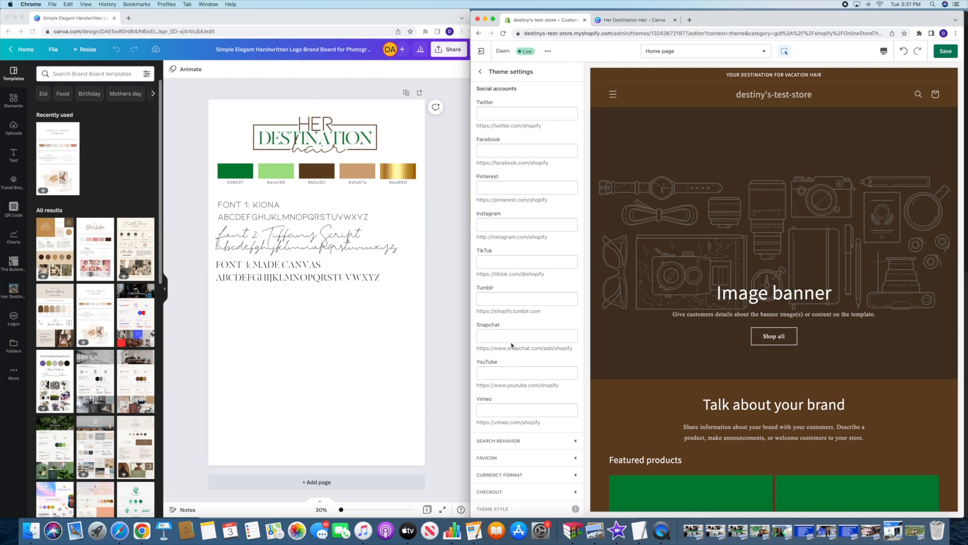
pyautogui.scroll(1, 504, 290)
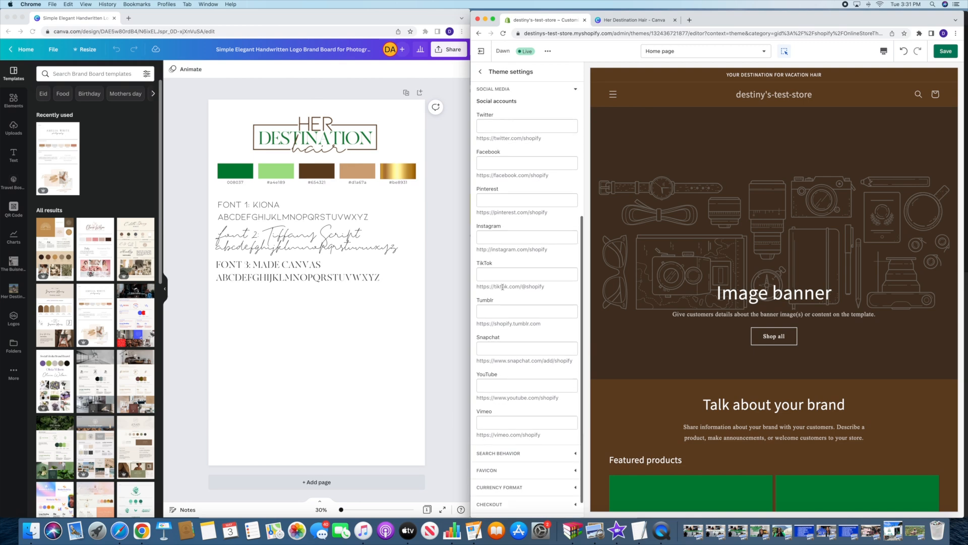
pyautogui.moveTo(546, 287); pyautogui.dragTo(475, 288)
pyautogui.press('super+c')
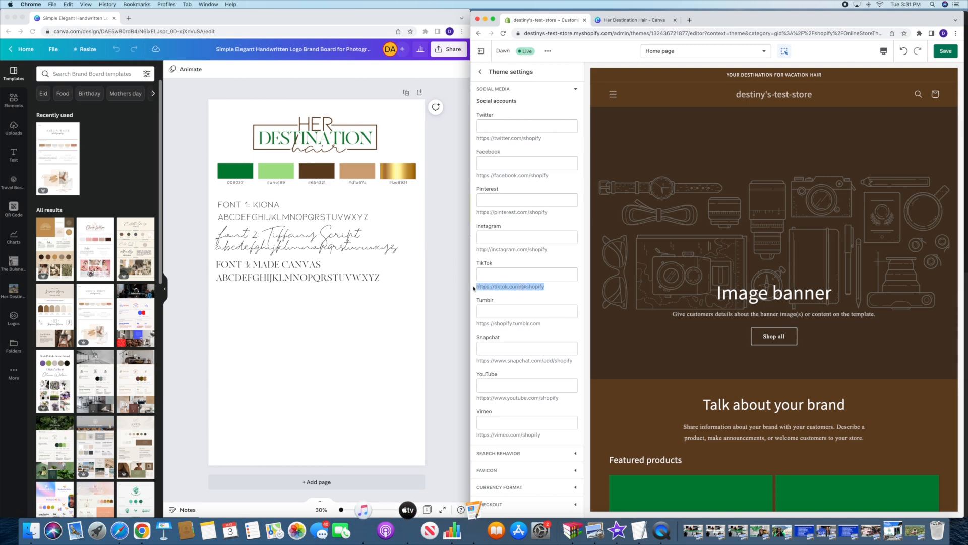
pyautogui.click(523, 274)
pyautogui.press('super+v')
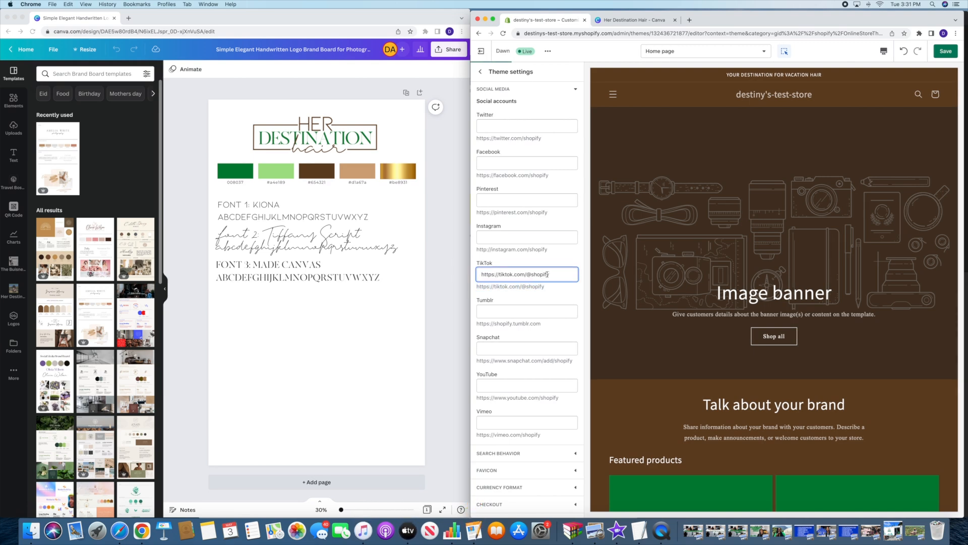
pyautogui.press('BackSpace')
pyautogui.press('BackSpace')
pyautogui.press('BackSpace')
pyautogui.press('BackSpace')
pyautogui.press('BackSpace')
pyautogui.press('BackSpace')
pyautogui.press('BackSpace')
pyautogui.write('herdestinationhair')
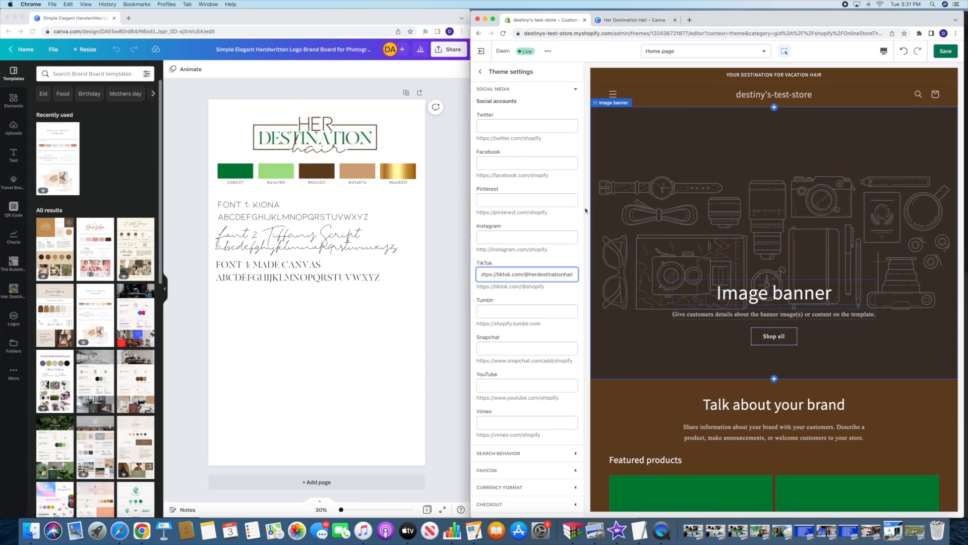
pyautogui.moveTo(549, 250); pyautogui.dragTo(472, 250)
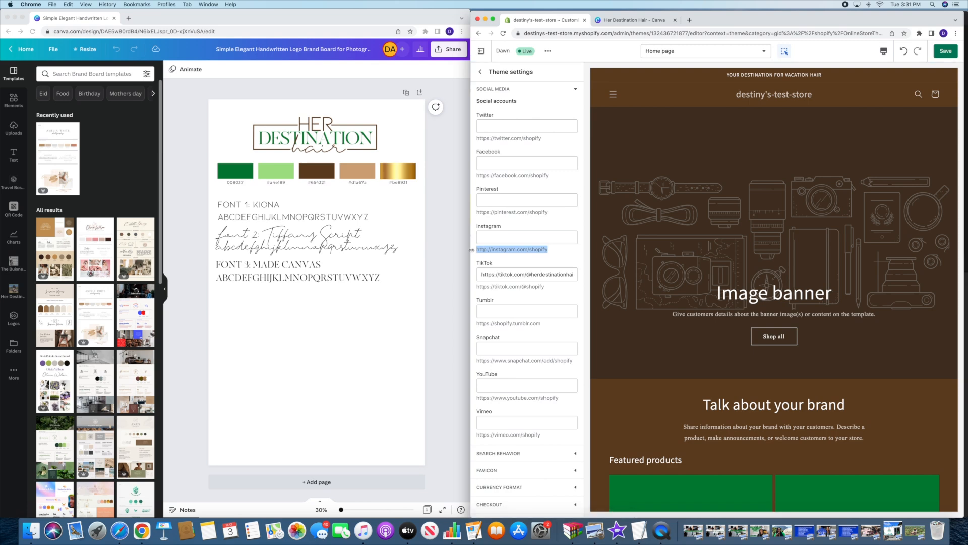
pyautogui.click(492, 237)
pyautogui.press('super+v')
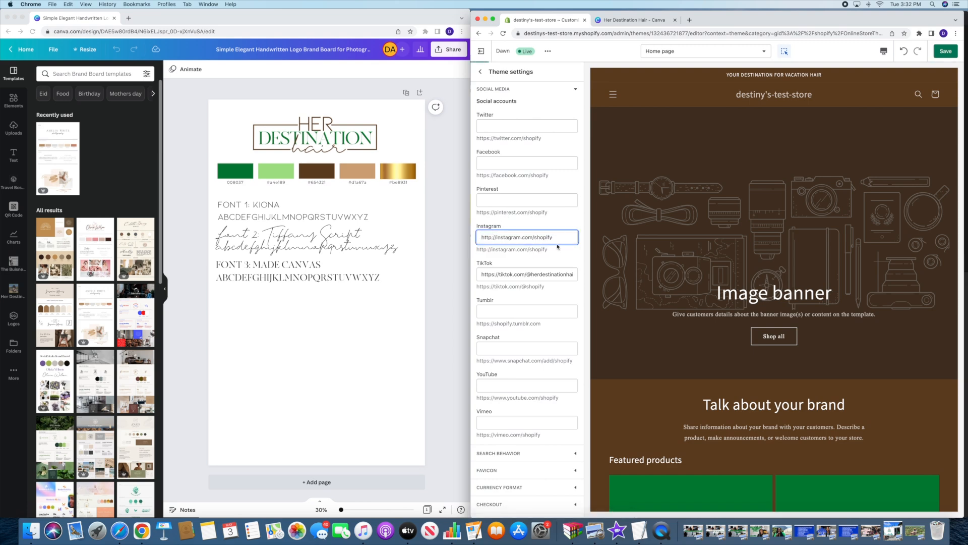
pyautogui.press('BackSpace')
pyautogui.press('BackSpace')
pyautogui.press('BackSpace')
pyautogui.press('BackSpace')
pyautogui.press('BackSpace')
pyautogui.press('BackSpace')
pyautogui.write('herdestinationhair')
pyautogui.scroll(1, 523, 211)
pyautogui.scroll(3, 523, 211)
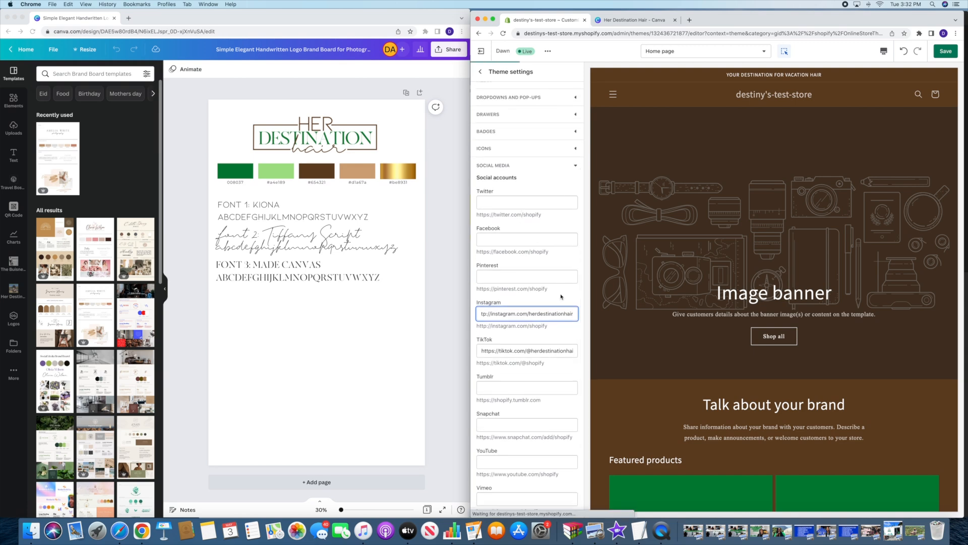
pyautogui.scroll(2, 561, 297)
pyautogui.moveTo(553, 290); pyautogui.dragTo(461, 283)
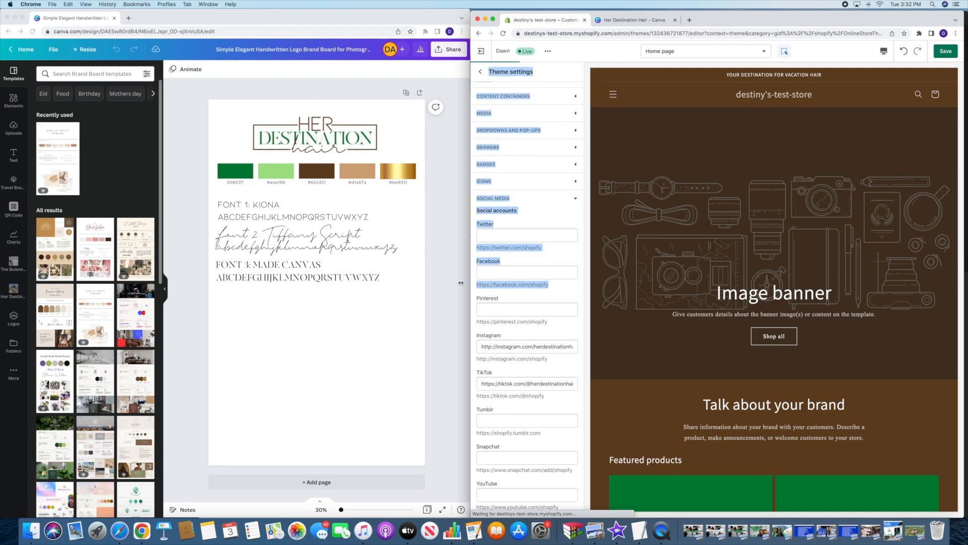
pyautogui.click(552, 290)
pyautogui.moveTo(543, 285); pyautogui.dragTo(472, 287)
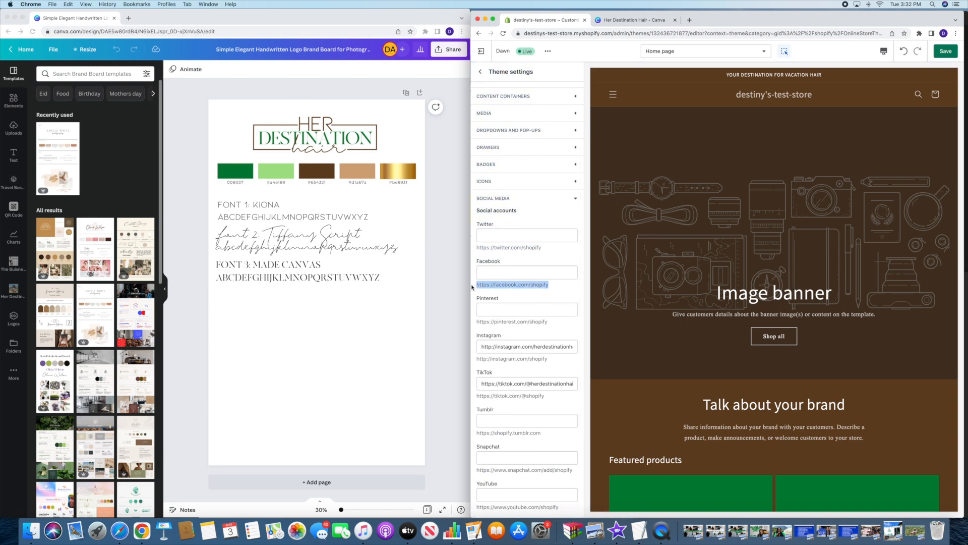
pyautogui.press('super+c')
pyautogui.click(558, 275)
pyautogui.press('super+v')
pyautogui.moveTo(558, 276); pyautogui.dragTo(538, 273)
pyautogui.write('herdestinationhair')
# Save the theme changes and enable Show price for product suggestions in the search behavior settings
pyautogui.scroll(-2, 567, 228)
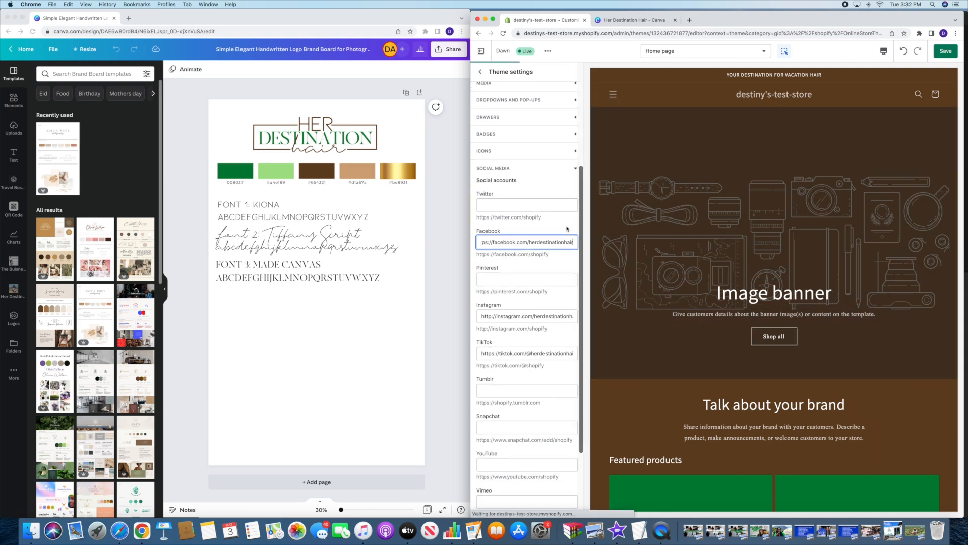
pyautogui.scroll(-4, 567, 227)
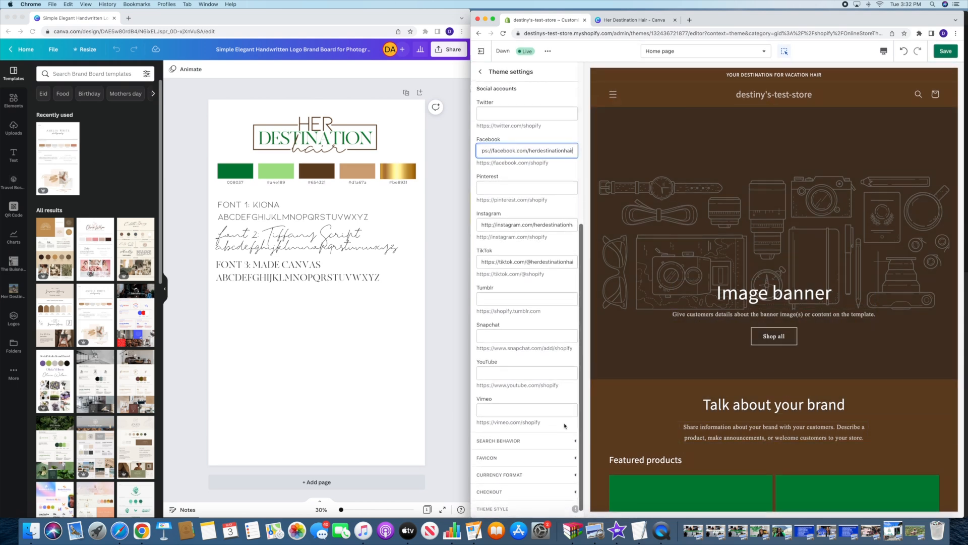
pyautogui.click(507, 440)
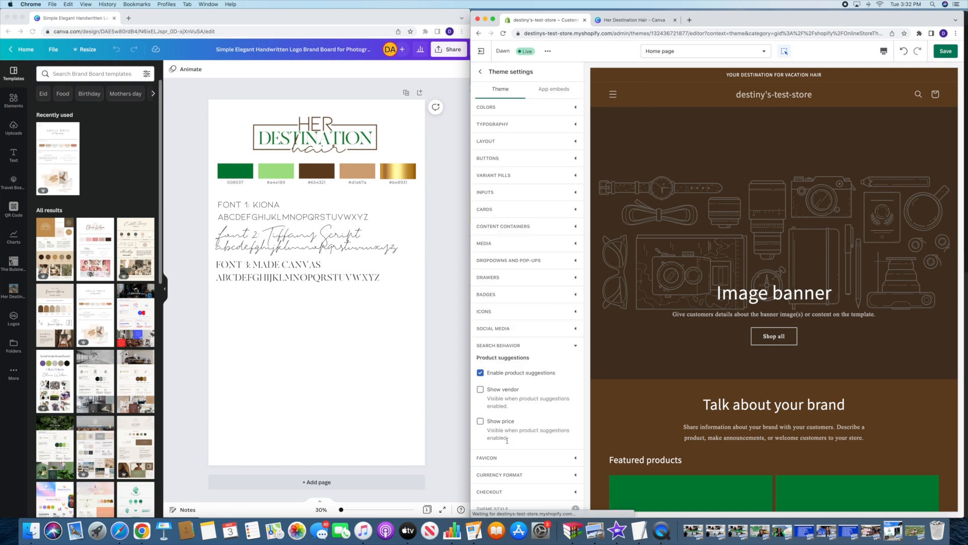
pyautogui.click(946, 51)
pyautogui.scroll(-15, 835, 405)
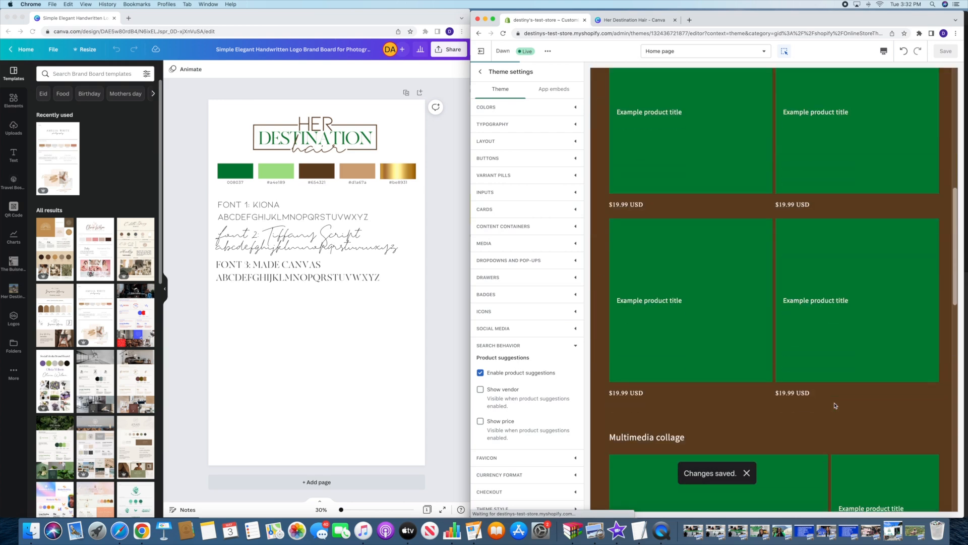
pyautogui.scroll(-2, 834, 405)
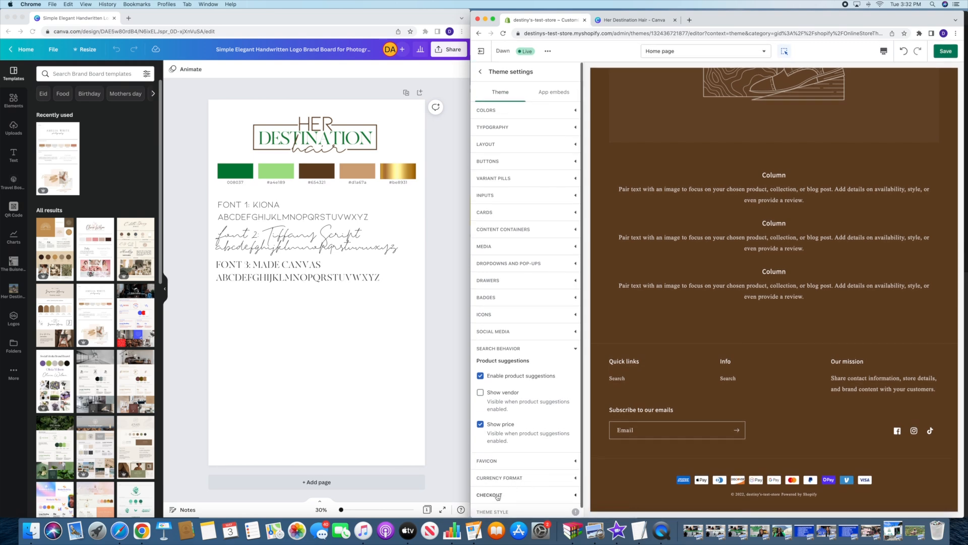
pyautogui.click(481, 72)
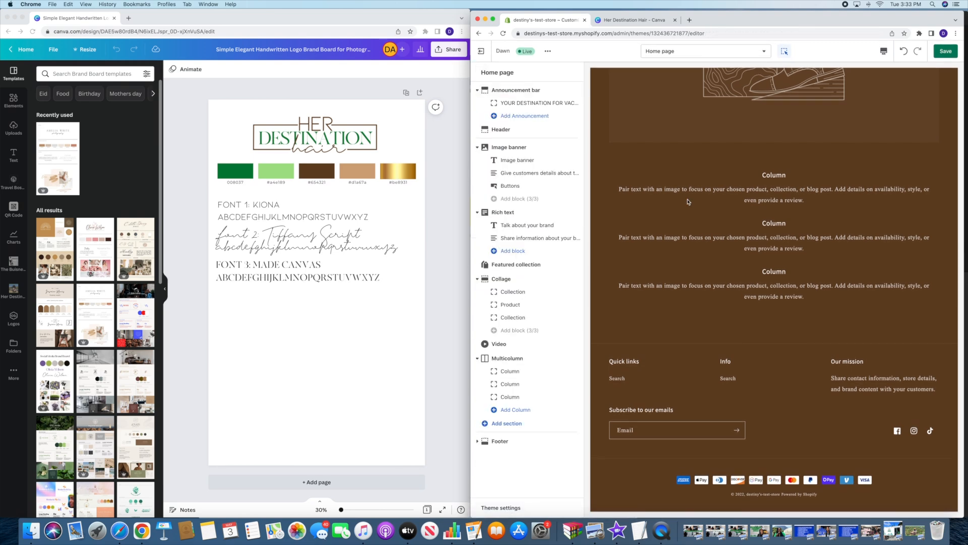
pyautogui.scroll(15, 686, 202)
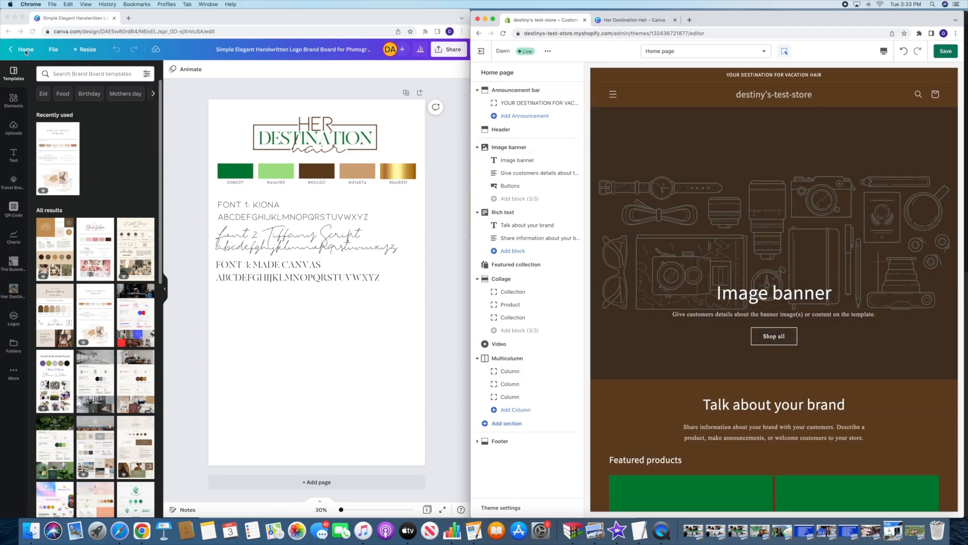
# Switch to Canva and open the White Minimalist New Website Promo Banner design from the Her Destination Hair folder
pyautogui.click(26, 49)
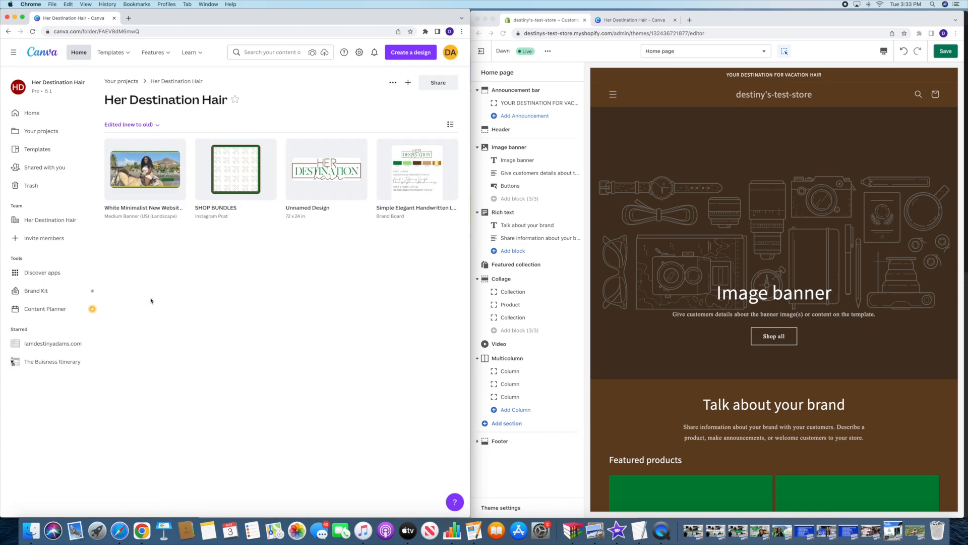
pyautogui.moveTo(180, 150)
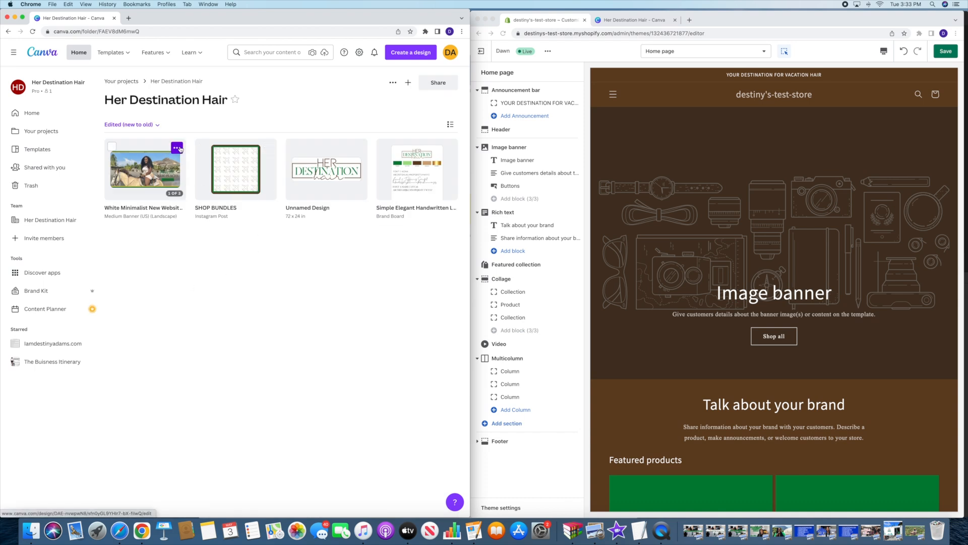
pyautogui.click(152, 169)
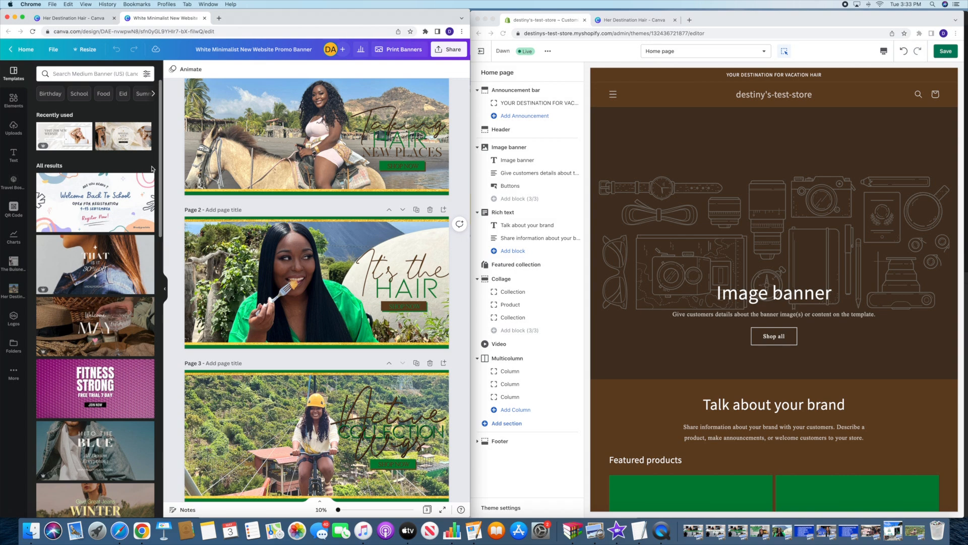
pyautogui.scroll(2, 397, 153)
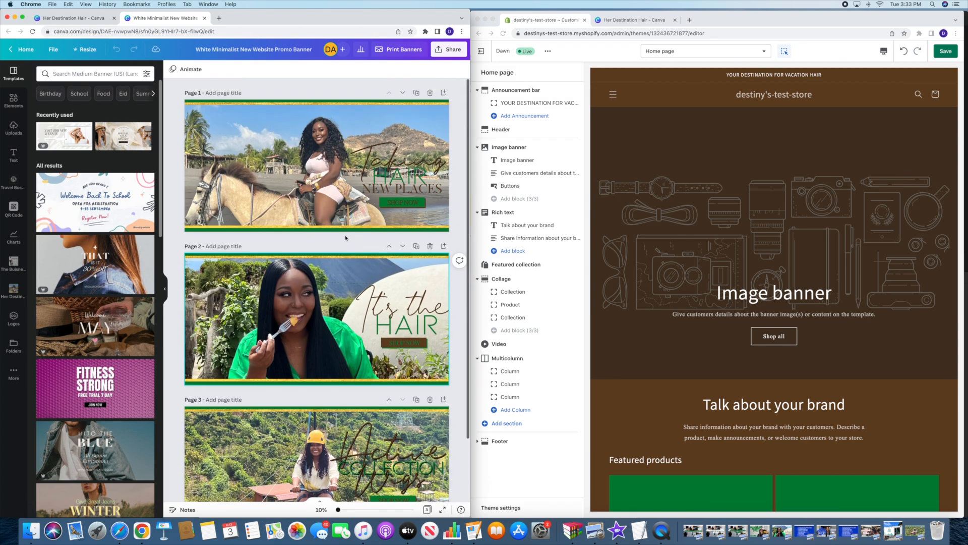
# Download all three pages of the promo banner design as PNG images and dismiss the completion message
pyautogui.click(448, 49)
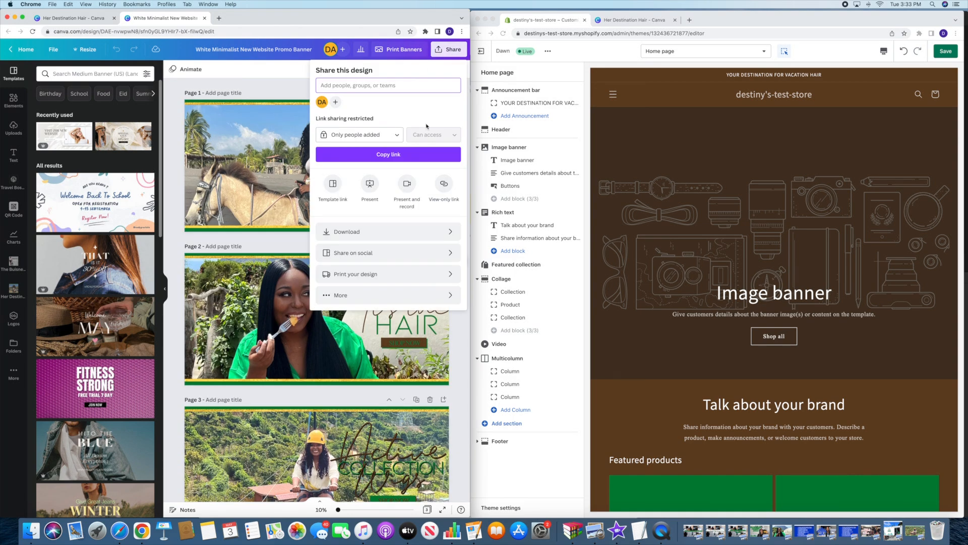
pyautogui.click(393, 232)
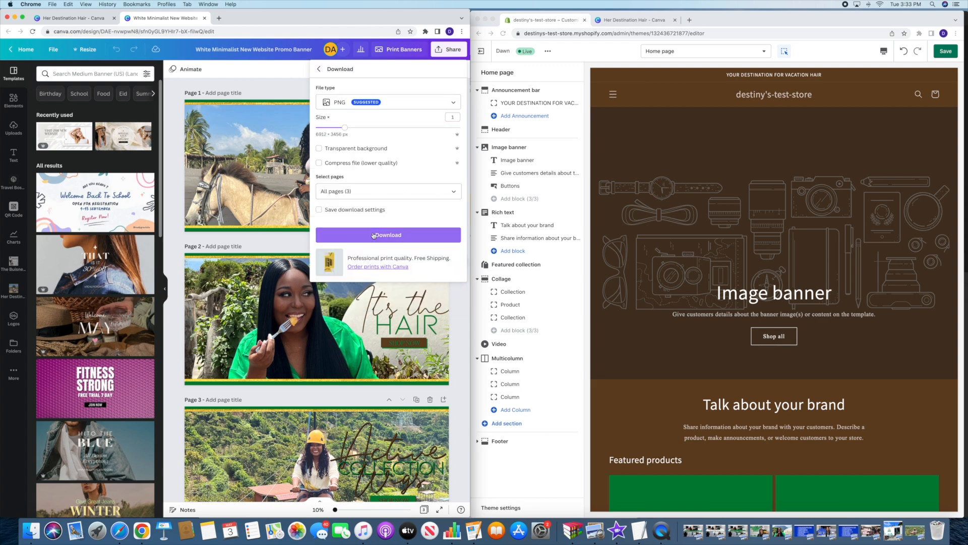
pyautogui.click(397, 236)
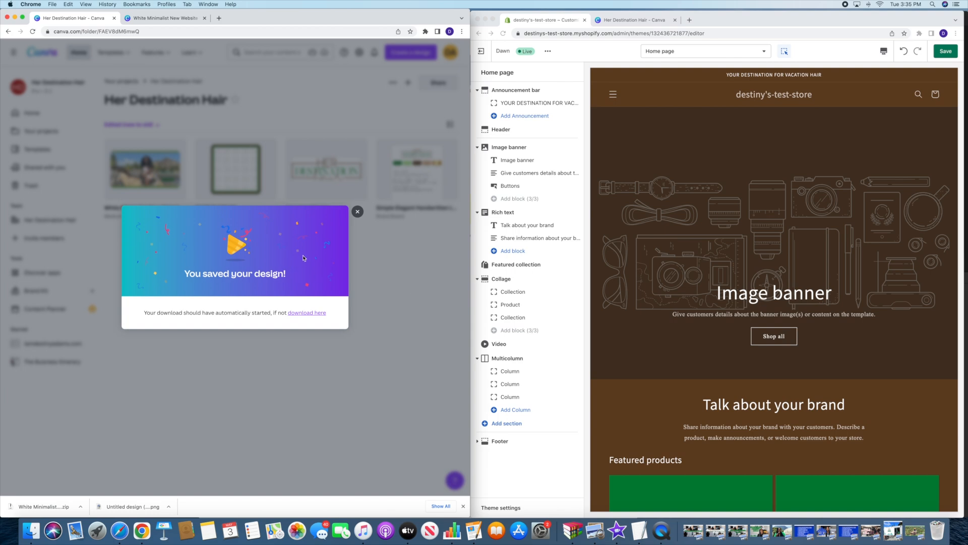
pyautogui.click(357, 212)
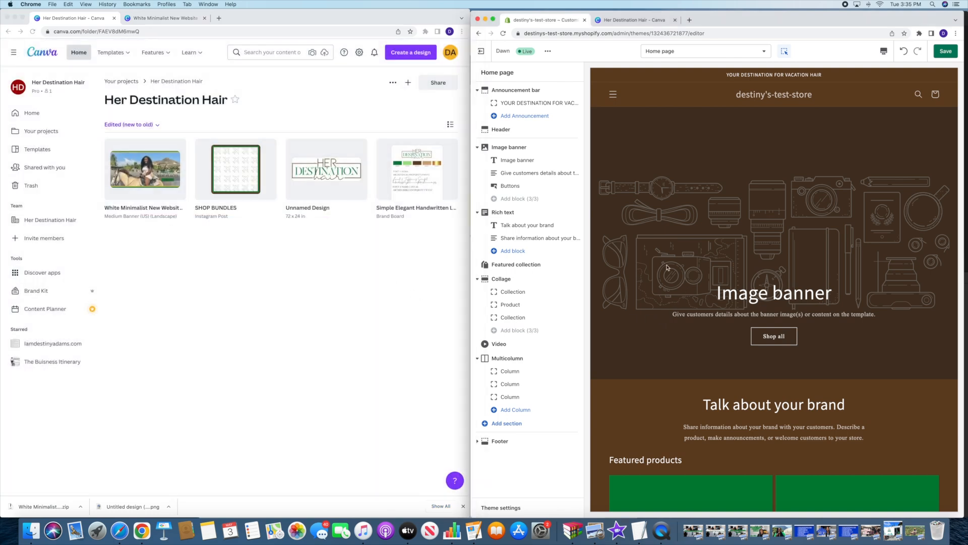
# Upload the logo file Untitled design (11).png to the image library from the header's logo image setting, and close the image picker
pyautogui.click(763, 99)
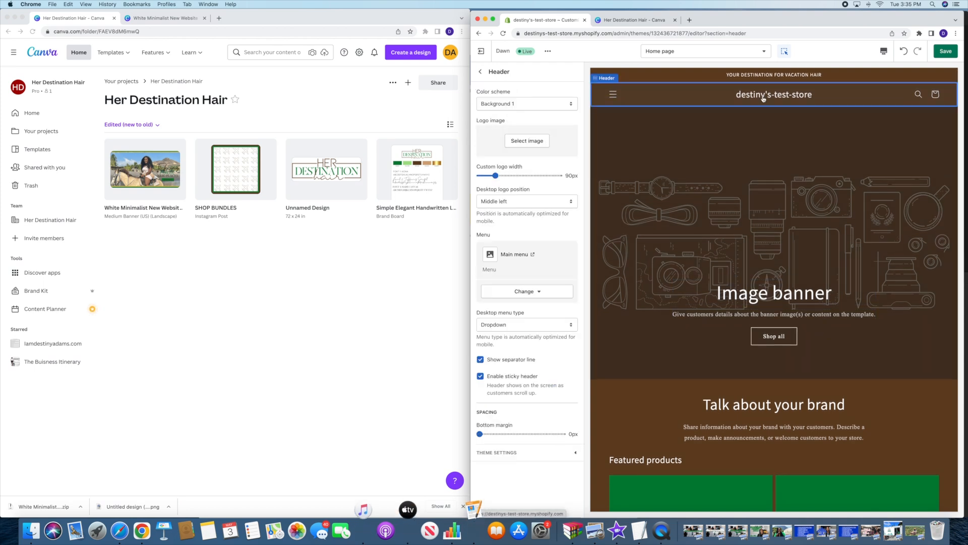
pyautogui.click(527, 142)
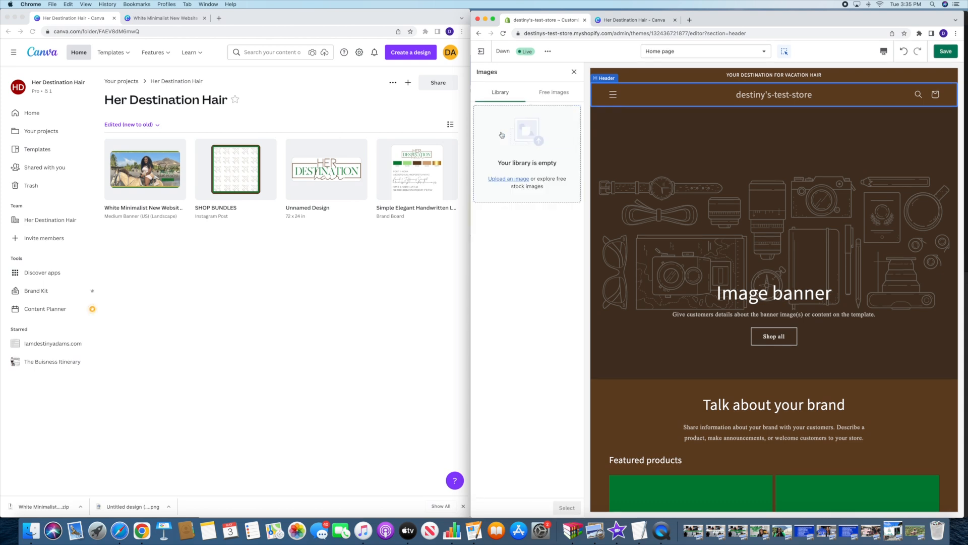
pyautogui.click(507, 179)
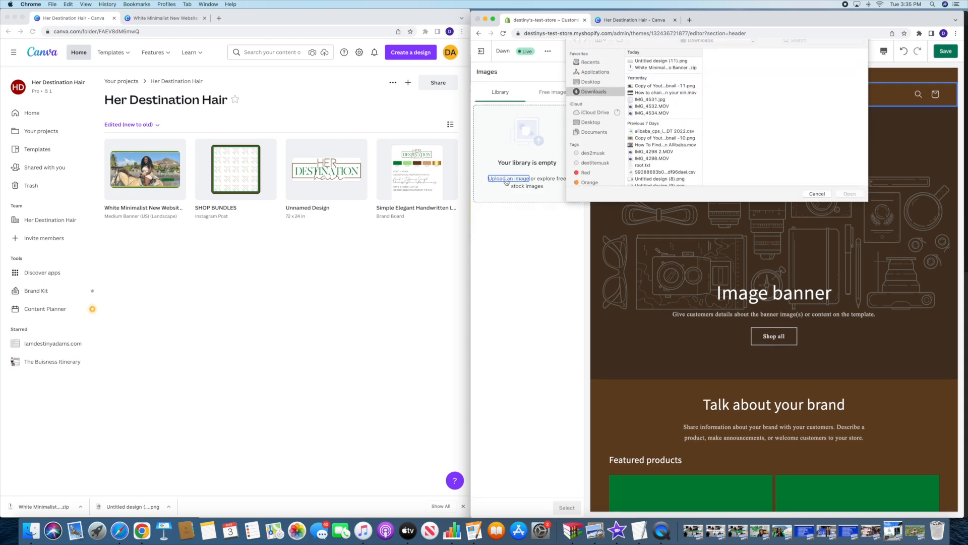
pyautogui.click(663, 75)
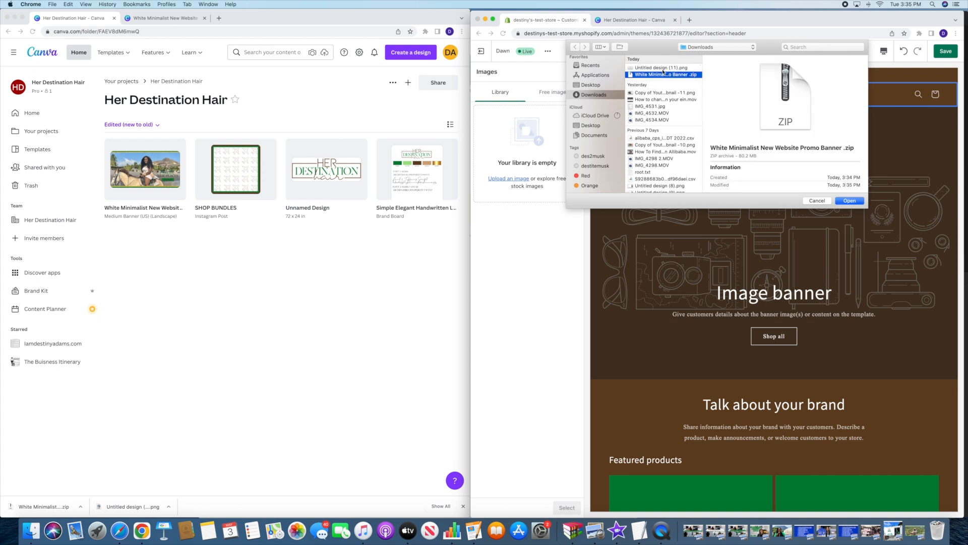
pyautogui.click(663, 69)
pyautogui.click(861, 202)
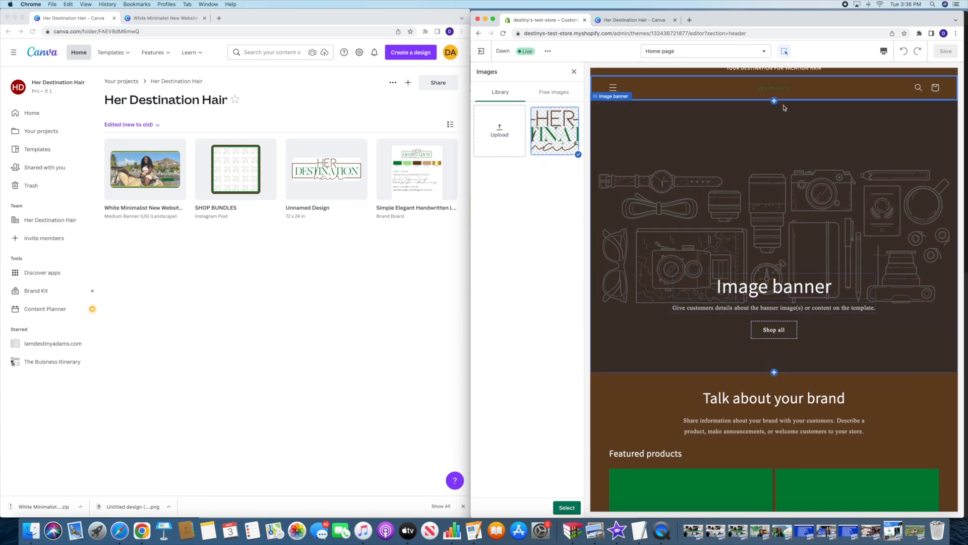
pyautogui.click(573, 72)
# Set the header's color scheme to Accent 1 and choose the uploaded Her Destination Hair logo as its logo image
pyautogui.click(538, 107)
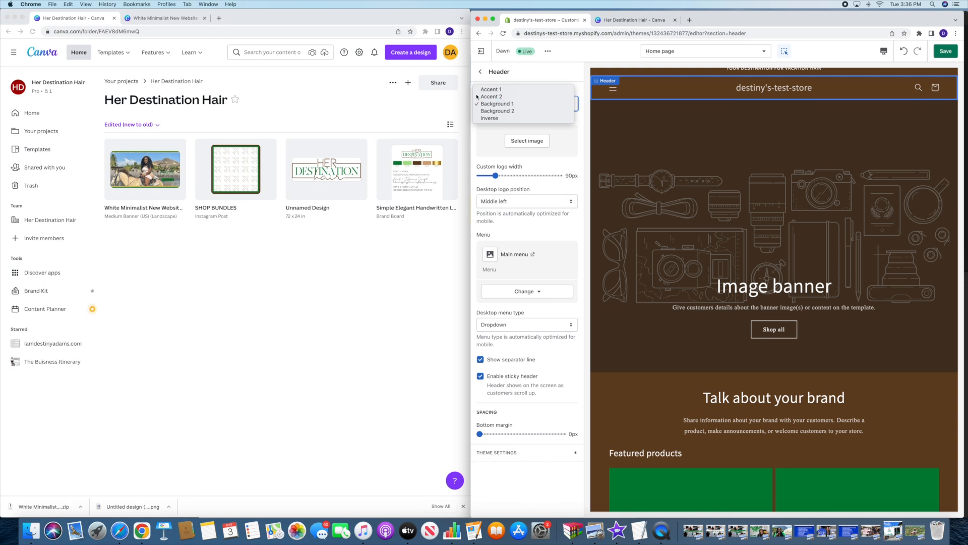
pyautogui.click(493, 89)
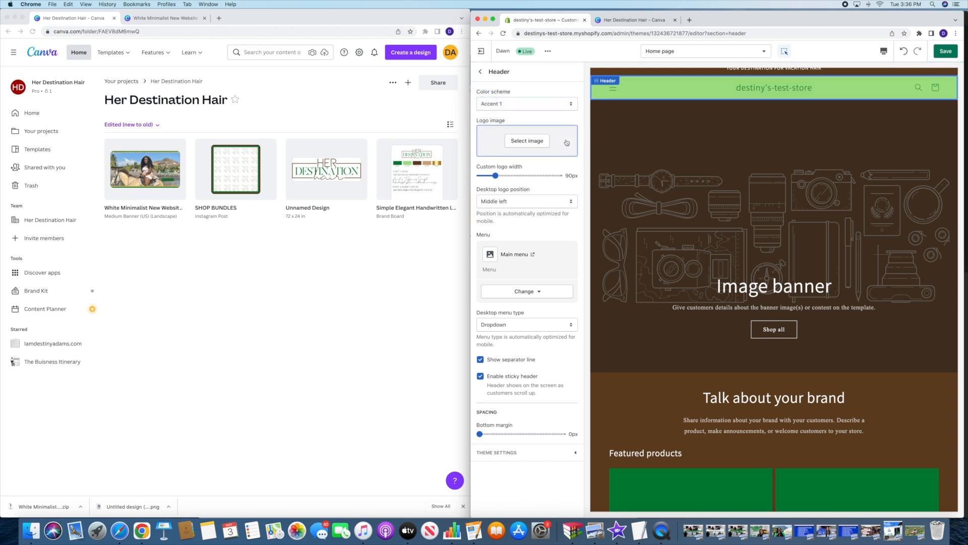
pyautogui.click(538, 142)
pyautogui.click(562, 133)
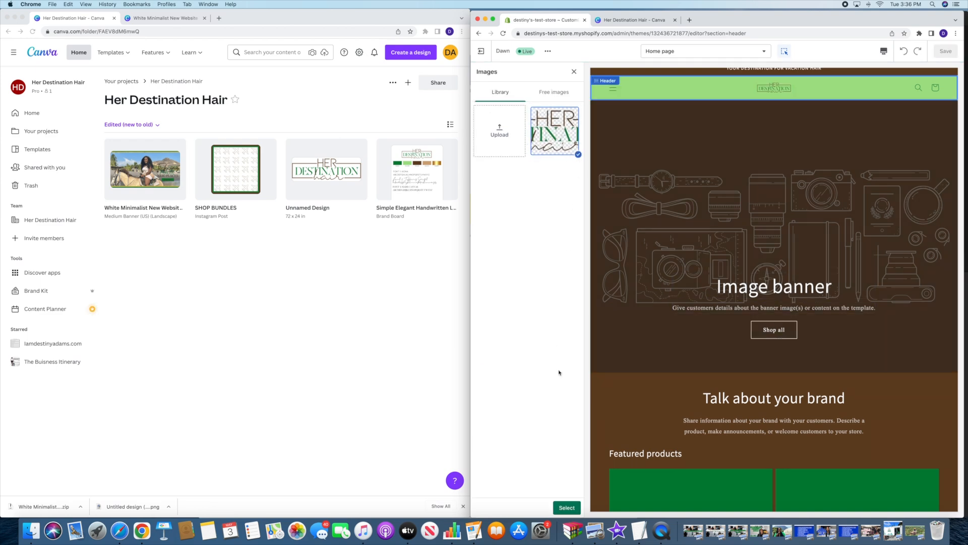
pyautogui.click(575, 507)
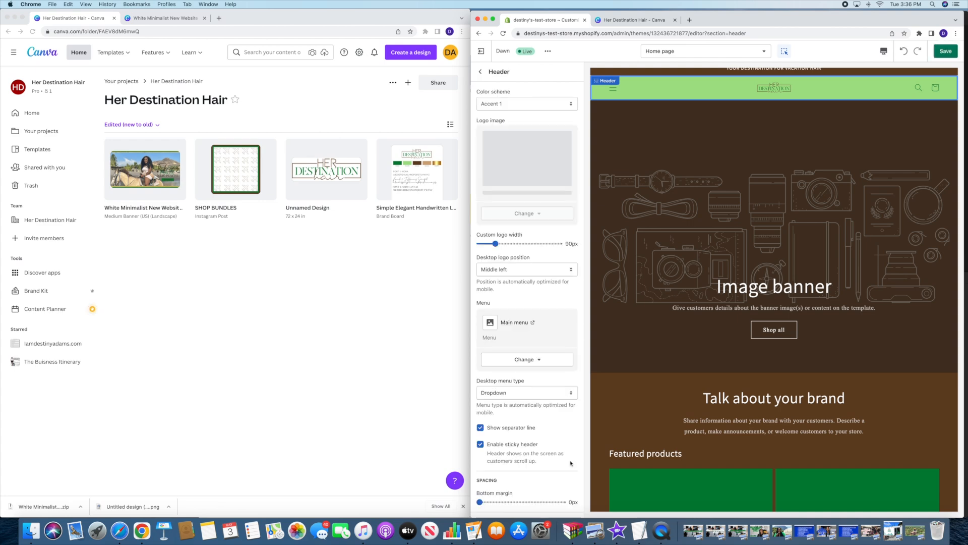
# Set the header logo to 180px wide at Top center, change the header color scheme to Inverse, and leave the header settings
pyautogui.moveTo(496, 220); pyautogui.dragTo(530, 221)
pyautogui.click(525, 104)
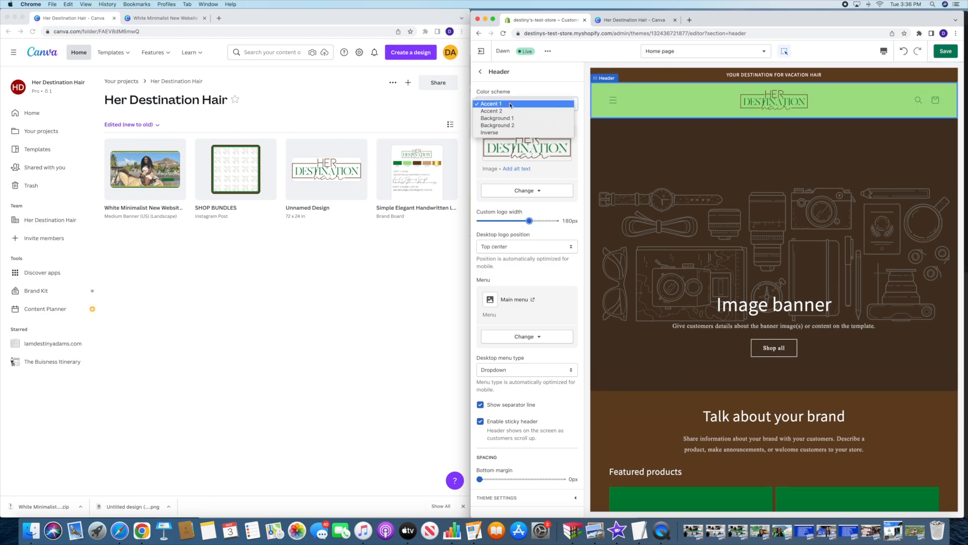
pyautogui.click(506, 133)
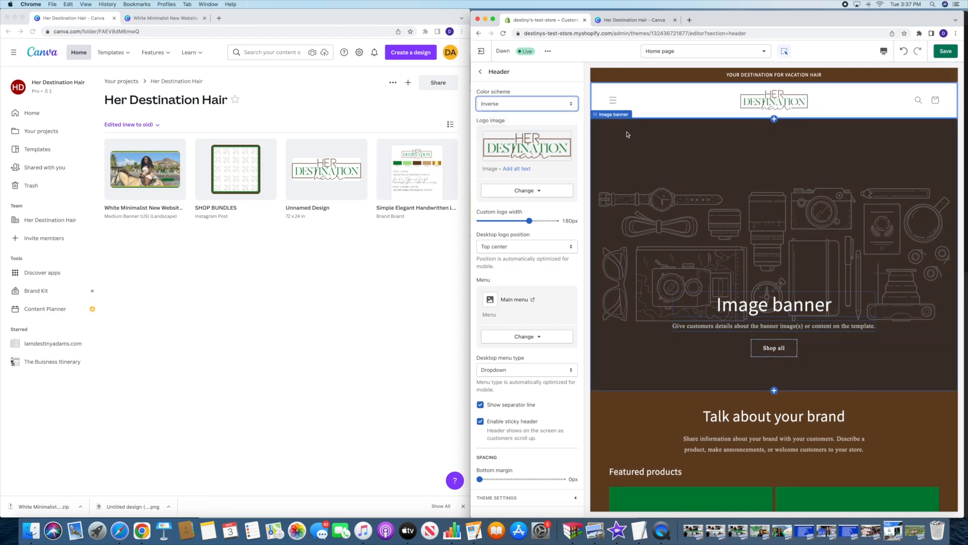
pyautogui.click(705, 105)
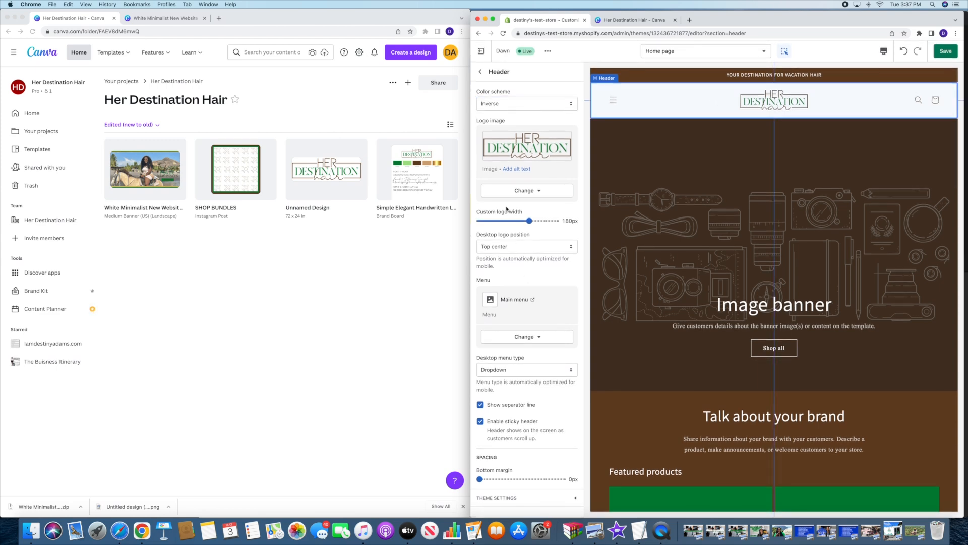
pyautogui.click(480, 71)
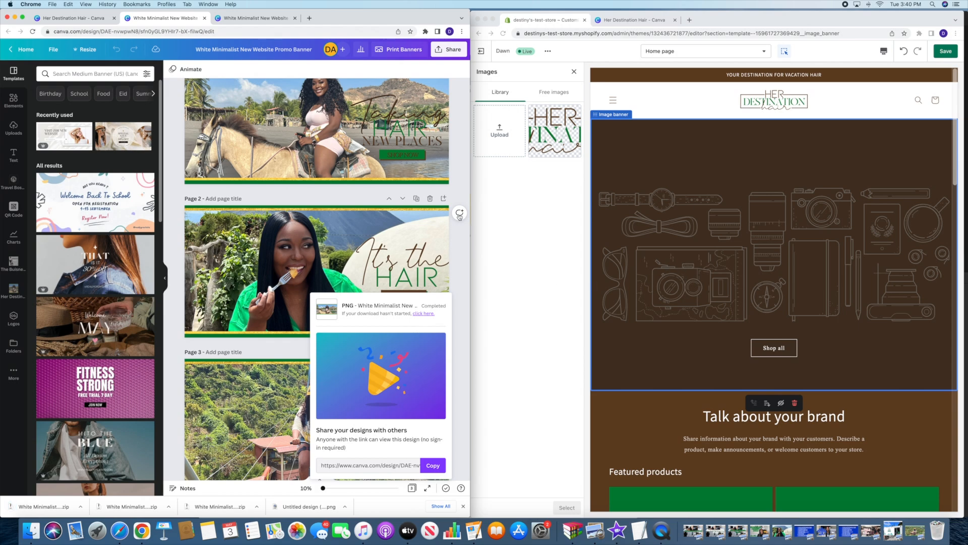
# Extract the latest promo banner zip and upload 1.png from the White Minimalist New Website Promo Banner (2) folder for the image banner
pyautogui.scroll(1, 460, 217)
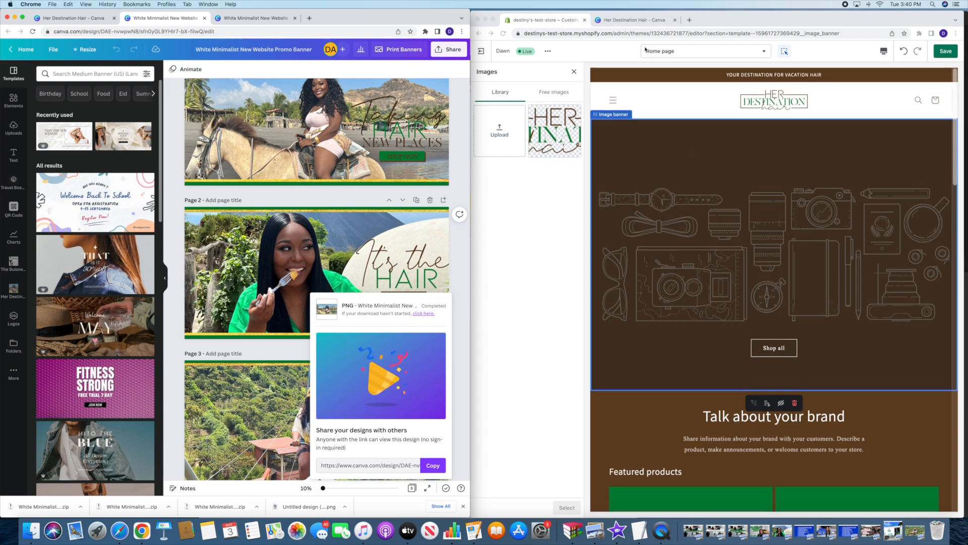
pyautogui.click(499, 133)
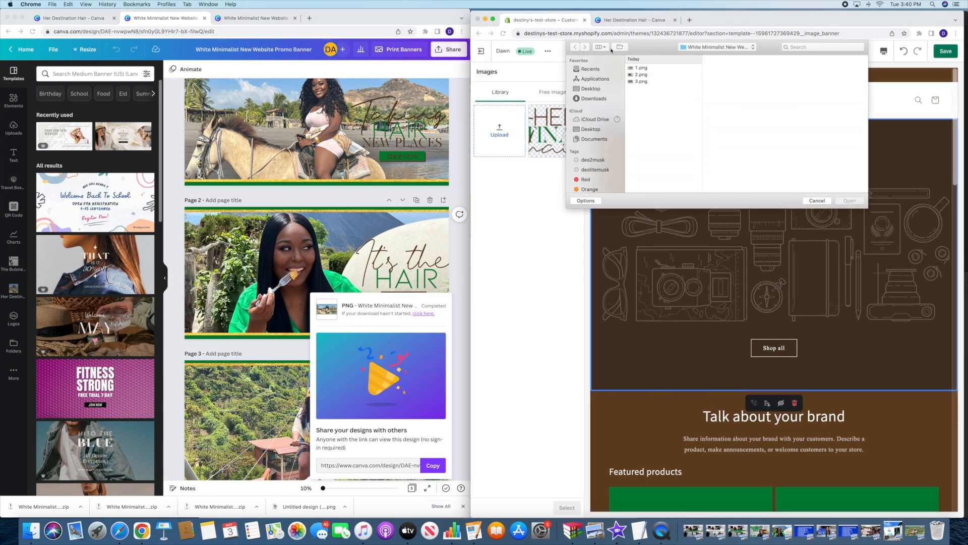
pyautogui.click(709, 48)
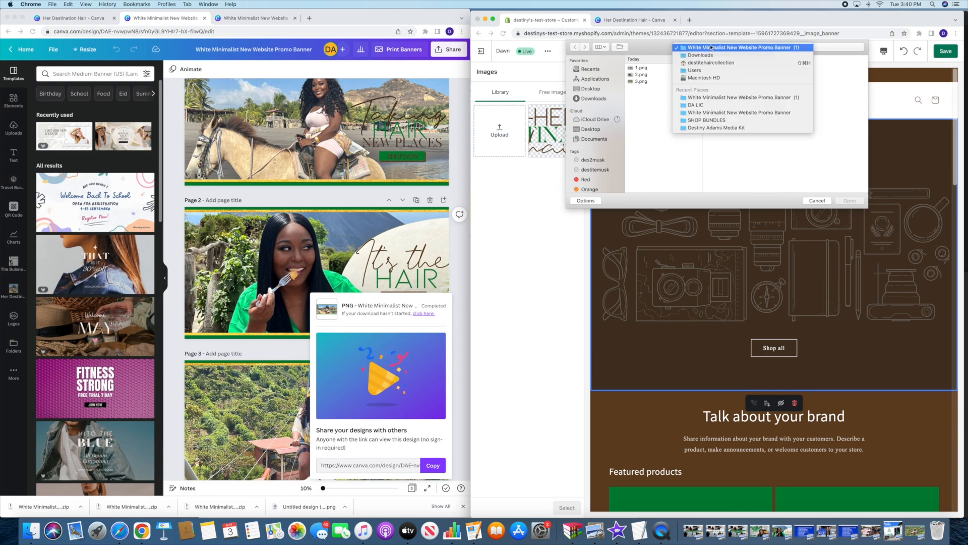
pyautogui.click(670, 64)
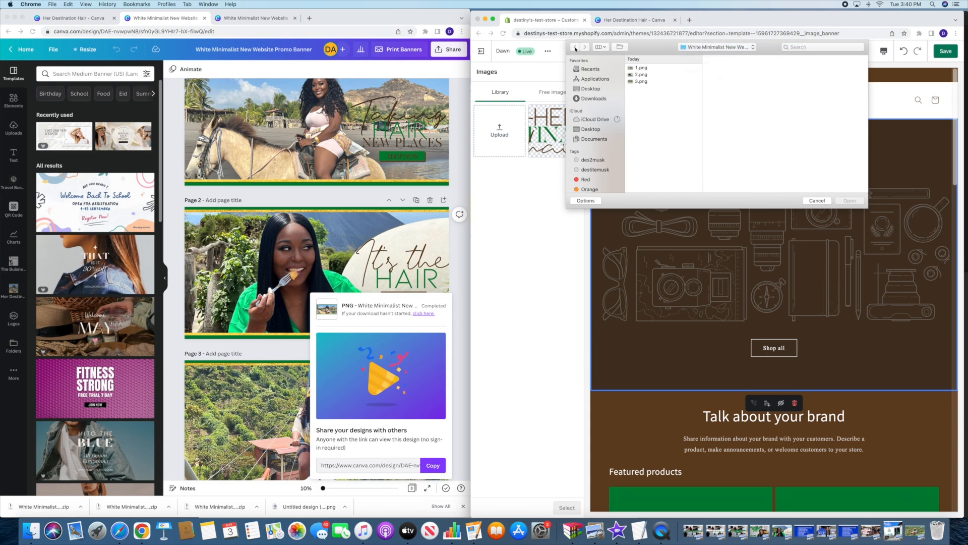
pyautogui.click(595, 100)
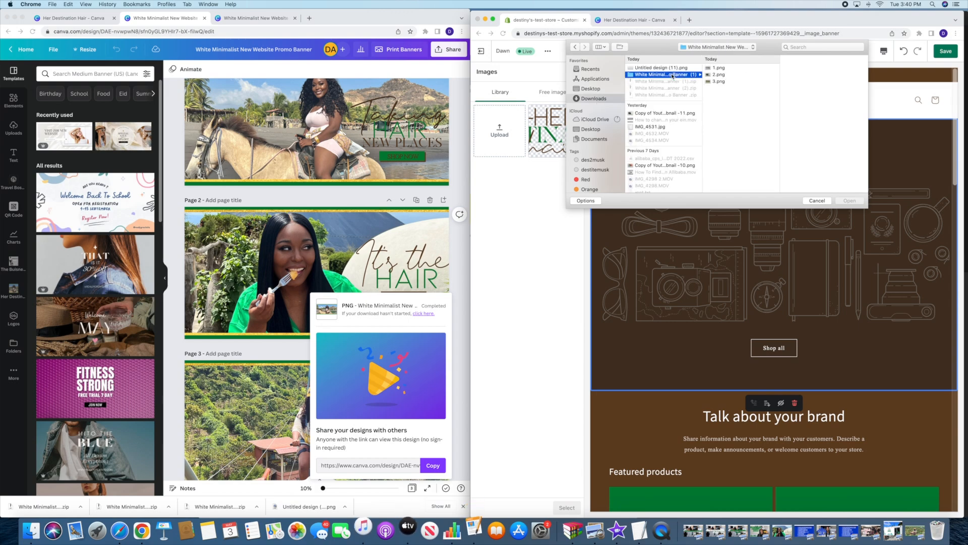
pyautogui.press('Up')
pyautogui.click(669, 76)
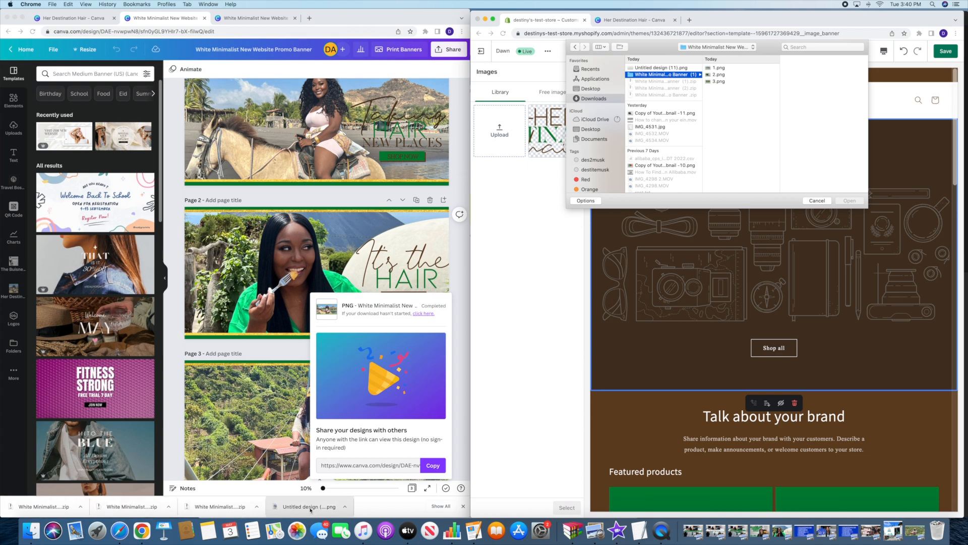
pyautogui.click(215, 506)
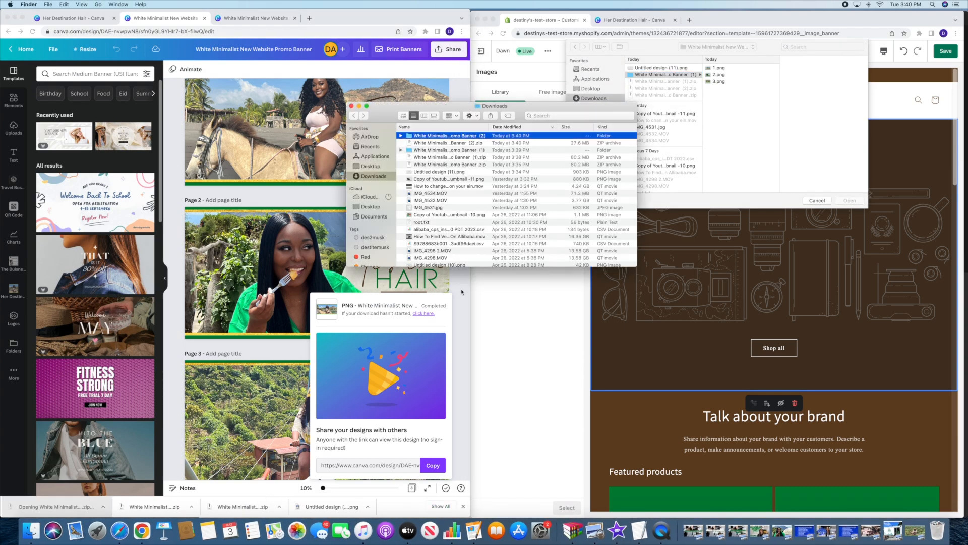
pyautogui.click(352, 106)
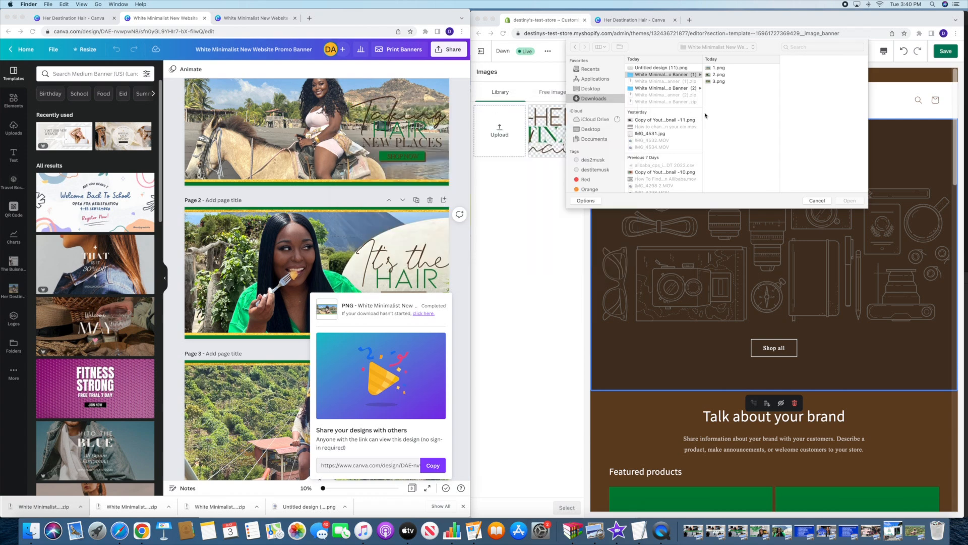
pyautogui.click(686, 88)
pyautogui.doubleClick(719, 69)
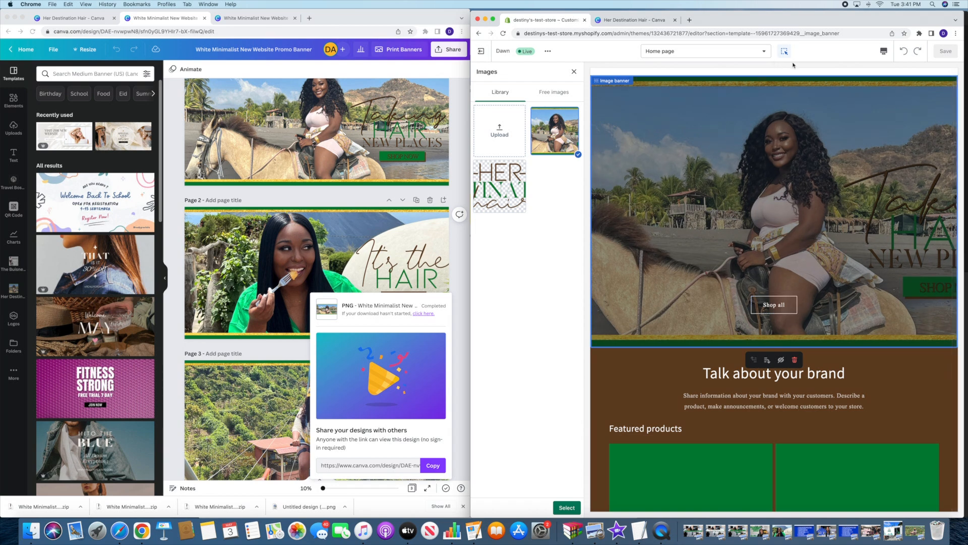
# Switch the theme preview to the Mobile view to check the image banner
pyautogui.click(884, 52)
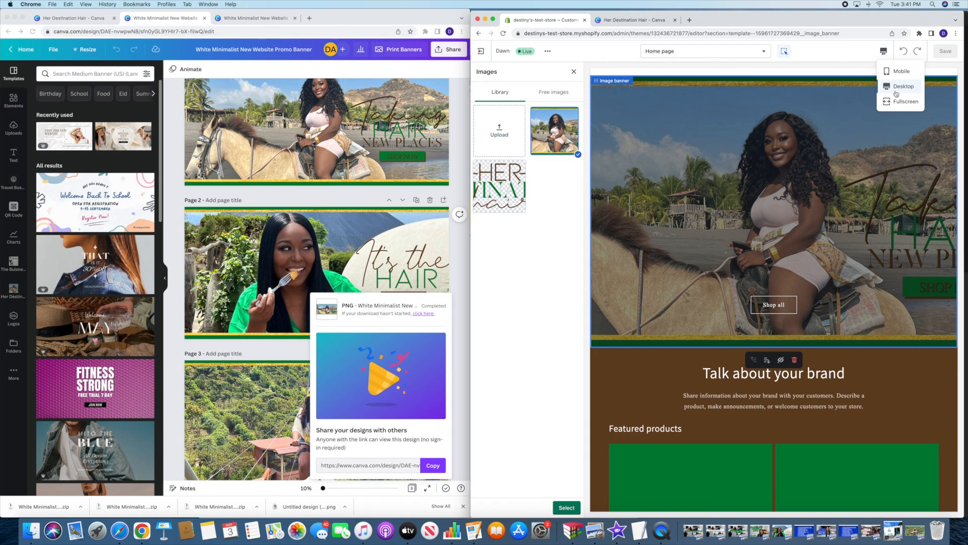
pyautogui.click(900, 72)
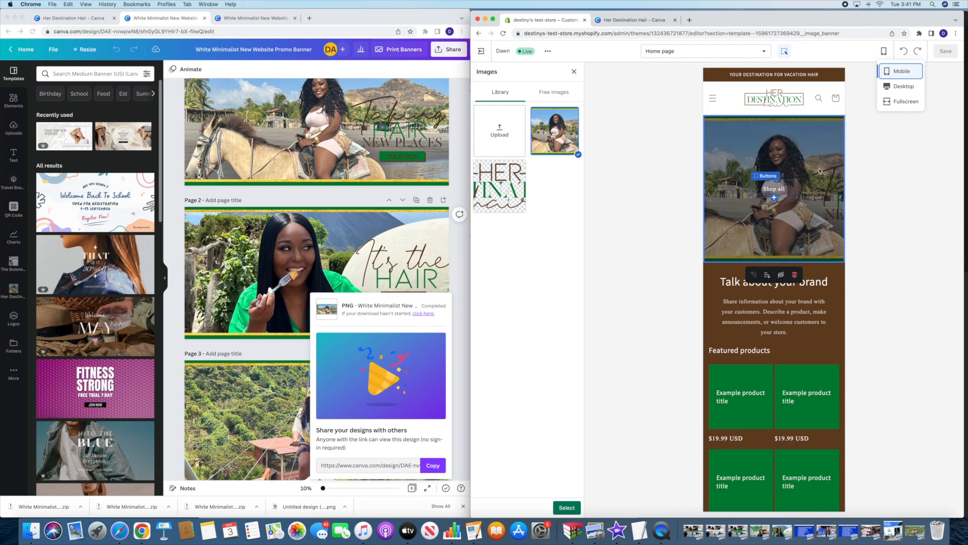
pyautogui.click(821, 167)
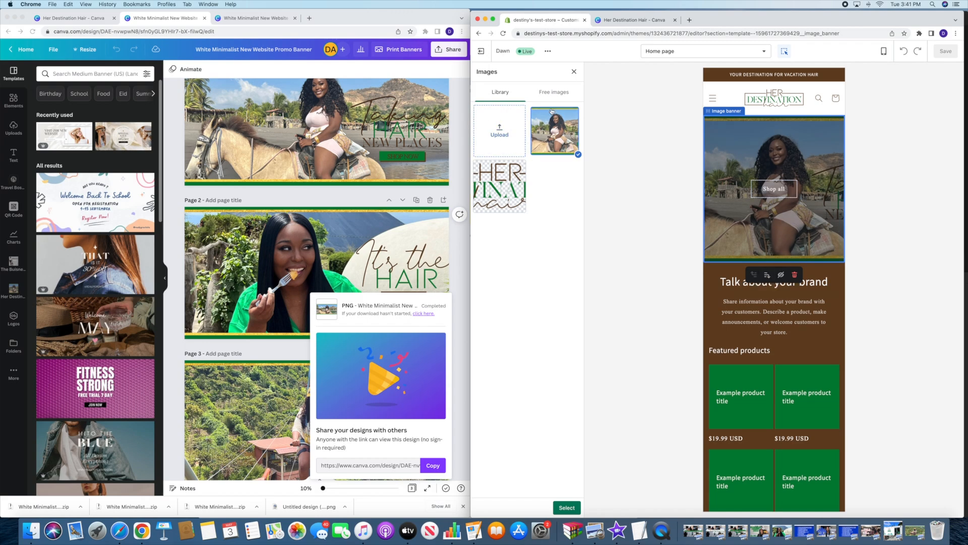
# Upload 2.png and 3.png from the promo banner folder to the image library and close the image picker
pyautogui.click(501, 132)
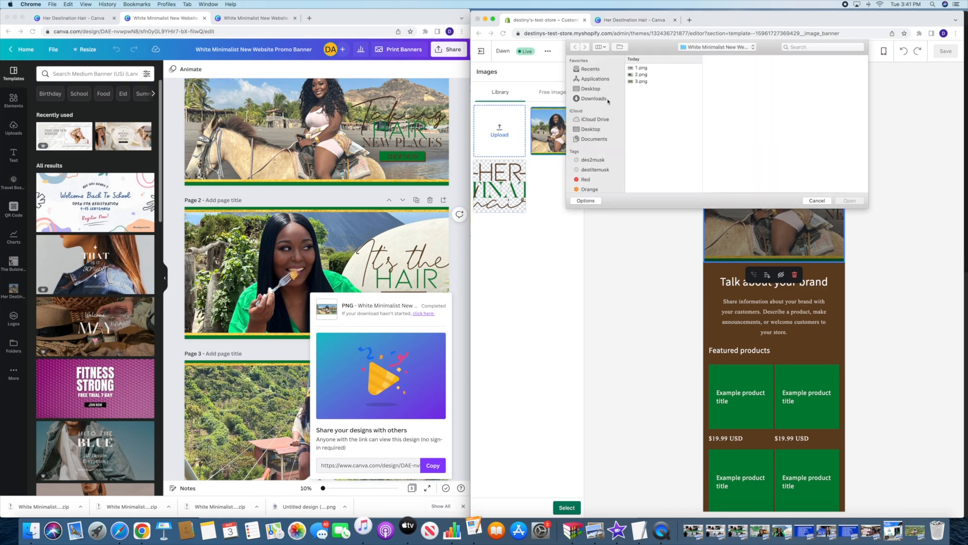
pyautogui.doubleClick(641, 74)
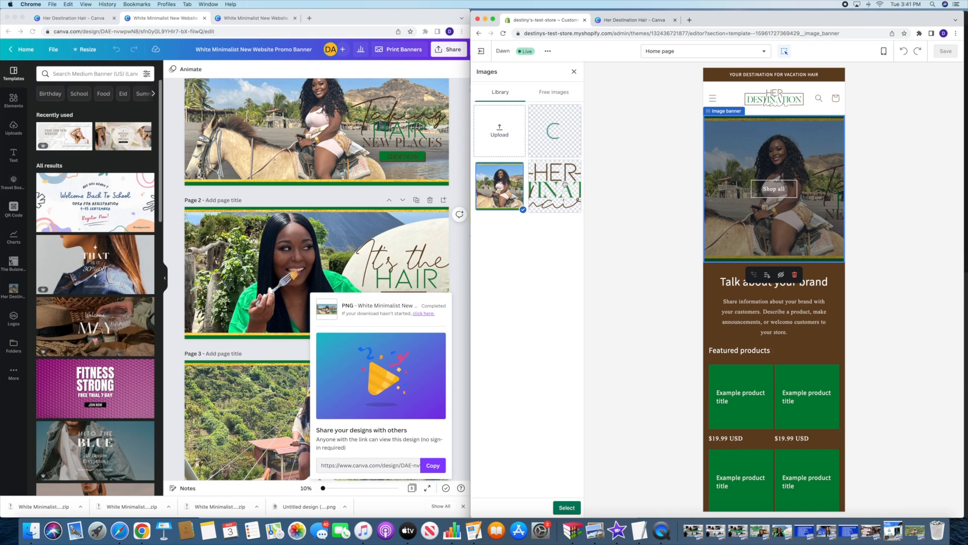
pyautogui.click(500, 131)
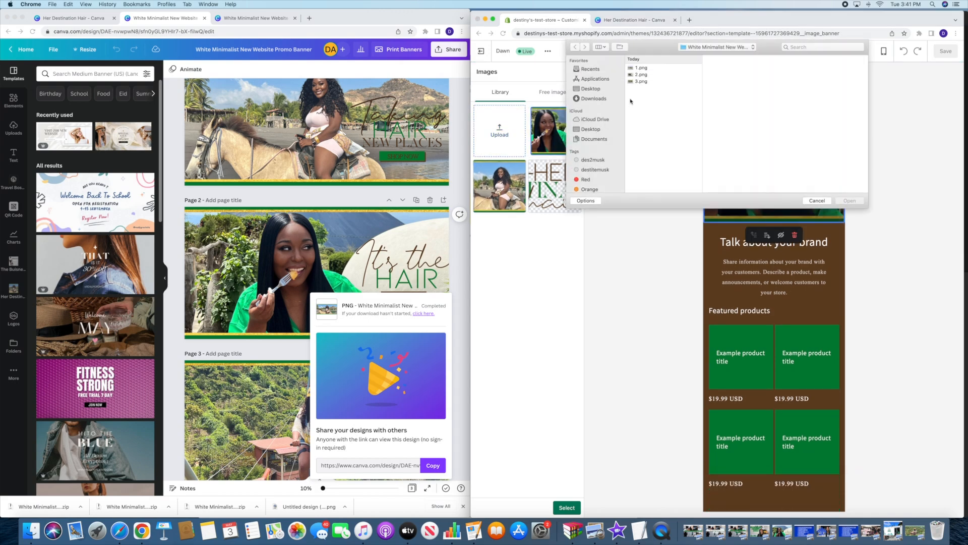
pyautogui.doubleClick(641, 81)
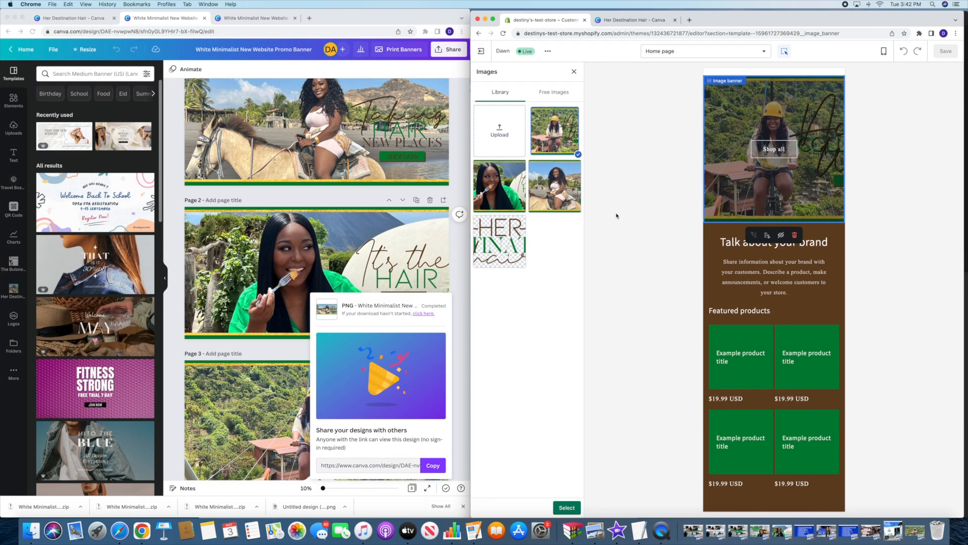
pyautogui.click(575, 72)
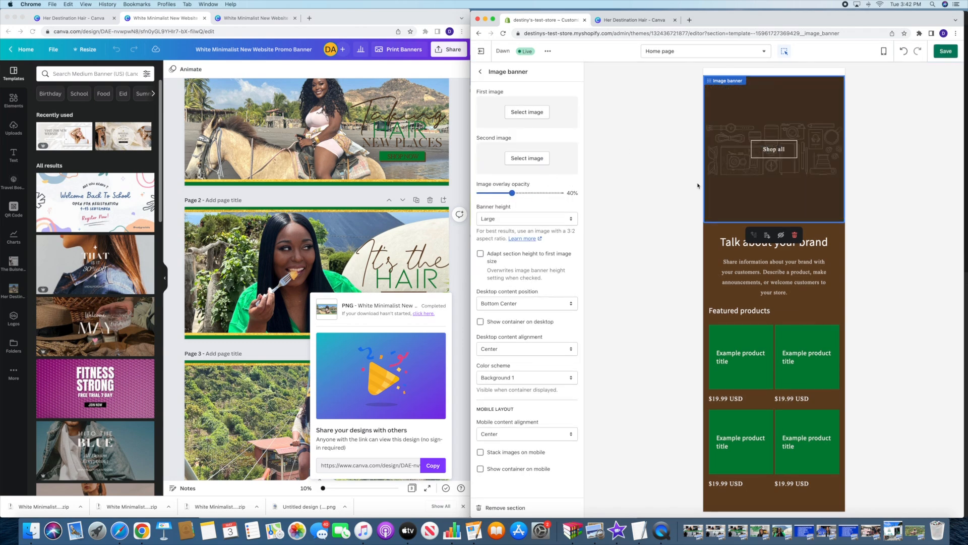
# Set the image banner's height to Small and use the horseback riding picture as its first image
pyautogui.click(542, 221)
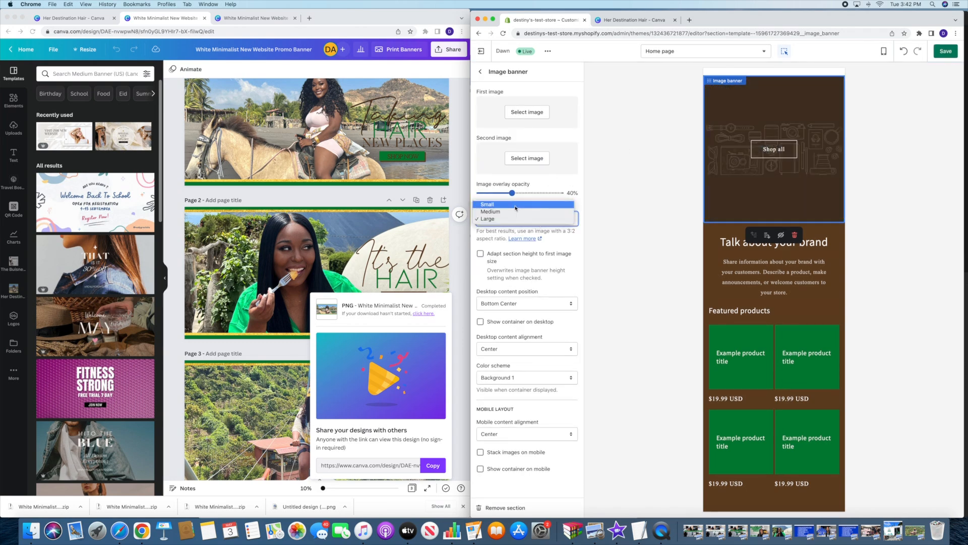
pyautogui.click(516, 204)
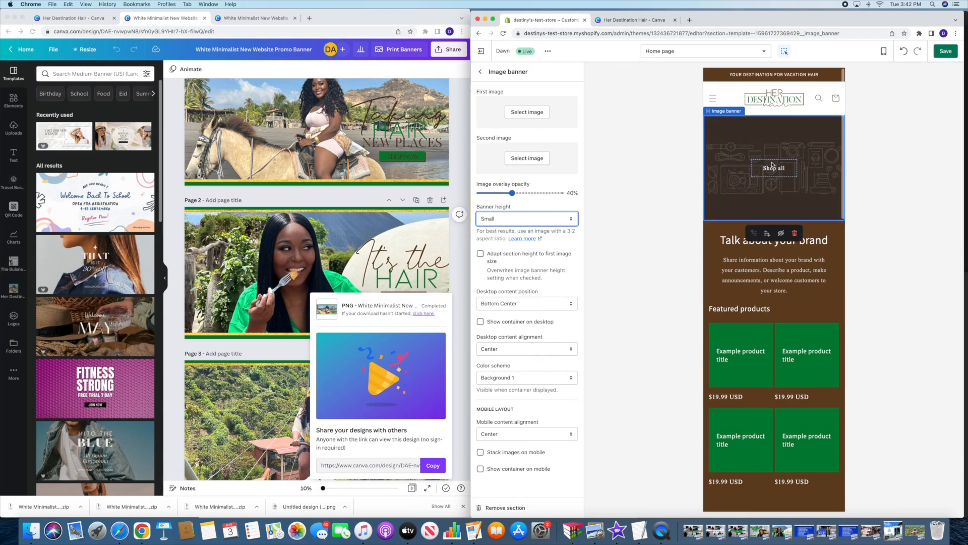
pyautogui.click(528, 112)
pyautogui.click(555, 185)
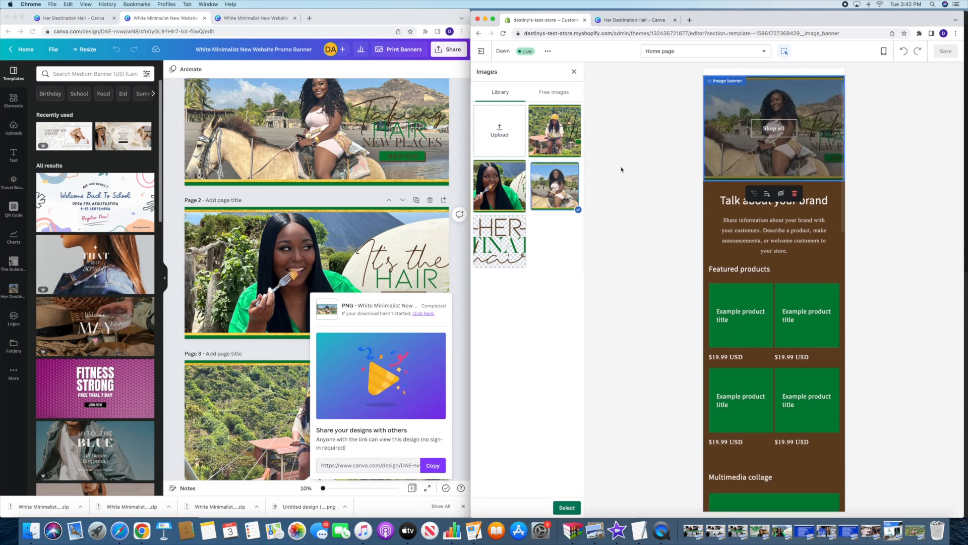
pyautogui.doubleClick(569, 200)
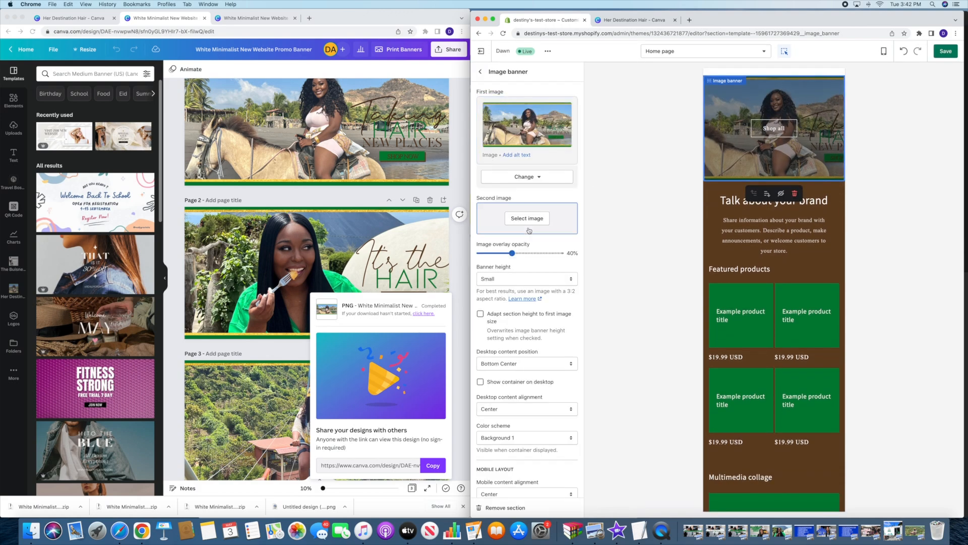
# Set the image banner's desktop content position to Top Center, keeping the banner height at Small
pyautogui.click(520, 280)
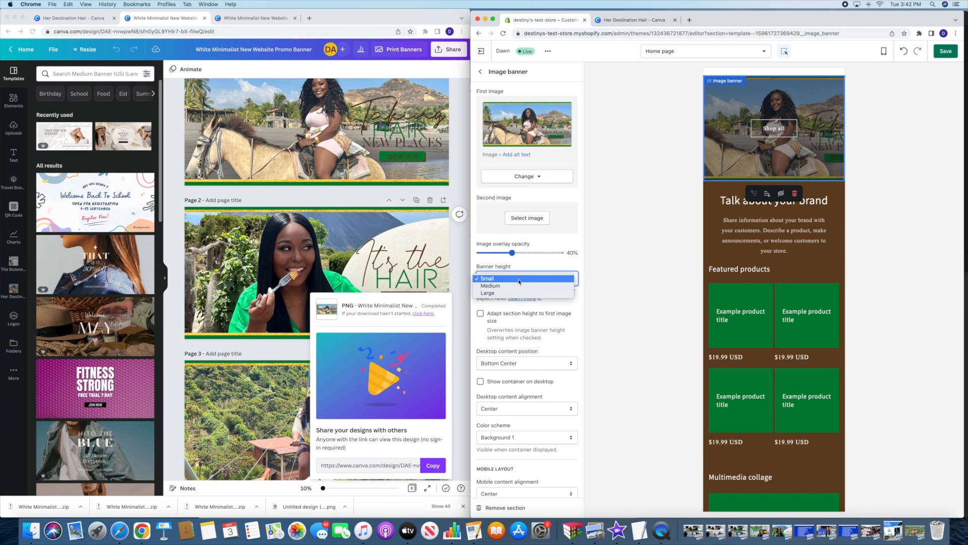
pyautogui.click(545, 321)
pyautogui.click(541, 361)
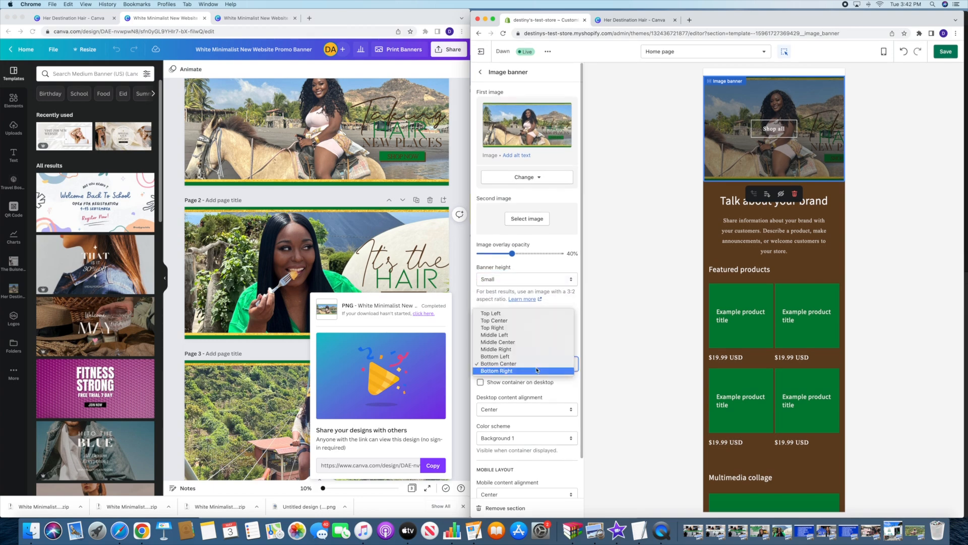
pyautogui.click(514, 321)
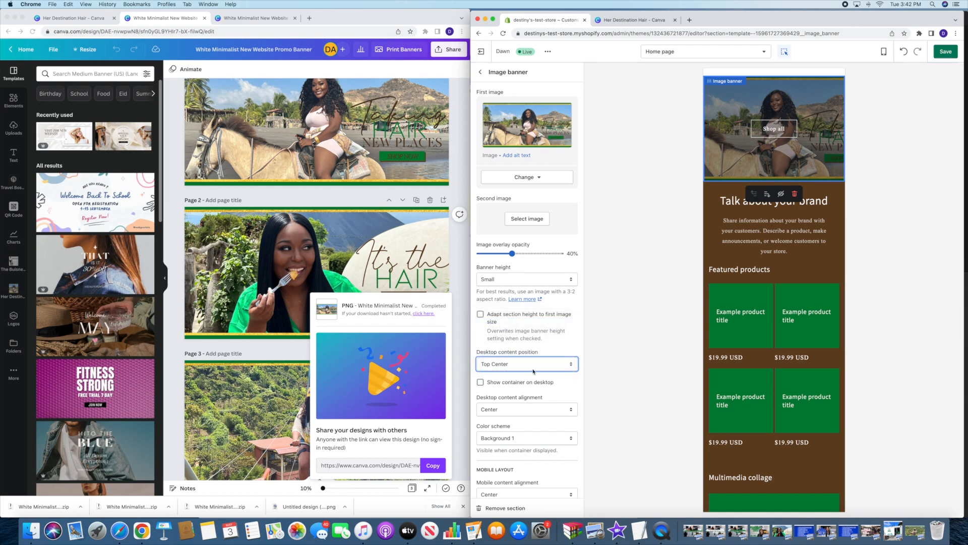
pyautogui.scroll(-2, 535, 372)
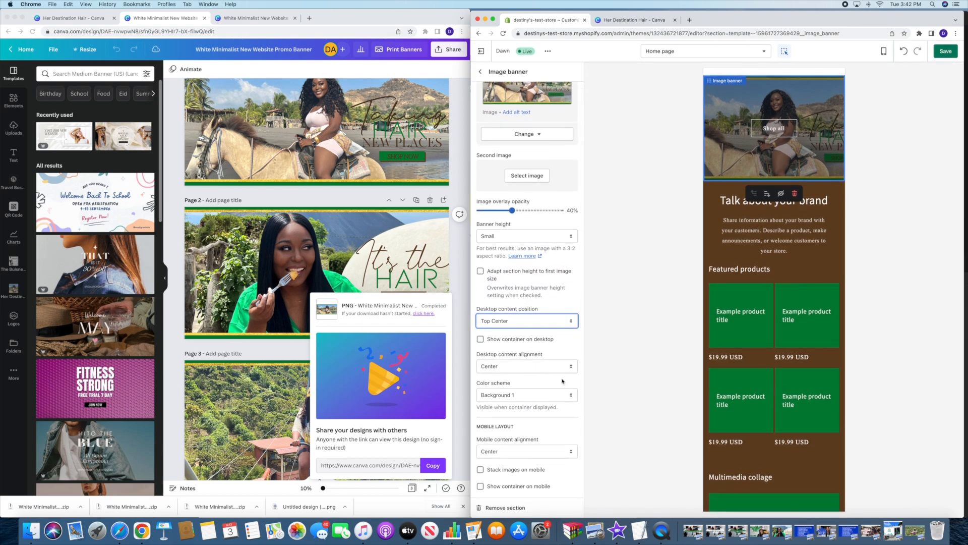
pyautogui.scroll(2, 544, 421)
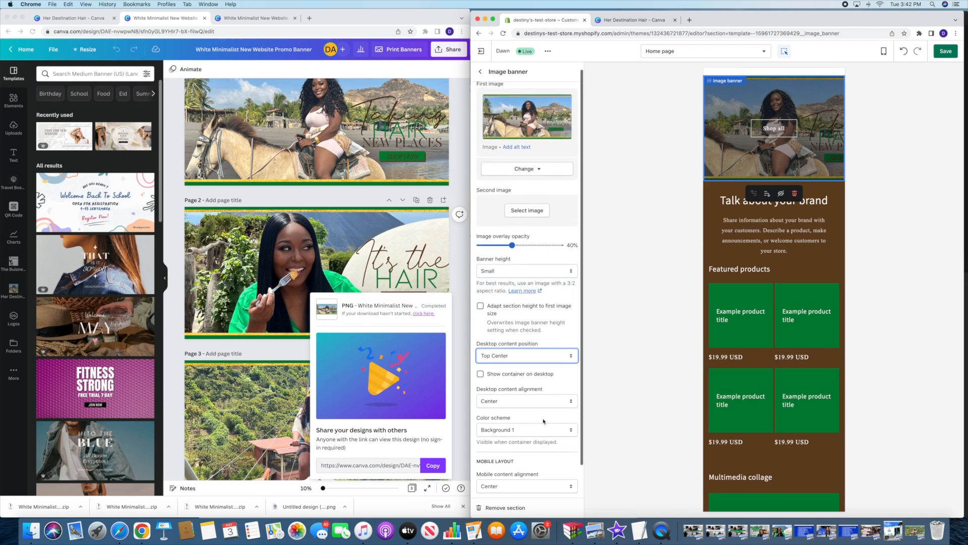
pyautogui.scroll(2, 755, 264)
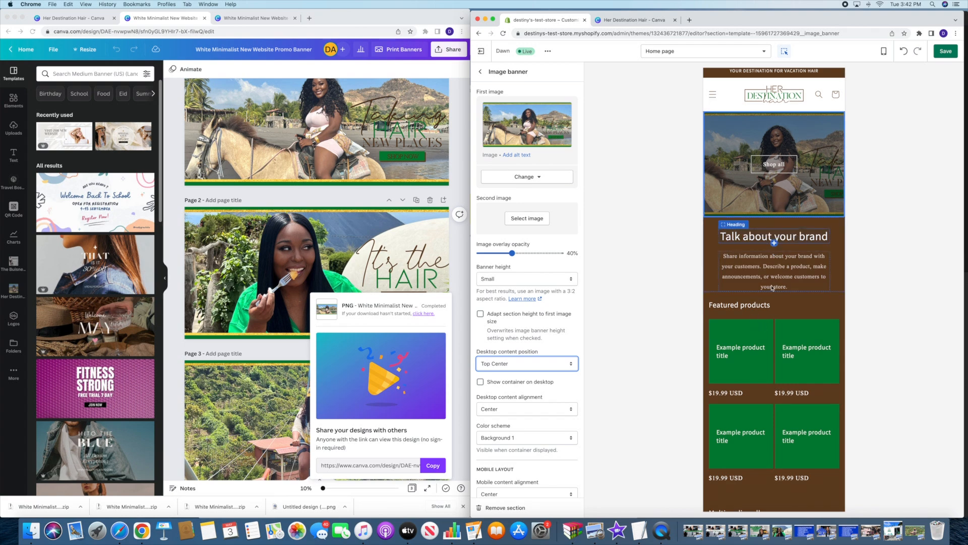
pyautogui.scroll(-1, 566, 173)
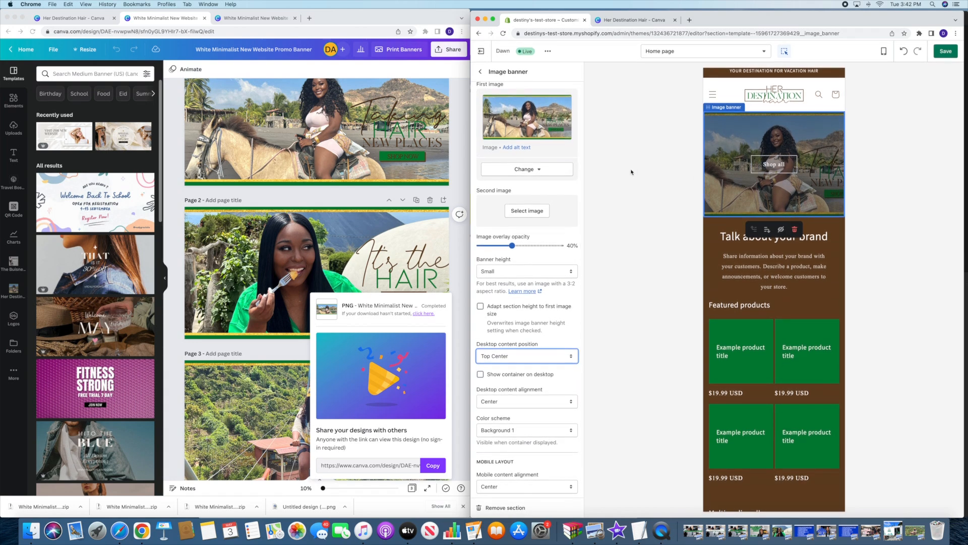
# Remove the Rich text section from the home page and save the theme changes
pyautogui.click(480, 72)
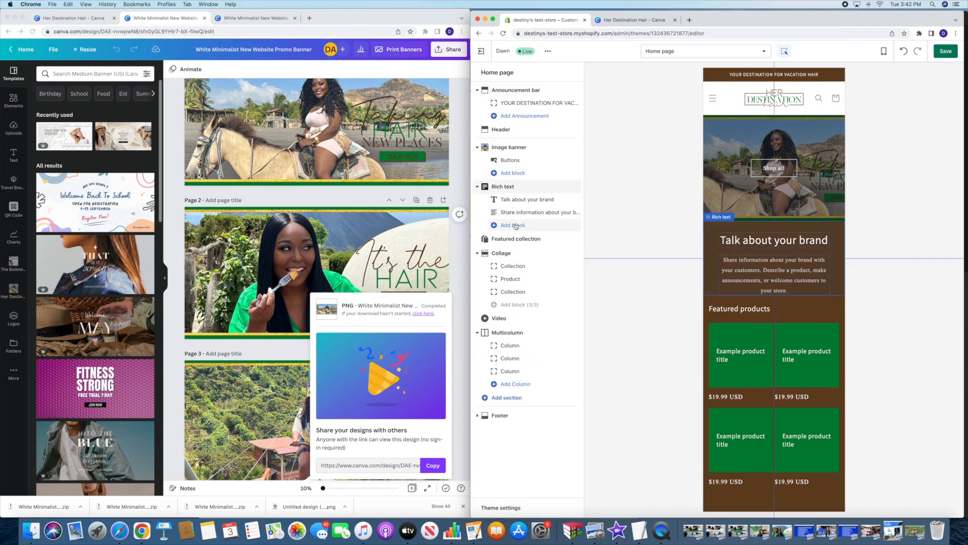
pyautogui.click(478, 187)
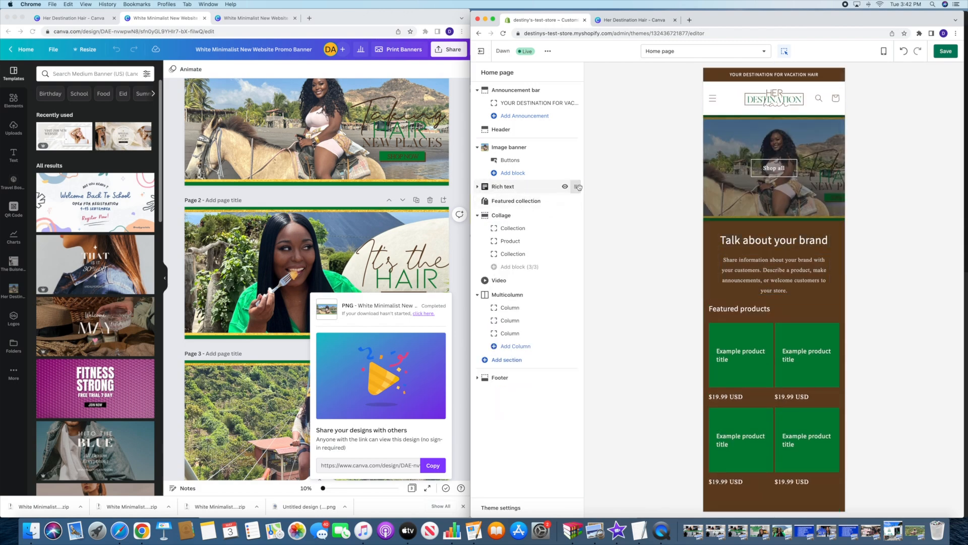
pyautogui.click(545, 190)
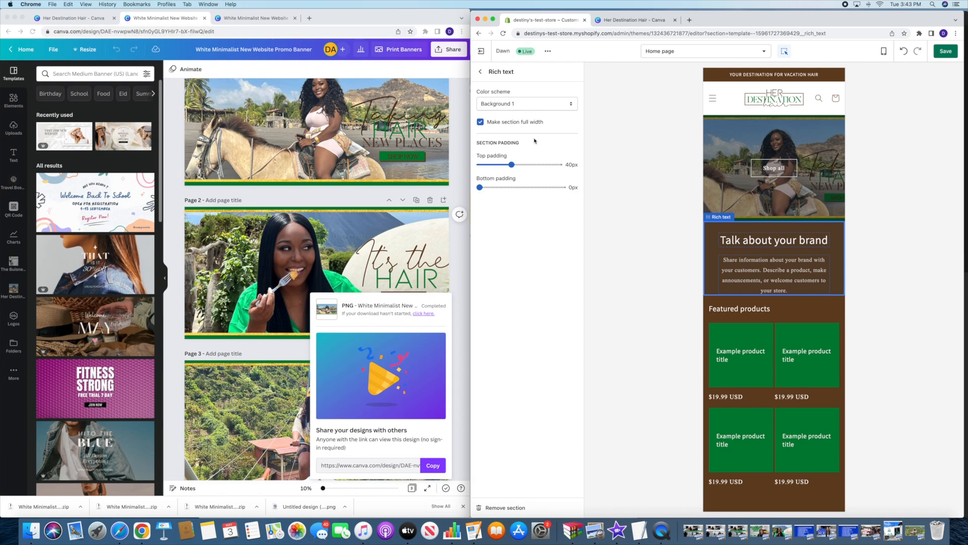
pyautogui.click(500, 508)
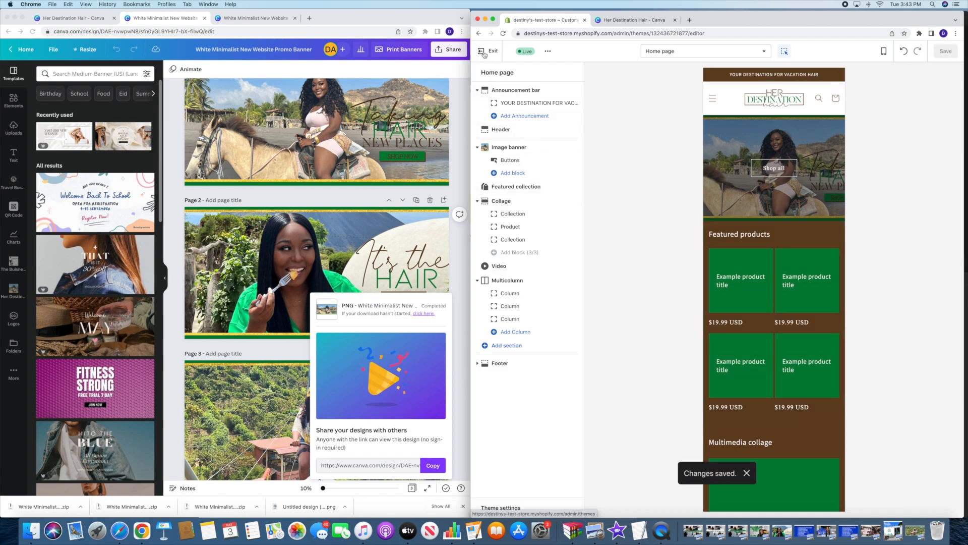
# Exit the theme editor, dismiss the setup guide and begin adding a new product to the store
pyautogui.click(485, 52)
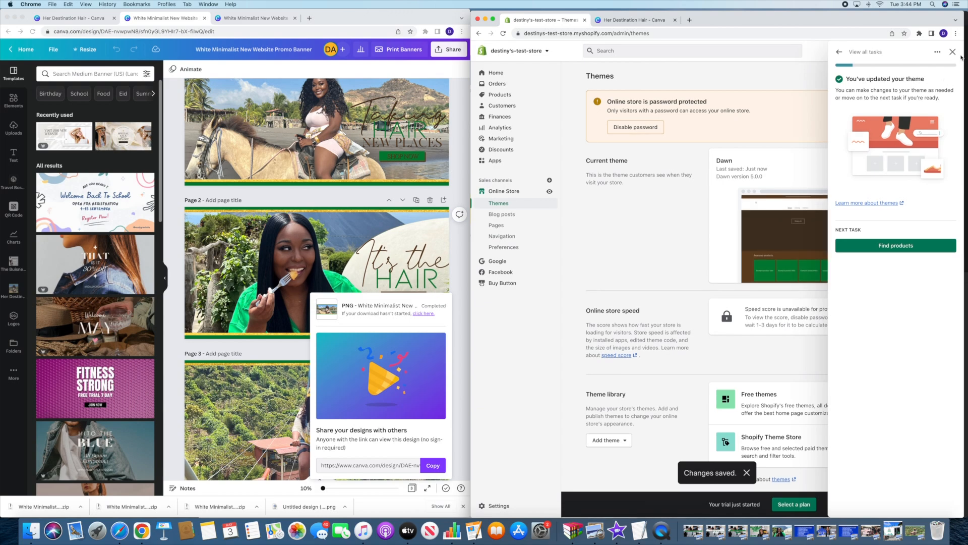
pyautogui.click(953, 53)
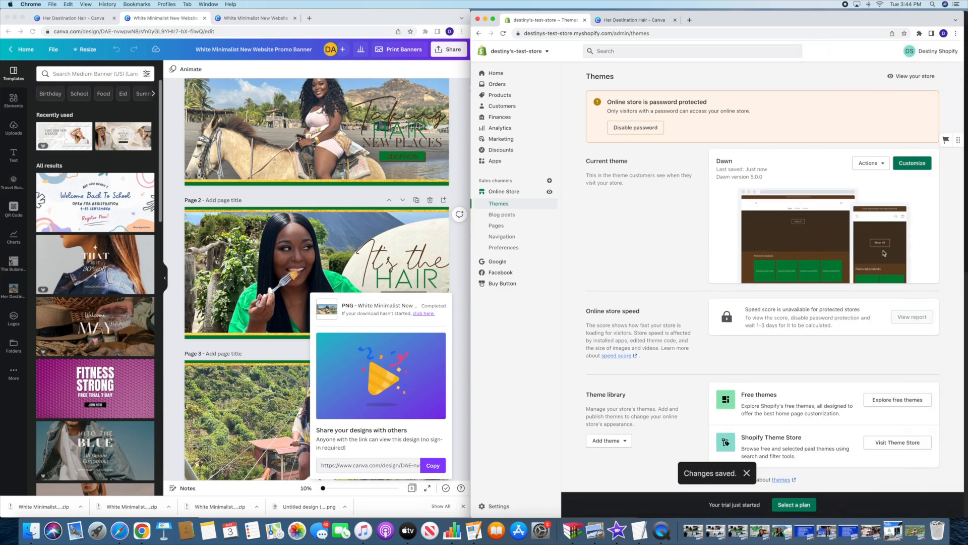
pyautogui.click(500, 95)
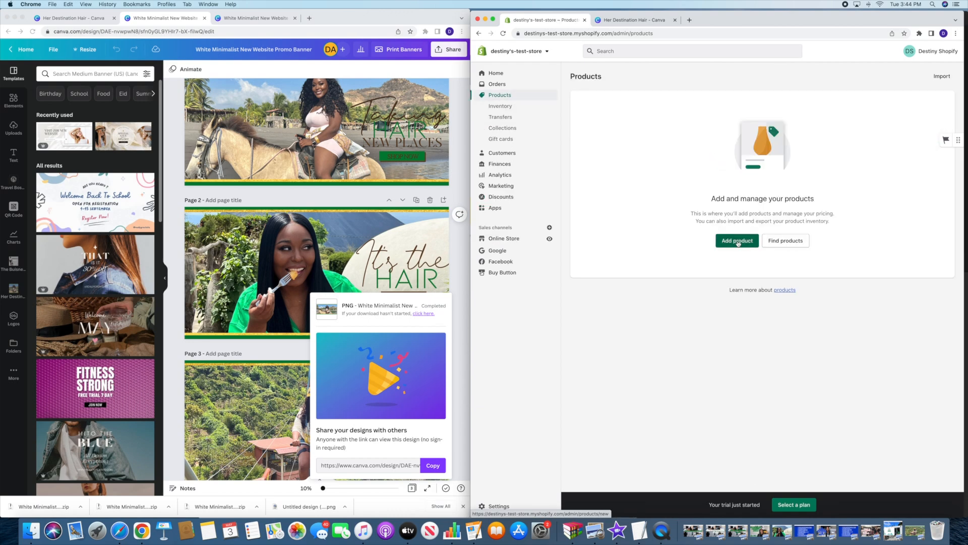
pyautogui.click(737, 241)
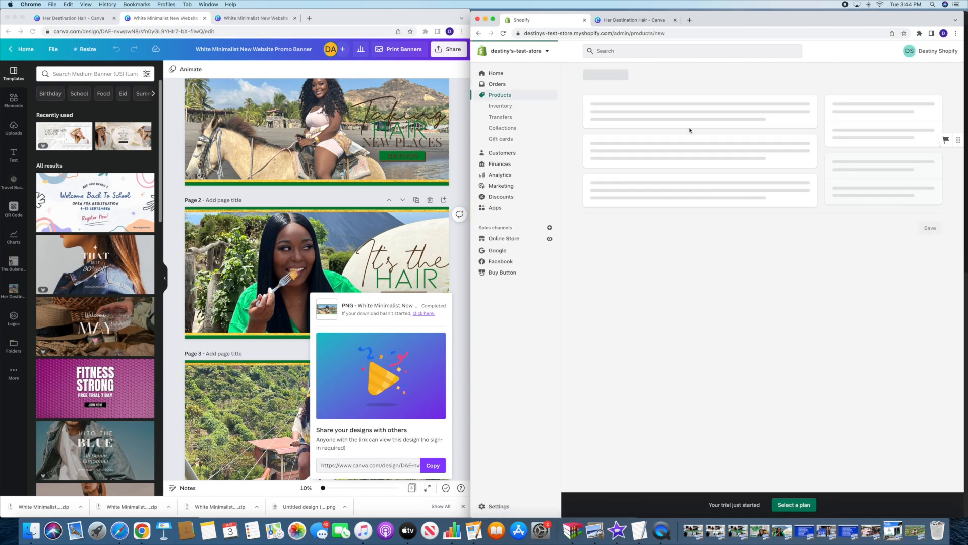
# Title the product Straight Bundle and set its price to 70.00
pyautogui.click(627, 109)
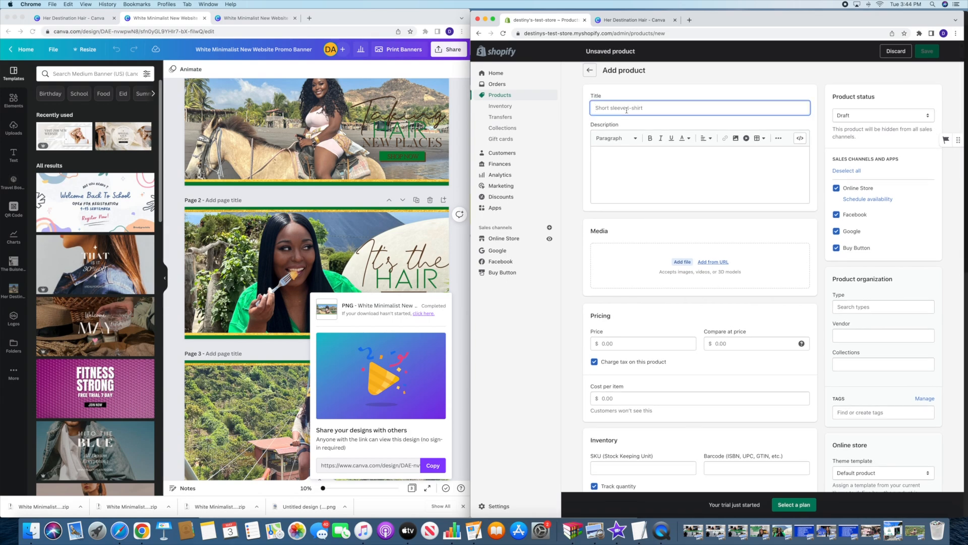
pyautogui.write('Straight Bundle')
pyautogui.scroll(-3, 812, 204)
pyautogui.scroll(3, 813, 204)
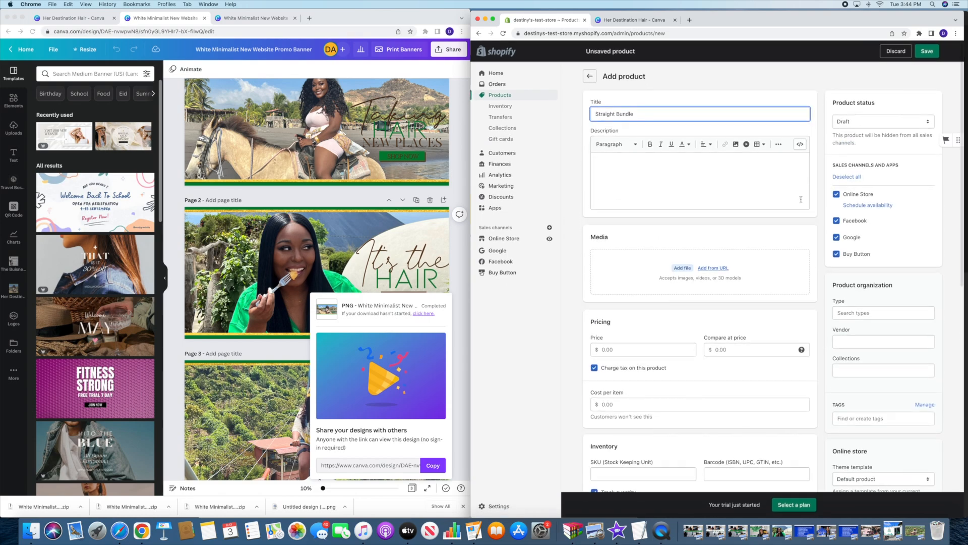
pyautogui.click(630, 350)
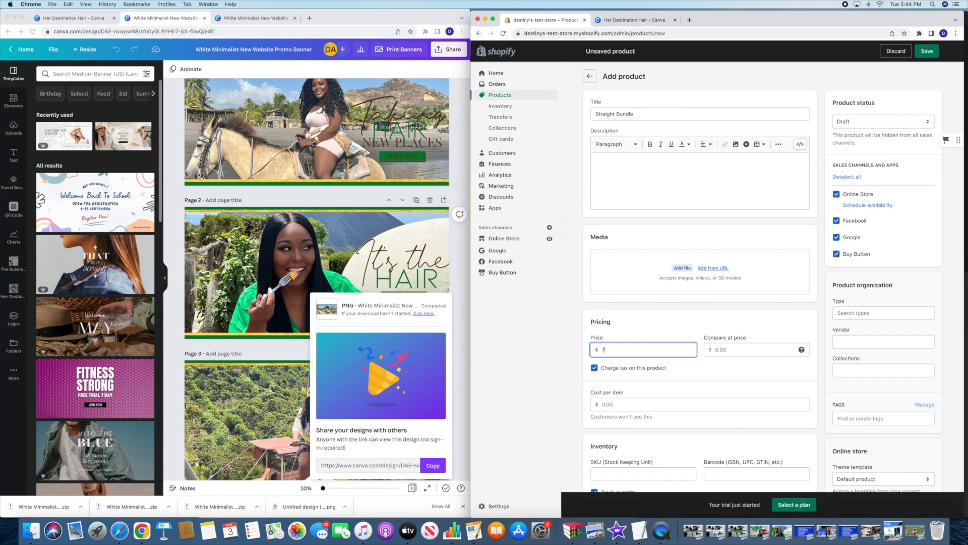
pyautogui.click(725, 369)
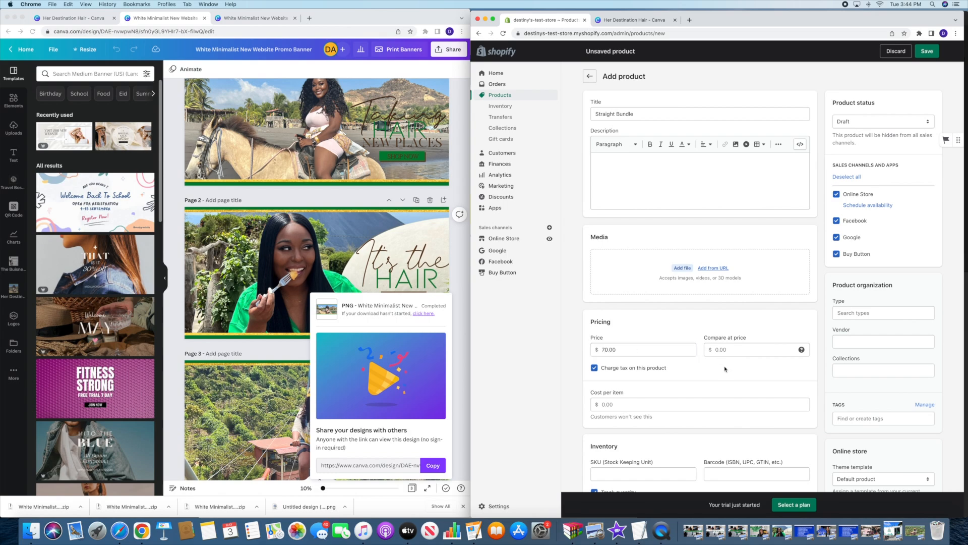
# Set the product's available quantity at the store location to 1
pyautogui.scroll(-8, 709, 371)
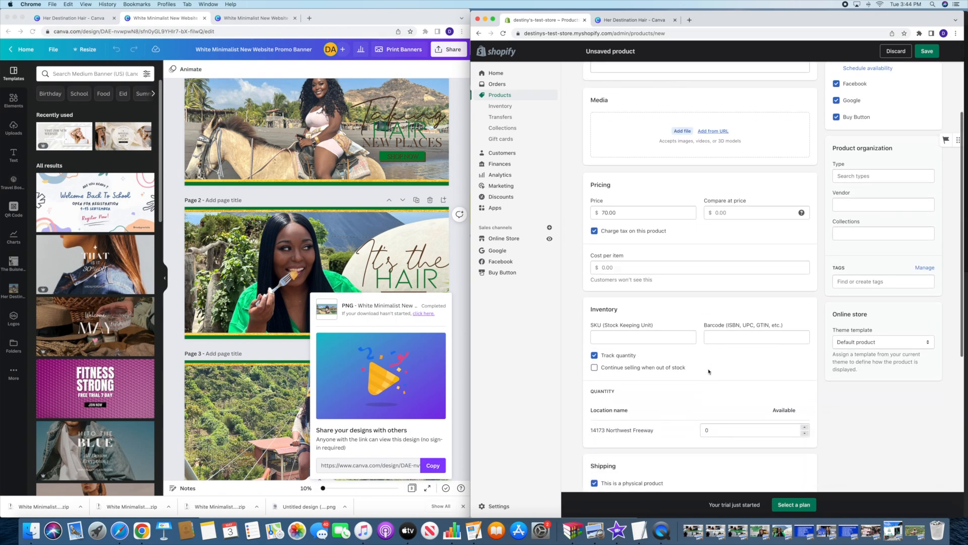
pyautogui.scroll(-2, 711, 370)
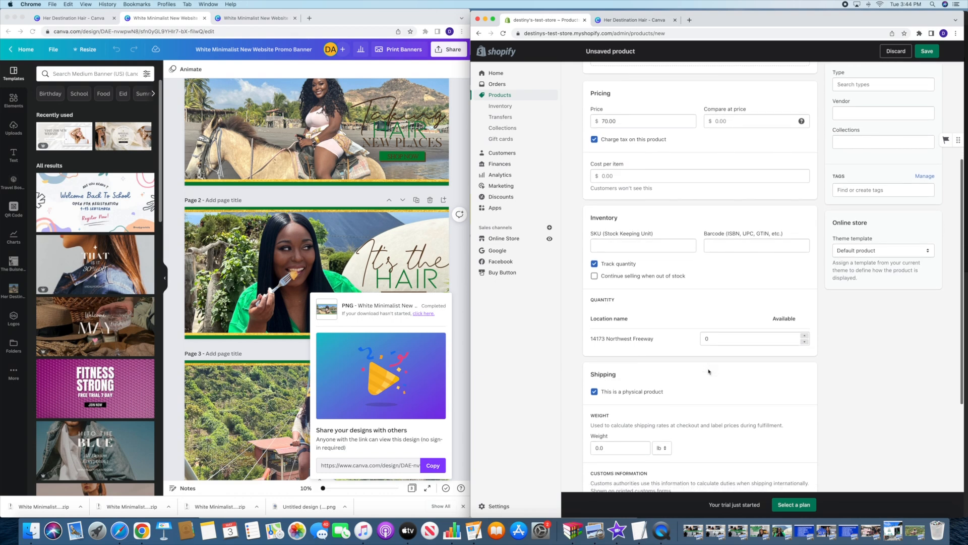
pyautogui.click(805, 336)
# Set the product's shipping weight to 3.5 oz
pyautogui.scroll(-6, 692, 386)
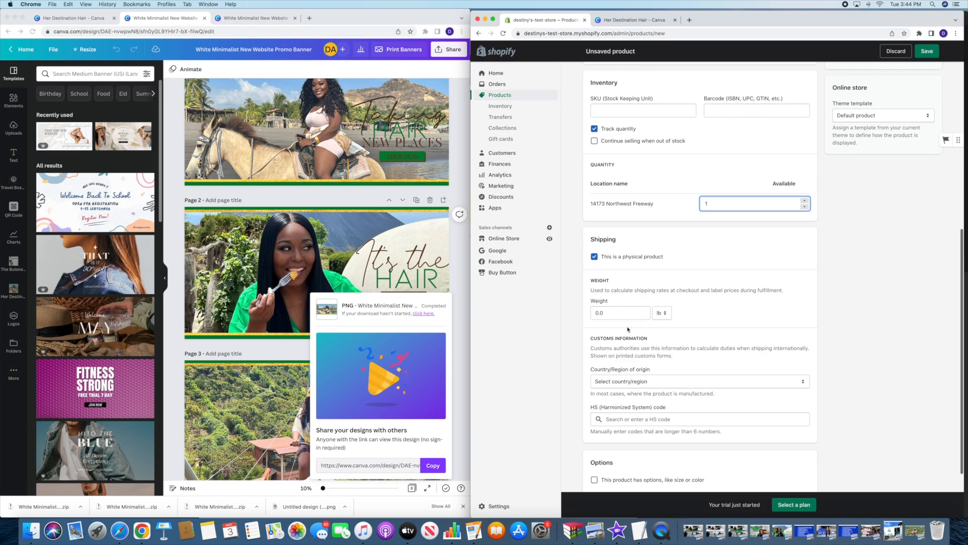
pyautogui.click(593, 314)
pyautogui.scroll(-1, 585, 311)
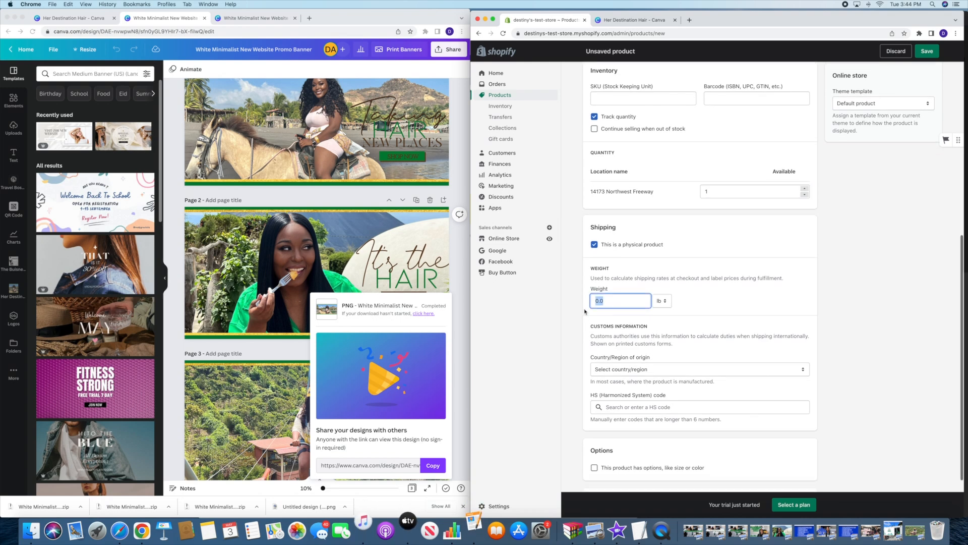
pyautogui.scroll(-1, 585, 311)
pyautogui.click(662, 293)
pyautogui.click(617, 296)
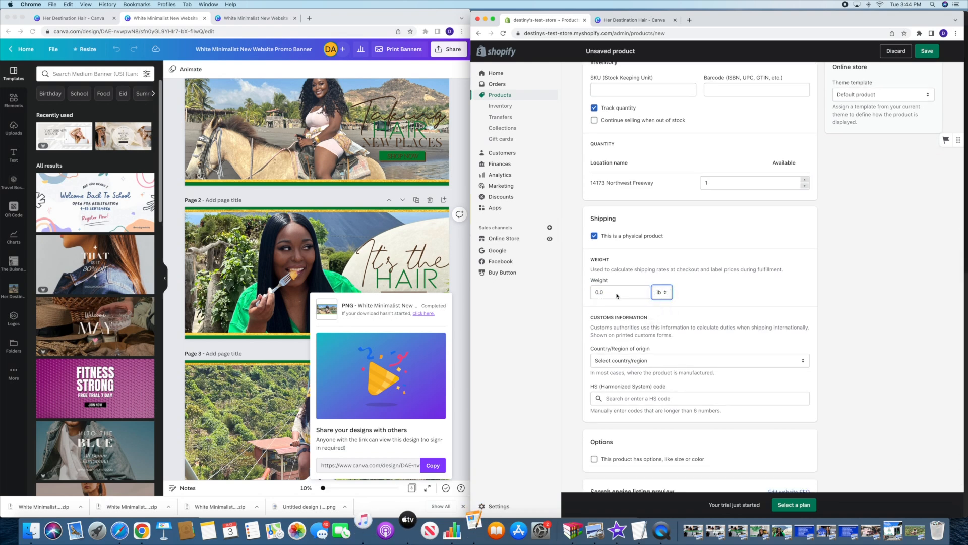
pyautogui.moveTo(616, 297); pyautogui.dragTo(578, 293)
pyautogui.write('3')
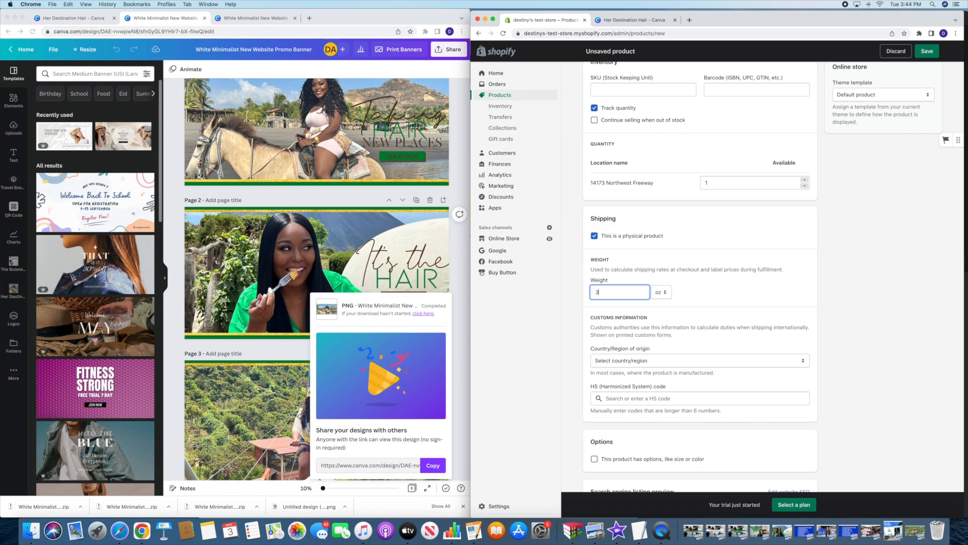
pyautogui.write('.5')
pyautogui.scroll(-2, 712, 293)
pyautogui.click(714, 293)
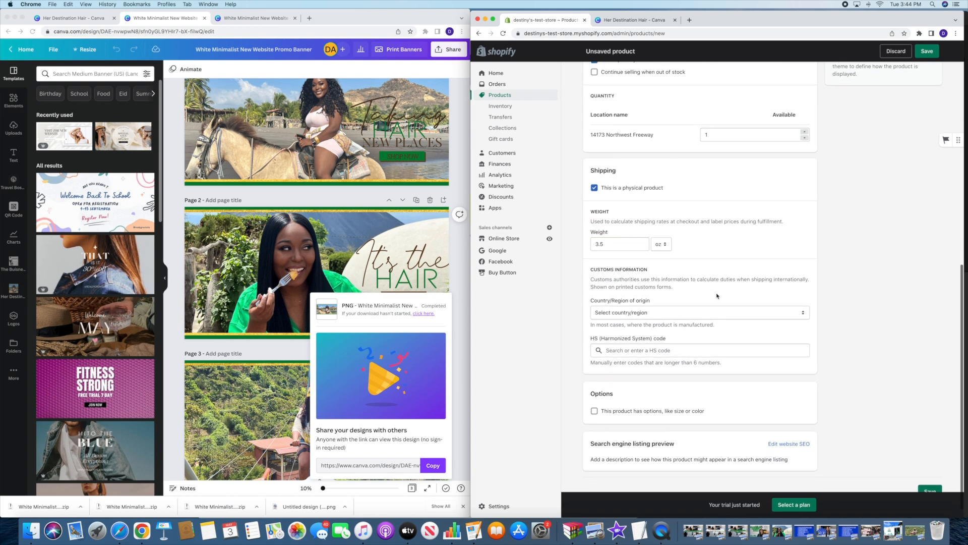
# Enable options for the product and name the first option Length
pyautogui.click(596, 411)
pyautogui.scroll(-5, 663, 434)
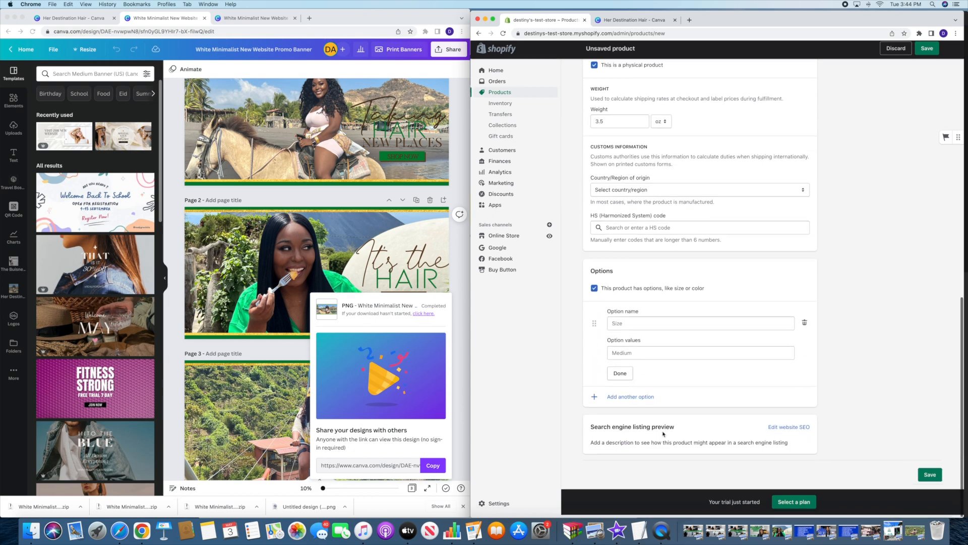
pyautogui.click(633, 327)
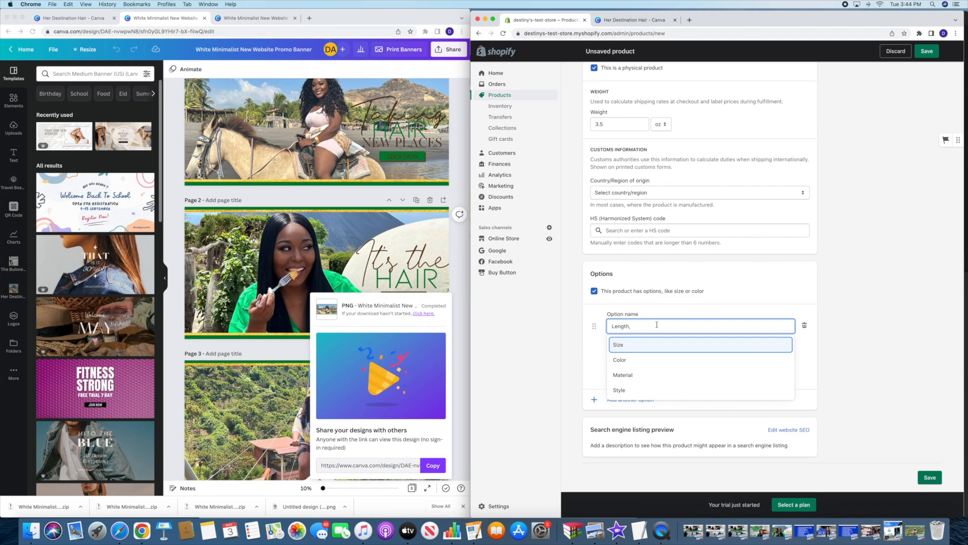
pyautogui.press('Tab')
# Give the Length option the values 12, 14, 16, 18, 20, 22 and 24 and finish the option
pyautogui.write('12')
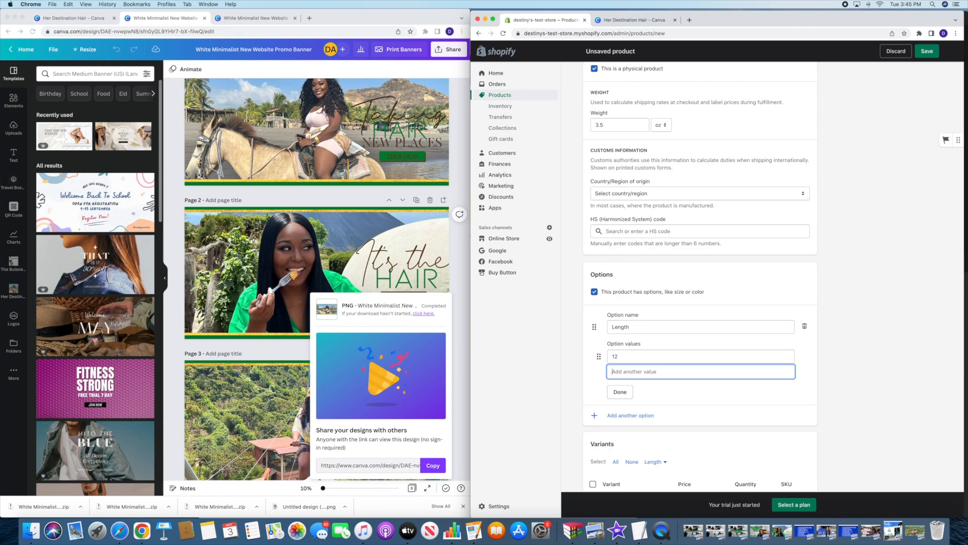
pyautogui.write('14')
pyautogui.press('Tab')
pyautogui.write('16')
pyautogui.press('Tab')
pyautogui.write('18')
pyautogui.press('Tab')
pyautogui.write('20')
pyautogui.press('Tab')
pyautogui.write('22')
pyautogui.press('Tab')
pyautogui.write('24')
pyautogui.click(620, 483)
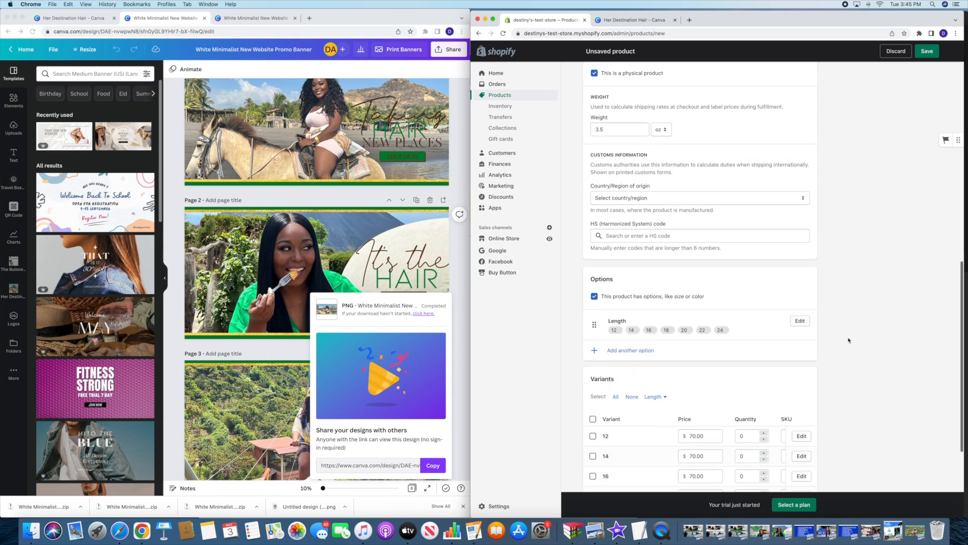
# Set the variant prices to 75.00 for length 14 and 80.00 for length 16
pyautogui.scroll(-5, 735, 368)
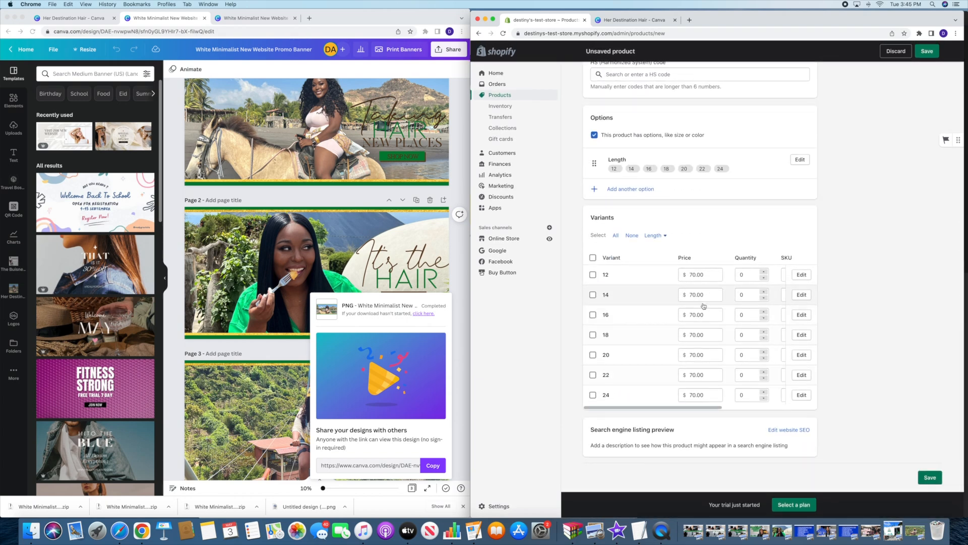
pyautogui.click(687, 298)
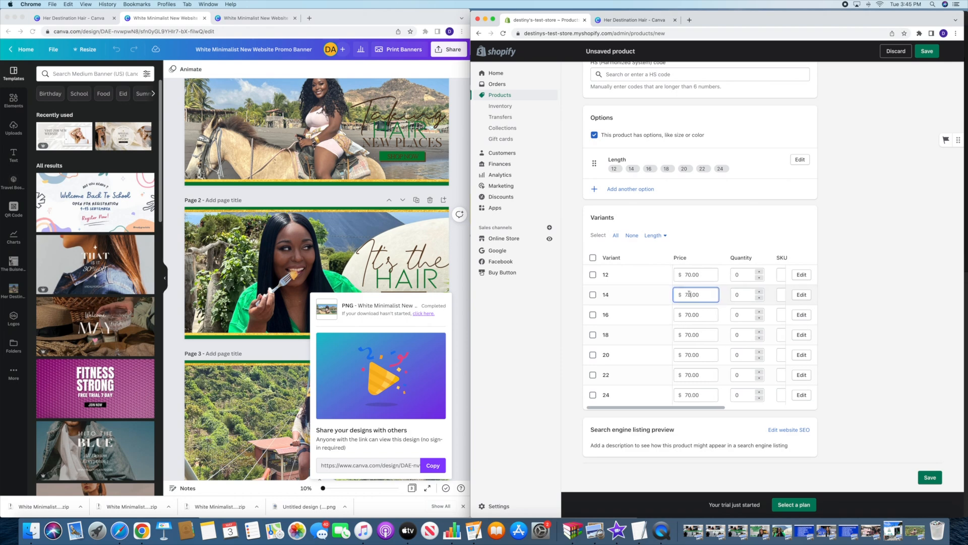
pyautogui.press('Delete')
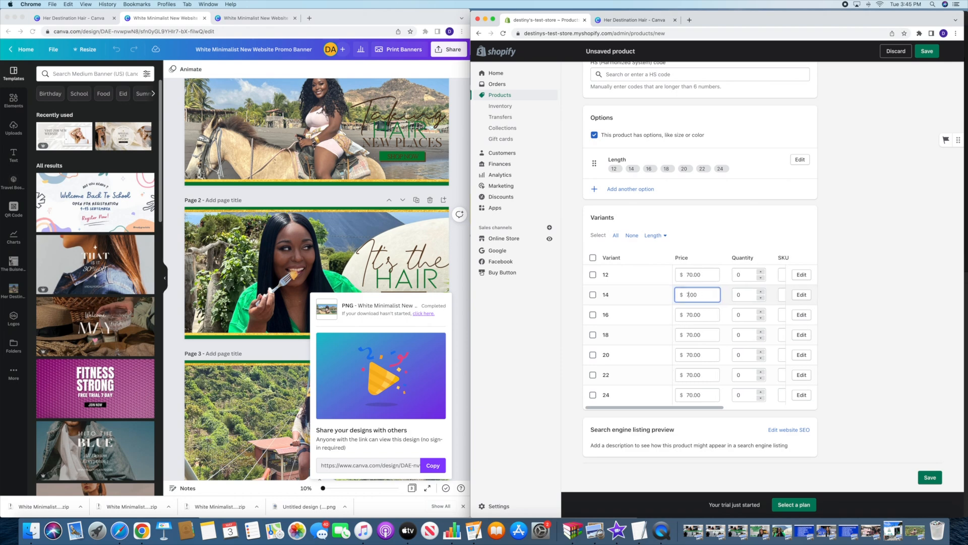
pyautogui.hscroll(2, 721, 412)
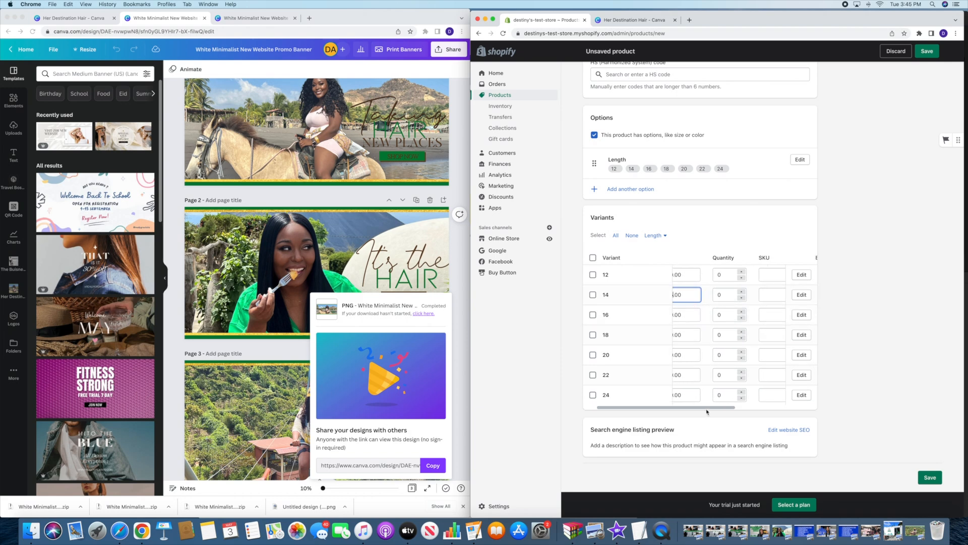
pyautogui.hscroll(-2, 706, 412)
pyautogui.click(694, 314)
pyautogui.scroll(1, 694, 314)
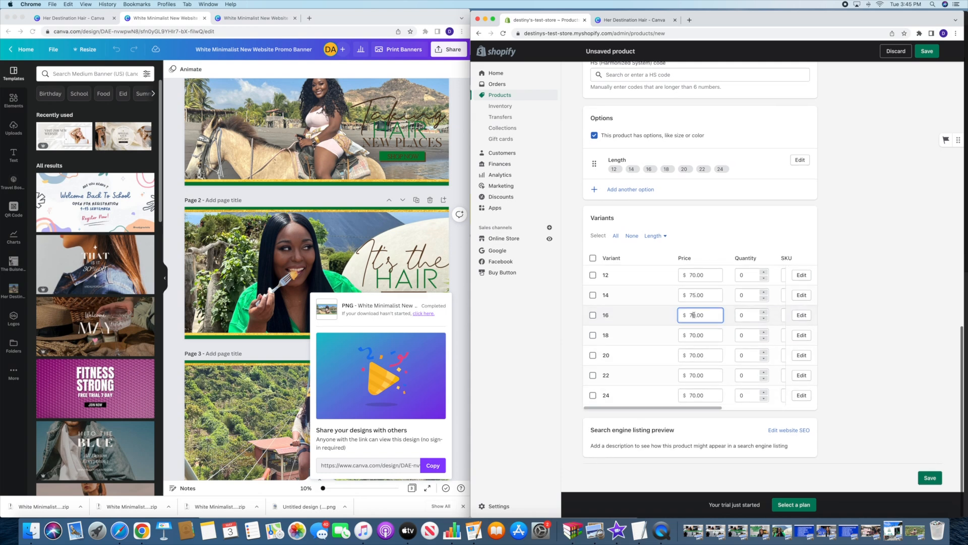
pyautogui.press('BackSpace')
pyautogui.write('8')
pyautogui.scroll(1, 700, 328)
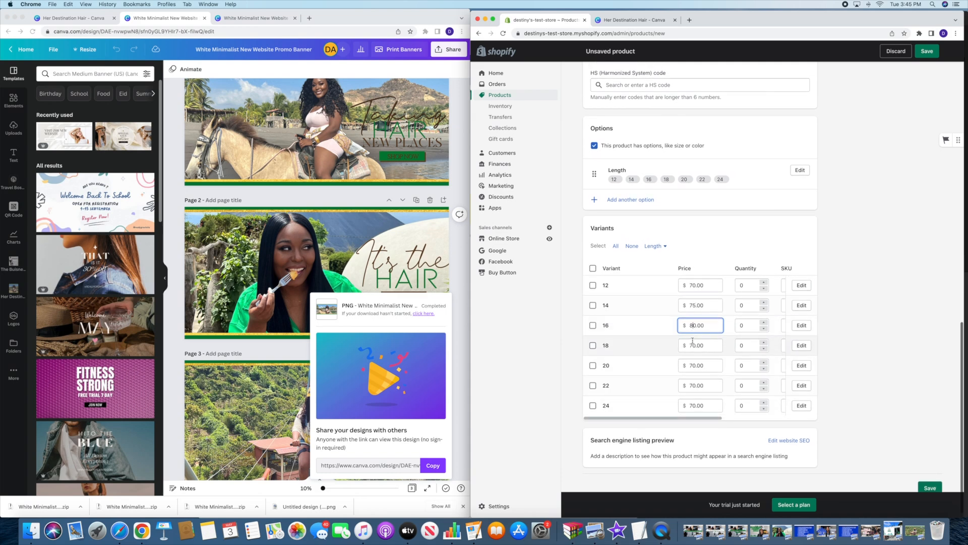
# Set the variant prices to 85.00 for length 18 and 90.00 for length 20
pyautogui.click(694, 348)
pyautogui.press('BackSpace')
pyautogui.press('BackSpace')
pyautogui.press('BackSpace')
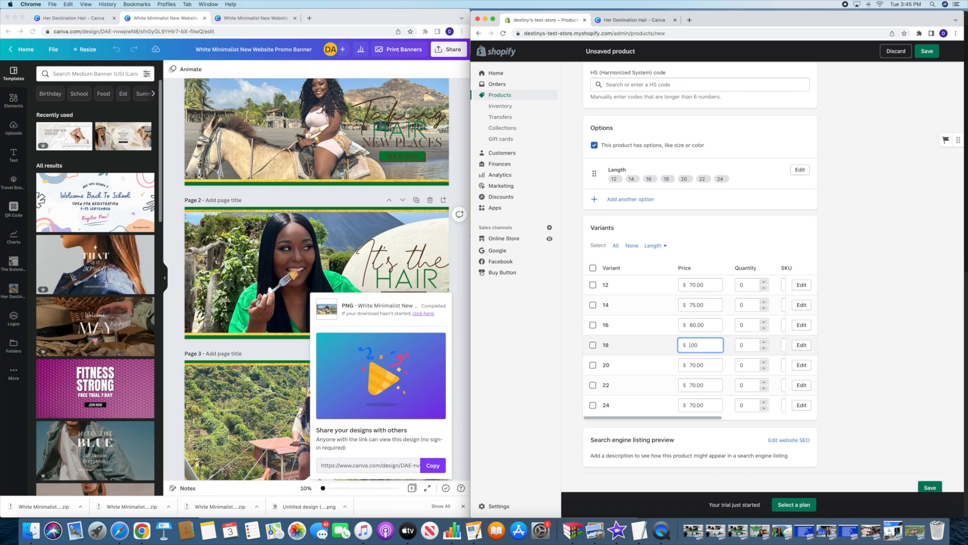
pyautogui.click(693, 365)
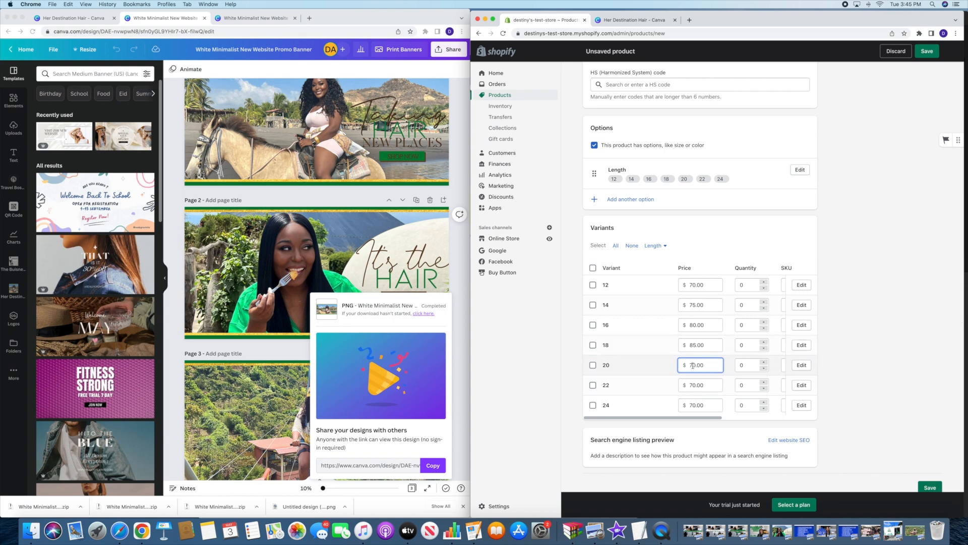
pyautogui.write('9')
# Set the variant prices to 95.00 for length 22 and 100.00 for length 24
pyautogui.click(693, 385)
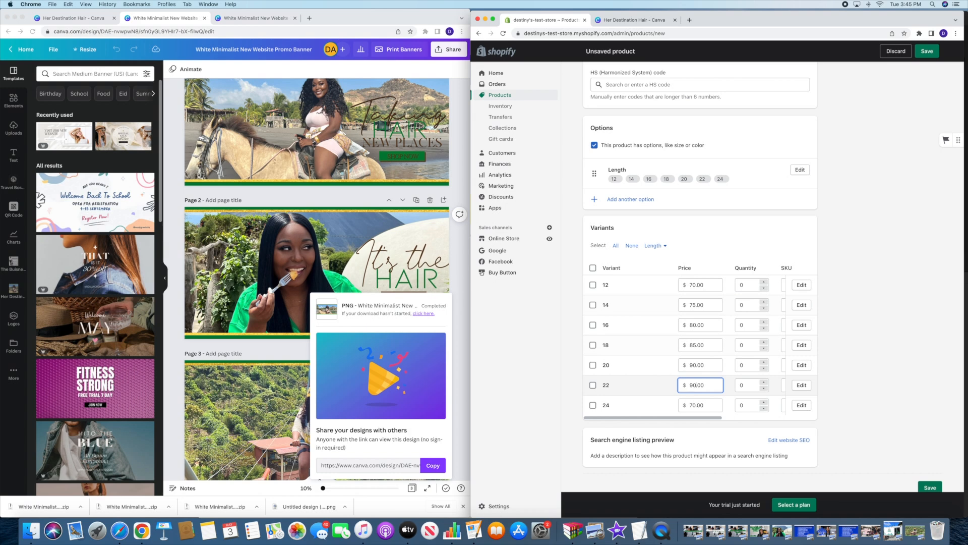
pyautogui.write('5')
pyautogui.press('Left')
pyautogui.press('BackSpace')
pyautogui.click(692, 408)
pyautogui.press('BackSpace')
pyautogui.write('1')
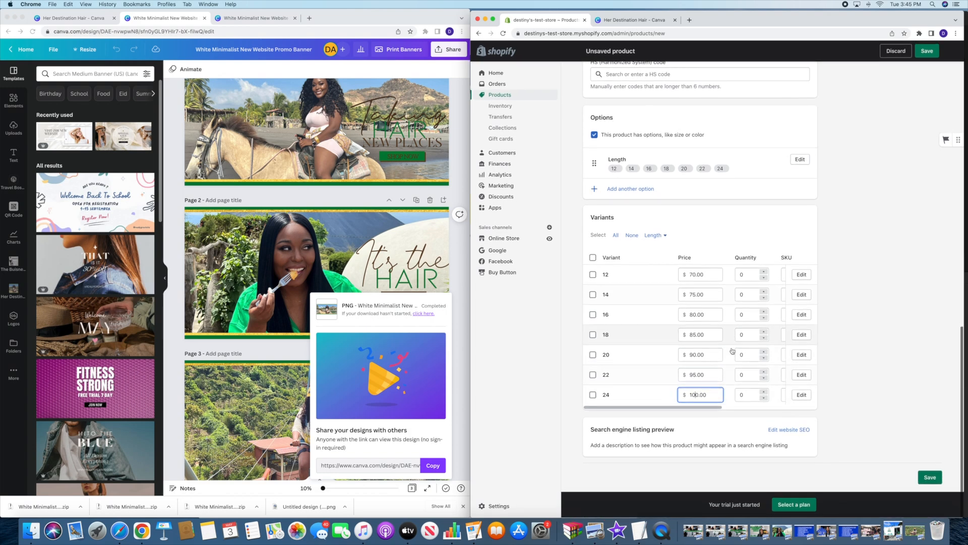
# Set the product's country of origin in the customs information to United States
pyautogui.scroll(10, 732, 350)
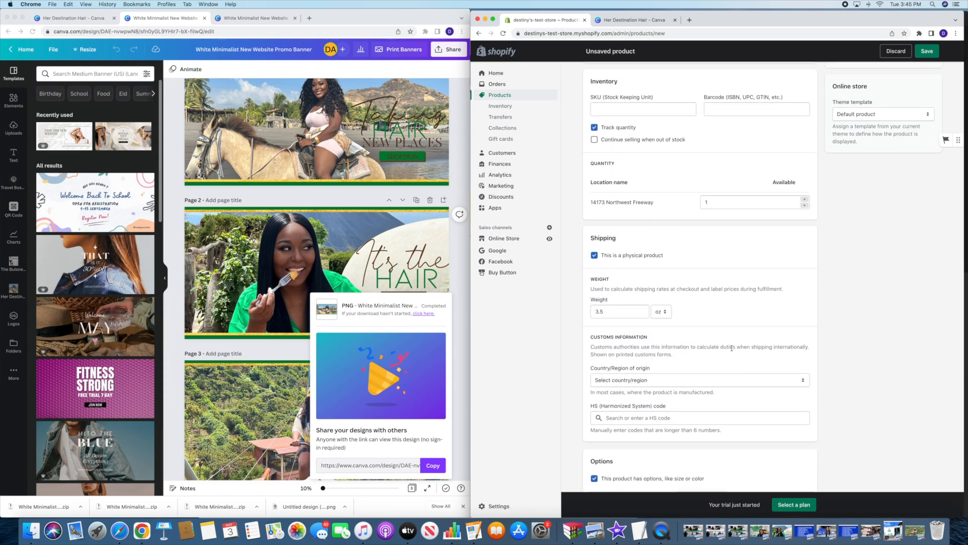
pyautogui.click(757, 383)
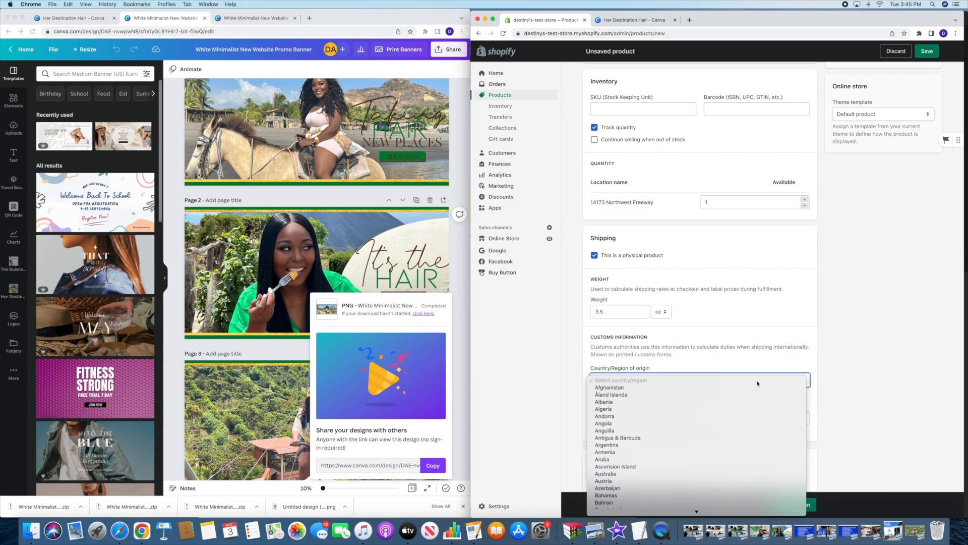
pyautogui.write('un')
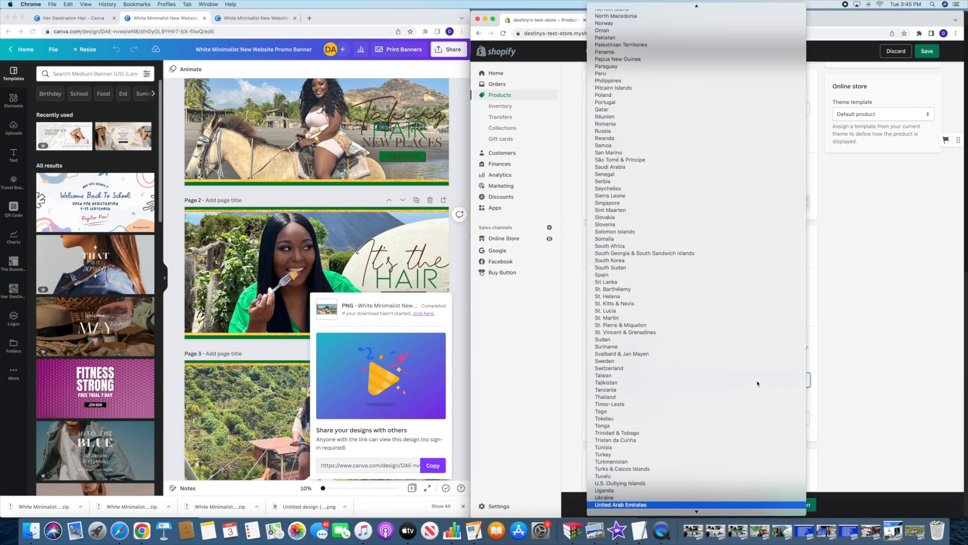
pyautogui.scroll(-1, 757, 383)
pyautogui.scroll(-4, 743, 436)
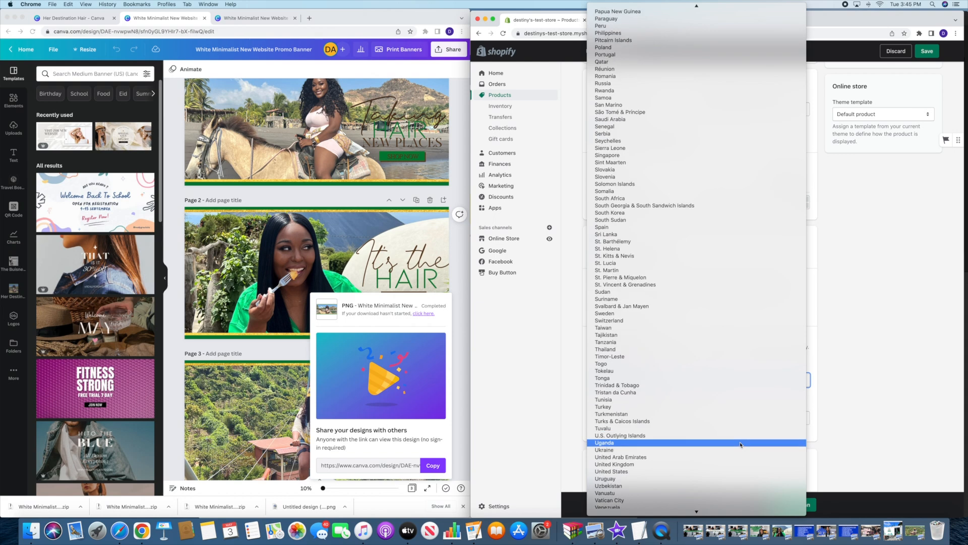
pyautogui.click(730, 435)
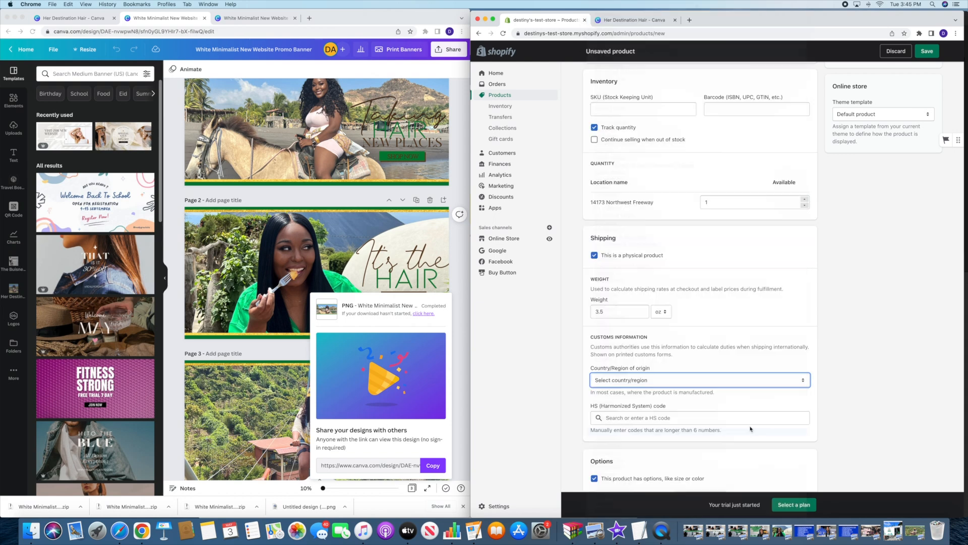
pyautogui.click(736, 411)
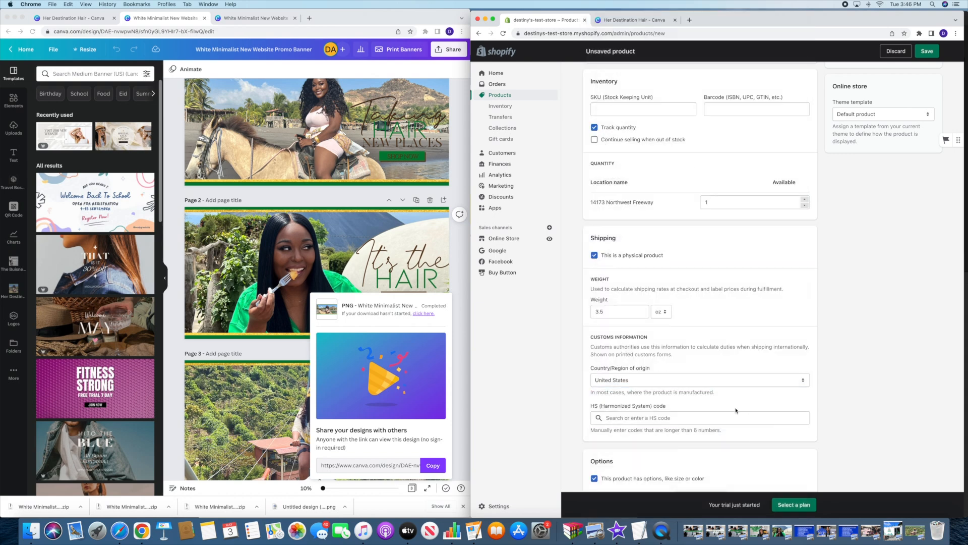
# Switch to Canva, return to the Her Destination Hair folder and open the SHOP BUNDLES design
pyautogui.scroll(5, 736, 411)
pyautogui.scroll(3, 736, 411)
pyautogui.scroll(2, 735, 410)
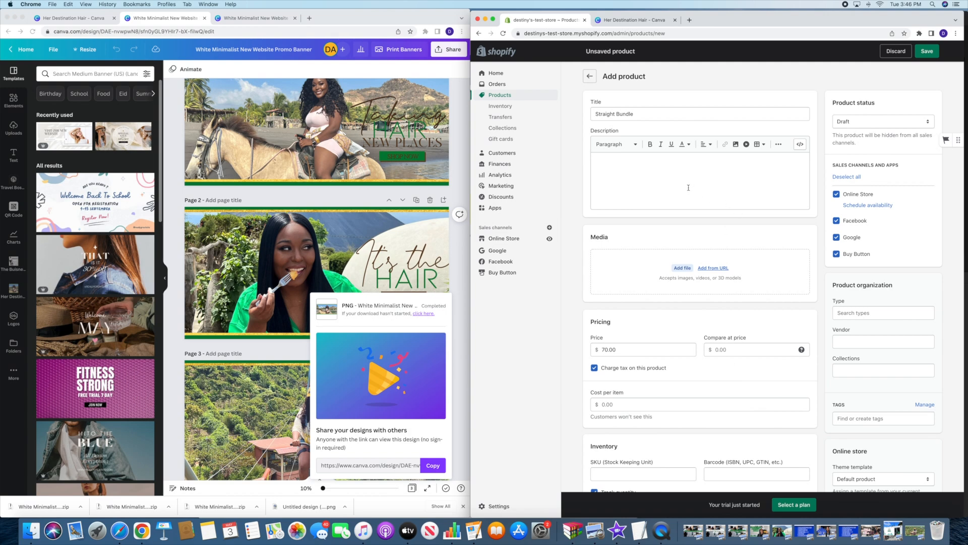
pyautogui.click(178, 121)
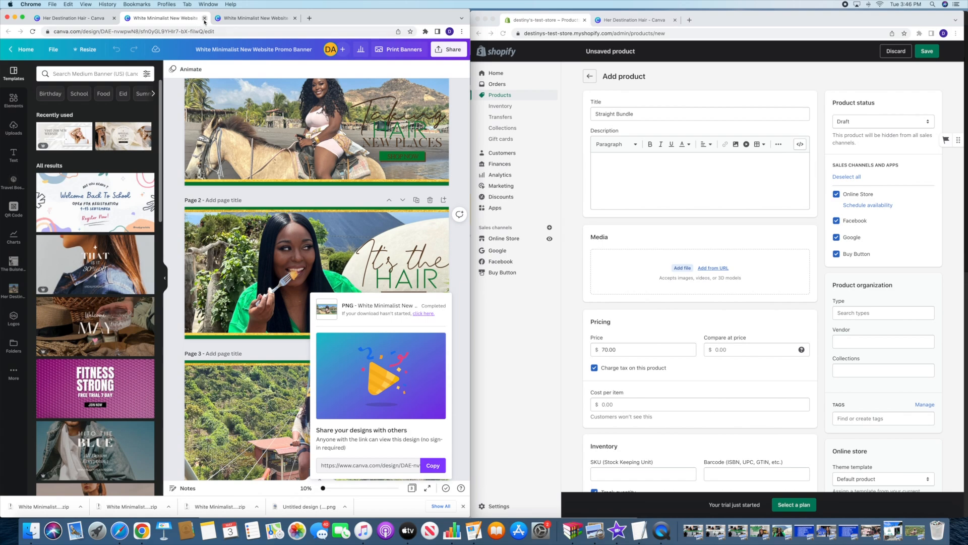
pyautogui.click(107, 19)
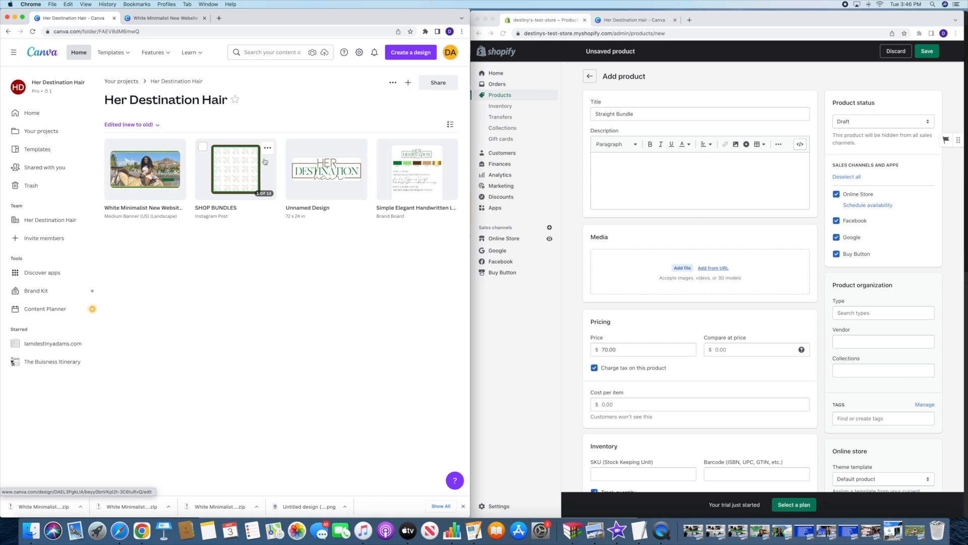
pyautogui.click(264, 161)
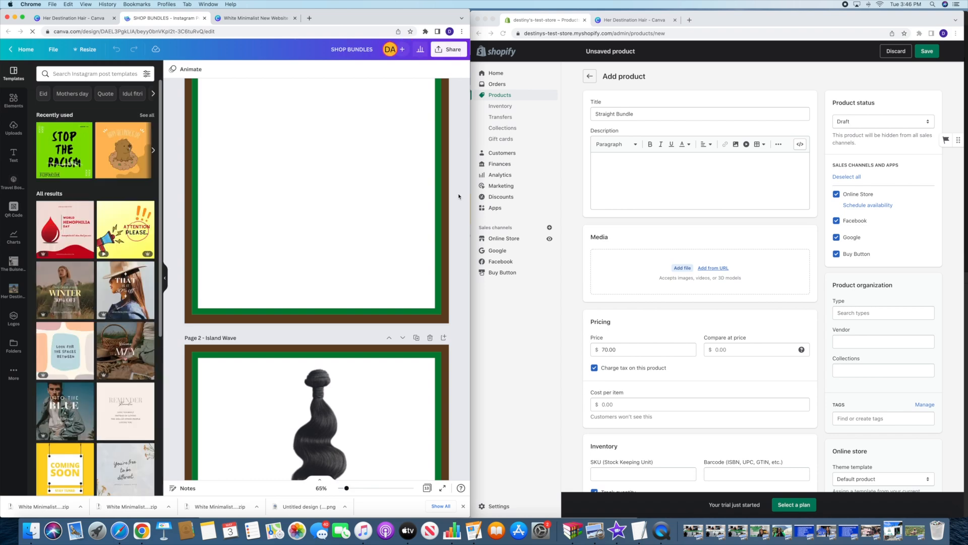
# Look through all pages of the SHOP BUNDLES design to review the hair product images
pyautogui.scroll(-15, 459, 196)
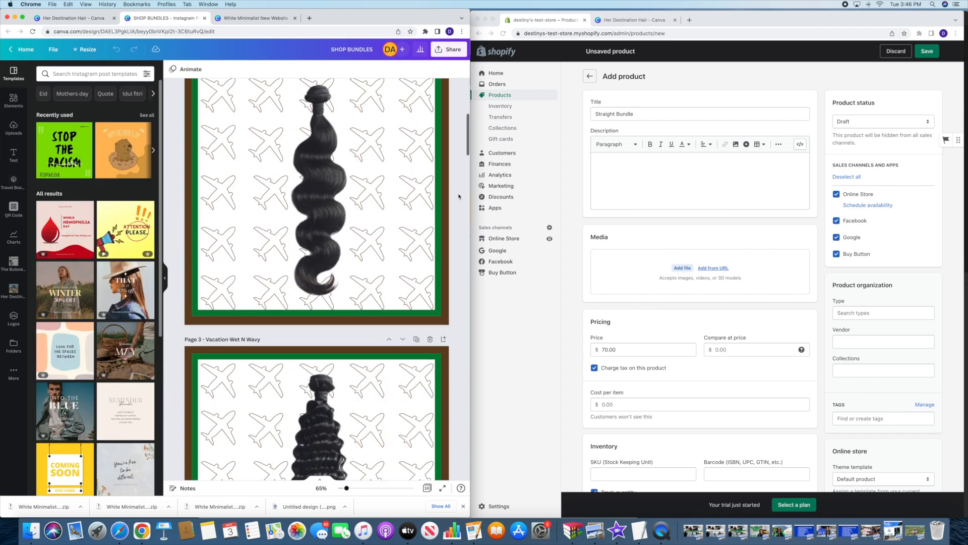
pyautogui.scroll(-15, 459, 196)
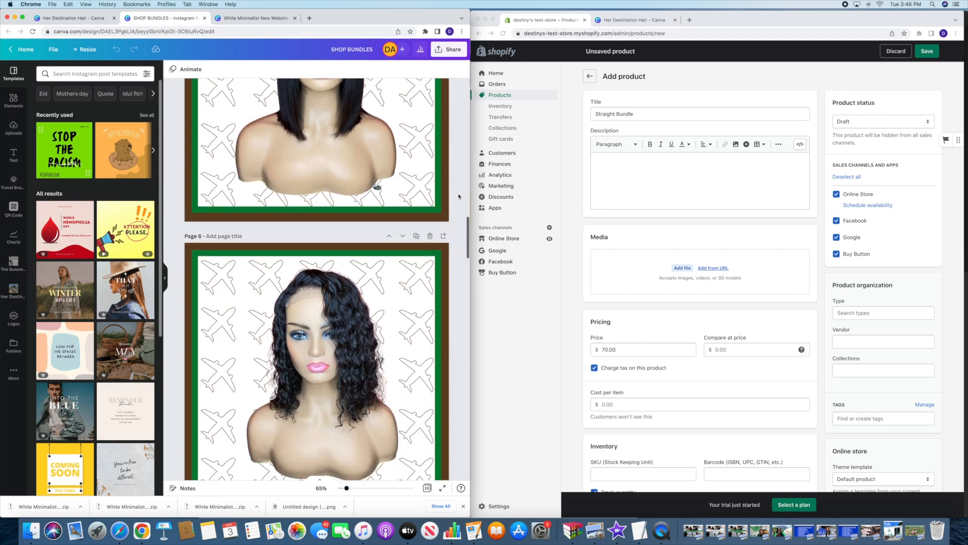
pyautogui.scroll(-15, 459, 196)
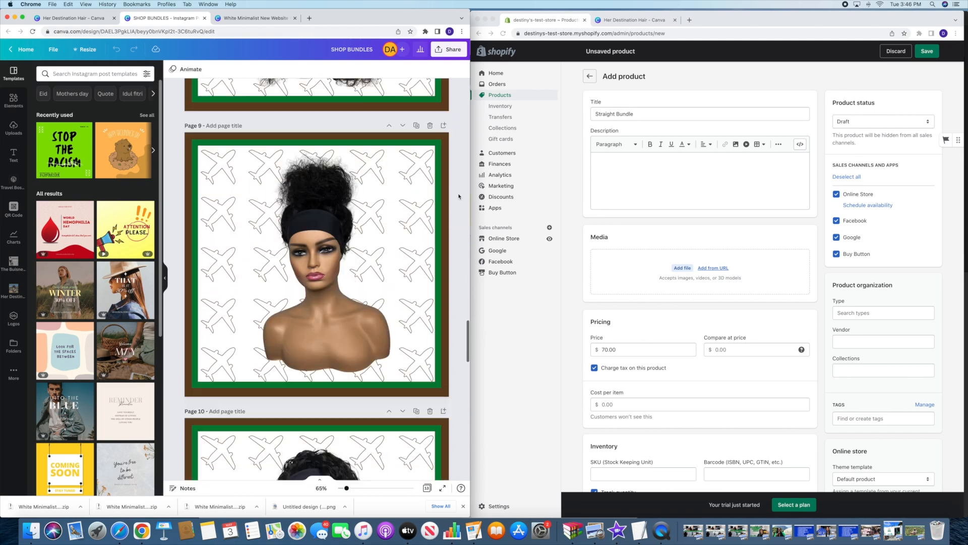
pyautogui.scroll(-15, 459, 196)
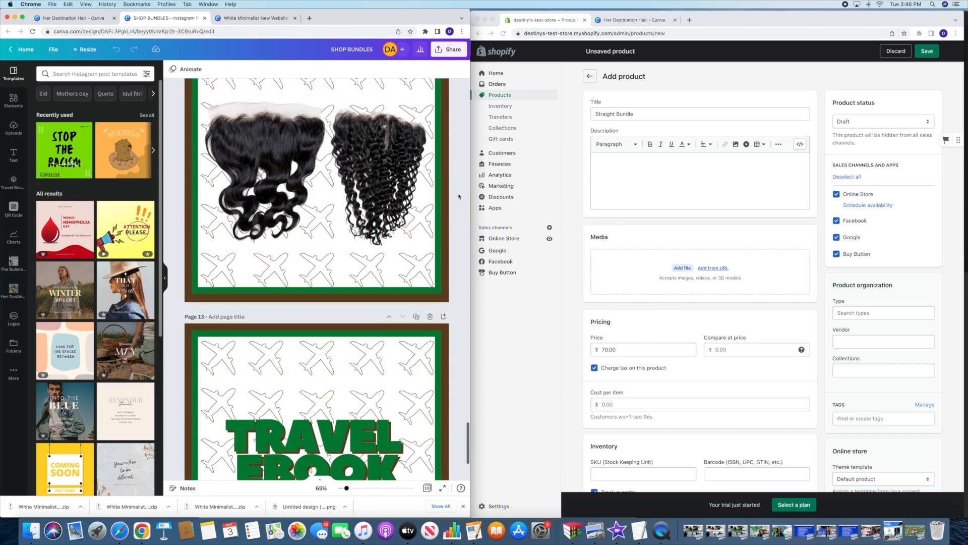
pyautogui.scroll(15, 459, 197)
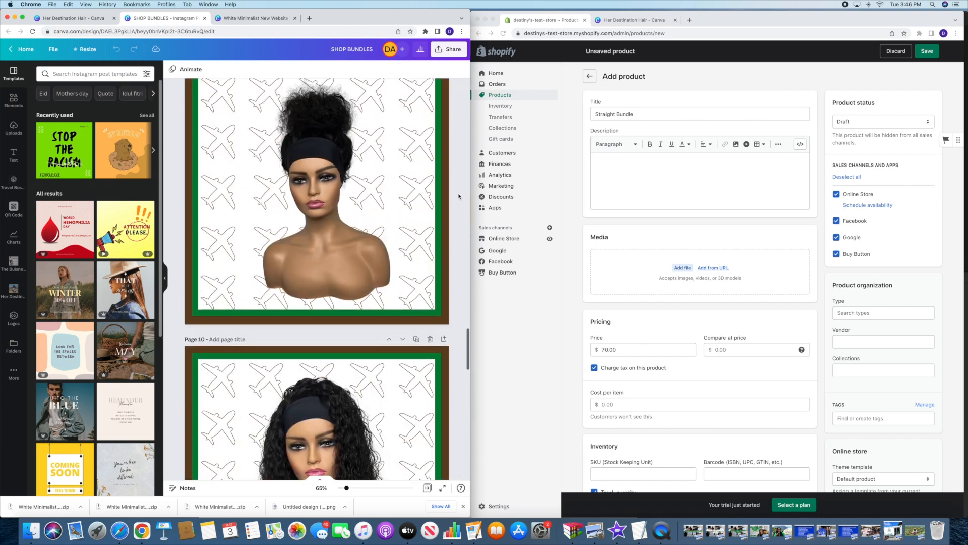
pyautogui.scroll(15, 459, 196)
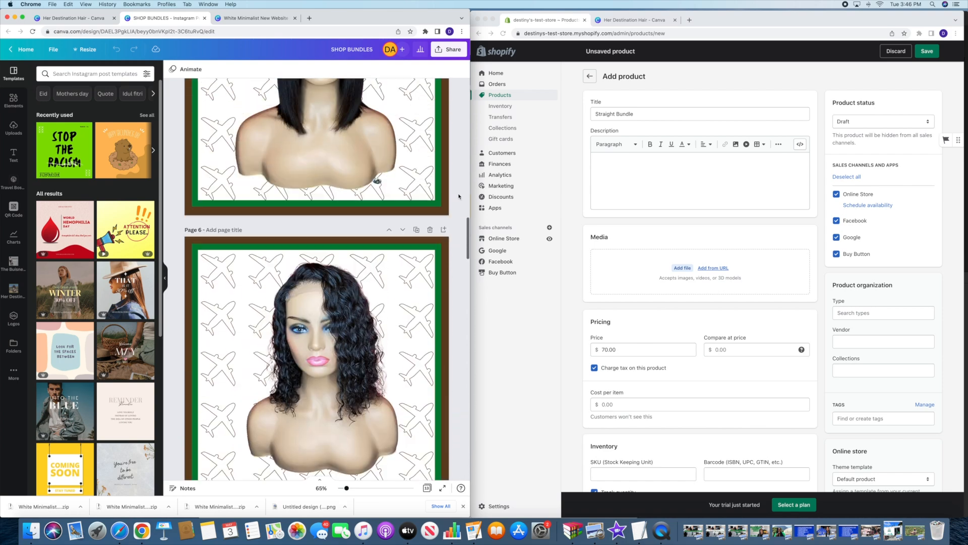
pyautogui.scroll(10, 459, 196)
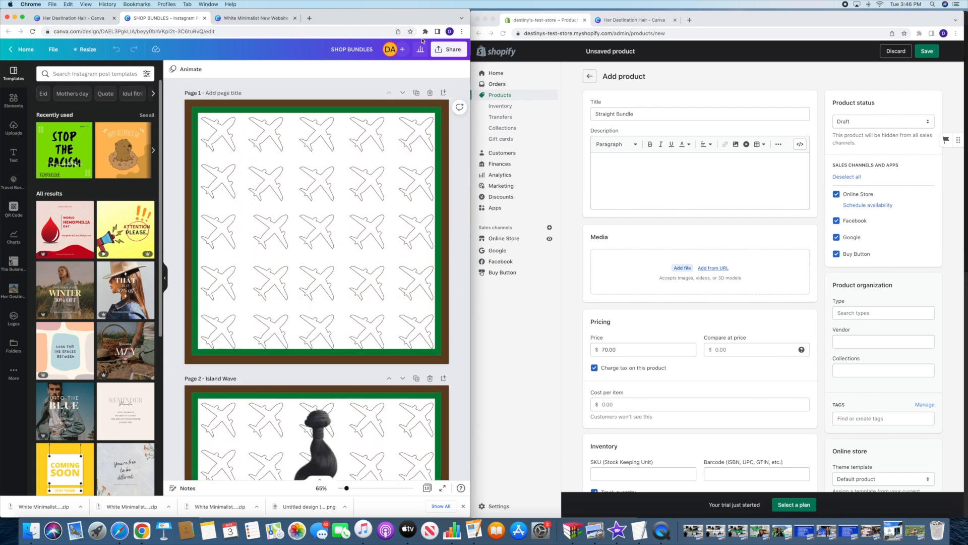
# Set up a PNG download of the design limited to pages 2-12, excluding pages 1 and 13
pyautogui.click(449, 49)
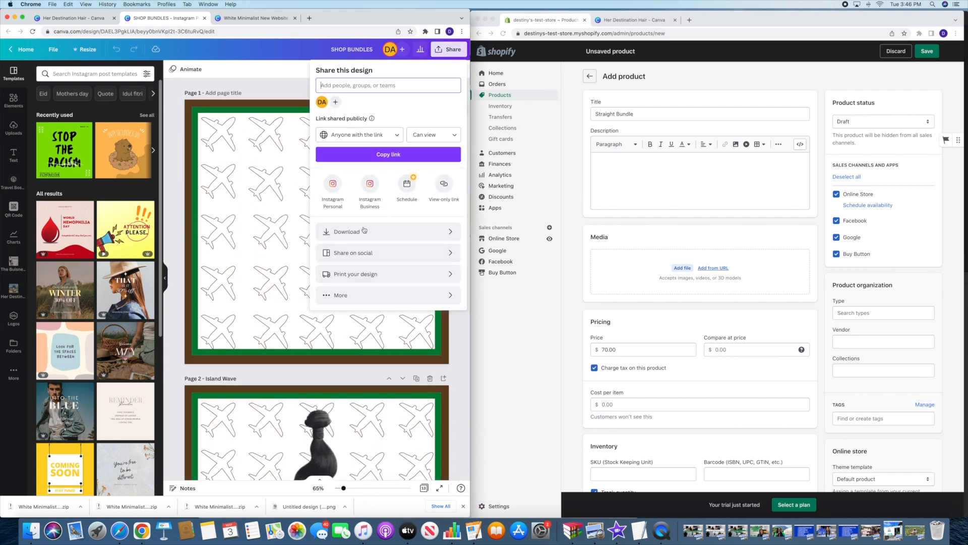
pyautogui.click(391, 231)
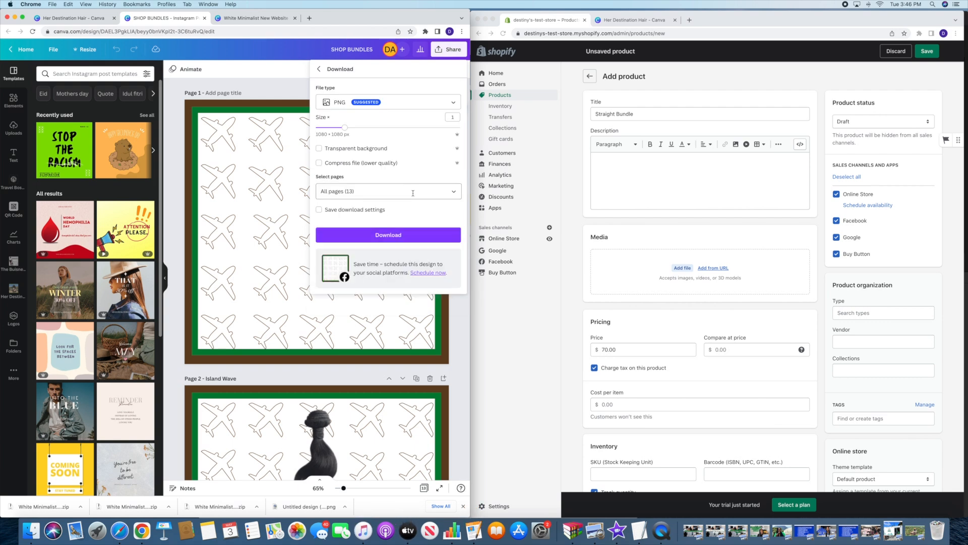
pyautogui.click(399, 191)
pyautogui.click(452, 233)
pyautogui.scroll(-2, 436, 267)
pyautogui.scroll(-5, 432, 275)
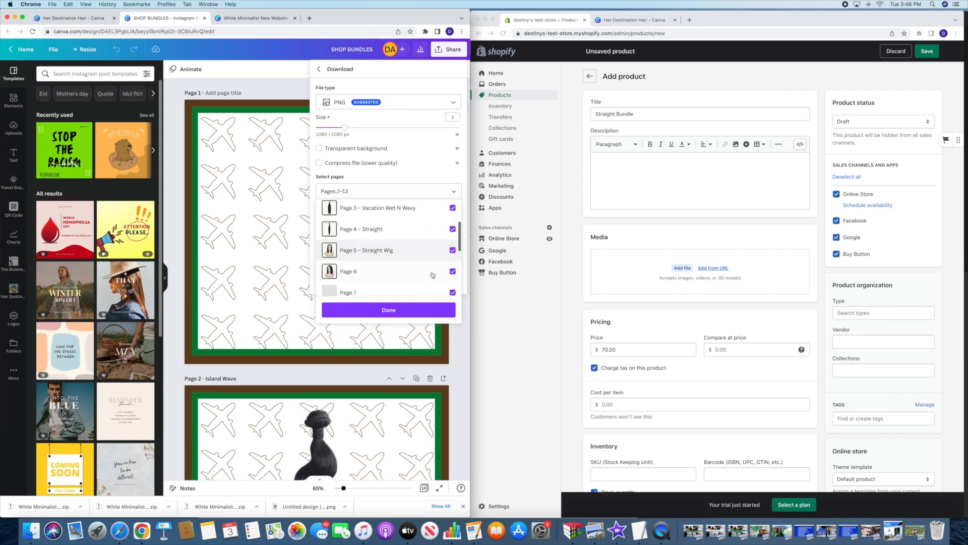
pyautogui.scroll(-3, 432, 275)
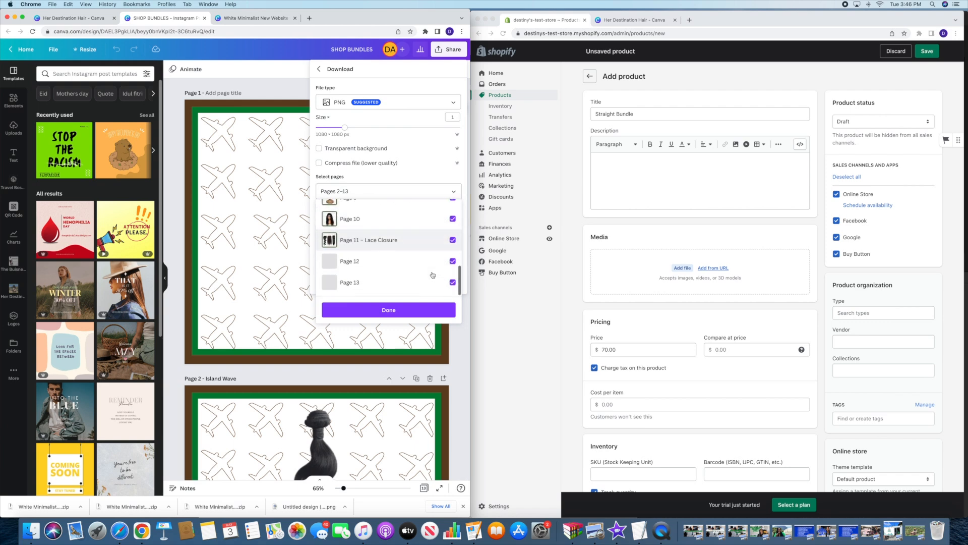
pyautogui.click(453, 282)
pyautogui.click(437, 310)
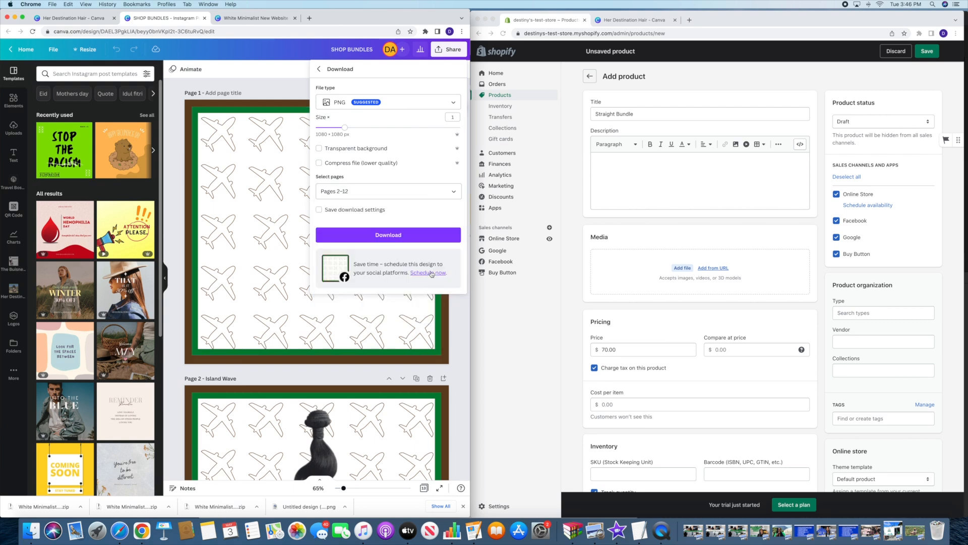
# Download the selected pages and open the downloaded SHOP BUNDLES zip file
pyautogui.click(388, 236)
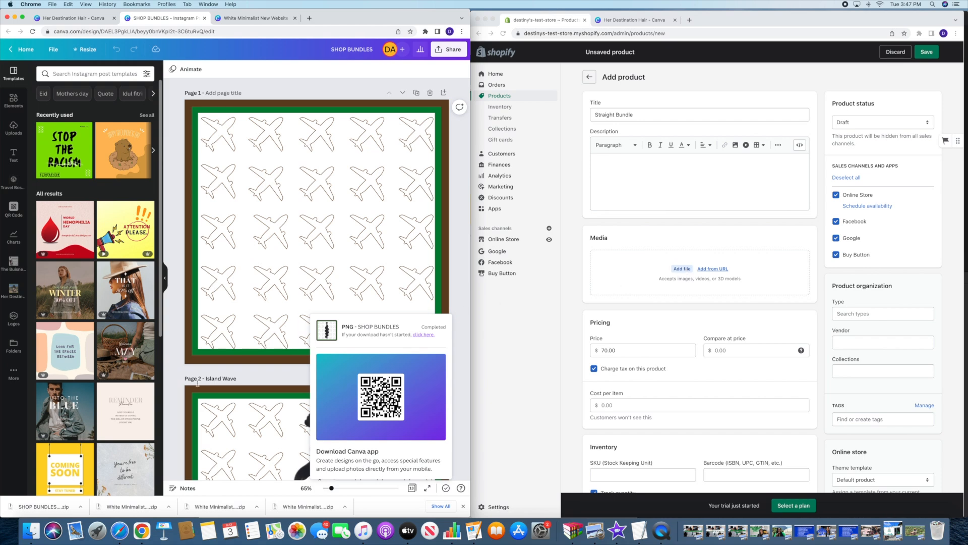
pyautogui.click(80, 507)
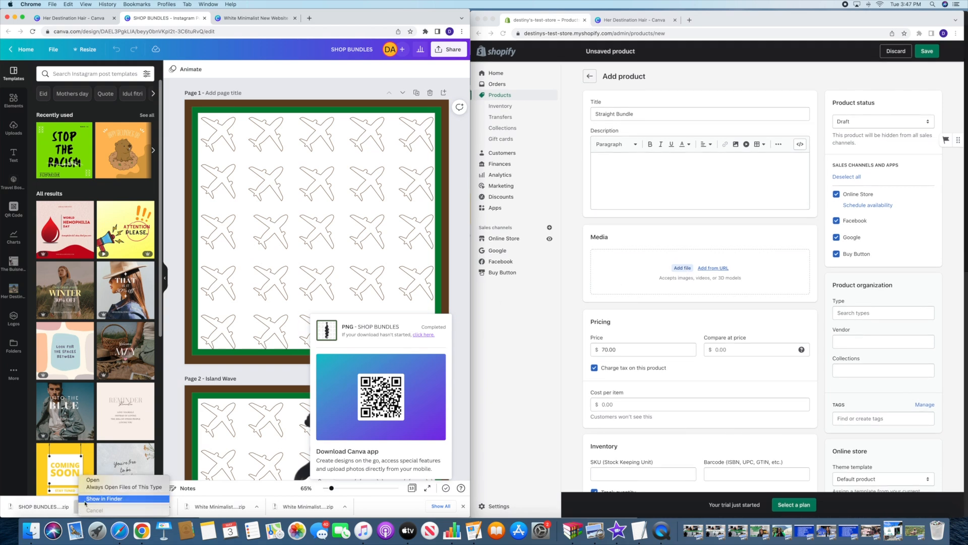
pyautogui.click(101, 483)
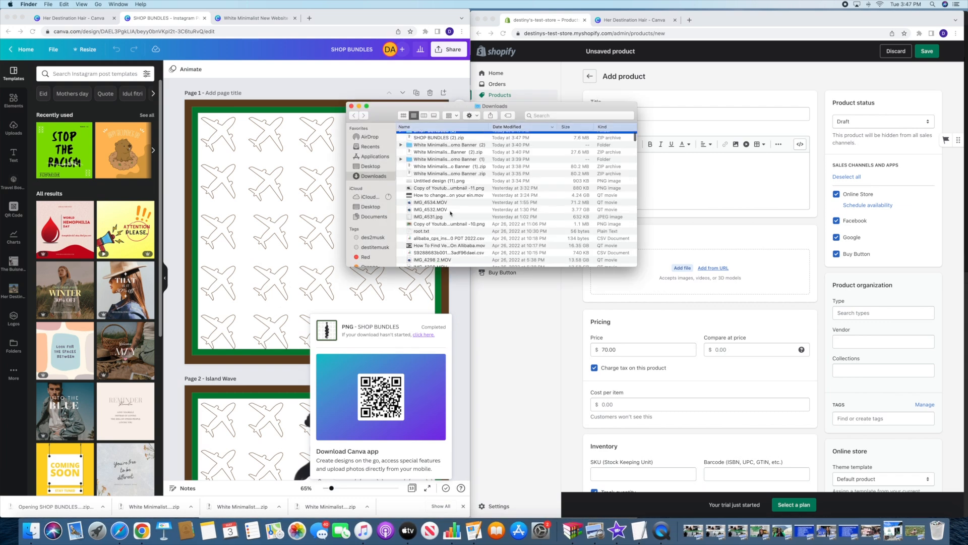
# Close the Downloads window and add Straight.png from the SHOP BUNDLES (2) folder in Downloads to the Straight Bundle product's media
pyautogui.click(351, 106)
pyautogui.scroll(-1, 814, 70)
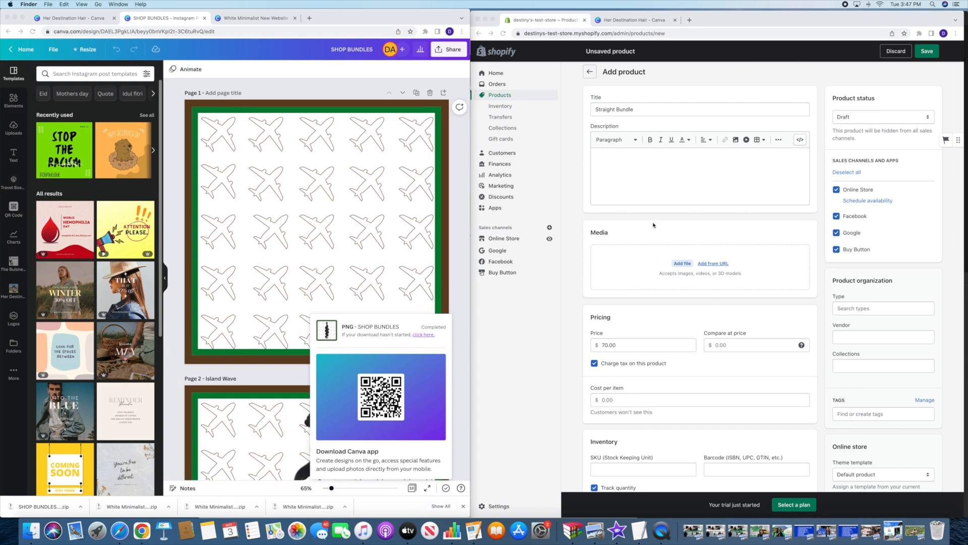
pyautogui.click(684, 264)
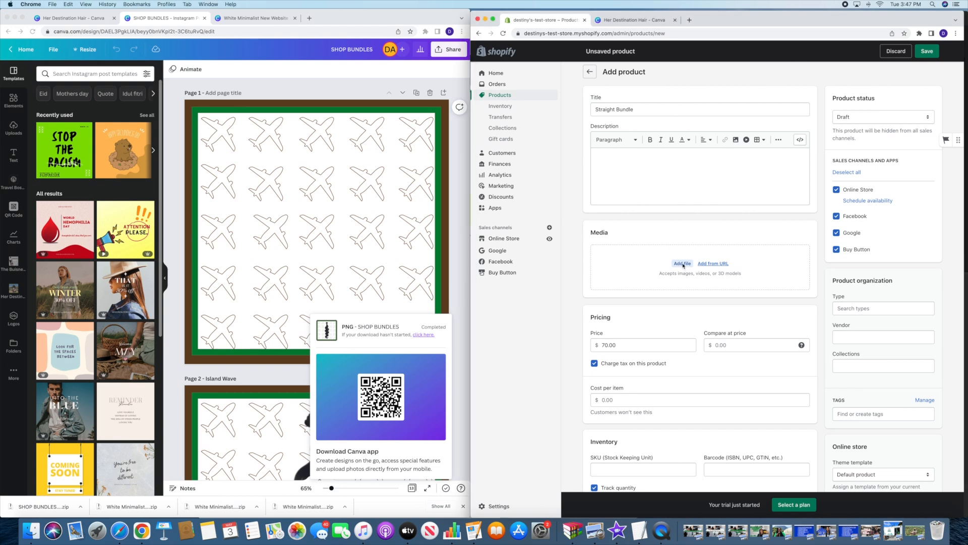
pyautogui.click(751, 267)
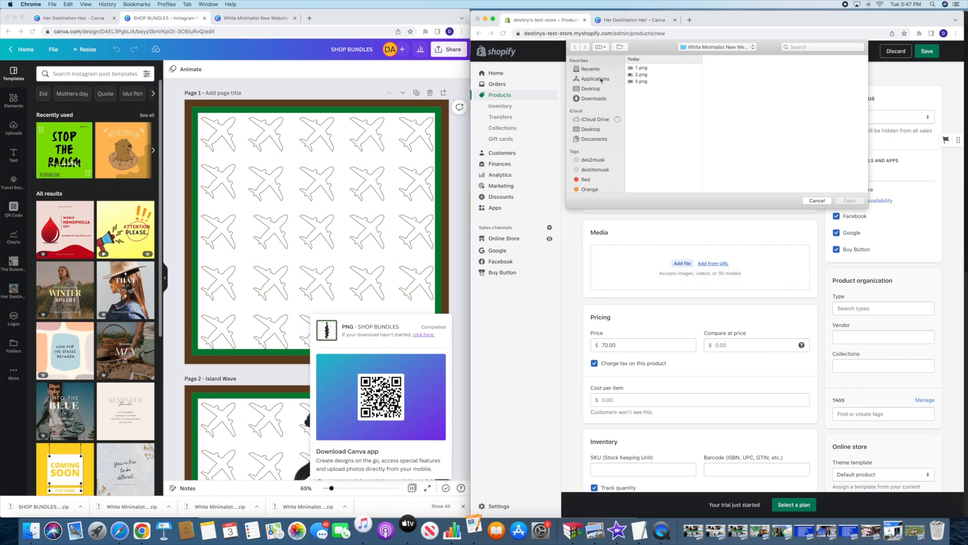
pyautogui.click(591, 98)
pyautogui.click(666, 68)
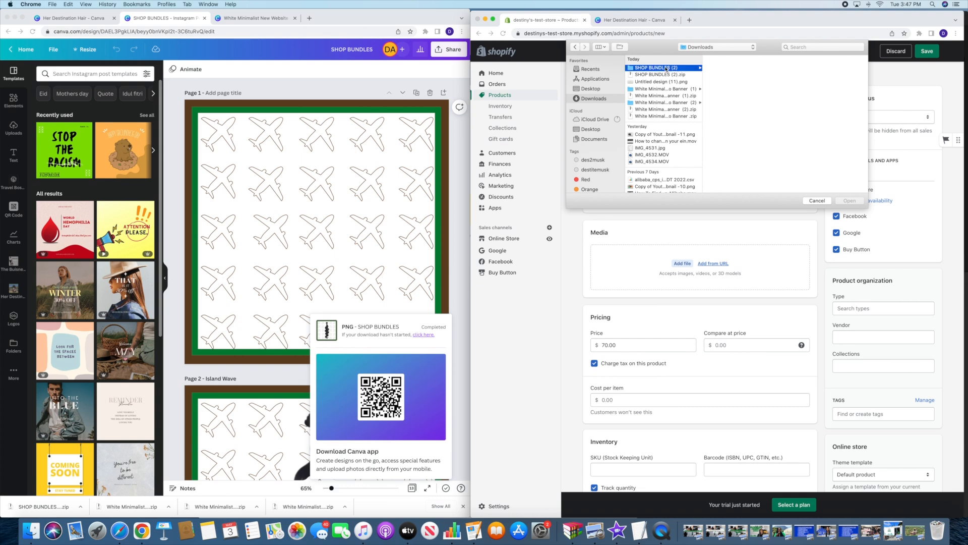
pyautogui.click(719, 129)
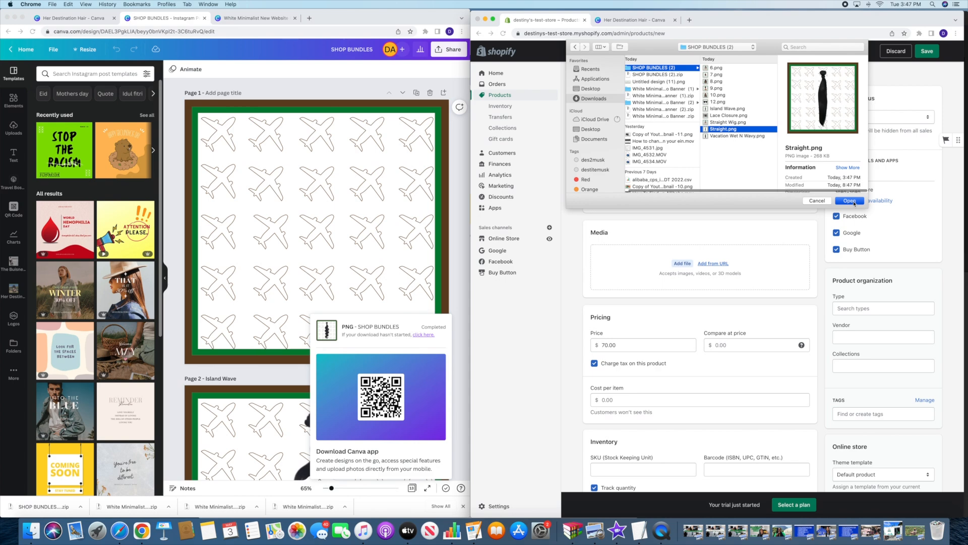
pyautogui.click(850, 200)
# Enter "Virgin Straight Bundle" as the product description
pyautogui.click(602, 159)
pyautogui.write('Virgin Straight Bundle')
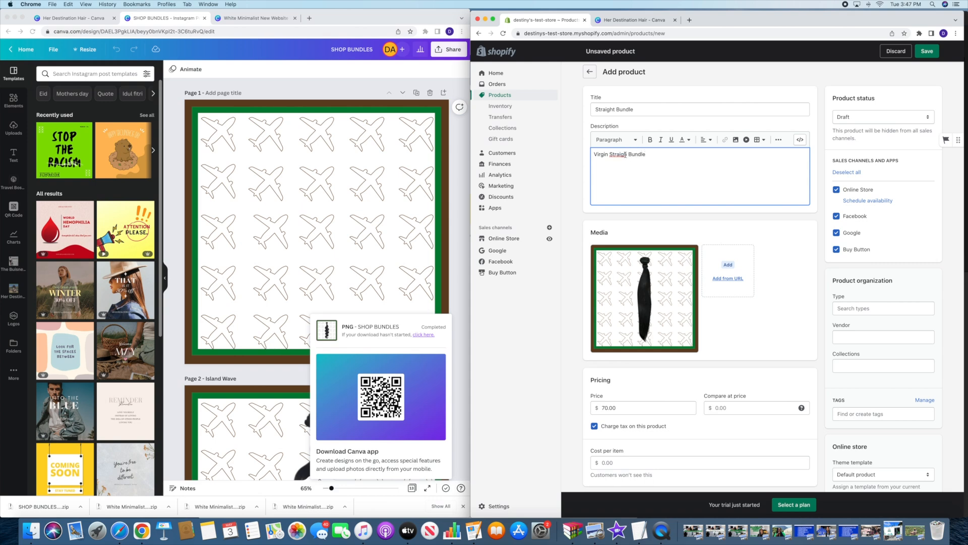
# Finish the Straight Bundle description with the lines "Virgin Straight Bundle", "Color: Natural Brown" and "Weight: 3.5oz"
pyautogui.write('t')
pyautogui.press('Return')
pyautogui.press('Return')
pyautogui.write('C')
pyautogui.click(601, 167)
pyautogui.press('BackSpace')
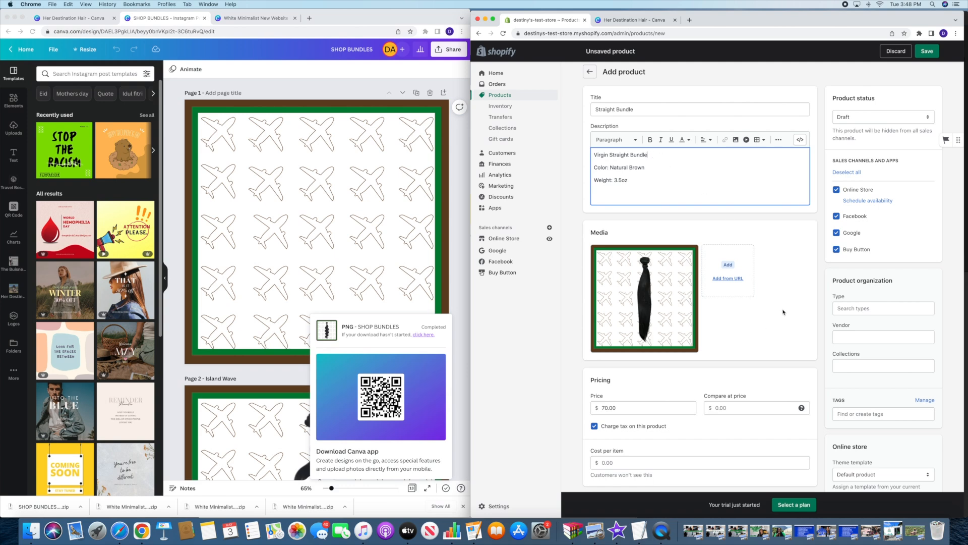
# Look over the remaining product details and save the new Straight Bundle product
pyautogui.scroll(-10, 784, 312)
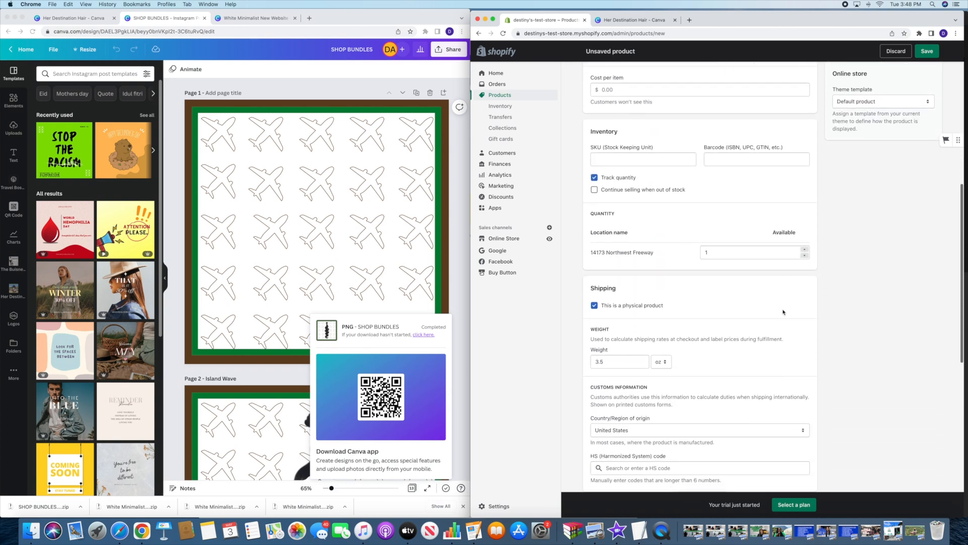
pyautogui.scroll(-10, 784, 312)
pyautogui.scroll(-2, 783, 309)
pyautogui.scroll(5, 783, 309)
pyautogui.scroll(-5, 783, 309)
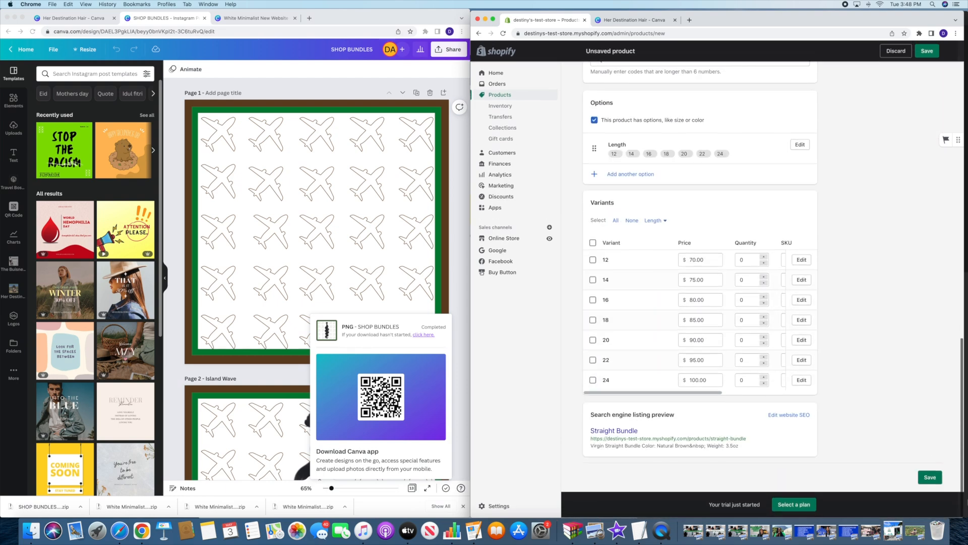
pyautogui.click(930, 477)
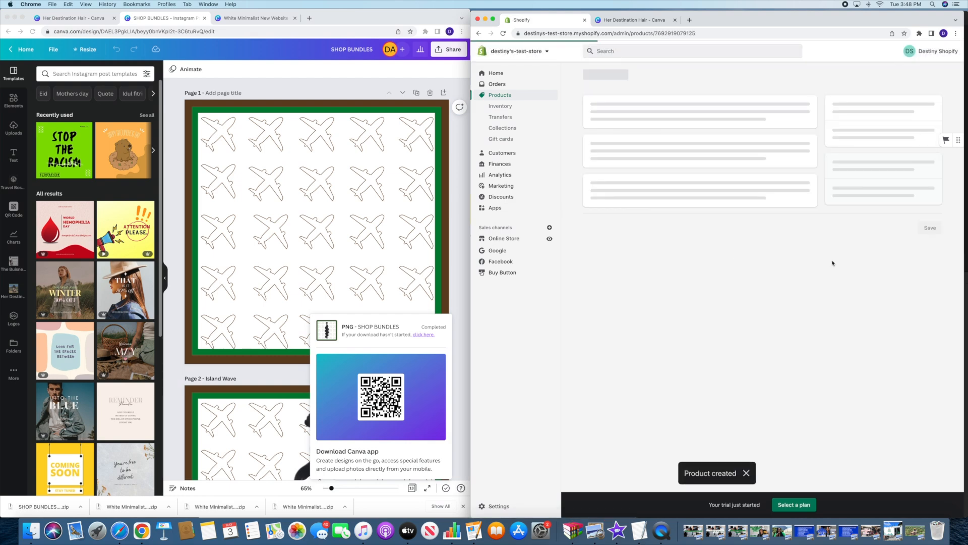
# Set the Straight Bundle's product status to Active
pyautogui.scroll(-1, 791, 238)
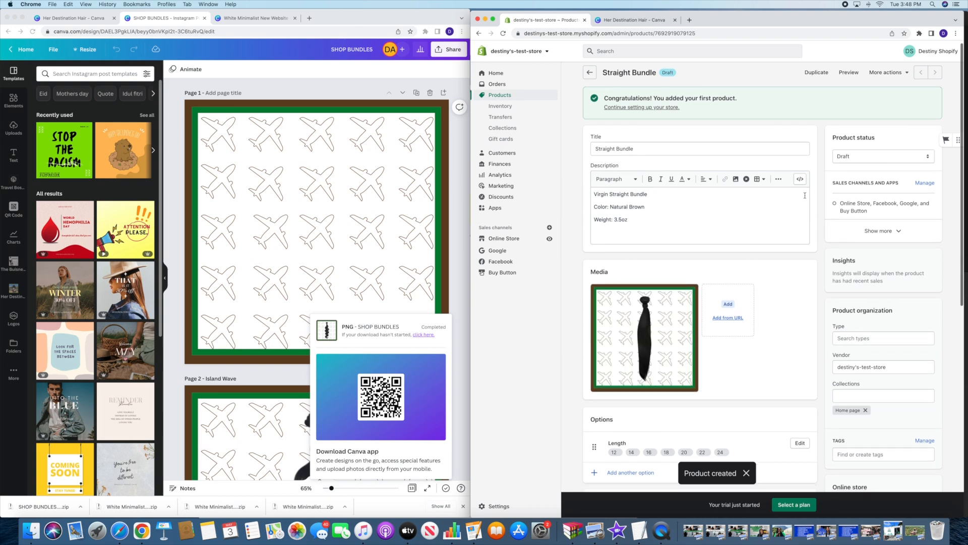
pyautogui.click(929, 153)
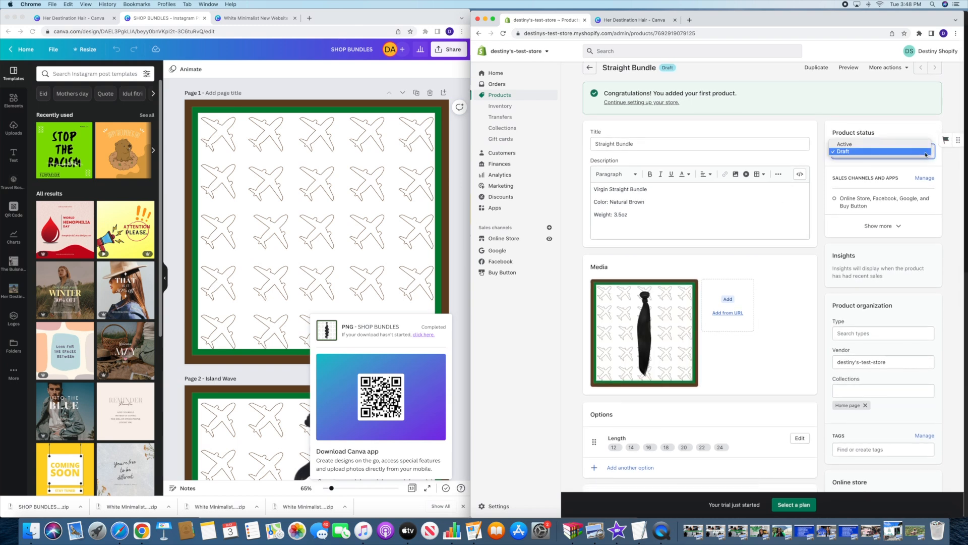
pyautogui.click(952, 170)
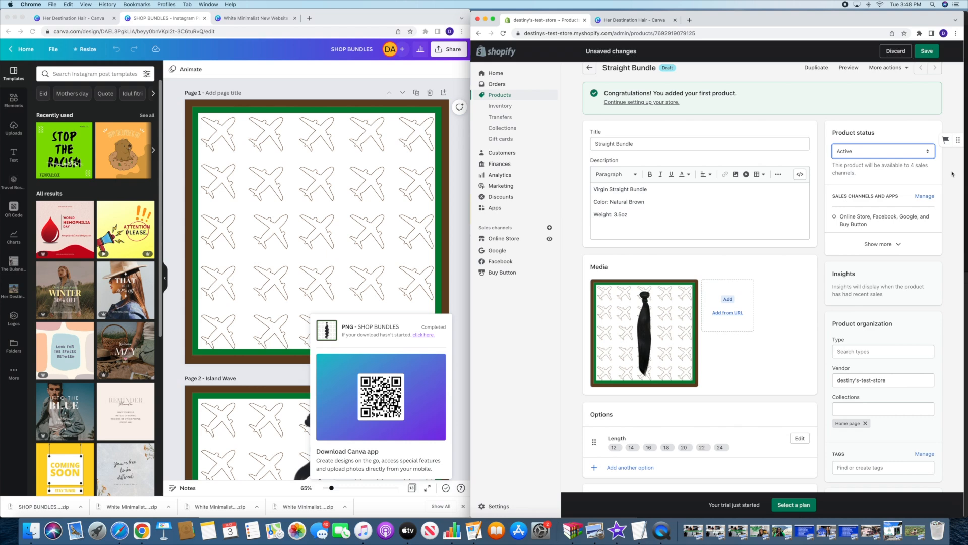
pyautogui.click(952, 173)
pyautogui.scroll(2, 911, 127)
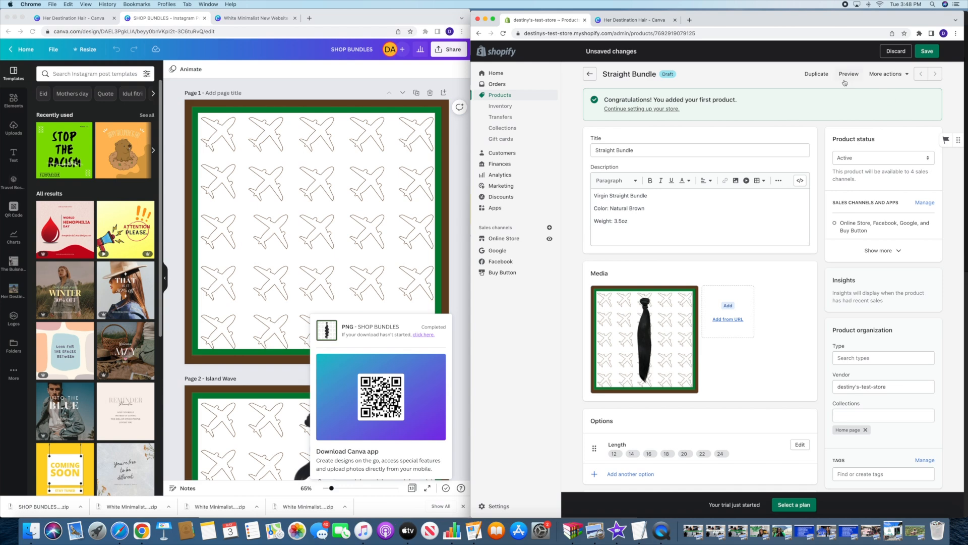
# Duplicate the Straight Bundle as an active product titled "Body Wave Bundle", leaving the original without saving its changes
pyautogui.click(817, 74)
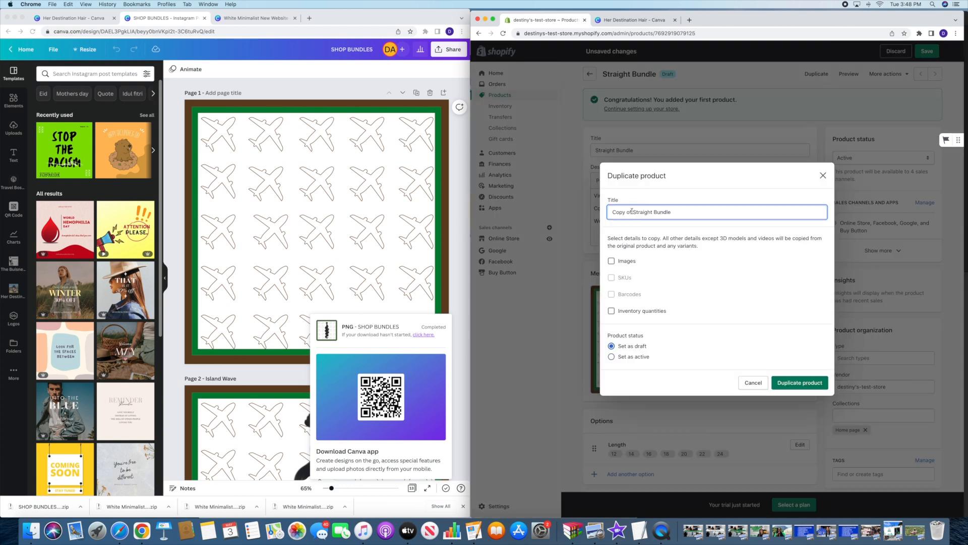
pyautogui.moveTo(653, 211); pyautogui.dragTo(601, 213)
pyautogui.write('Body Wave')
pyautogui.click(620, 357)
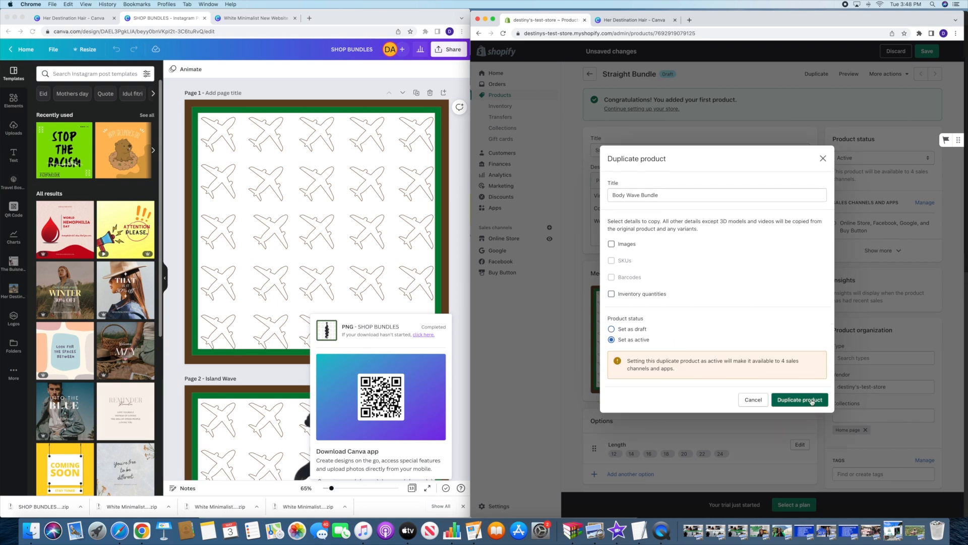
pyautogui.click(808, 401)
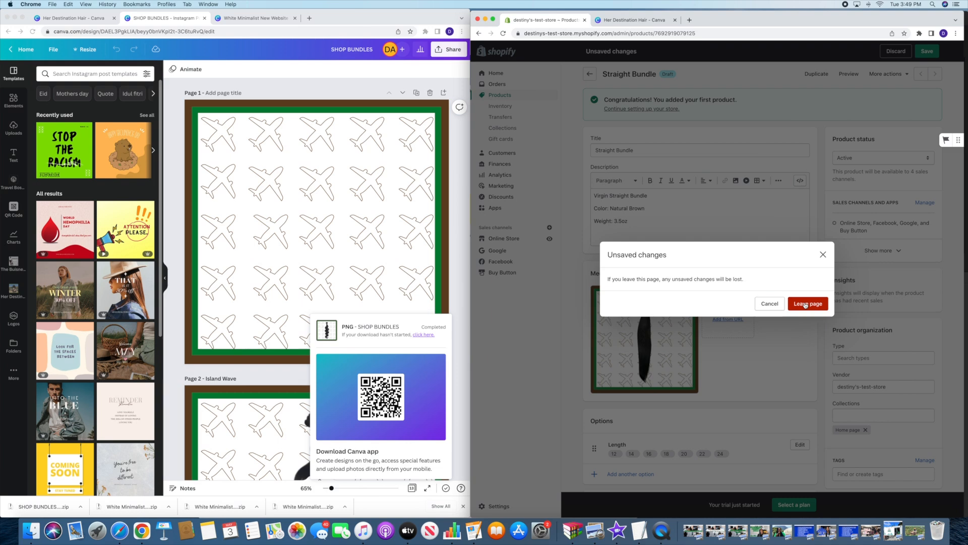
pyautogui.click(807, 303)
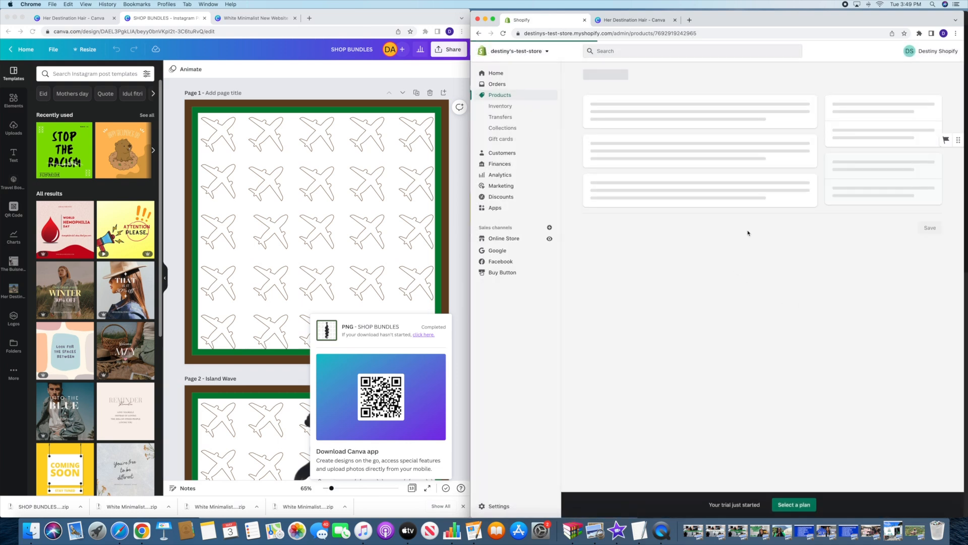
# Change the copy's first description line to "Virgin Body Wave Bundle" and upload Island Wave.png as its media
pyautogui.moveTo(629, 160); pyautogui.dragTo(609, 159)
pyautogui.write('Body Wave Bundle')
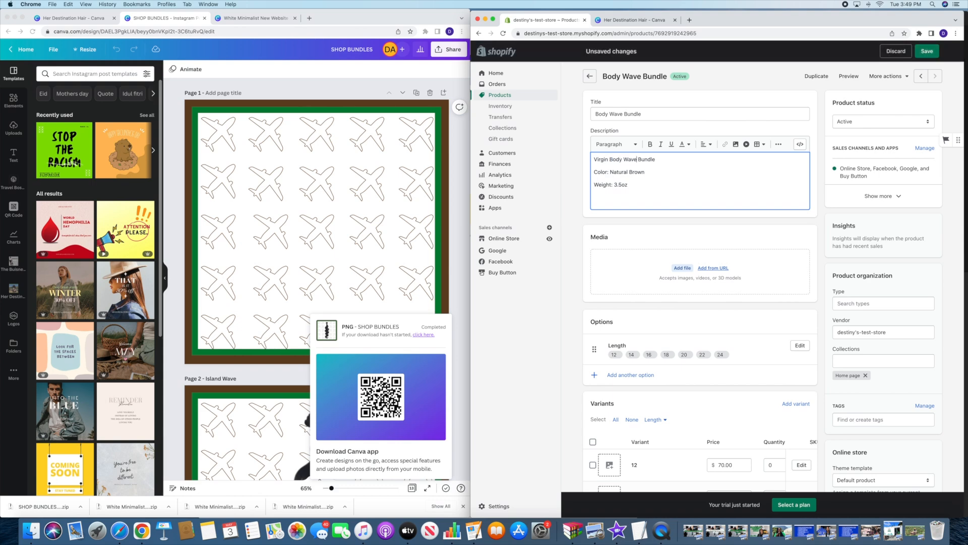
pyautogui.click(681, 267)
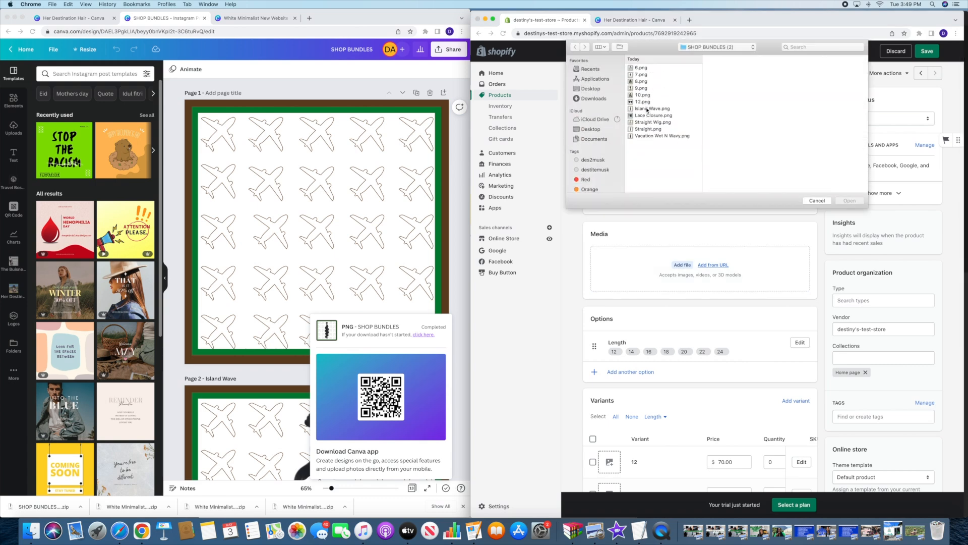
pyautogui.click(648, 109)
pyautogui.click(849, 202)
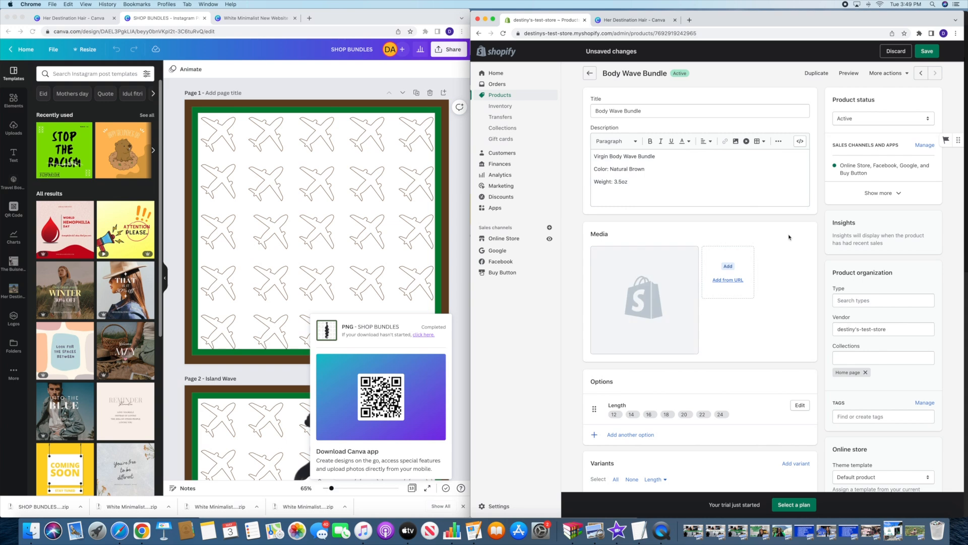
# Save the Body Wave Bundle product
pyautogui.scroll(-1, 789, 237)
pyautogui.scroll(1, 789, 237)
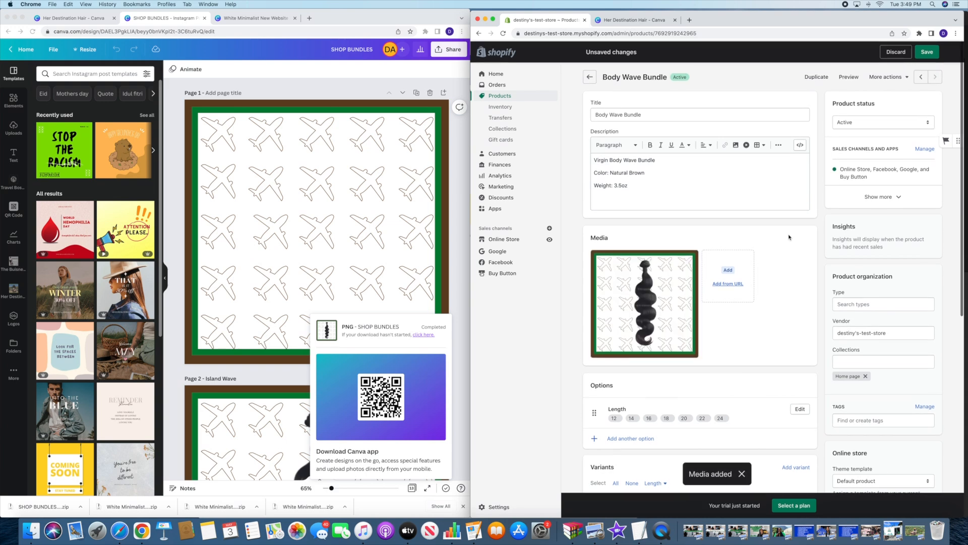
pyautogui.click(927, 51)
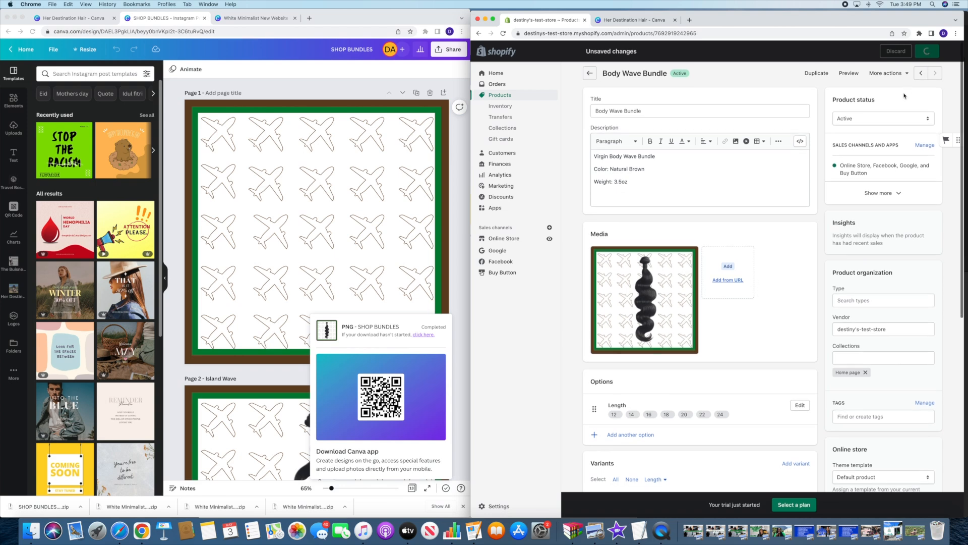
# Duplicate the Body Wave Bundle as an active product titled "Deep Wave Bundle", without copying the images
pyautogui.click(818, 77)
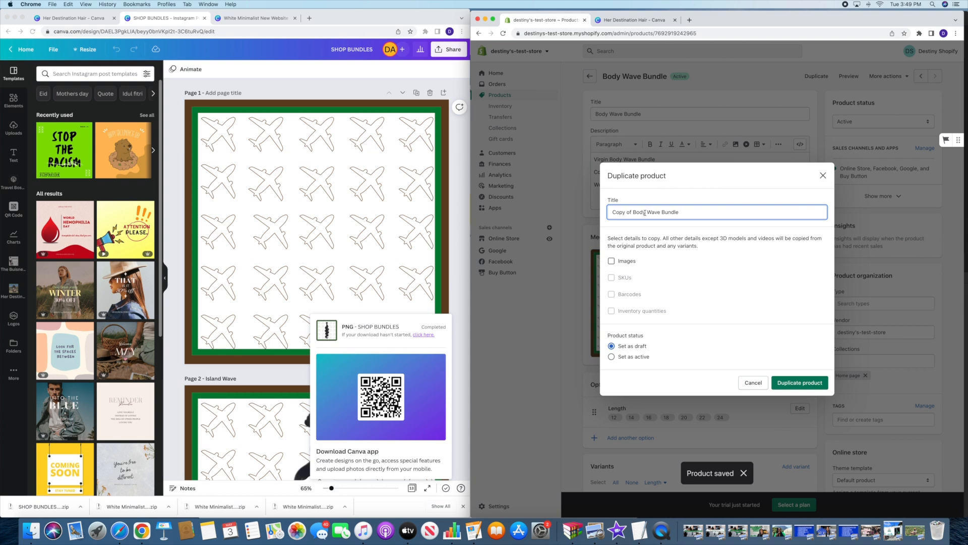
pyautogui.moveTo(645, 212); pyautogui.dragTo(597, 213)
pyautogui.write('Deep')
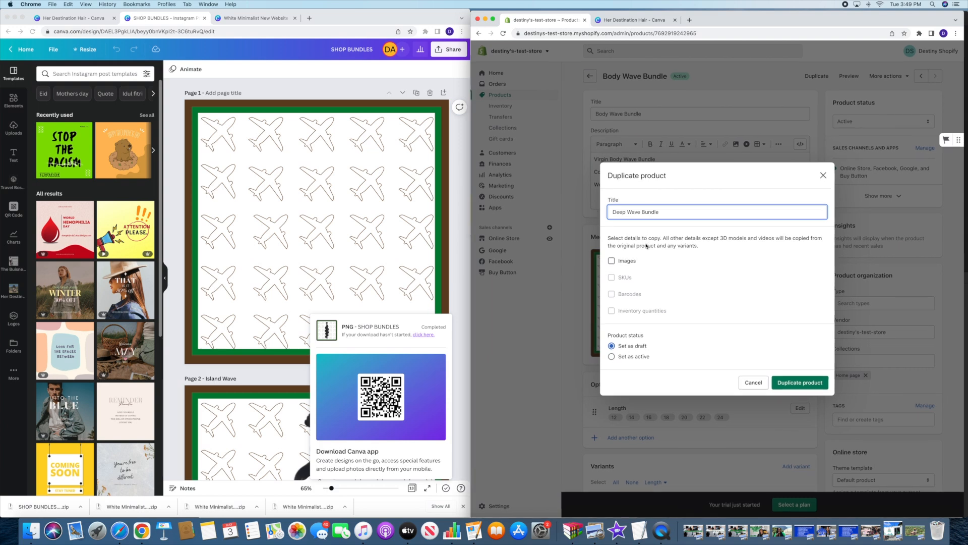
pyautogui.click(613, 356)
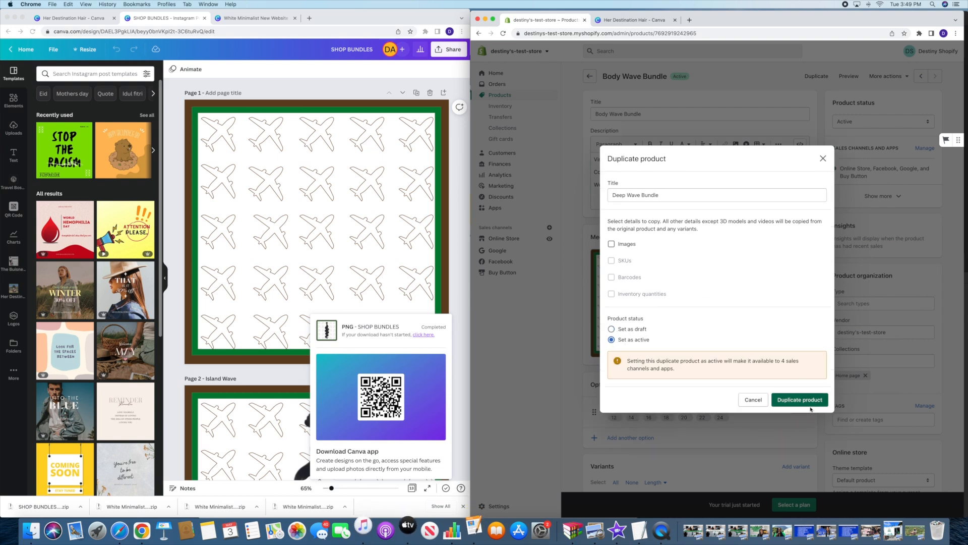
pyautogui.click(809, 404)
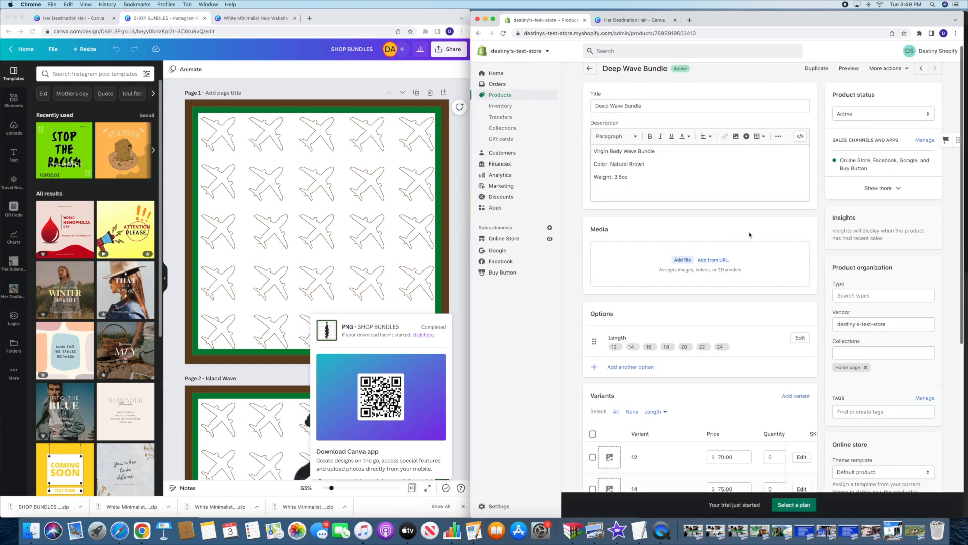
# Change the copy's first description line to "Virgin Deep Wave Bundle" and upload Vacation Wet N Wavy.png as its media
pyautogui.doubleClick(612, 150)
pyautogui.write('Deep')
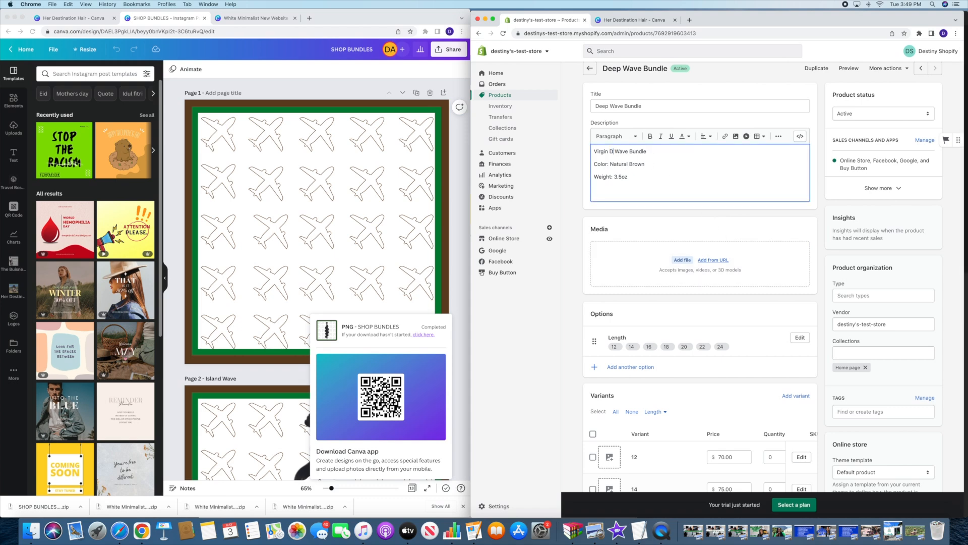
pyautogui.click(683, 259)
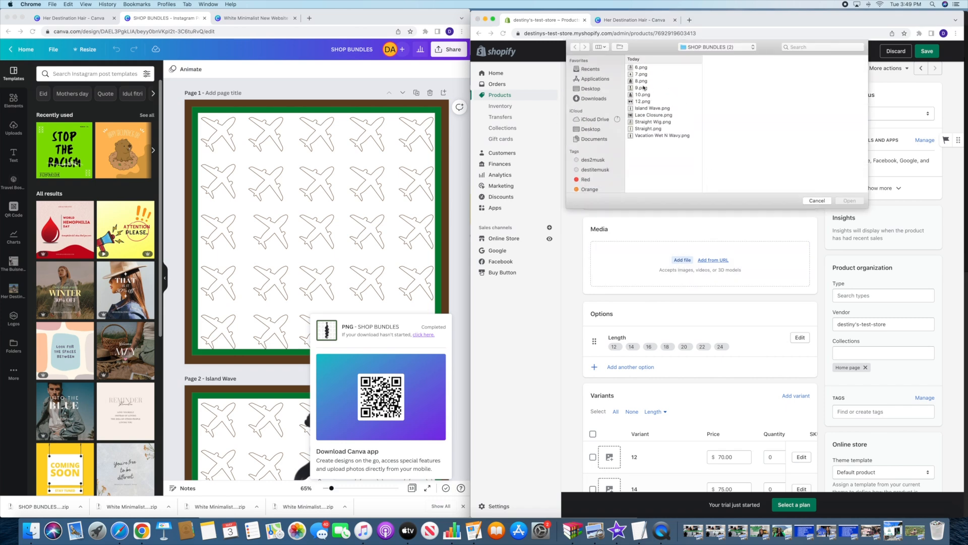
pyautogui.click(642, 129)
pyautogui.click(644, 135)
pyautogui.click(850, 201)
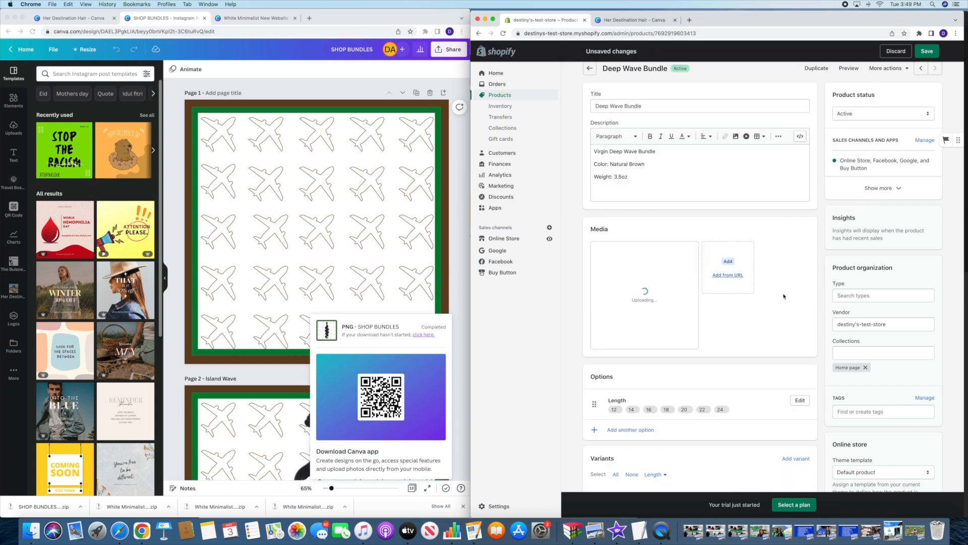
# Look over the variants and media, and save the Deep Wave Bundle product
pyautogui.scroll(-1, 784, 297)
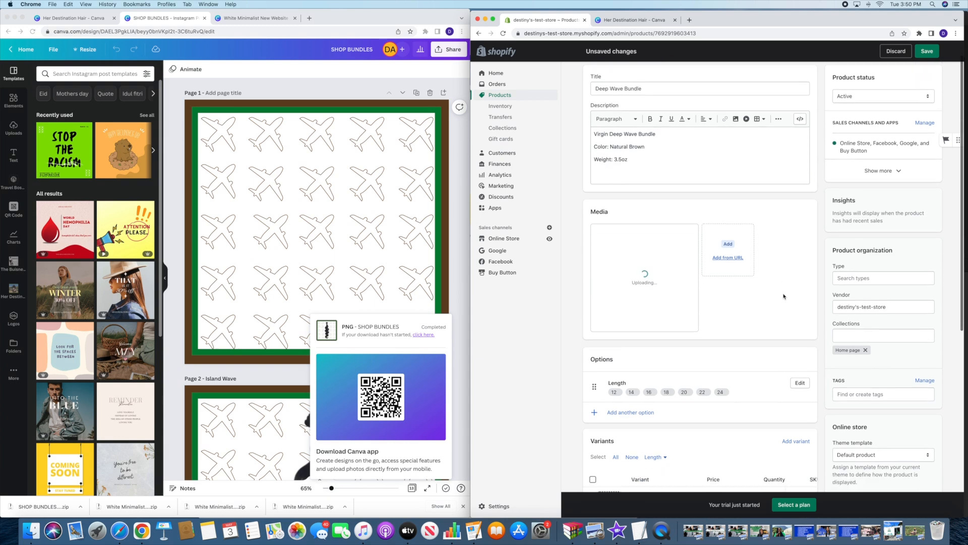
pyautogui.scroll(-5, 784, 296)
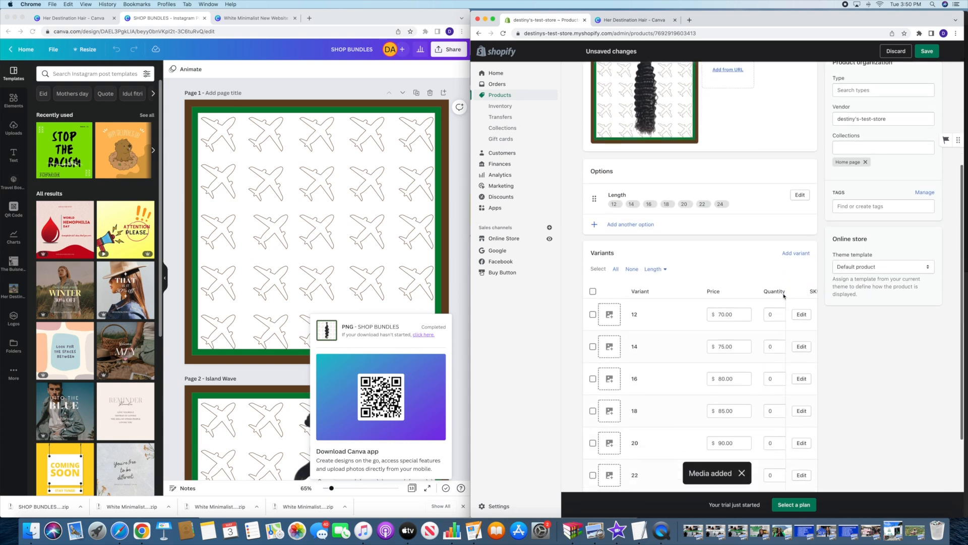
pyautogui.scroll(6, 862, 156)
pyautogui.scroll(-1, 862, 156)
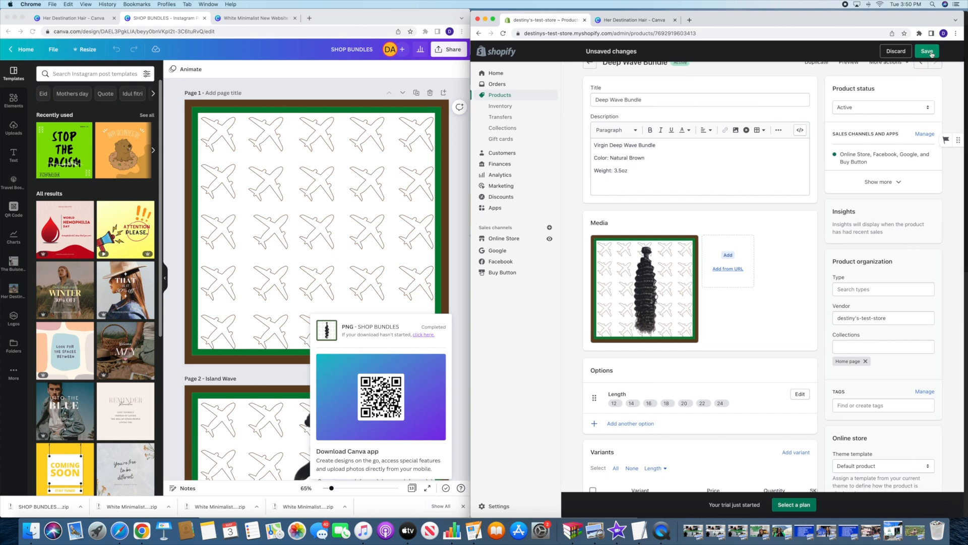
pyautogui.click(931, 54)
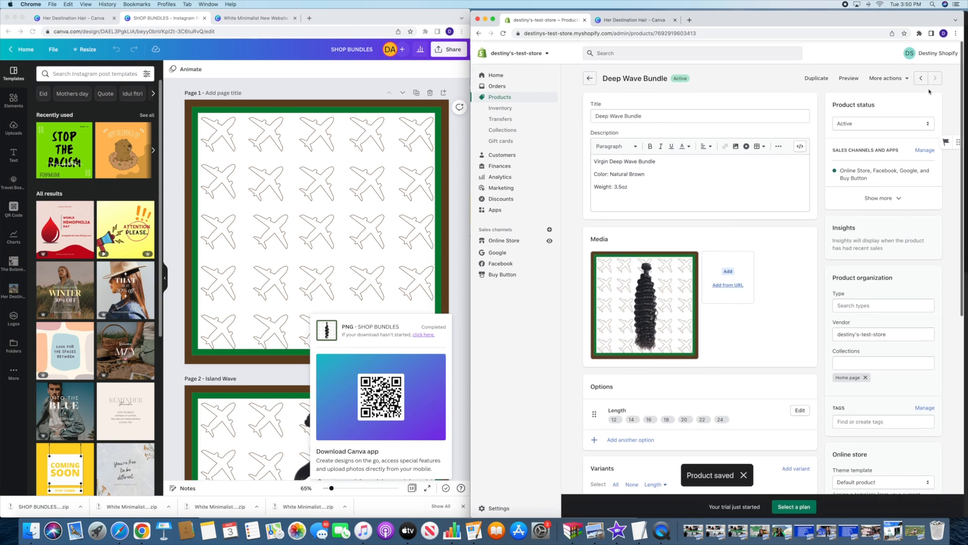
# Duplicate the Deep Wave Bundle as an active product titled "5x5 Lace Closure", without copying the images
pyautogui.click(817, 78)
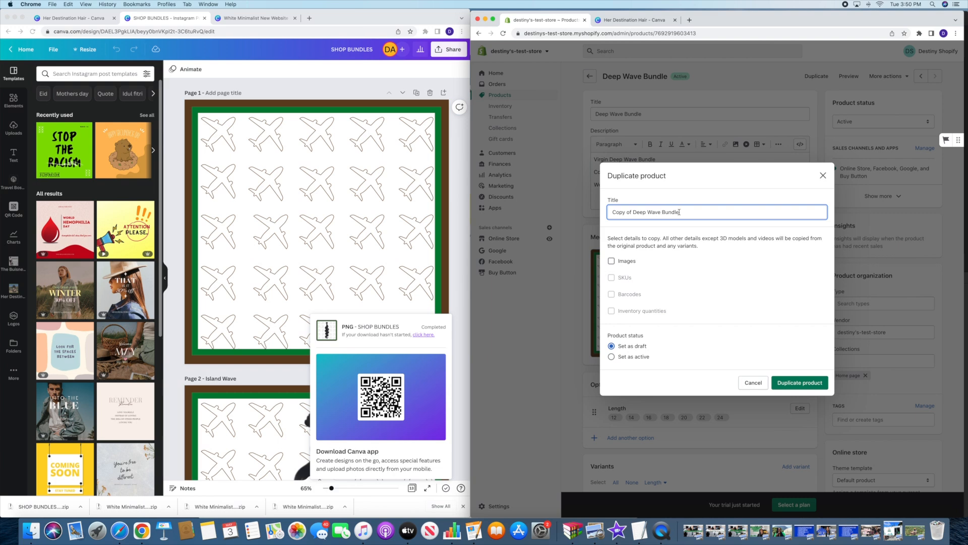
pyautogui.moveTo(683, 212); pyautogui.dragTo(593, 213)
pyautogui.write('Lace')
pyautogui.write('5x5 Lace Closure')
pyautogui.click(611, 357)
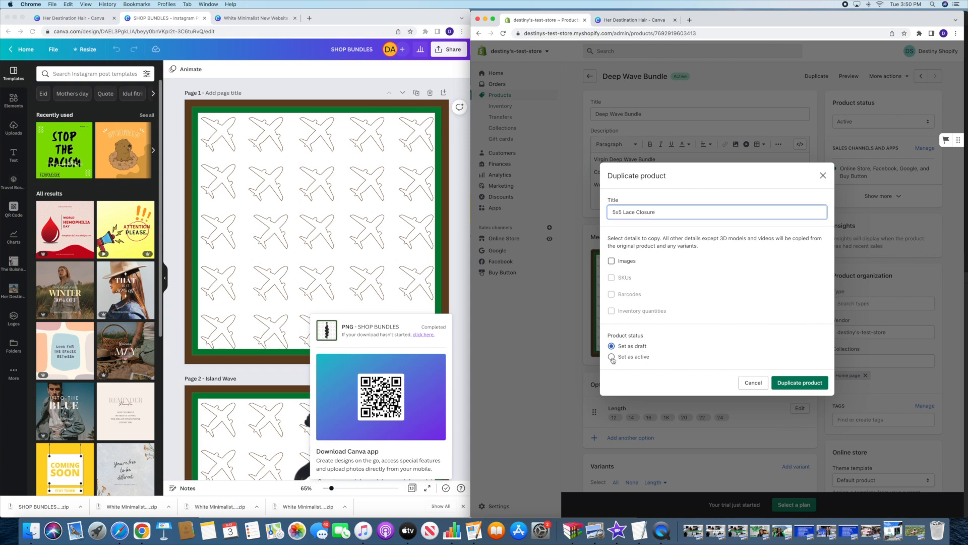
pyautogui.click(800, 400)
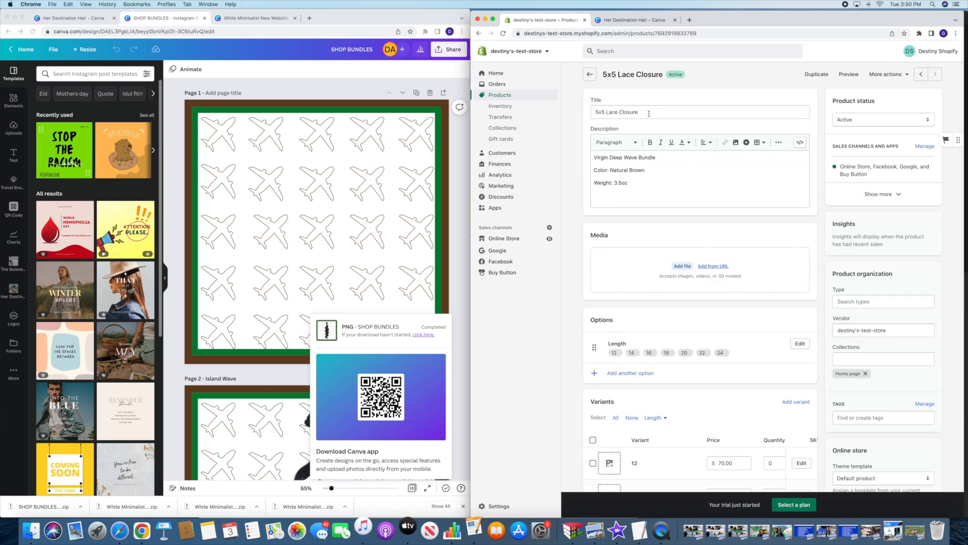
# Replace the first description line with "5x5 Lace CLosure" and delete the weight line
pyautogui.click(493, 20)
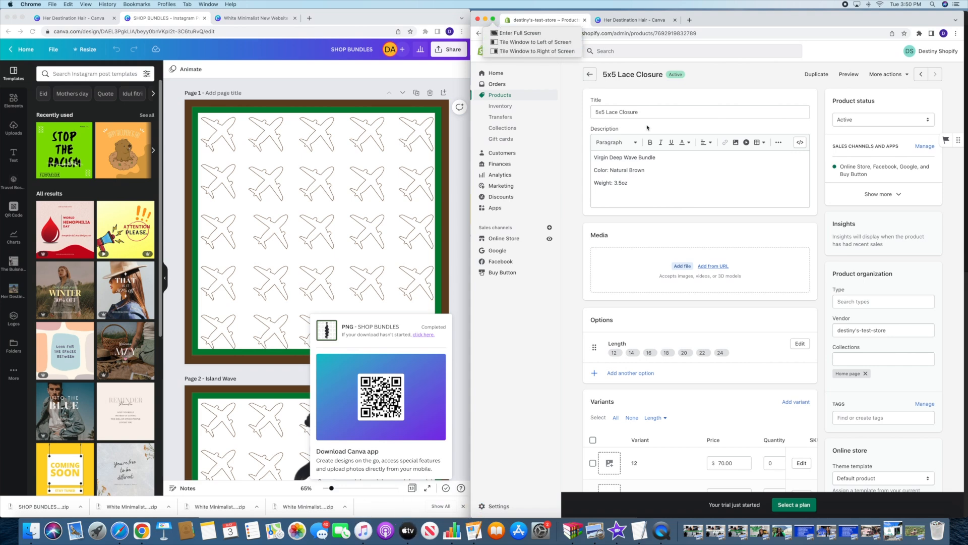
pyautogui.click(722, 178)
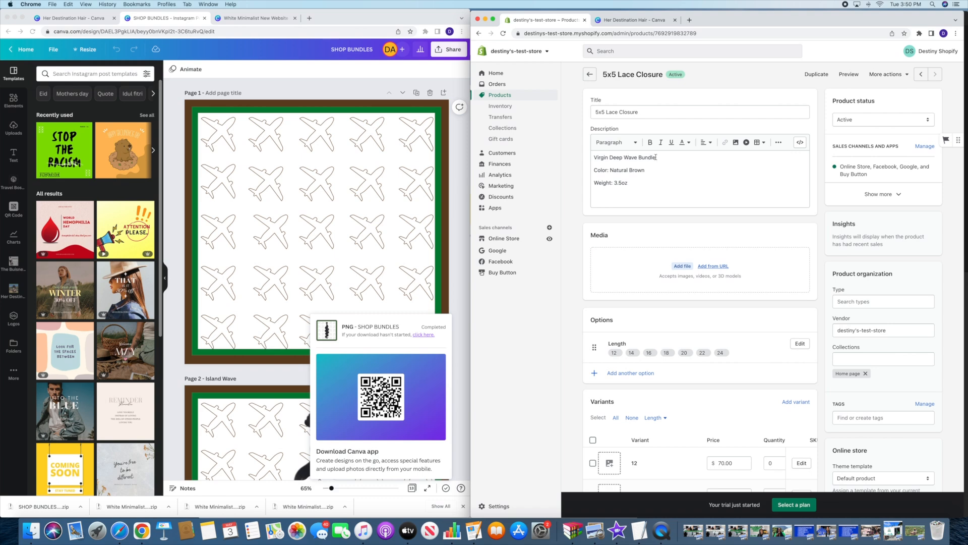
pyautogui.moveTo(661, 157); pyautogui.dragTo(580, 159)
pyautogui.write('5x5 Lace CLosure')
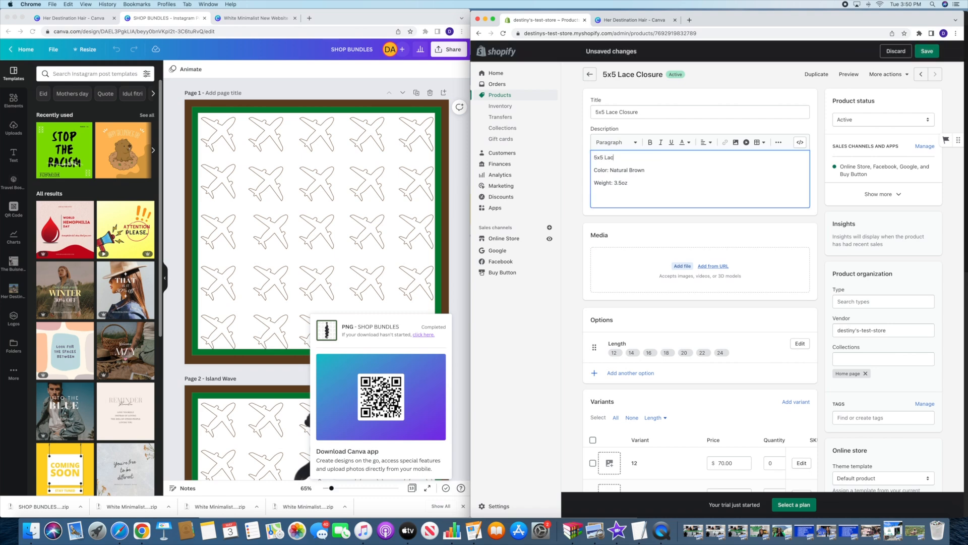
pyautogui.scroll(-1, 594, 160)
pyautogui.moveTo(631, 166); pyautogui.dragTo(582, 163)
pyautogui.press('BackSpace')
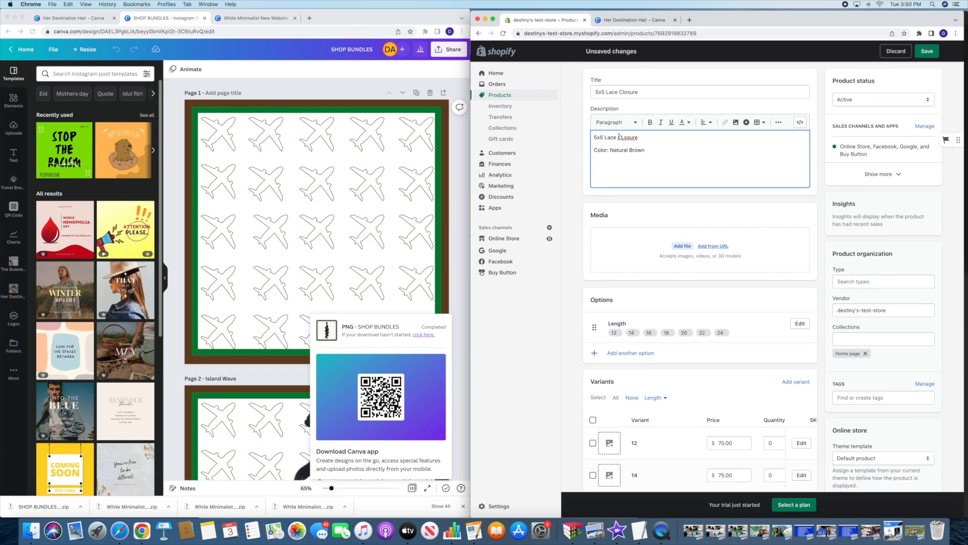
# Correct the capitalisation in the description's first line to "5x5 Lace Closure"
pyautogui.press('BackSpace')
pyautogui.write('l')
pyautogui.scroll(-1, 740, 225)
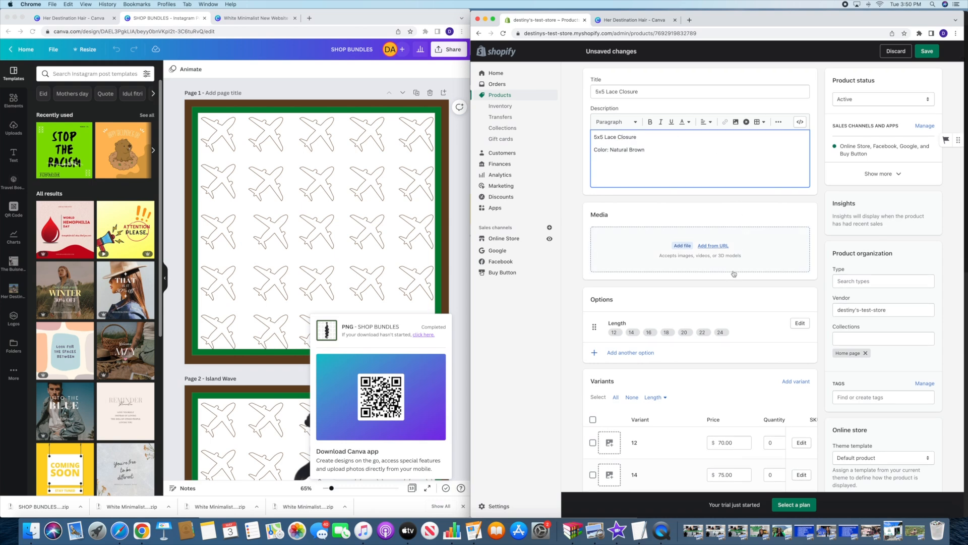
# Add a second product option named "Texture" below the Length option
pyautogui.click(625, 353)
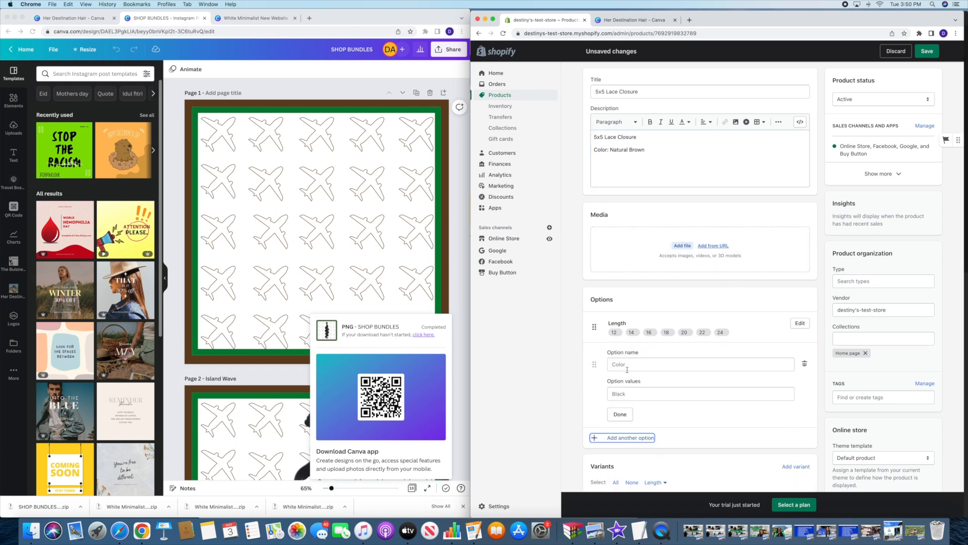
pyautogui.click(633, 365)
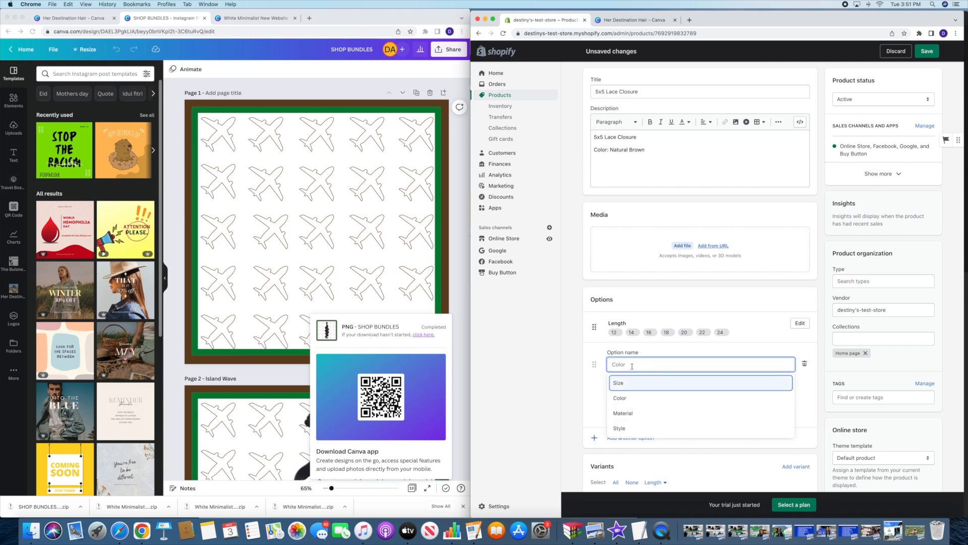
pyautogui.write('Texture')
pyautogui.press('Return')
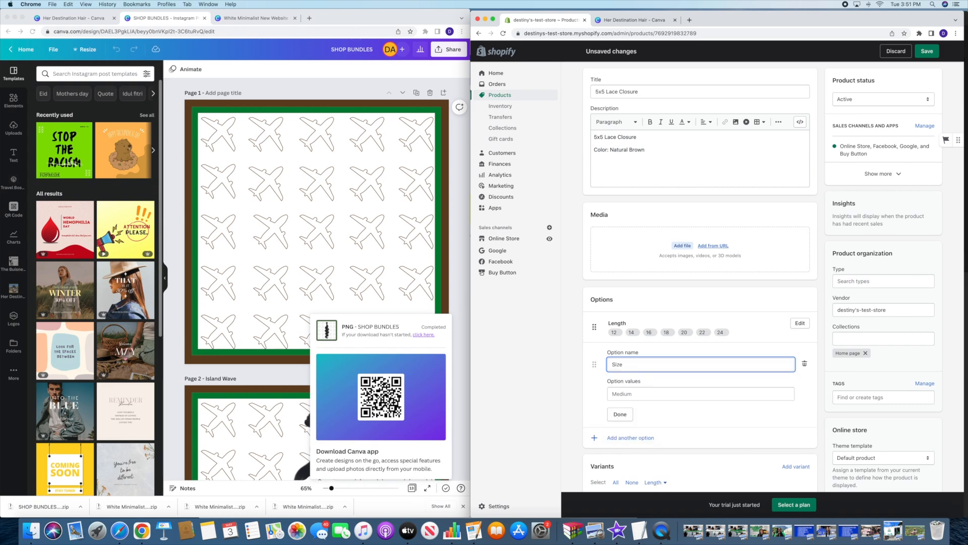
pyautogui.moveTo(625, 367); pyautogui.dragTo(593, 363)
pyautogui.write('Texture')
# Give the Texture option the values Straight, Body Wave and Deep Wave, and finish editing it
pyautogui.click(806, 386)
pyautogui.click(632, 386)
pyautogui.write('Straight')
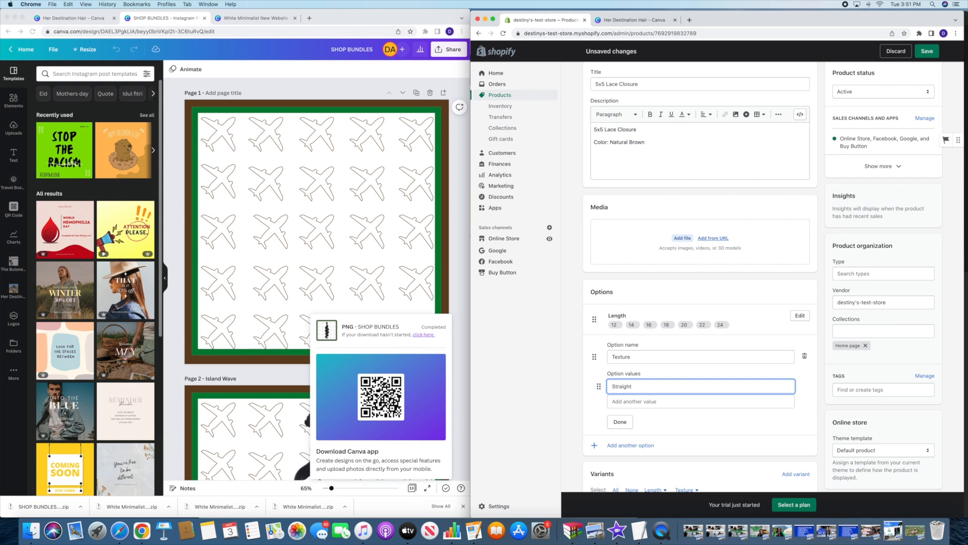
pyautogui.press('Tab')
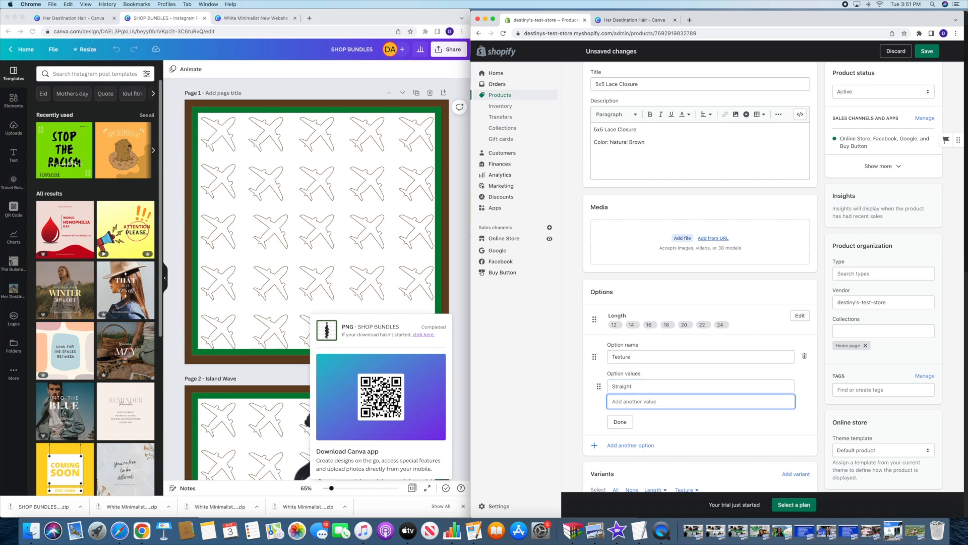
pyautogui.write('Body Wave')
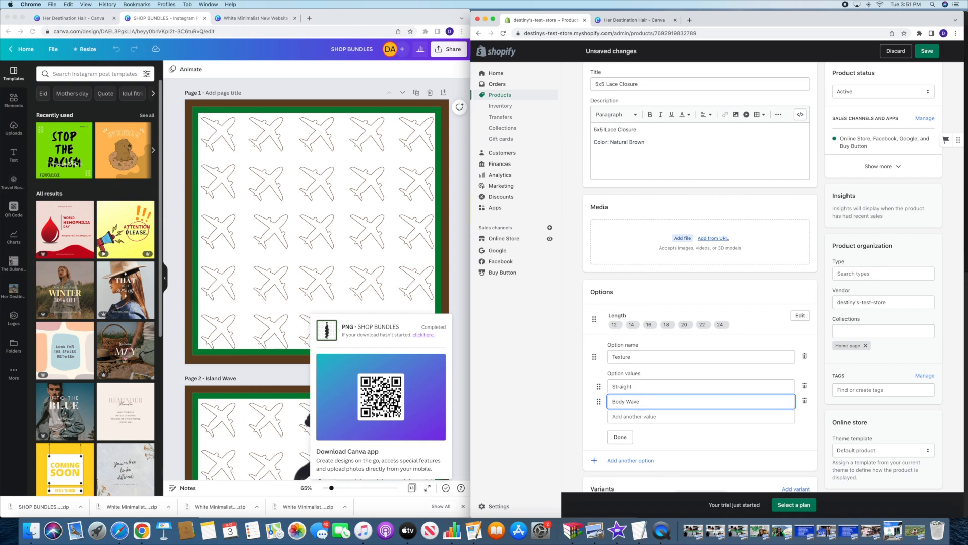
pyautogui.press('Tab')
pyautogui.write('Depp')
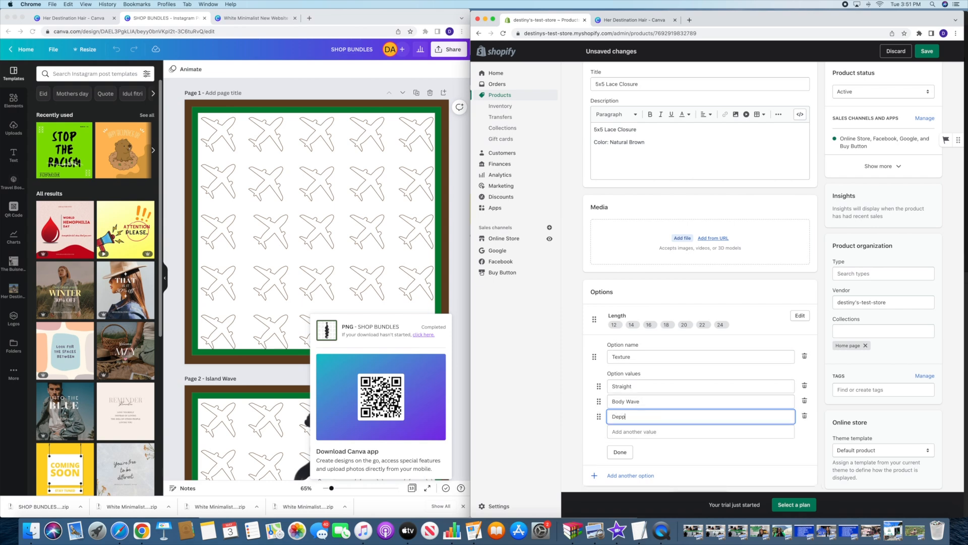
pyautogui.write(' Wave')
pyautogui.click(631, 453)
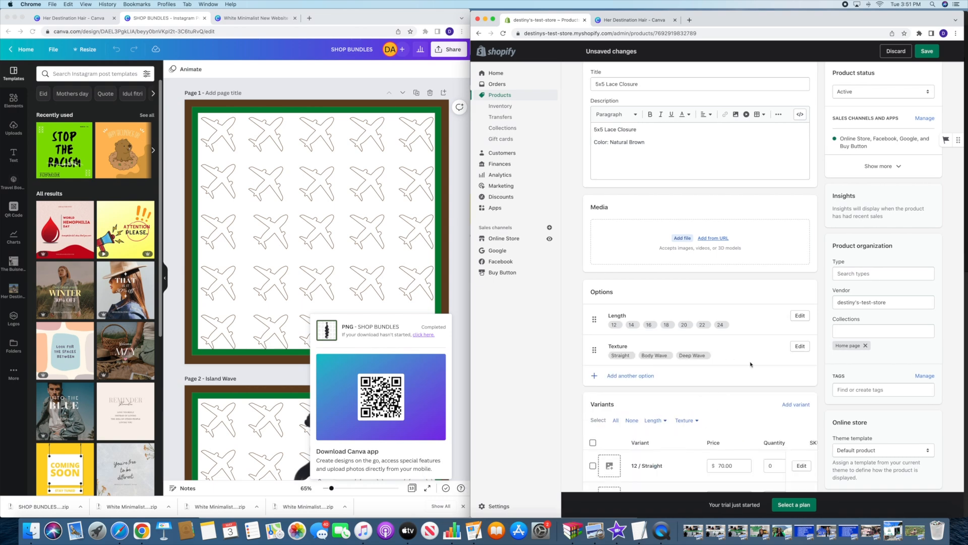
# Upload Lace Closure.png as the 5x5 Lace Closure's media and save the product
pyautogui.scroll(-5, 751, 363)
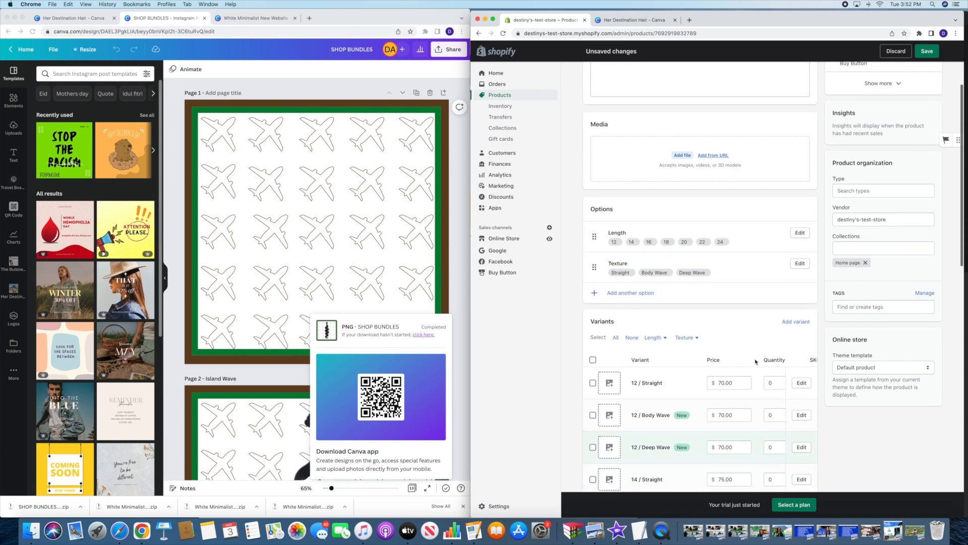
pyautogui.scroll(-10, 755, 361)
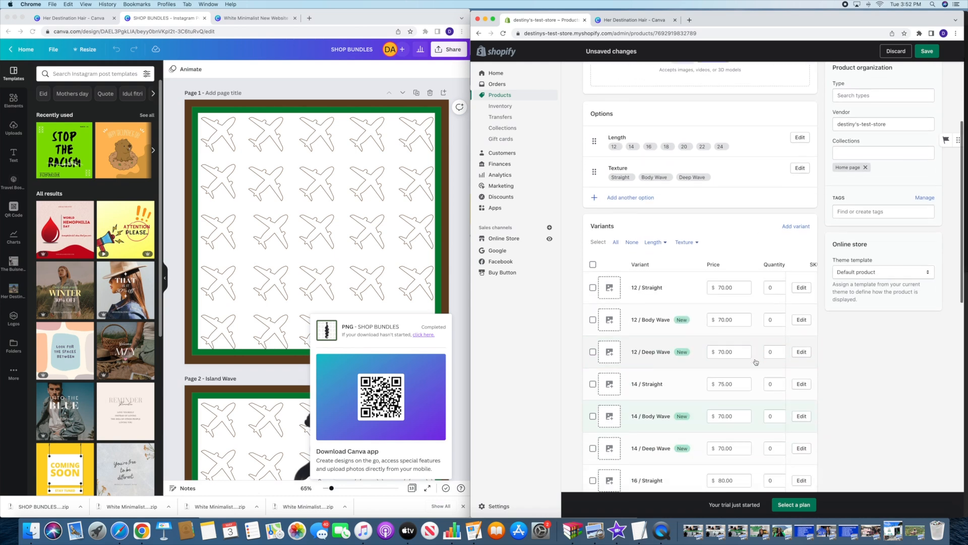
pyautogui.scroll(15, 756, 362)
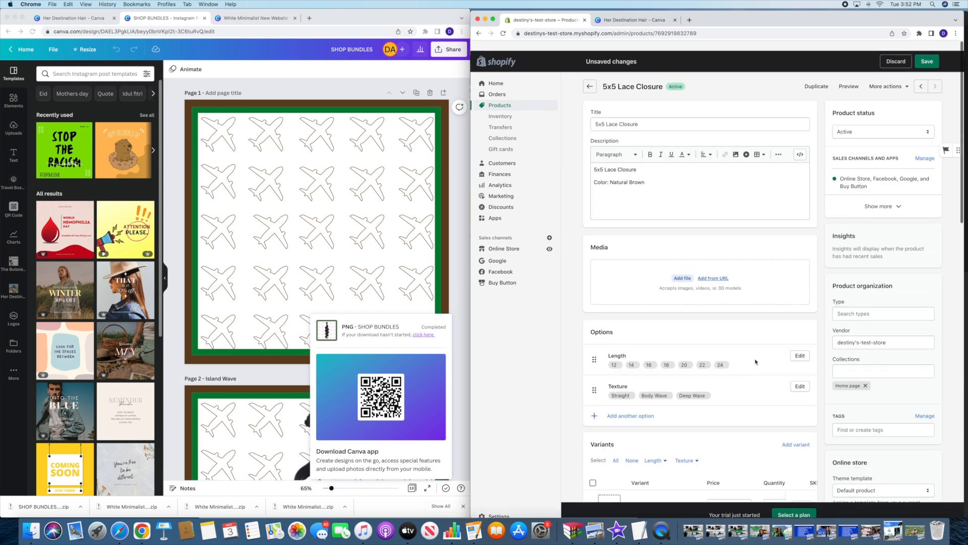
pyautogui.scroll(-1, 688, 273)
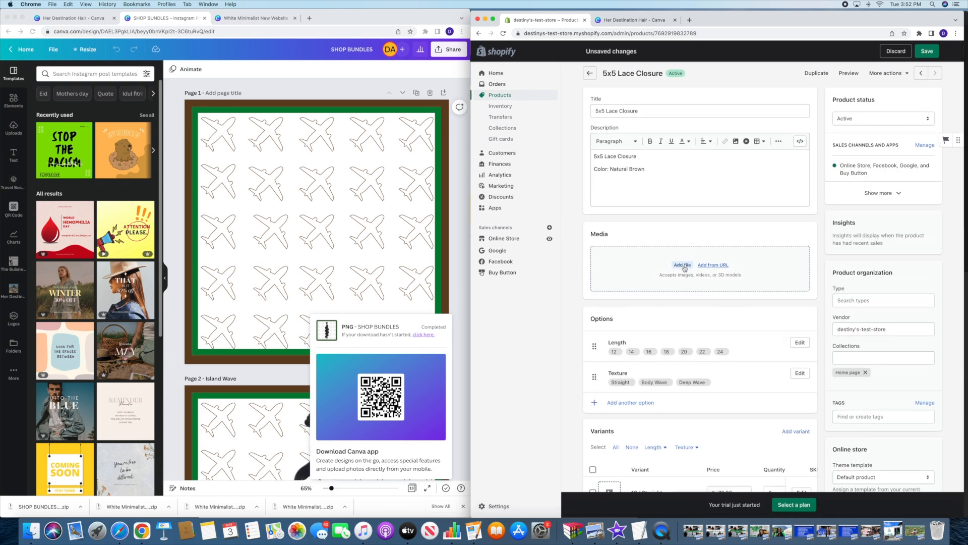
pyautogui.scroll(-1, 687, 268)
pyautogui.click(687, 267)
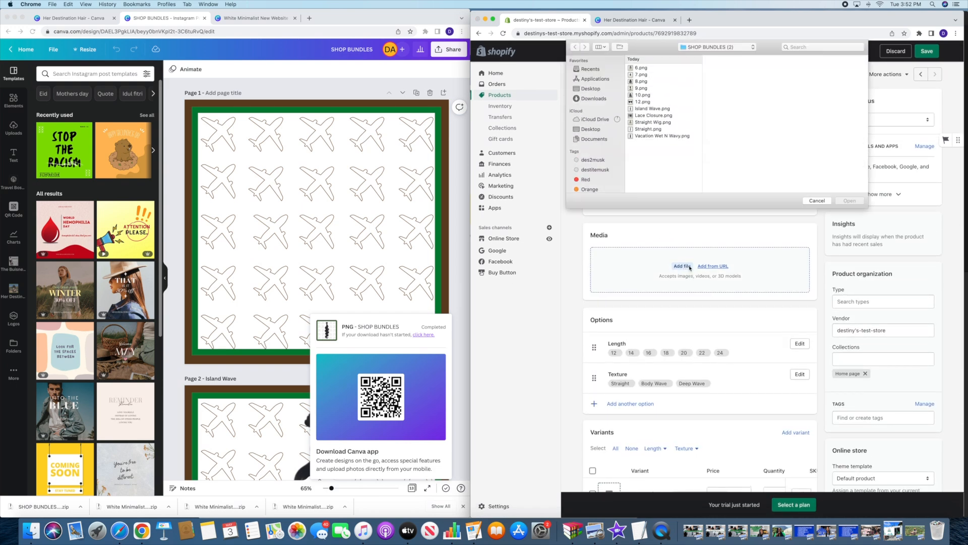
pyautogui.click(655, 116)
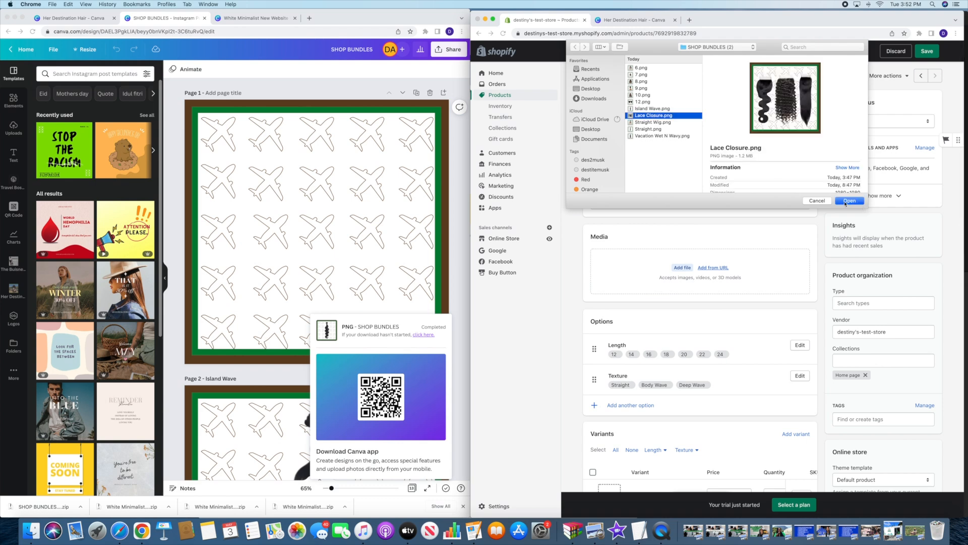
pyautogui.click(845, 202)
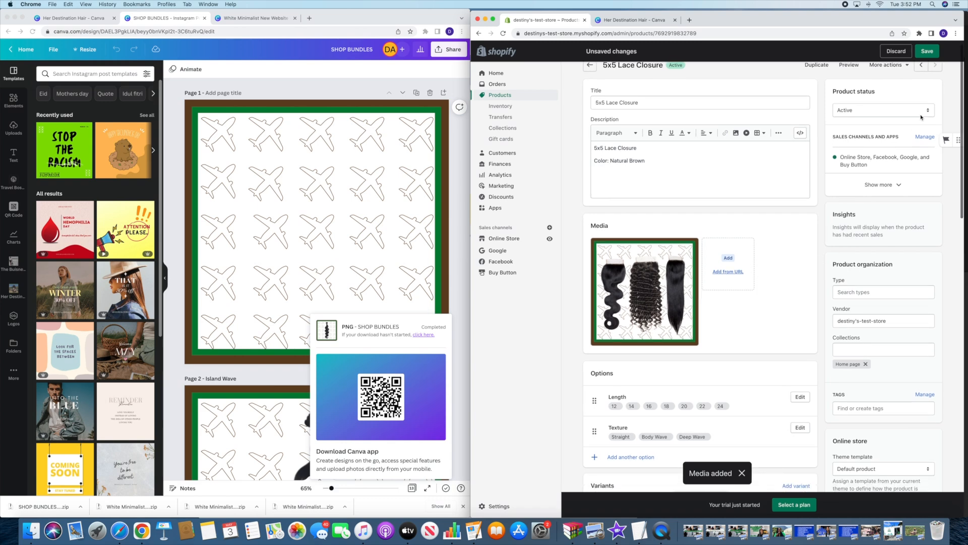
pyautogui.scroll(-1, 914, 84)
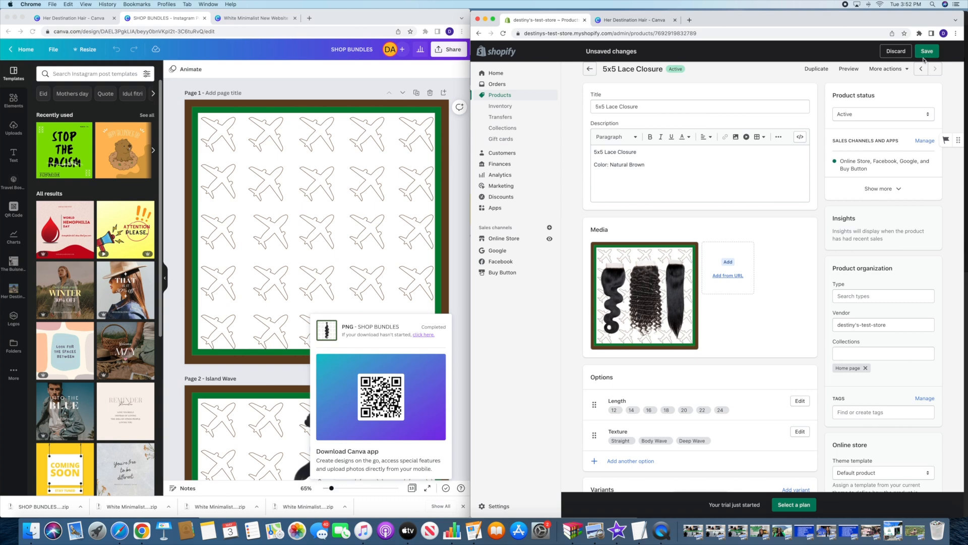
pyautogui.click(926, 53)
# Duplicate the 5x5 Lace Closure as an active product titled "13x4 Lace Frontal", without copying the images
pyautogui.click(816, 77)
pyautogui.moveTo(644, 212); pyautogui.dragTo(611, 212)
pyautogui.write('13')
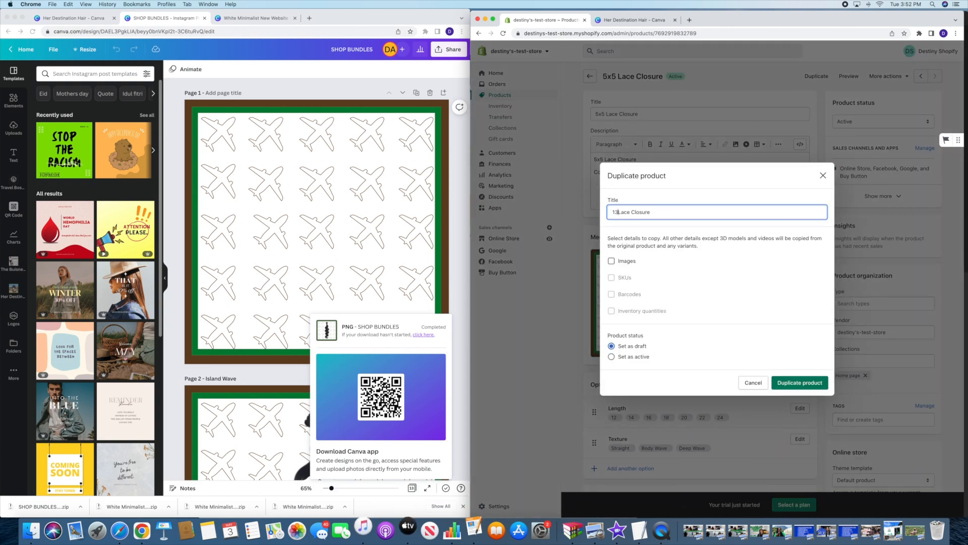
pyautogui.write(' X4')
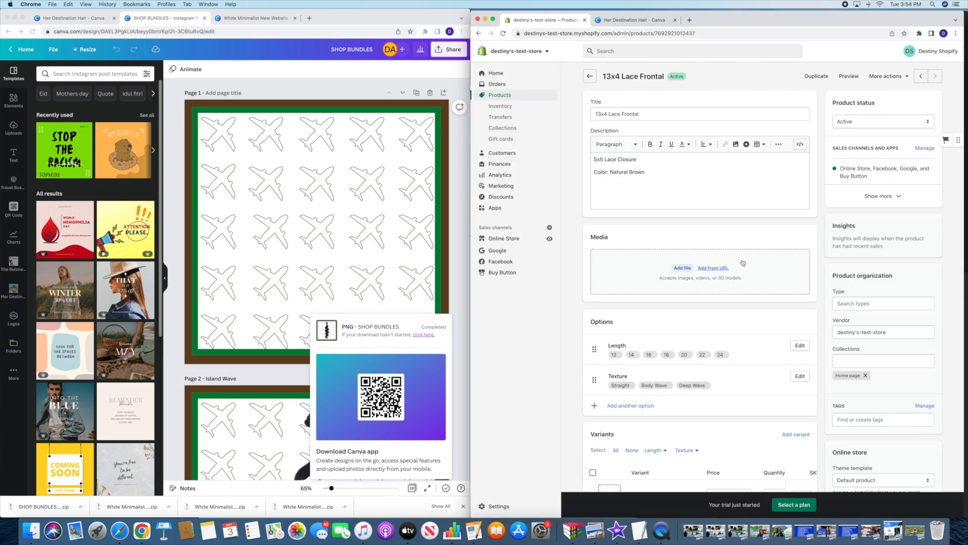
# Change the description's first line to "5x5 Lace Frontal" and save the product with 12.png uploaded as its media
pyautogui.doubleClick(635, 159)
pyautogui.write('Frontal')
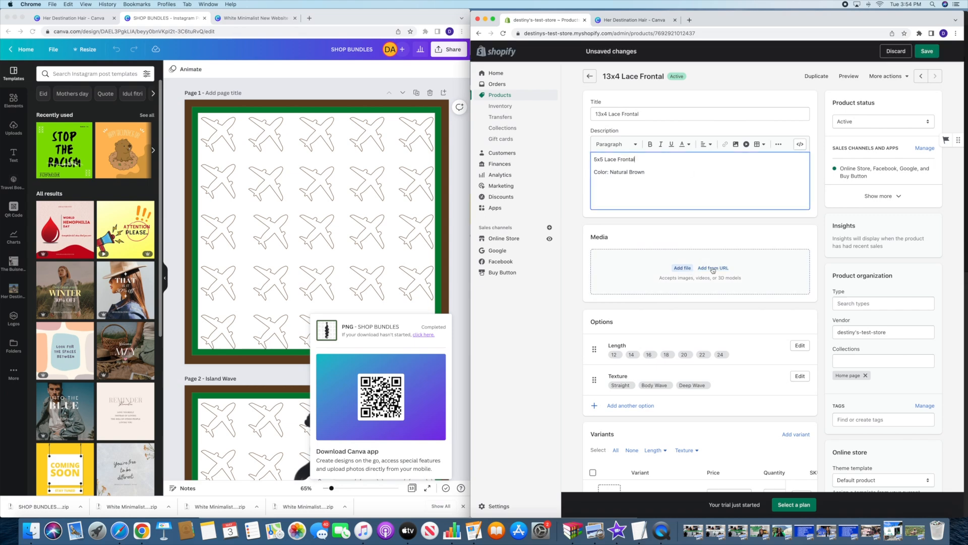
pyautogui.click(645, 273)
pyautogui.click(643, 102)
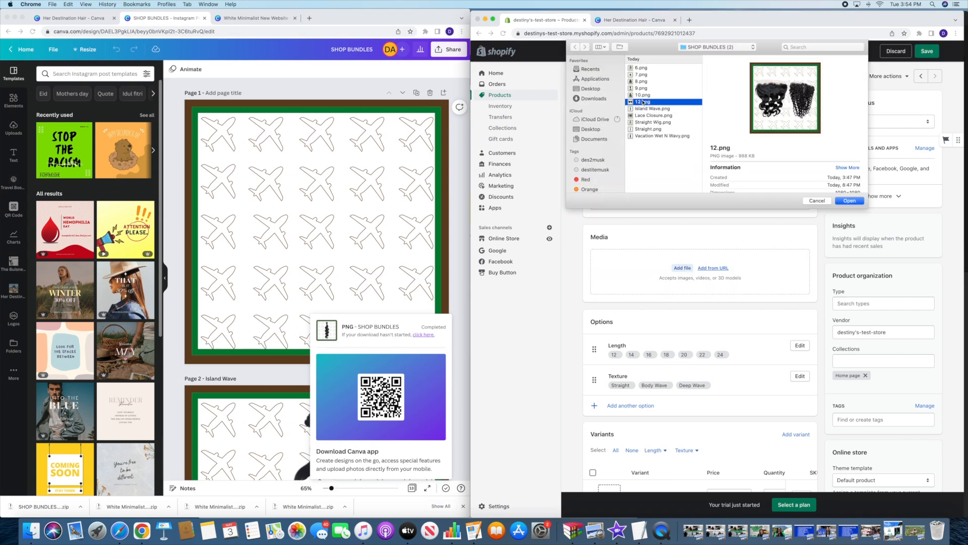
pyautogui.click(850, 201)
pyautogui.scroll(5, 770, 268)
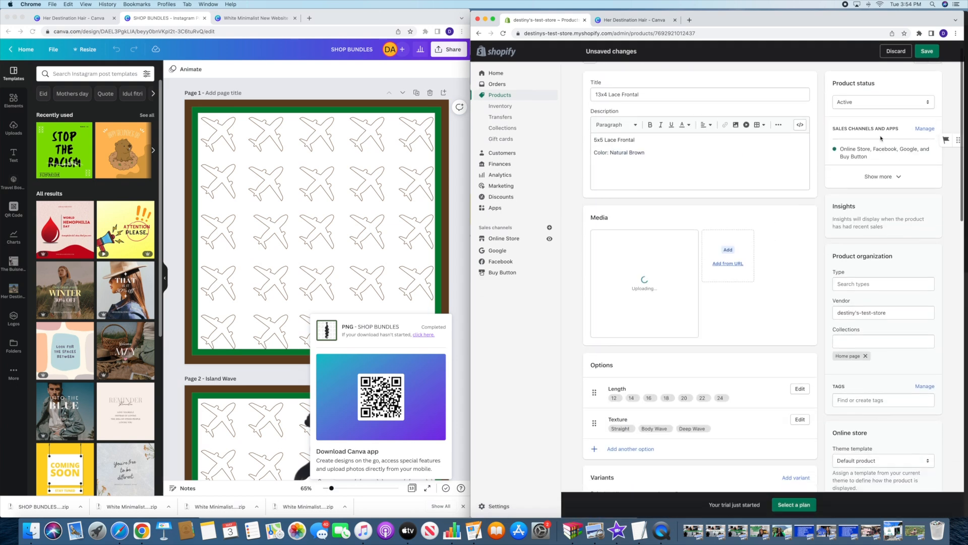
pyautogui.click(927, 52)
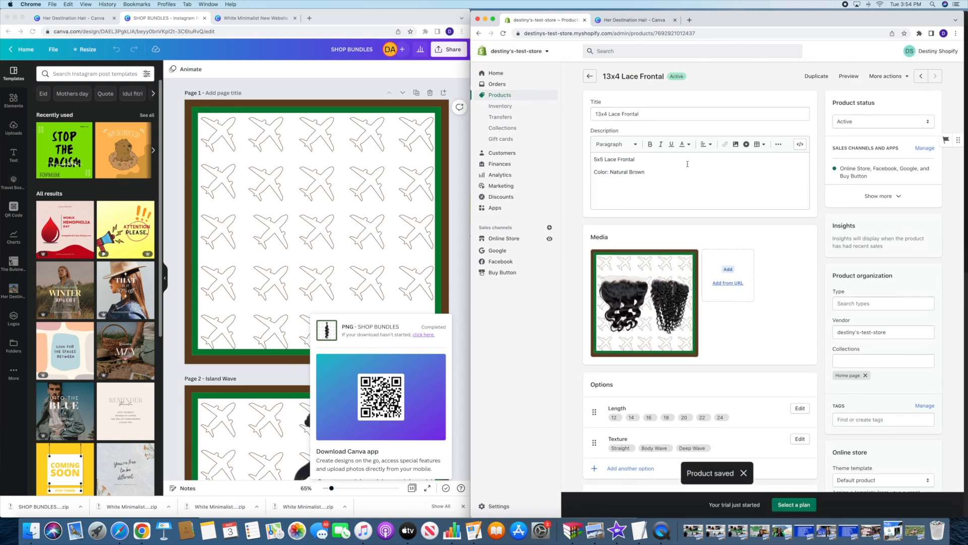
# Open the Straight Bundle from the product list, then set its status to Active and save it
pyautogui.click(499, 94)
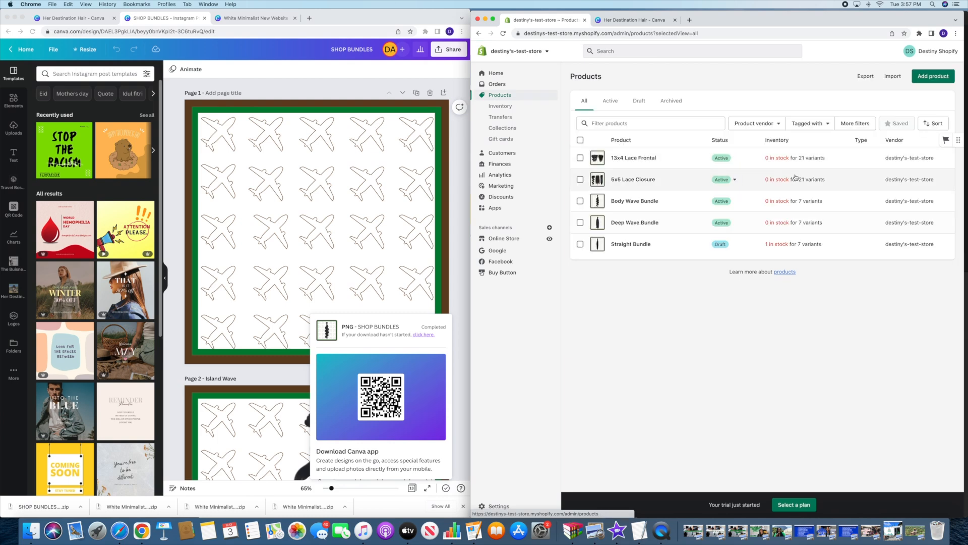
pyautogui.click(732, 245)
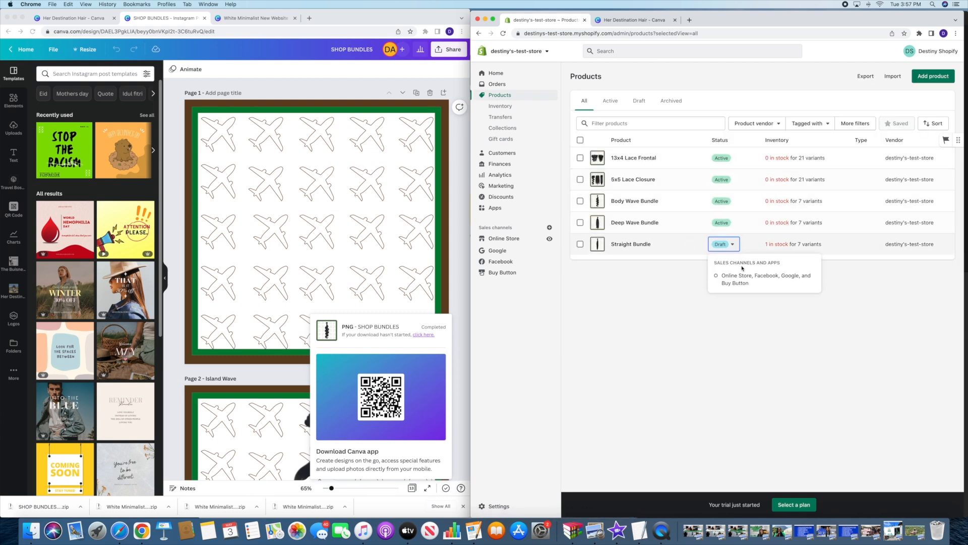
pyautogui.click(886, 289)
pyautogui.click(627, 245)
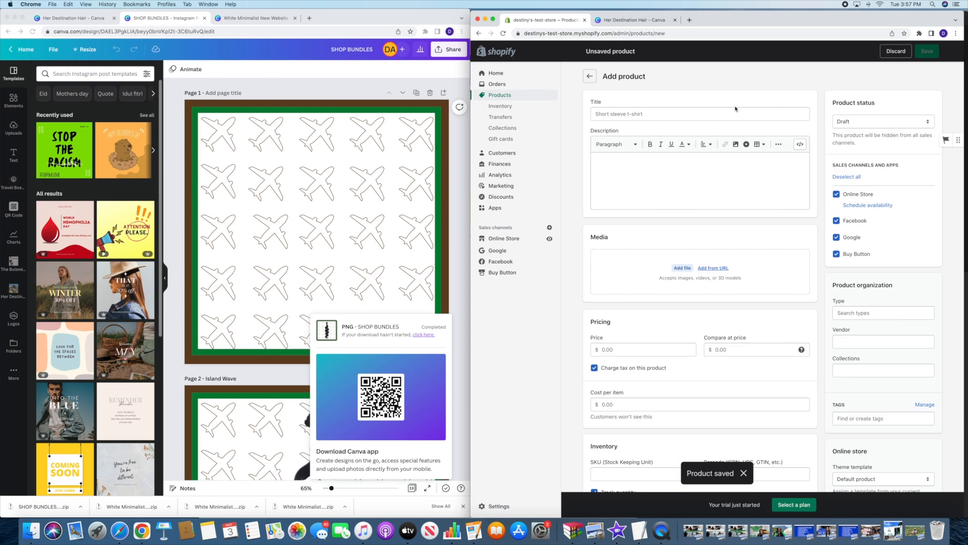
# Title the new product "Lace Closure Wig" and enter "Lace Closure Wig" as its description
pyautogui.click(649, 113)
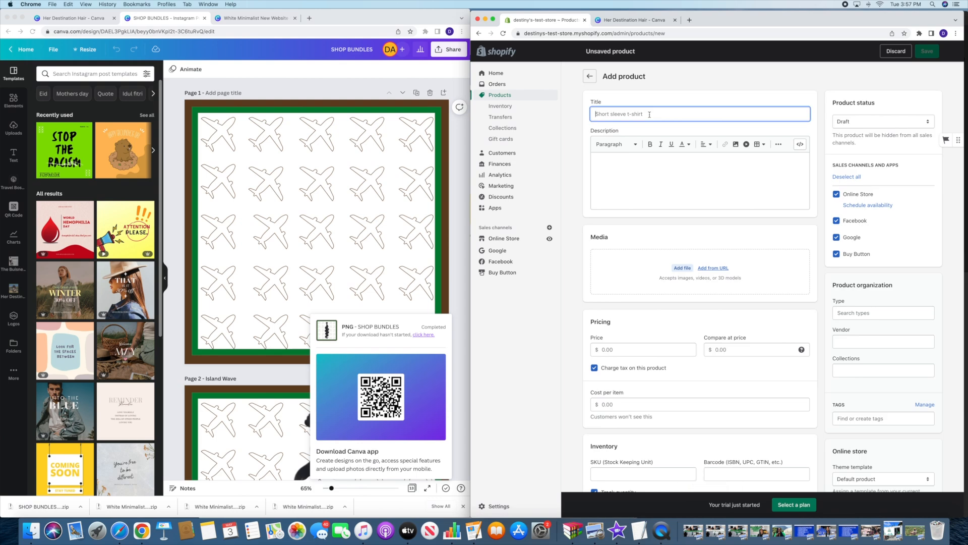
pyautogui.write('LAce CLosure Wig')
pyautogui.scroll(-1, 649, 113)
pyautogui.scroll(2, 700, 114)
pyautogui.click(614, 114)
pyautogui.press('BackSpace')
pyautogui.write('l')
pyautogui.scroll(-2, 700, 136)
pyautogui.click(648, 136)
pyautogui.write('Lace Closure Wig')
pyautogui.scroll(2, 700, 136)
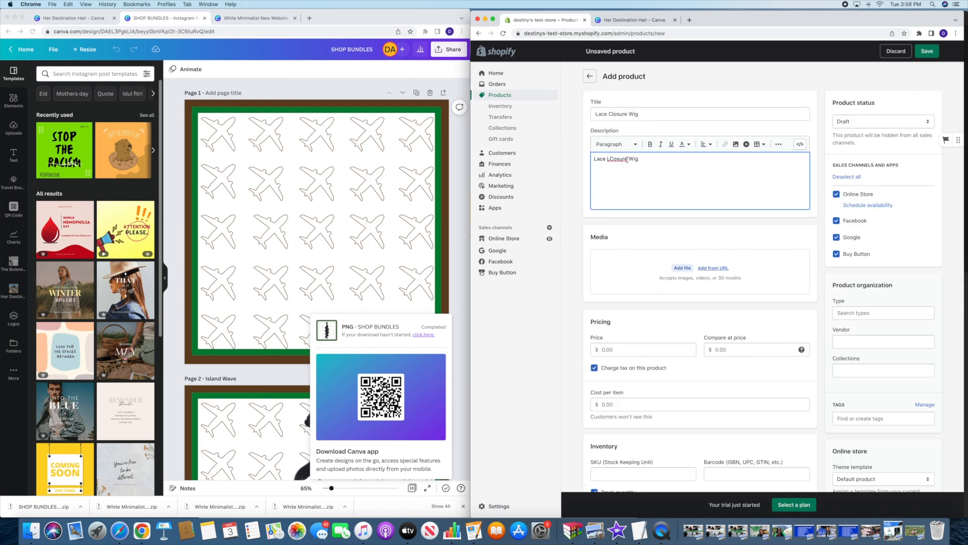
# Preview the wig images and upload Straight Wig.png as the new product's media
pyautogui.click(683, 268)
pyautogui.click(643, 77)
pyautogui.click(643, 89)
pyautogui.click(643, 102)
pyautogui.click(651, 122)
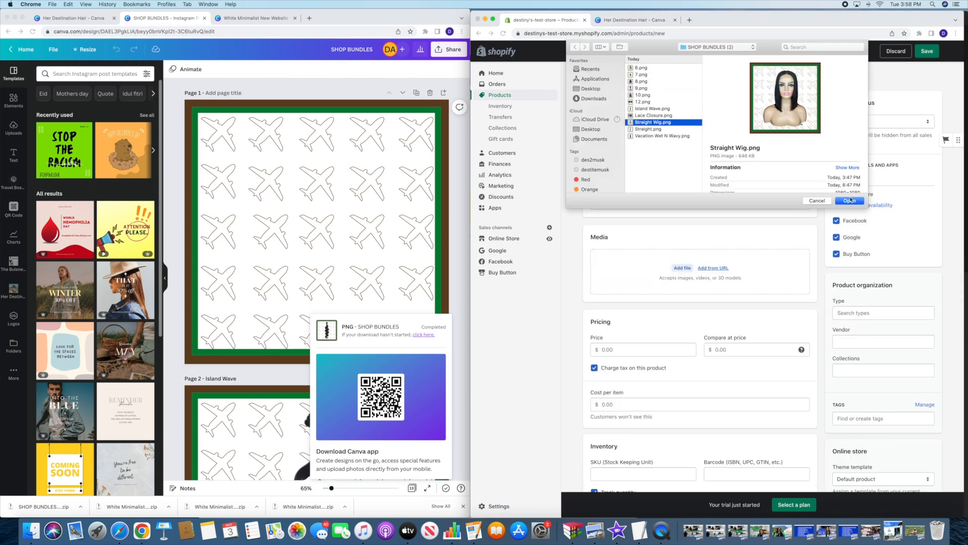
pyautogui.click(851, 202)
# Extend the product title to "Lace Closure Wig- Straight" and set the price to 250.00
pyautogui.click(655, 114)
pyautogui.write('- Straight')
pyautogui.scroll(-4, 690, 270)
pyautogui.click(649, 221)
pyautogui.write('200.00')
# Fill in the product's shipping details, choosing the United States as country of origin
pyautogui.scroll(-5, 696, 311)
pyautogui.moveTo(607, 271); pyautogui.dragTo(574, 271)
pyautogui.scroll(-1, 730, 303)
pyautogui.click(726, 320)
pyautogui.write('united s')
pyautogui.press('Return')
# Set the straight wig product's status to Active and save the product
pyautogui.scroll(-2, 726, 323)
pyautogui.click(930, 477)
pyautogui.click(884, 159)
pyautogui.click(877, 150)
pyautogui.click(929, 51)
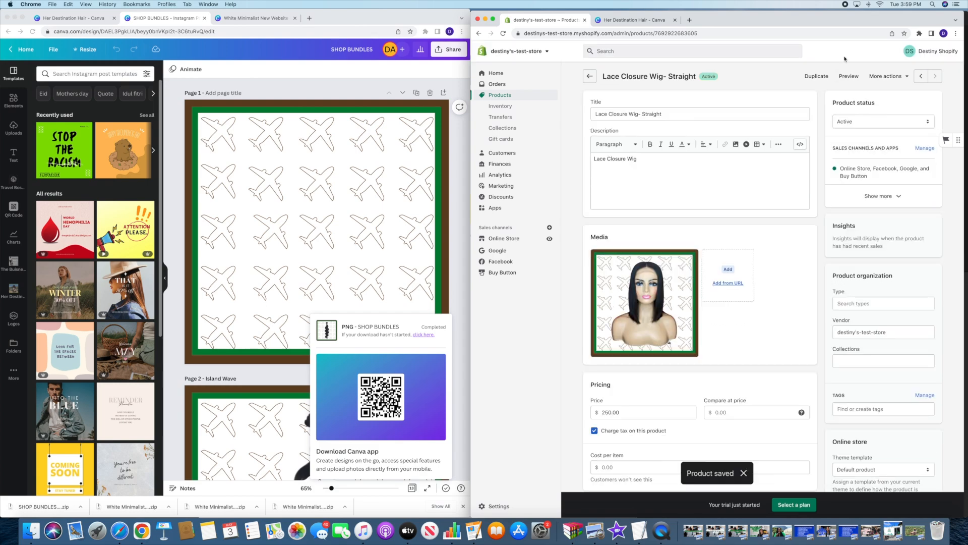
# Duplicate the straight wig as an active product titled "Lace Closure Wig- Curly", without copying the images
pyautogui.click(816, 76)
pyautogui.moveTo(633, 212); pyautogui.dragTo(582, 212)
pyautogui.click(612, 357)
pyautogui.click(800, 399)
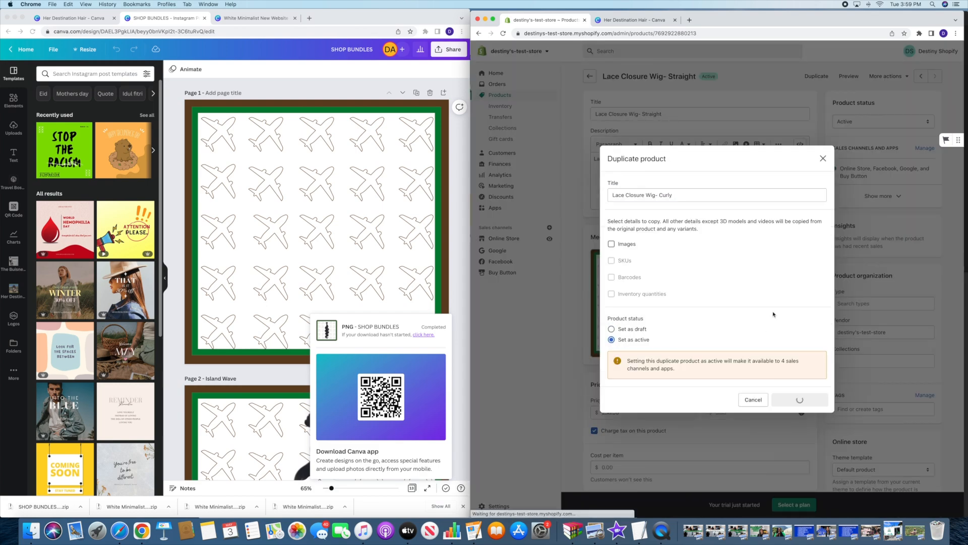
# Save the curly wig product with 6.png uploaded as its media, and return to the product list
pyautogui.click(681, 264)
pyautogui.click(643, 69)
pyautogui.click(850, 201)
pyautogui.scroll(-12, 806, 323)
pyautogui.scroll(1, 836, 339)
pyautogui.scroll(-2, 811, 205)
pyautogui.scroll(13, 810, 205)
pyautogui.click(707, 174)
pyautogui.click(590, 85)
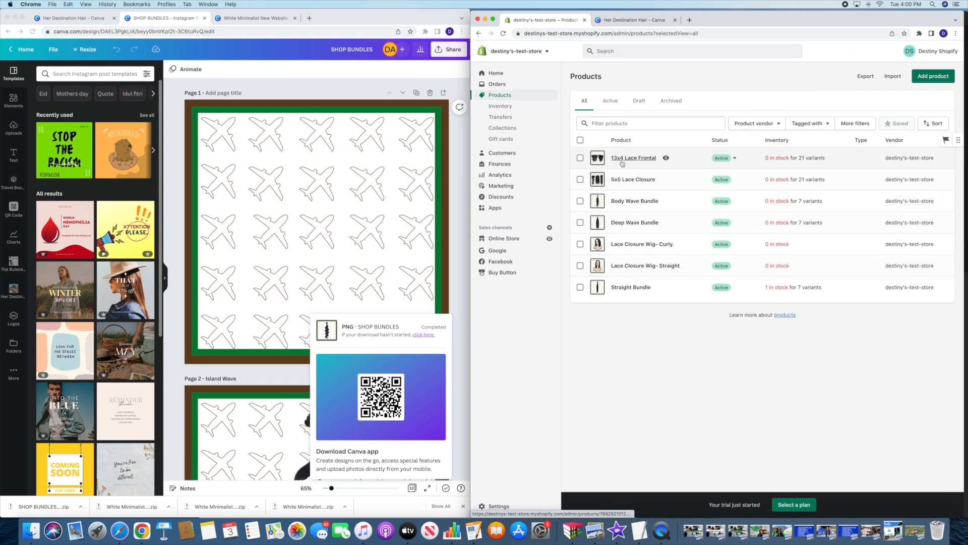
# Open the Dawn theme for customizing and look over the featured products on the home page
pyautogui.click(501, 239)
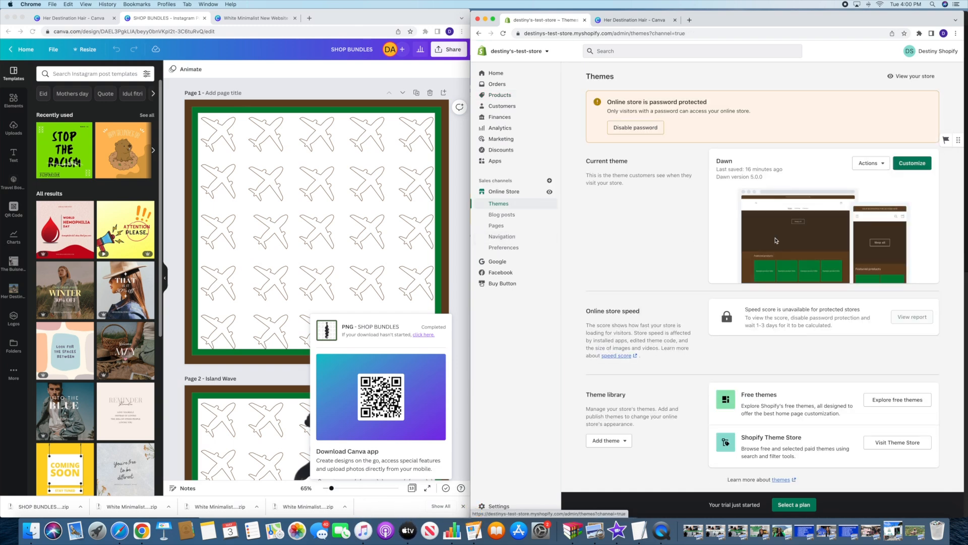
pyautogui.click(910, 164)
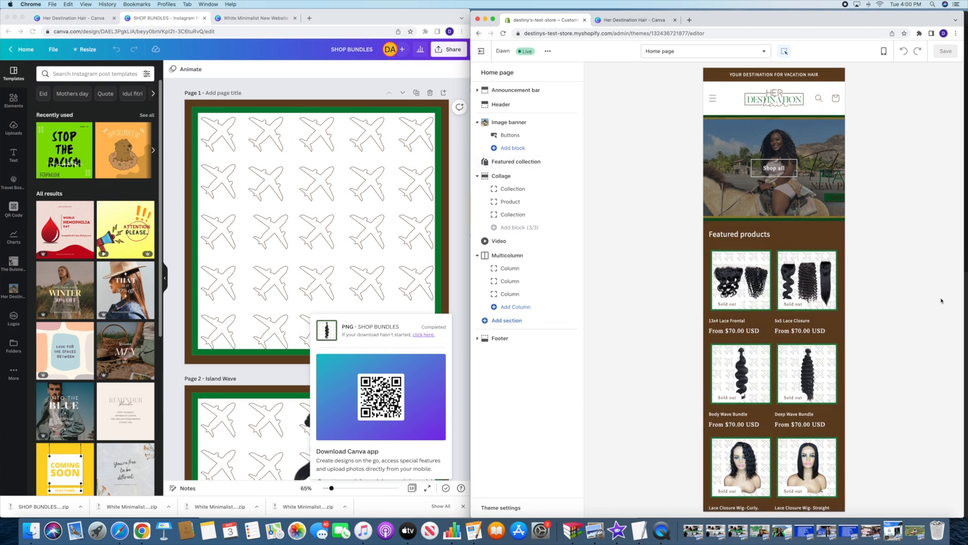
pyautogui.scroll(-2, 808, 367)
pyautogui.scroll(-5, 807, 367)
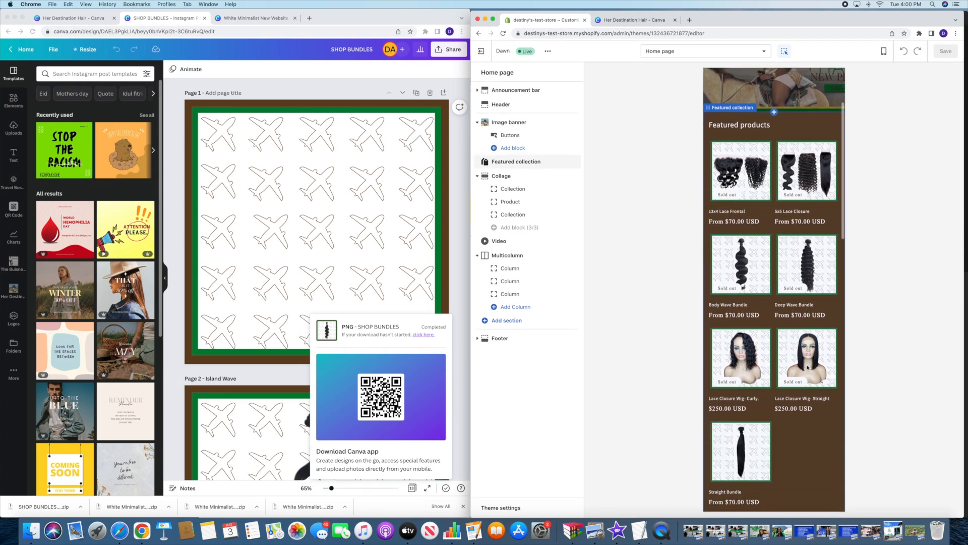
# Change the heading of the home page's featured products section to "Shop Bundles"
pyautogui.scroll(-4, 808, 367)
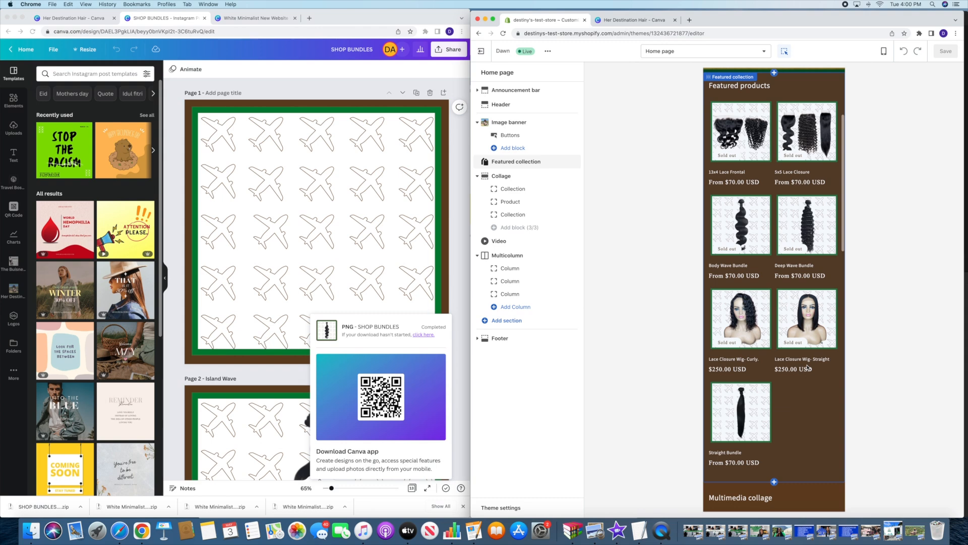
pyautogui.scroll(9, 808, 367)
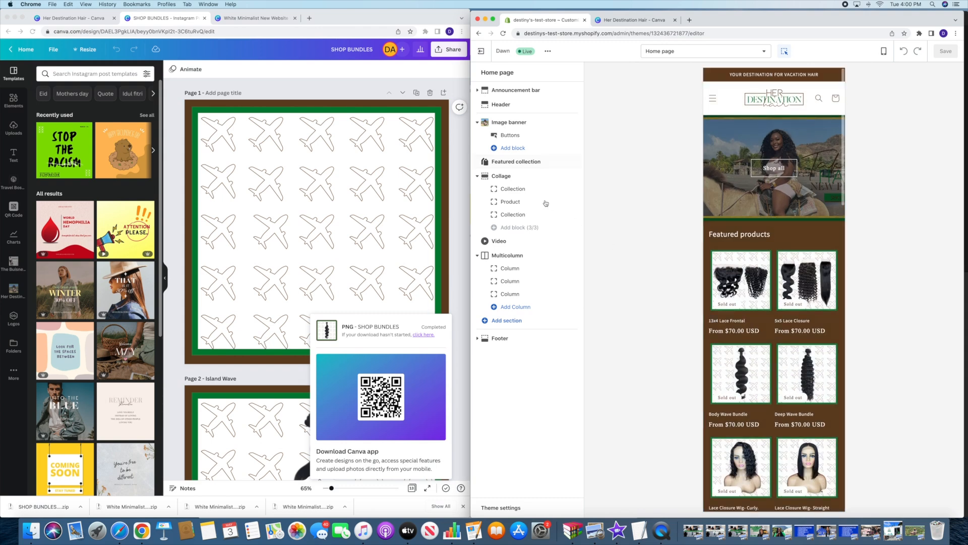
pyautogui.click(517, 163)
pyautogui.moveTo(533, 103); pyautogui.dragTo(509, 102)
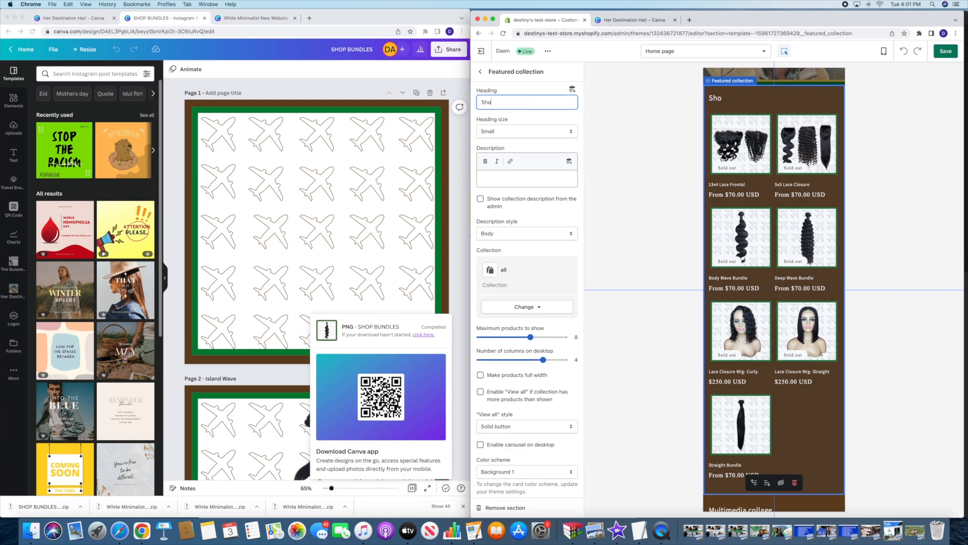
# Remove the Collage section from the home page
pyautogui.scroll(2, 479, 110)
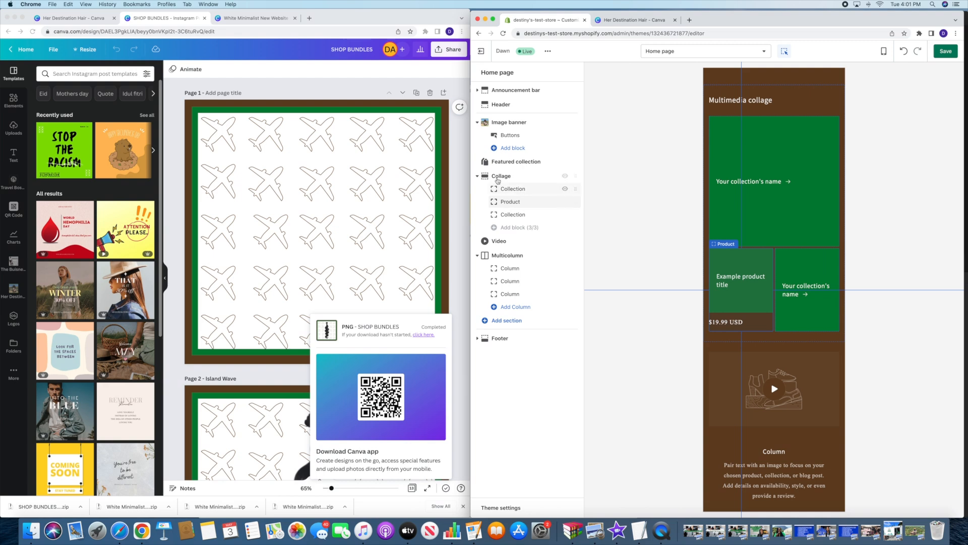
pyautogui.click(524, 181)
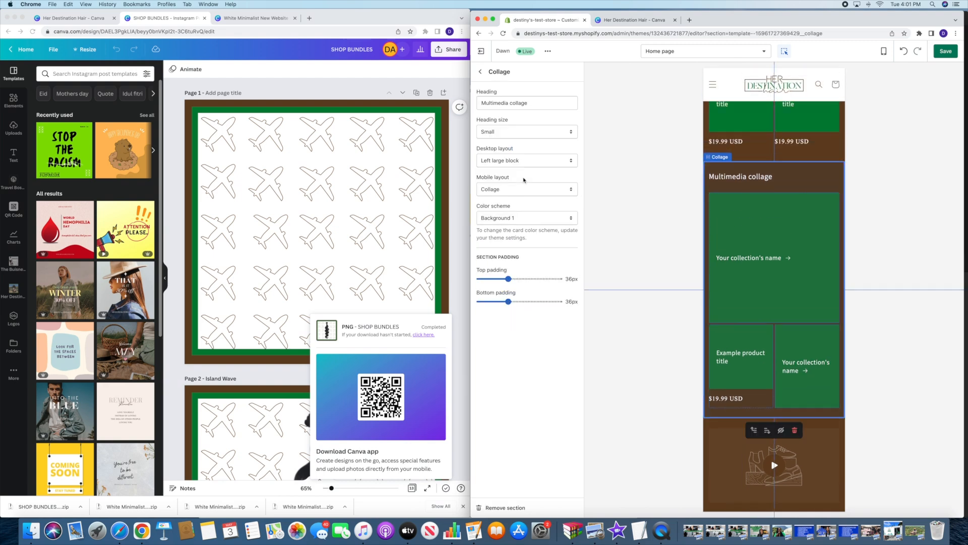
pyautogui.click(511, 509)
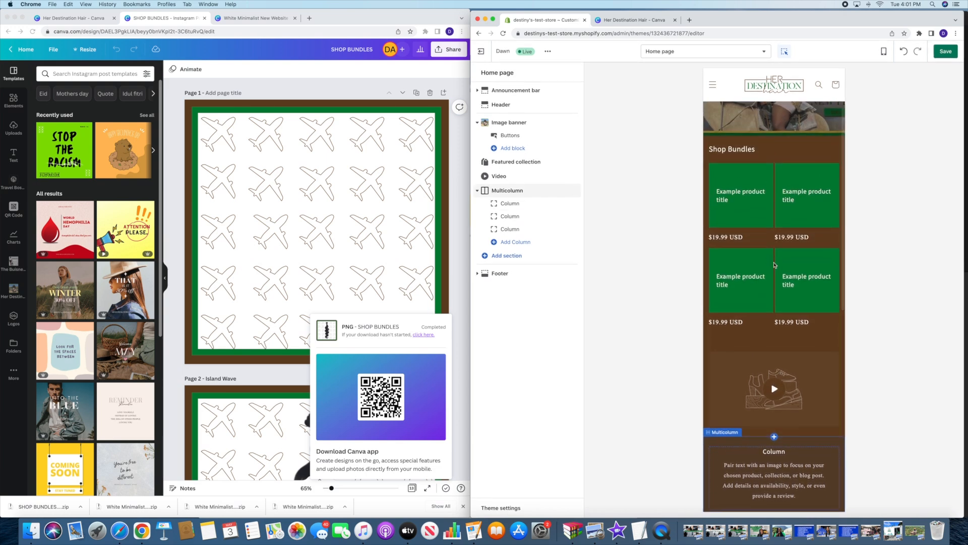
# Add a Slideshow section to the home page below the Multicolumn section
pyautogui.click(514, 257)
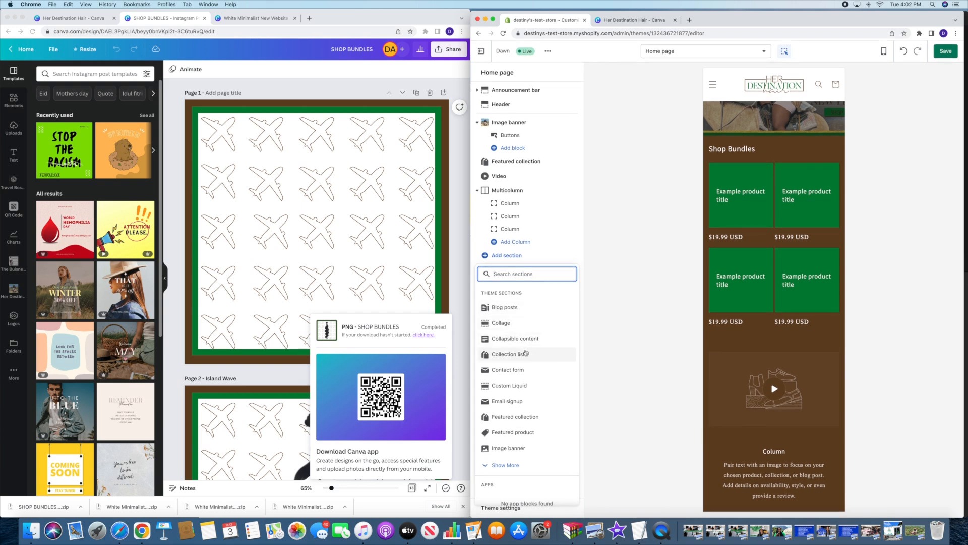
pyautogui.scroll(-2, 525, 417)
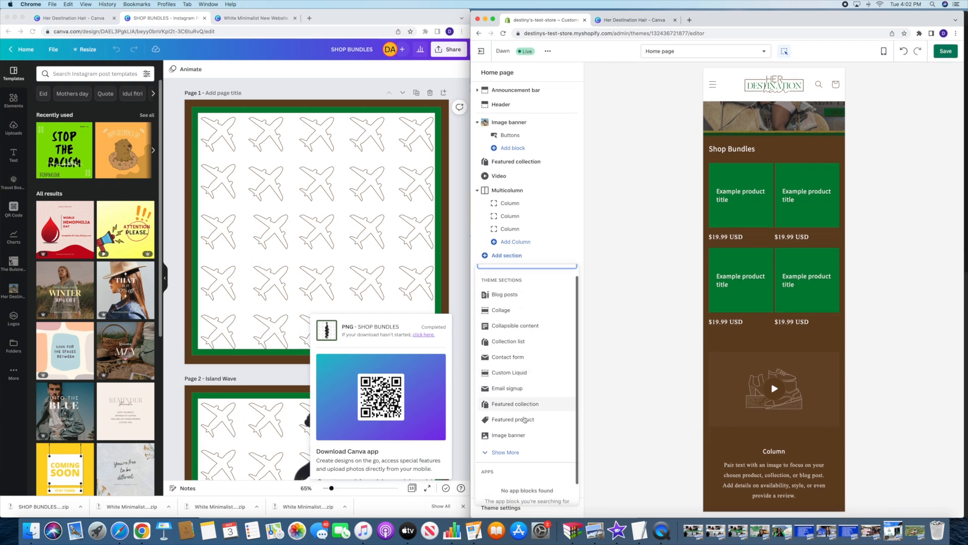
pyautogui.scroll(-1, 514, 430)
pyautogui.click(514, 429)
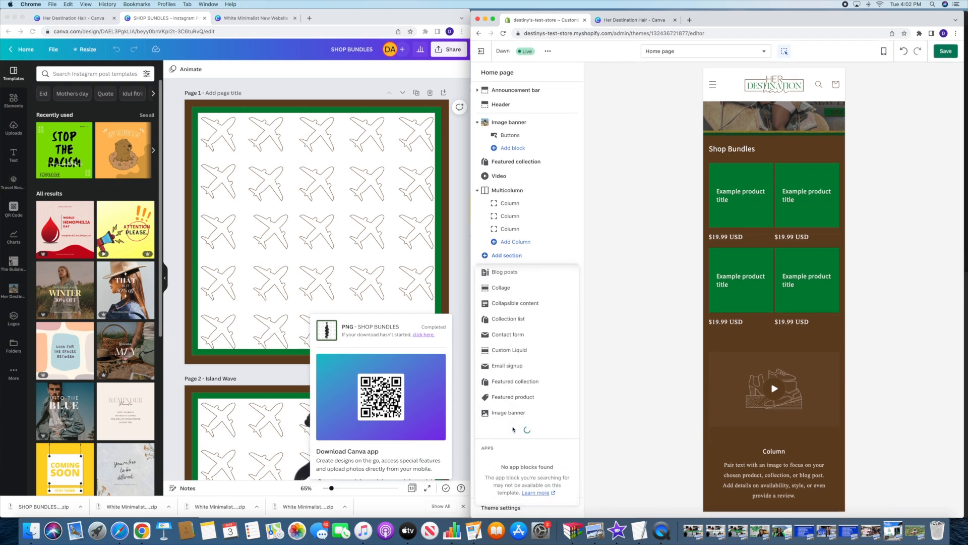
pyautogui.scroll(-3, 539, 393)
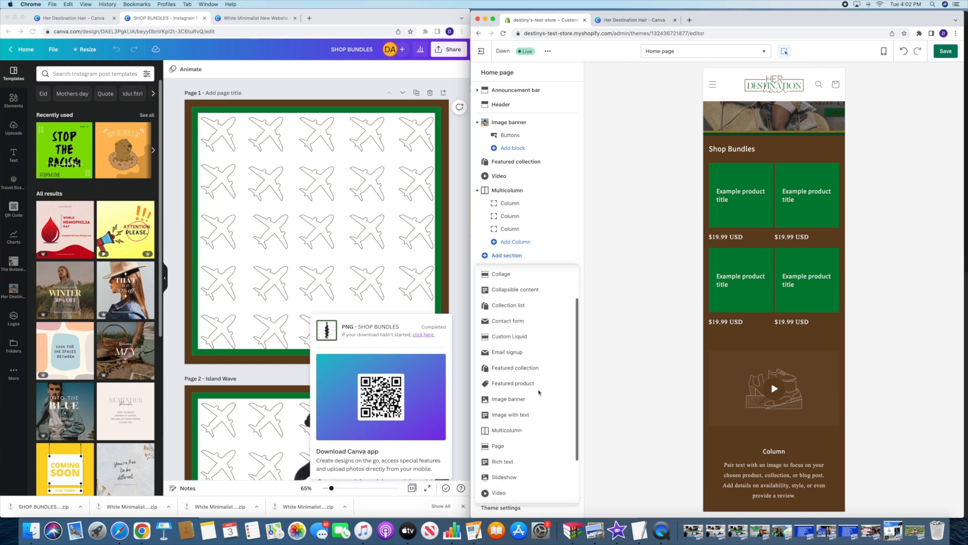
pyautogui.scroll(-2, 524, 414)
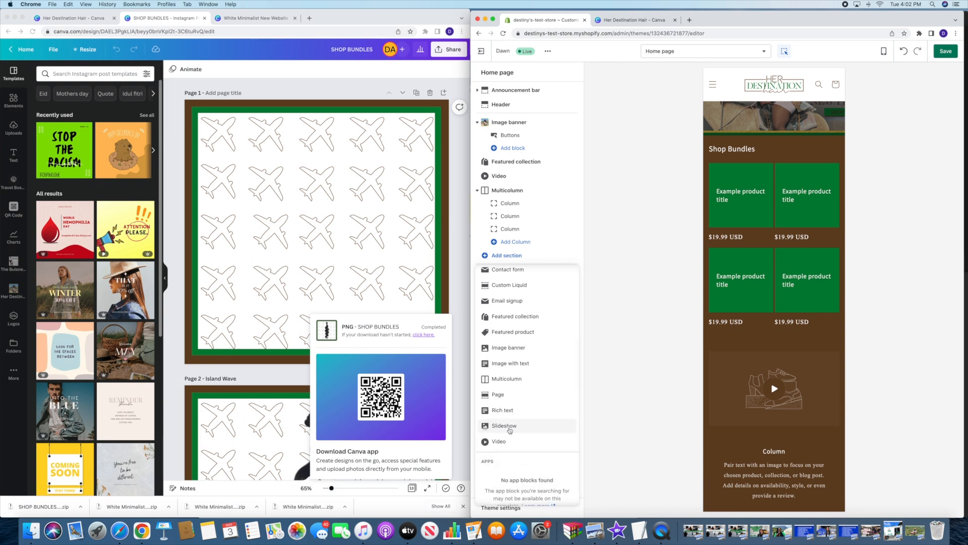
pyautogui.click(505, 426)
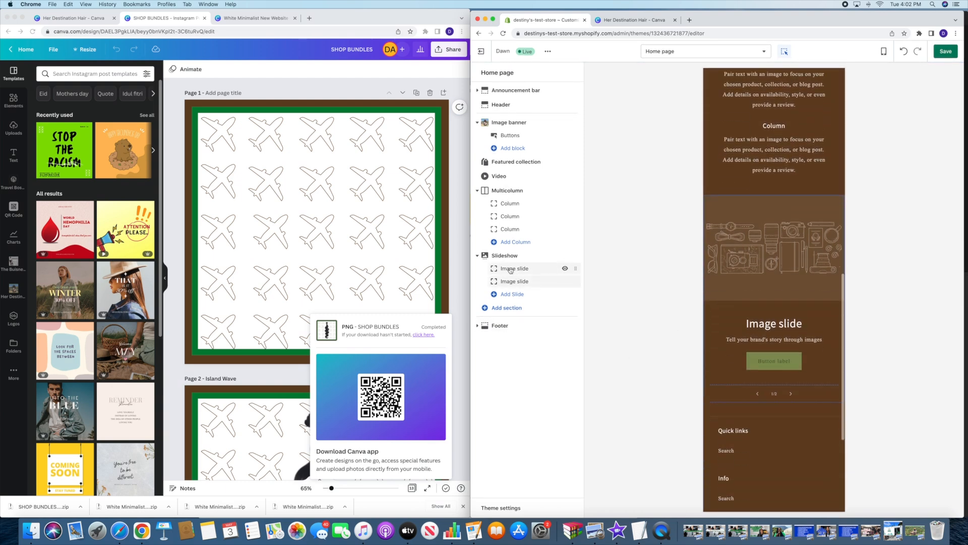
# Give the slideshow's first slide the horse-riding photo and move the slideshow above the featured collection, in place of the image banner
pyautogui.click(560, 269)
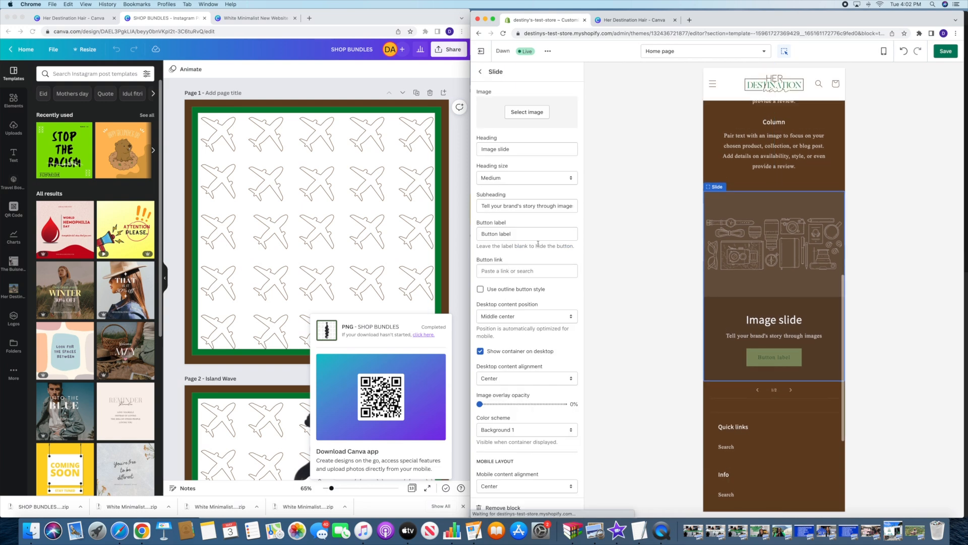
pyautogui.click(527, 112)
pyautogui.click(556, 137)
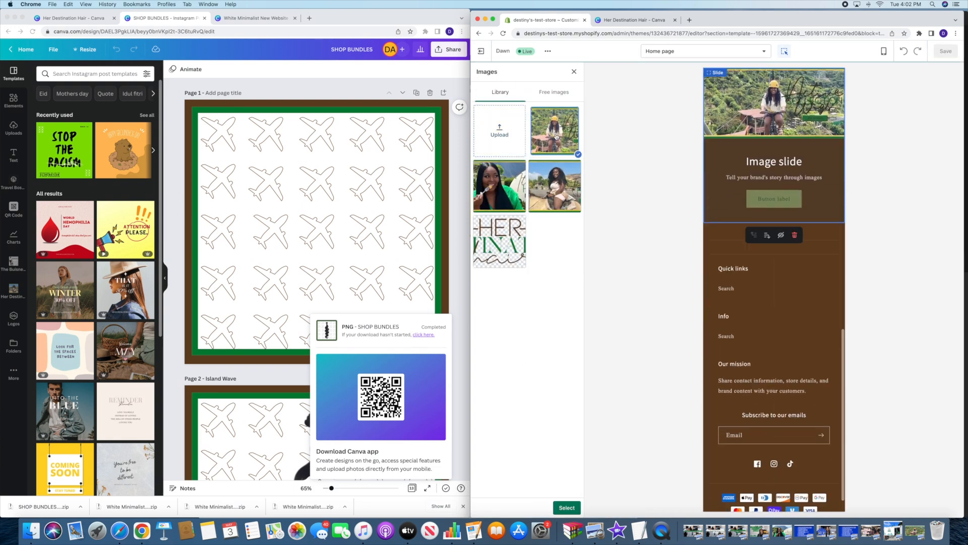
pyautogui.click(565, 189)
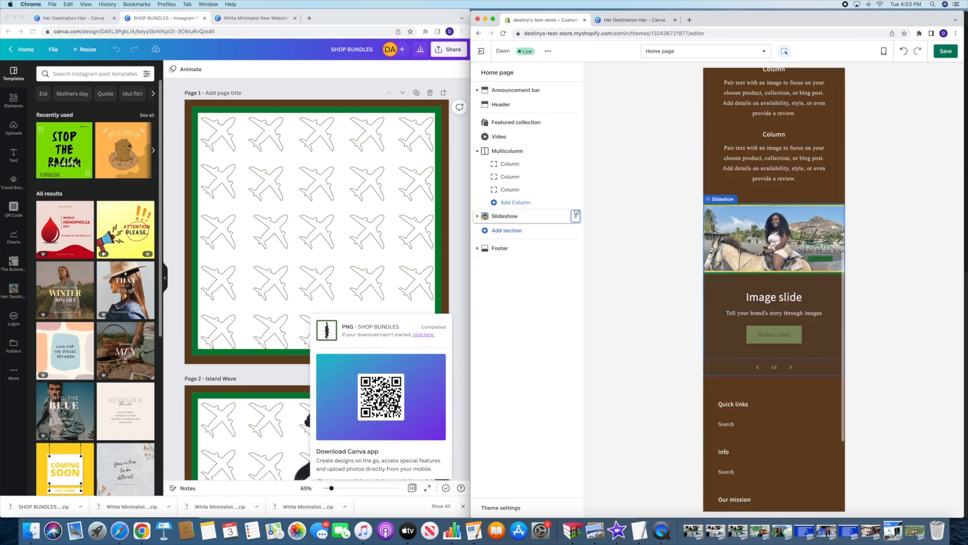
pyautogui.moveTo(574, 215); pyautogui.dragTo(567, 124)
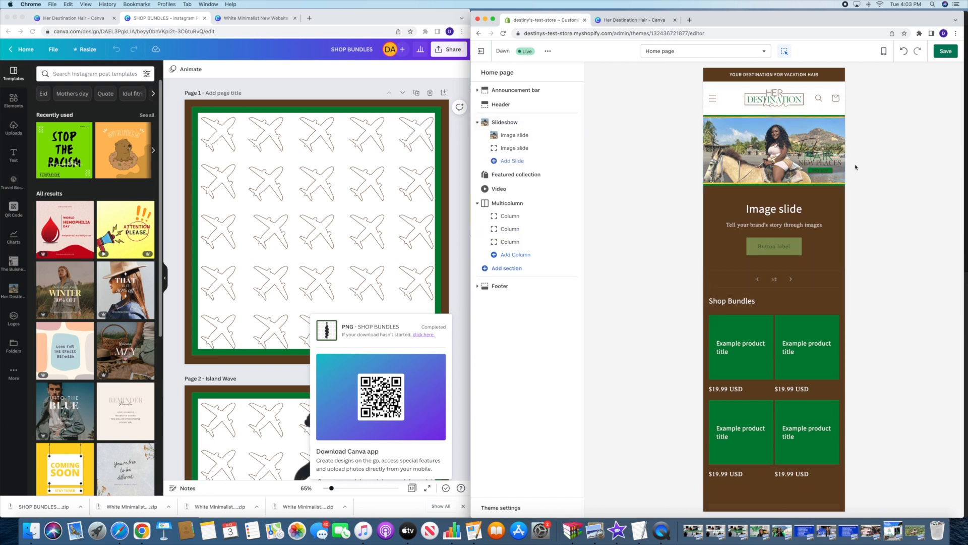
# Add a second Slideshow section below the Multicolumn section
pyautogui.click(494, 269)
pyautogui.click(505, 478)
pyautogui.scroll(-5, 541, 429)
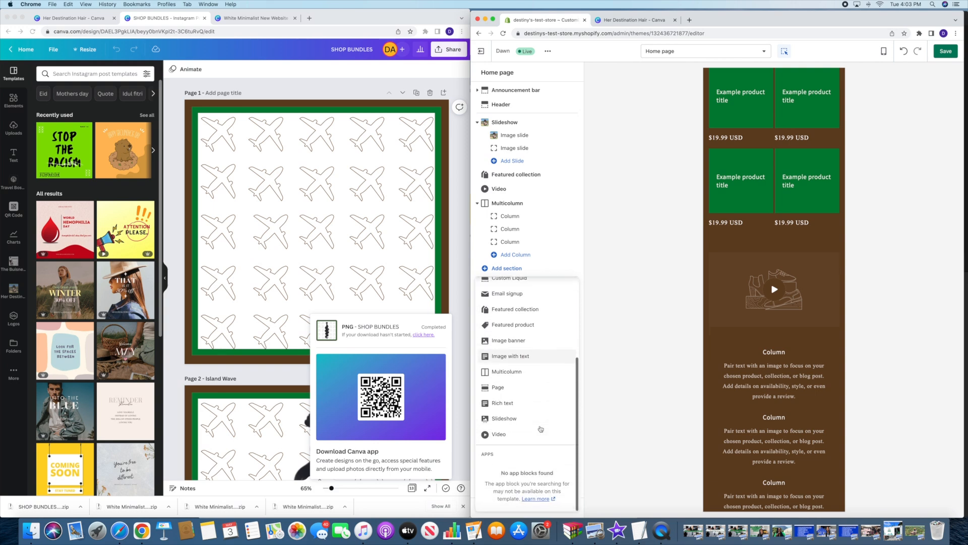
pyautogui.click(516, 419)
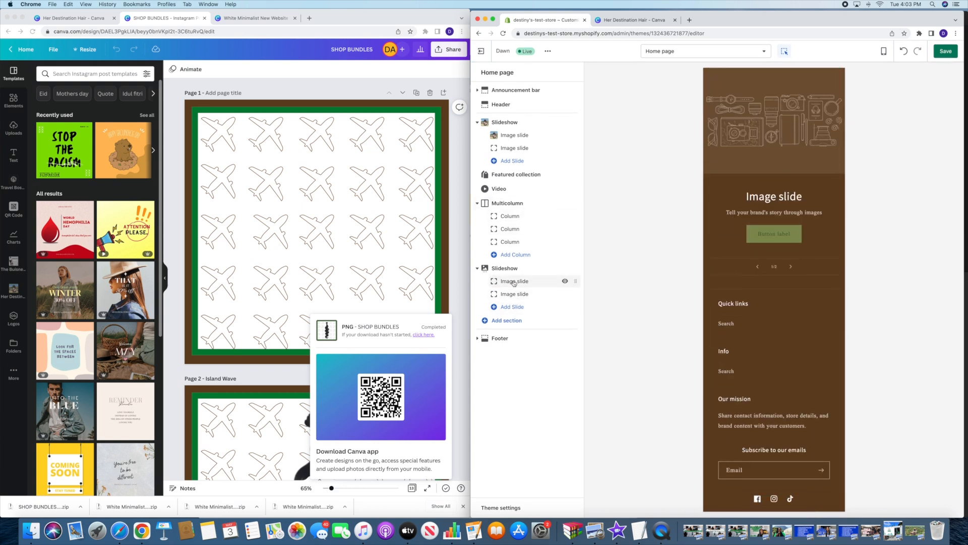
# Set the first image slide of the second slideshow to the "It's the Hair" photo from the image library
pyautogui.click(528, 282)
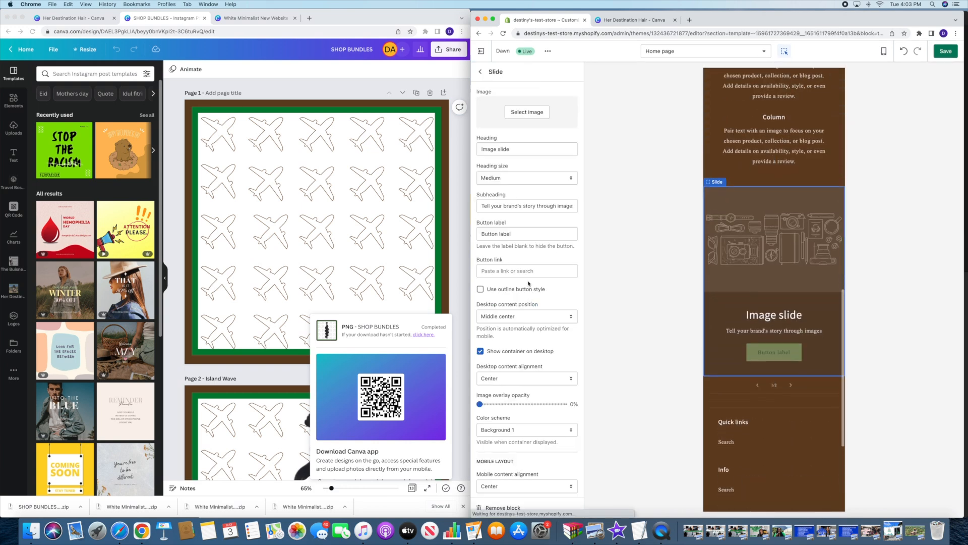
pyautogui.click(524, 109)
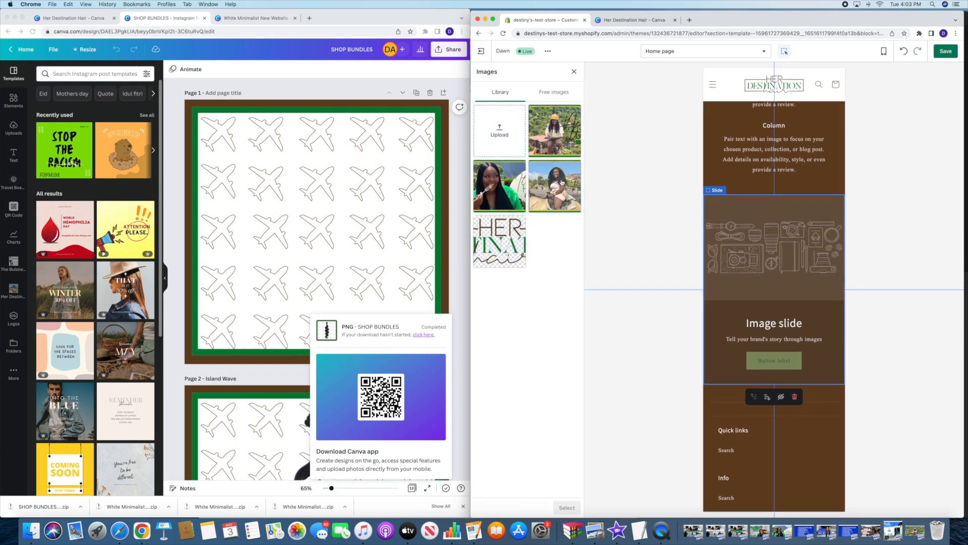
pyautogui.click(497, 183)
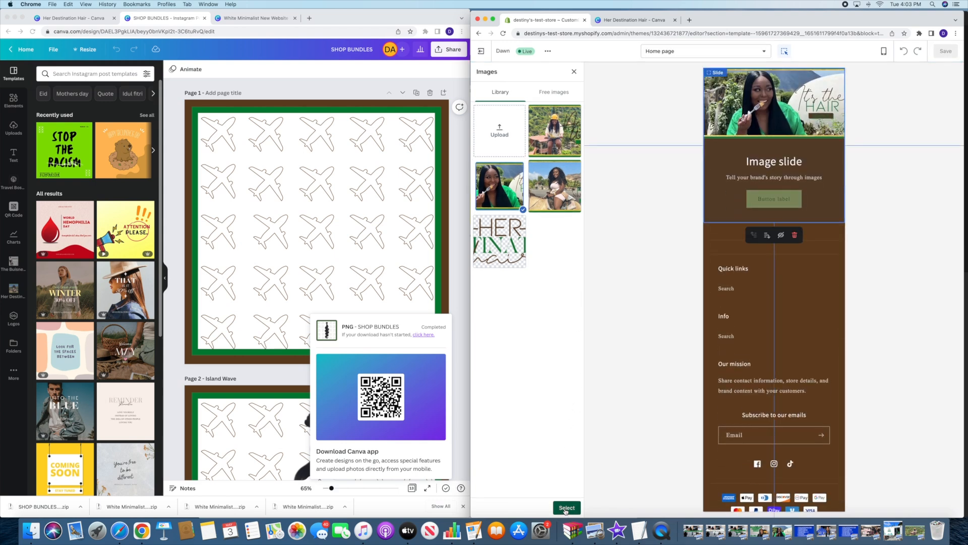
pyautogui.click(566, 508)
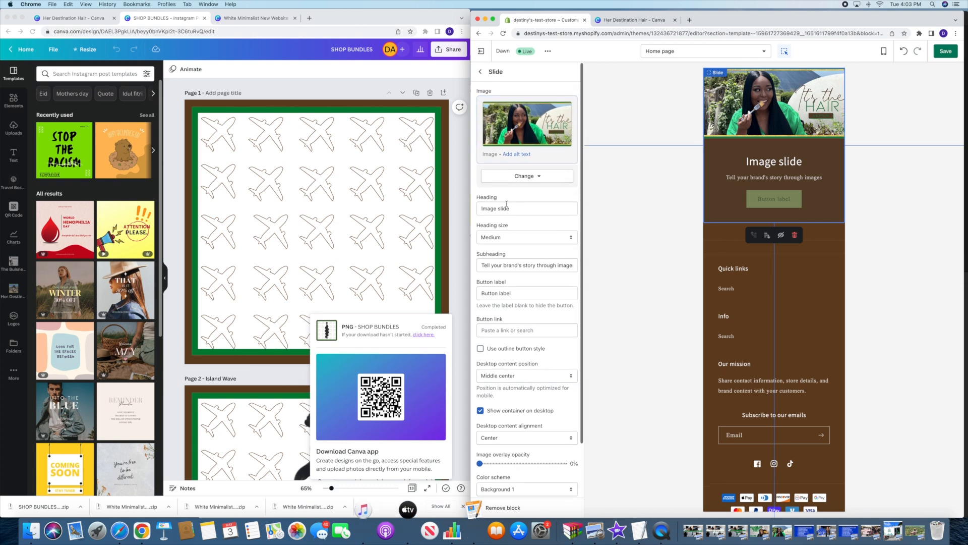
pyautogui.scroll(-2, 535, 331)
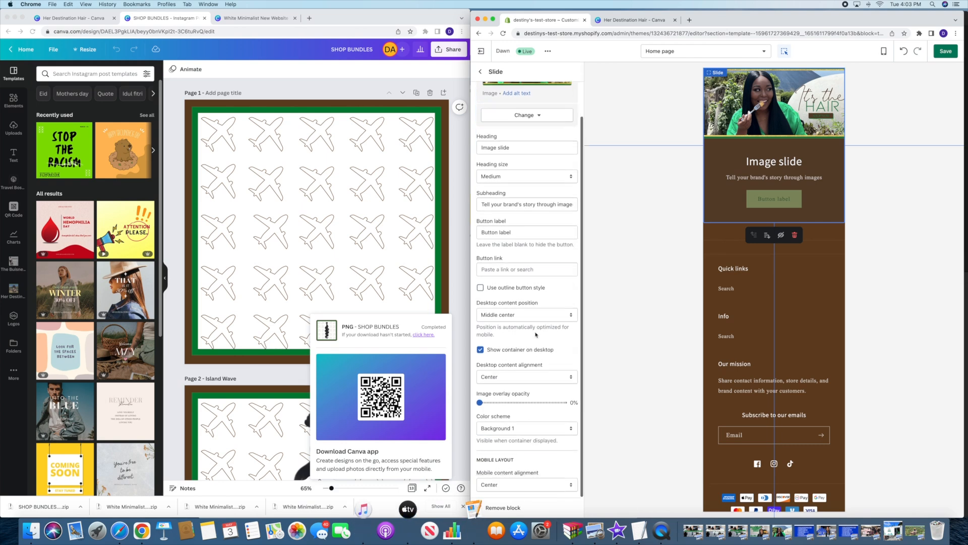
pyautogui.click(481, 74)
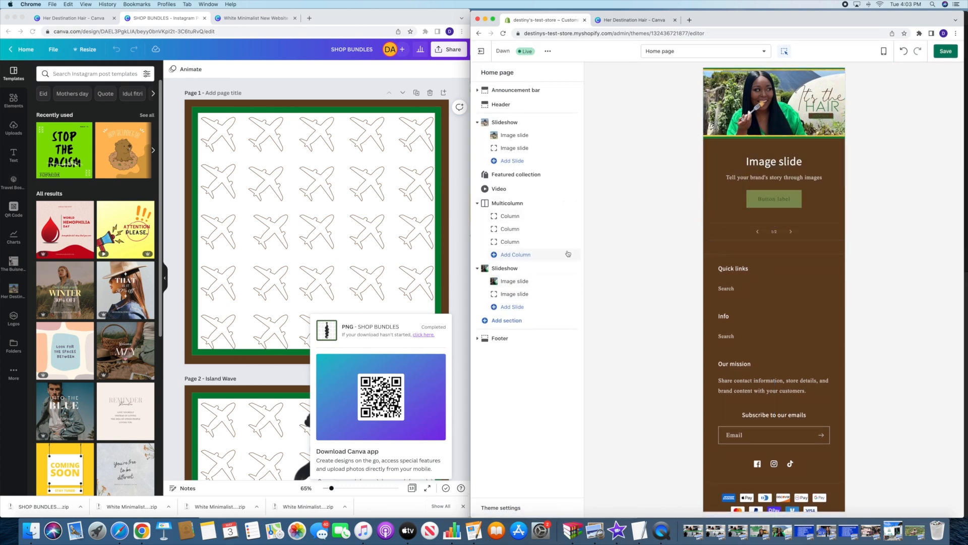
# Check the second slideshow's settings and add a Featured collection section below that slideshow
pyautogui.click(531, 273)
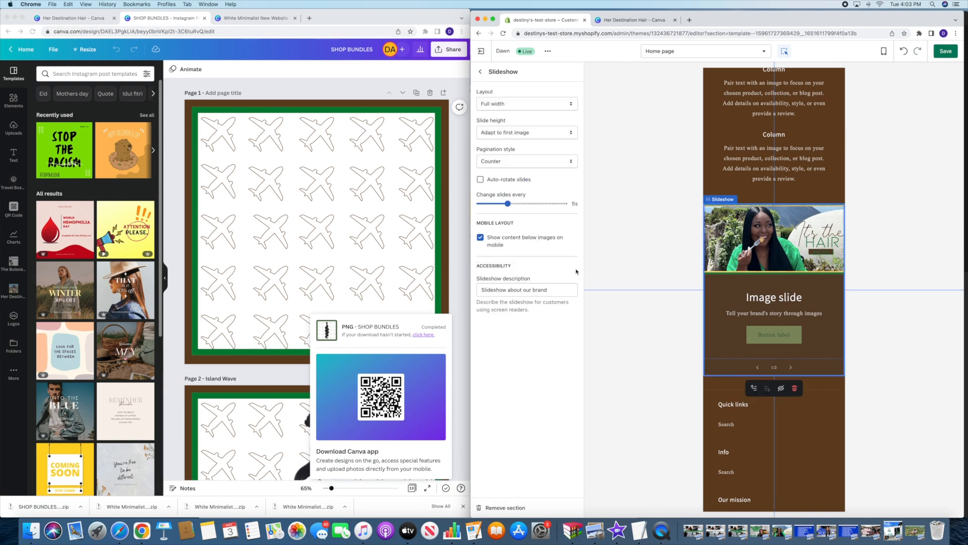
pyautogui.click(481, 72)
pyautogui.click(505, 321)
pyautogui.click(516, 219)
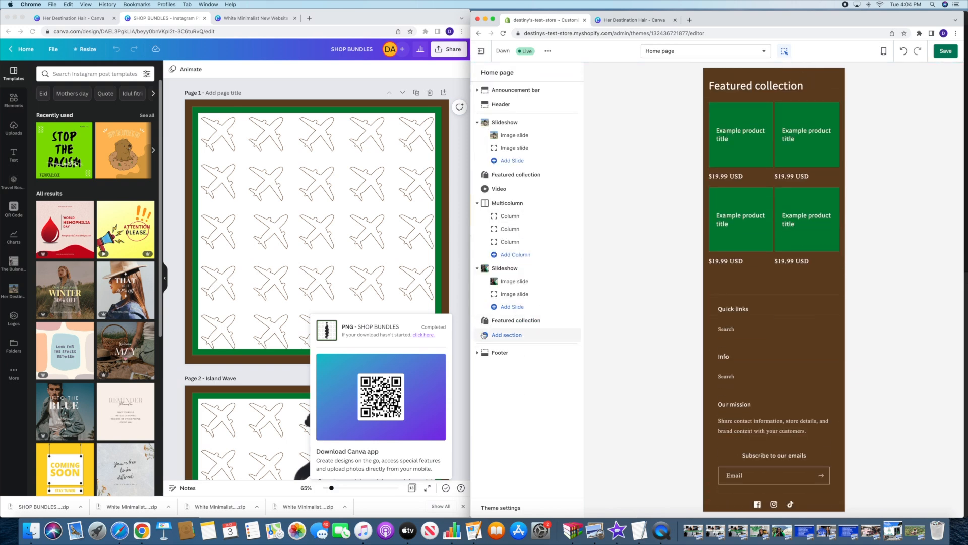
# Remove the Multicolumn and Video sections from the home page
pyautogui.click(547, 202)
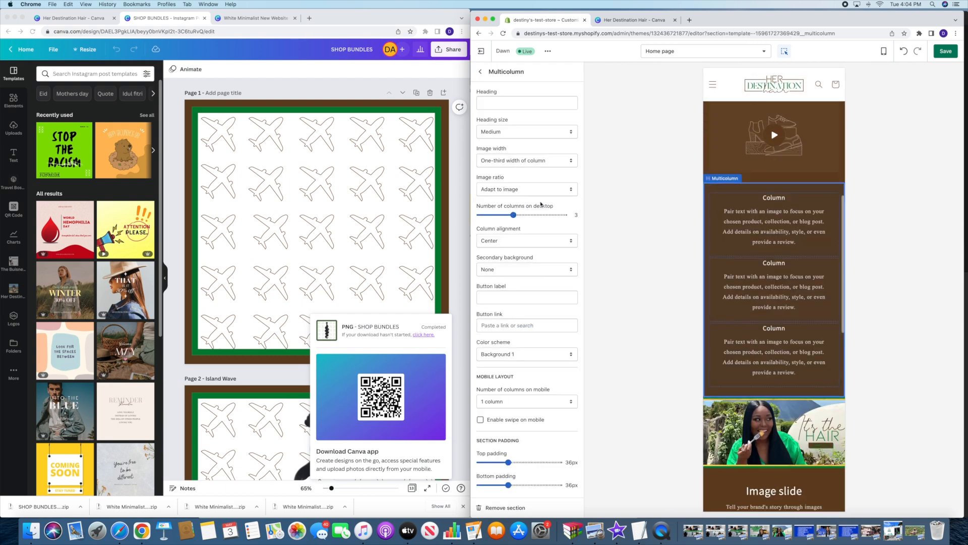
pyautogui.click(513, 509)
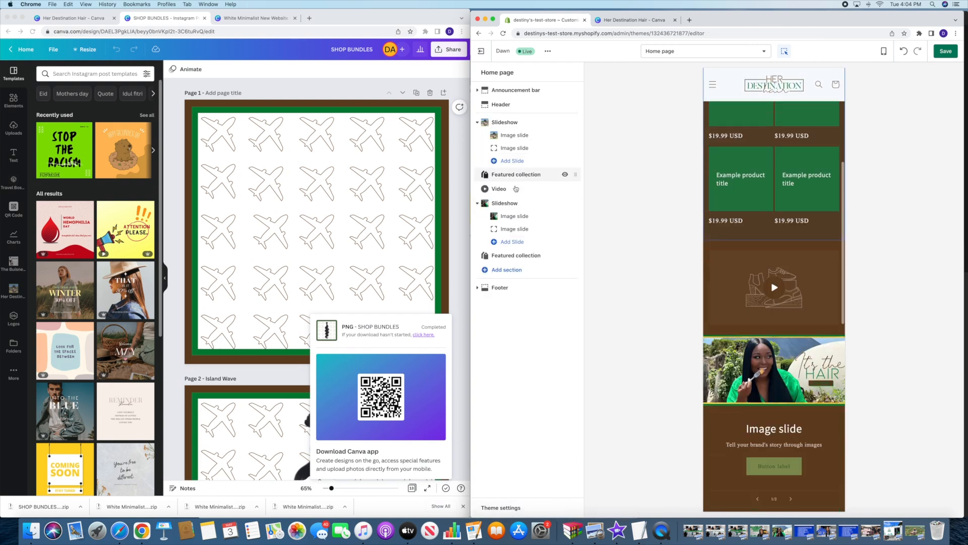
pyautogui.click(557, 190)
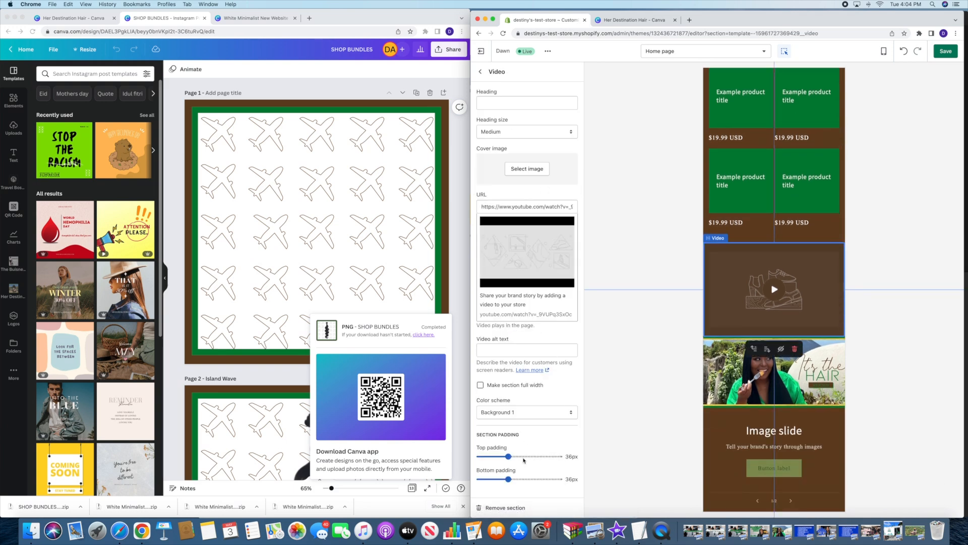
pyautogui.click(514, 509)
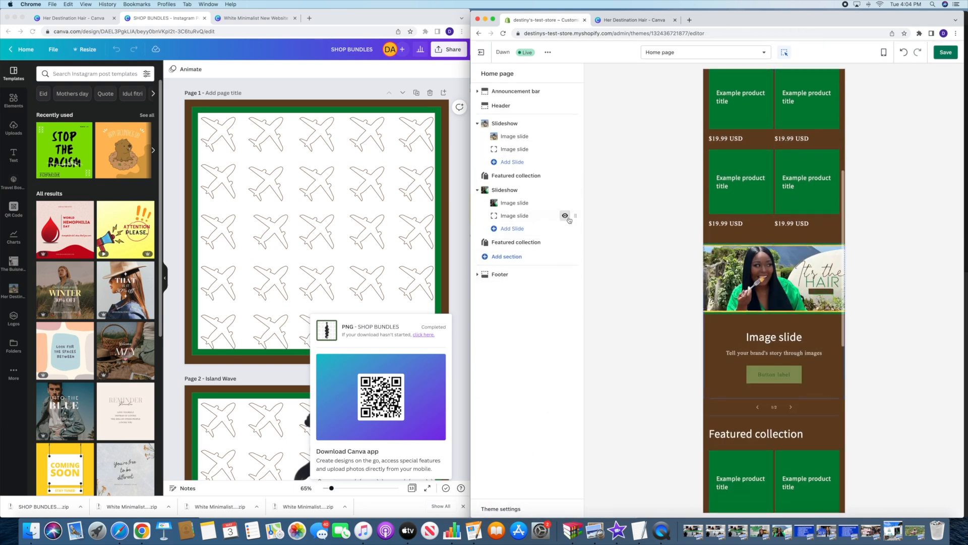
# Clear the horse-riding slide's heading, subheading and button label, set its heading size to Small, hide its desktop container and align mobile content Left
pyautogui.scroll(6, 772, 254)
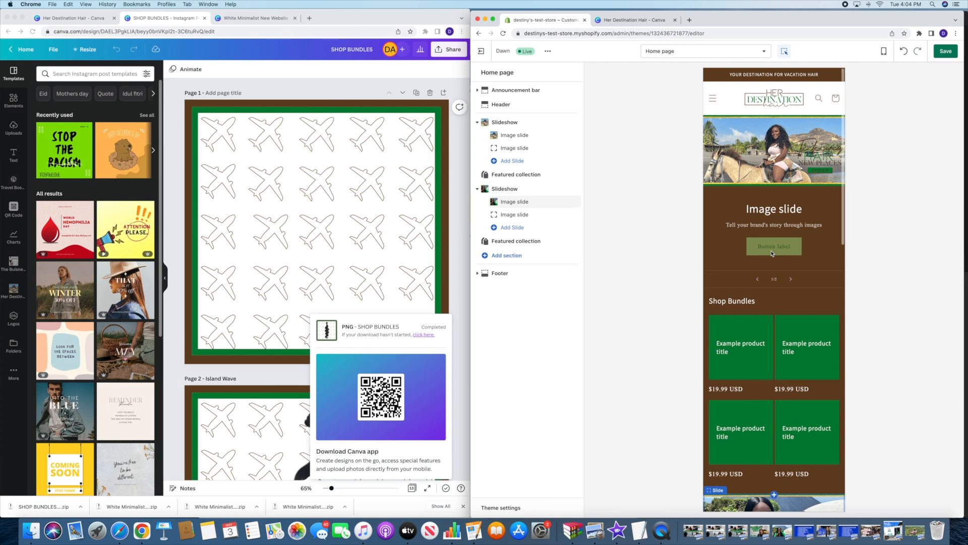
pyautogui.click(737, 208)
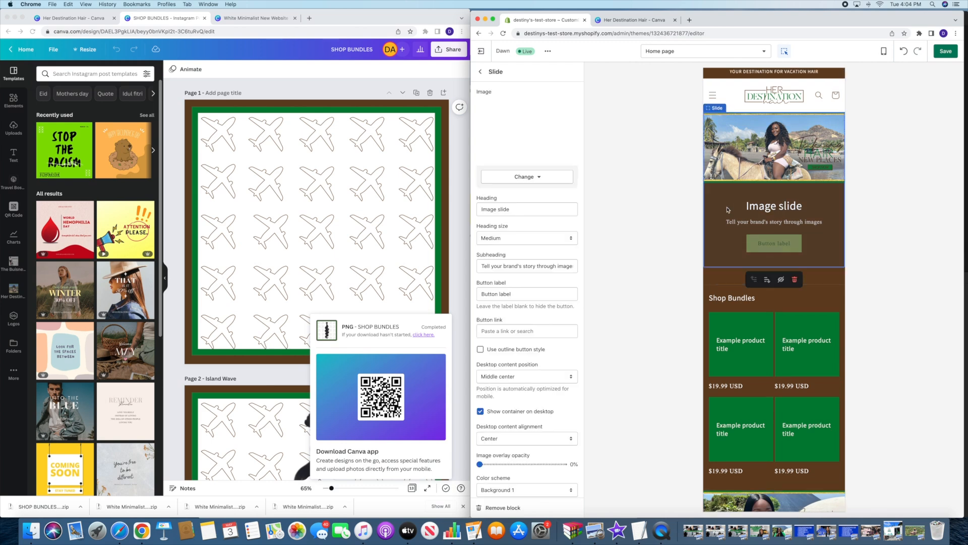
pyautogui.scroll(-1, 455, 86)
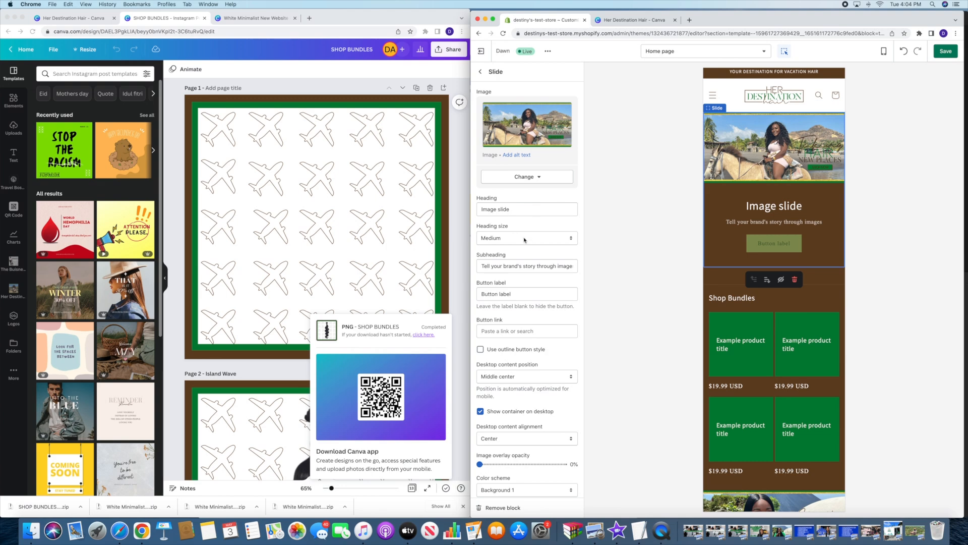
pyautogui.scroll(-3, 559, 323)
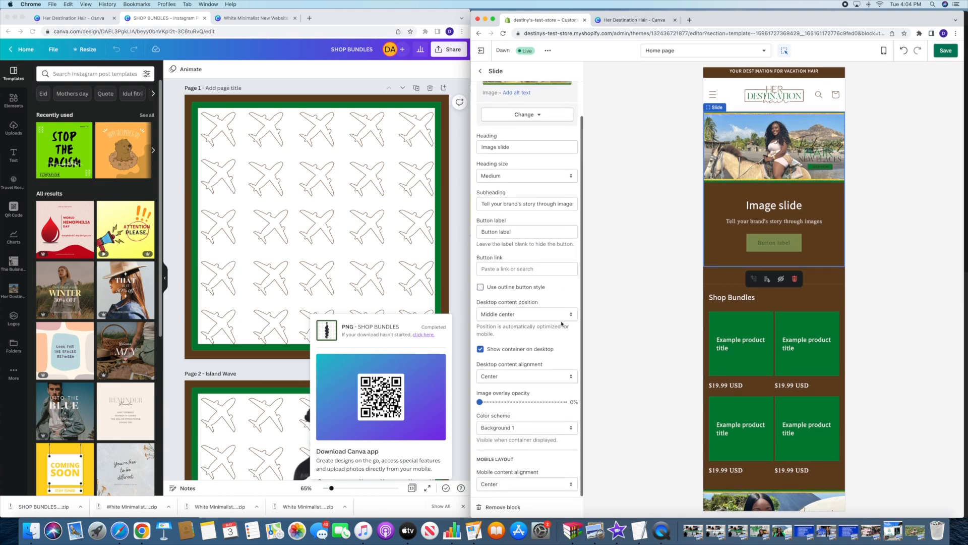
pyautogui.scroll(3, 509, 219)
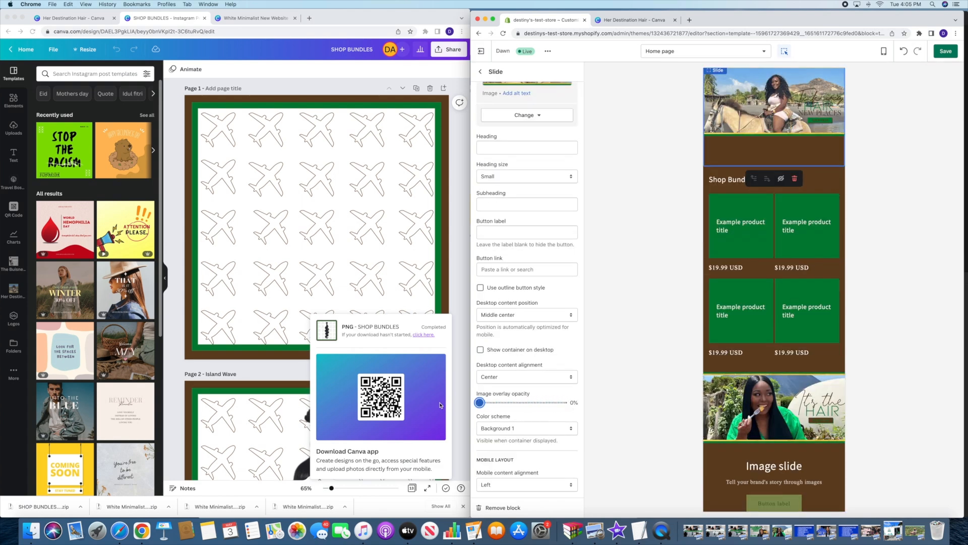
# Clear the heading, subheading and button label of the "It's the Hair" slide in the second slideshow
pyautogui.scroll(3, 504, 161)
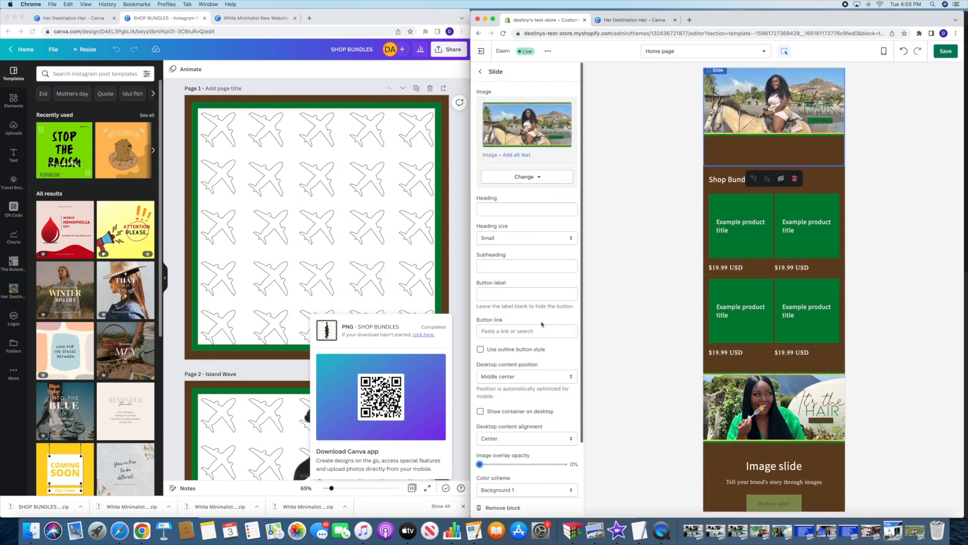
pyautogui.click(481, 72)
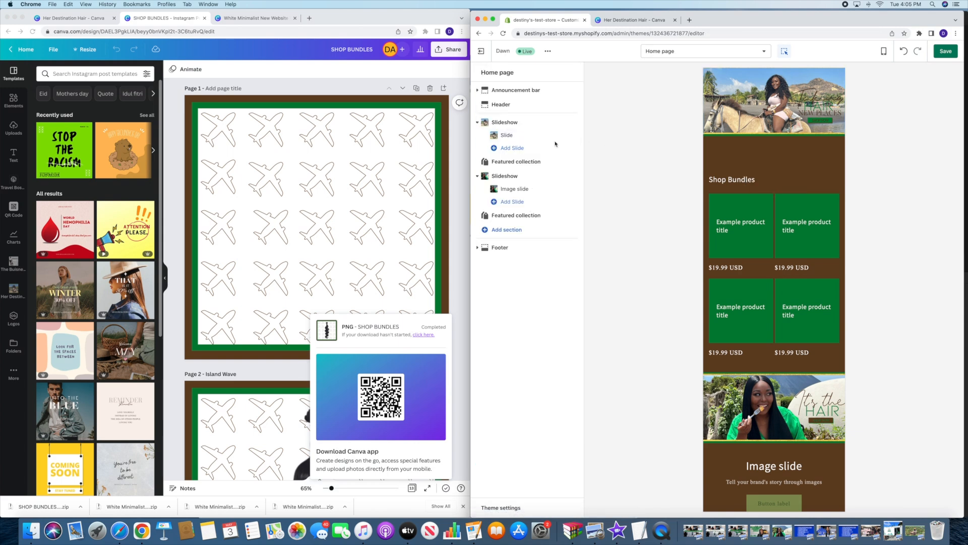
pyautogui.scroll(3, 777, 151)
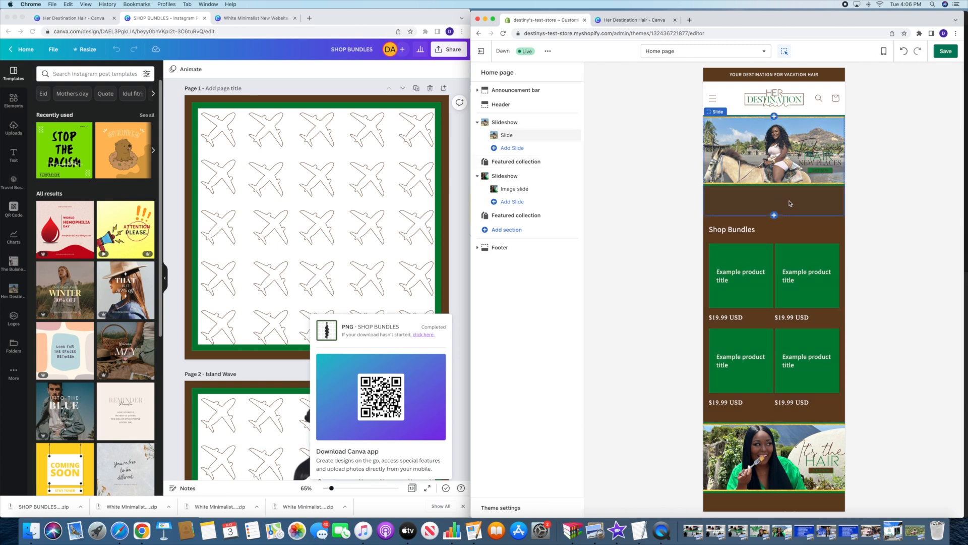
pyautogui.click(791, 203)
pyautogui.scroll(-5, 777, 303)
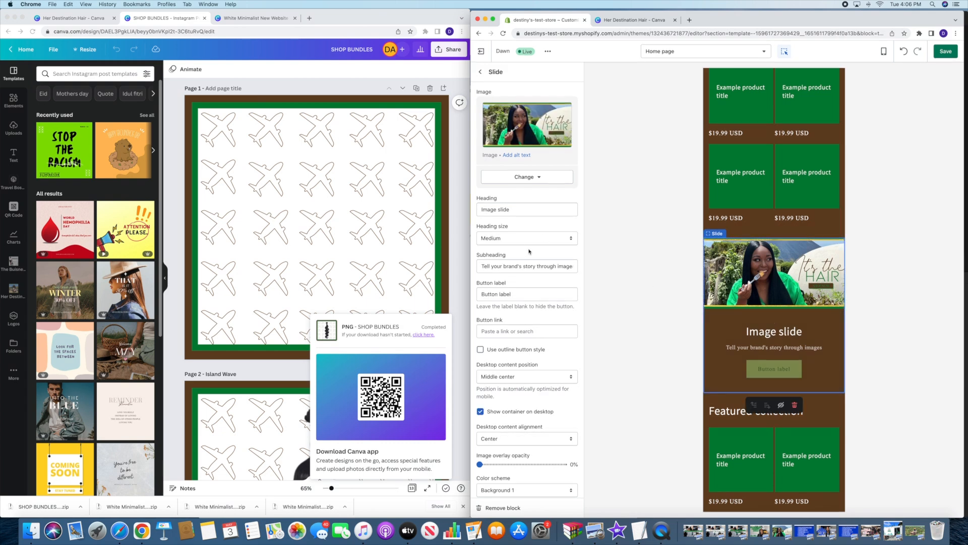
pyautogui.press('BackSpace')
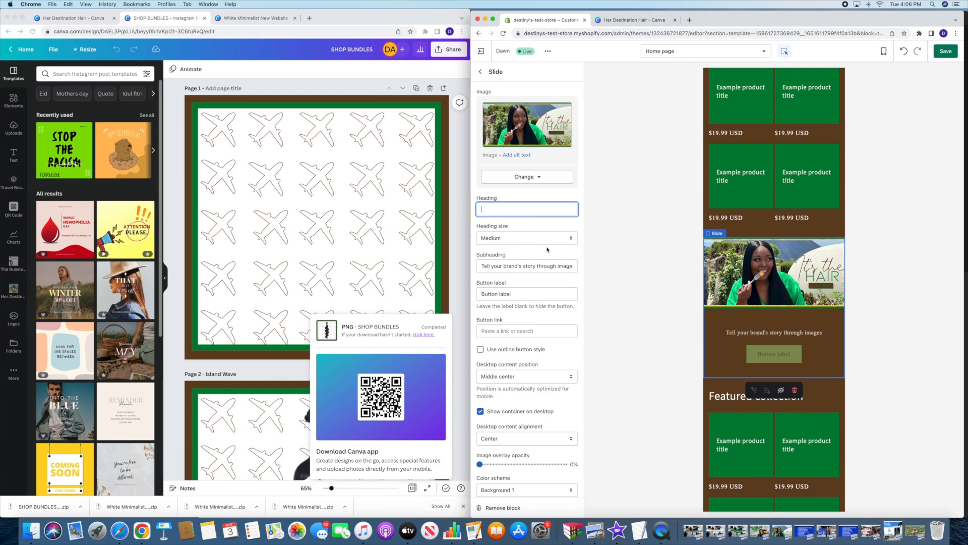
pyautogui.moveTo(568, 268); pyautogui.dragTo(575, 295)
pyautogui.press('BackSpace')
pyautogui.press('BackSpace')
pyautogui.press('BackSpace')
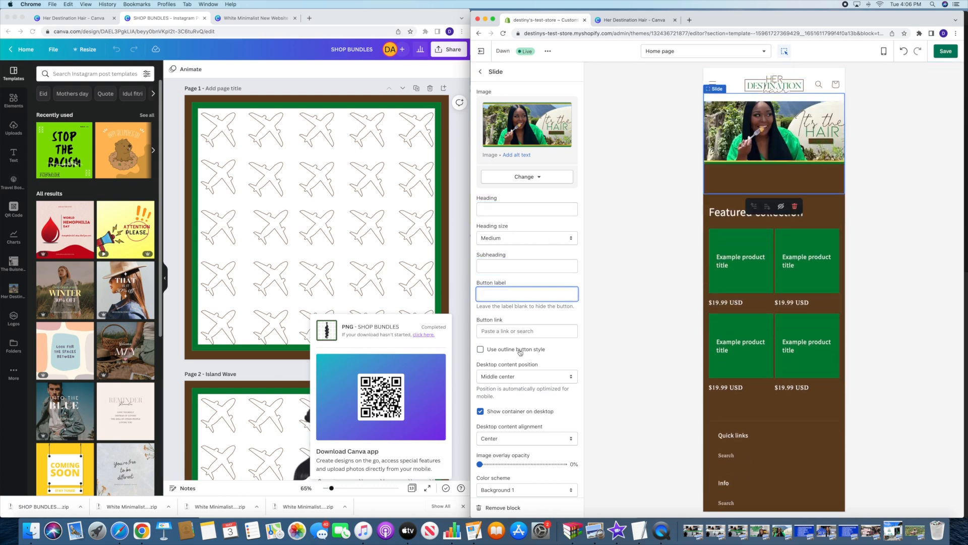
# Keep the "It's the Hair" slide's desktop content position at Middle center and hide its desktop container
pyautogui.scroll(-3, 516, 353)
pyautogui.click(520, 314)
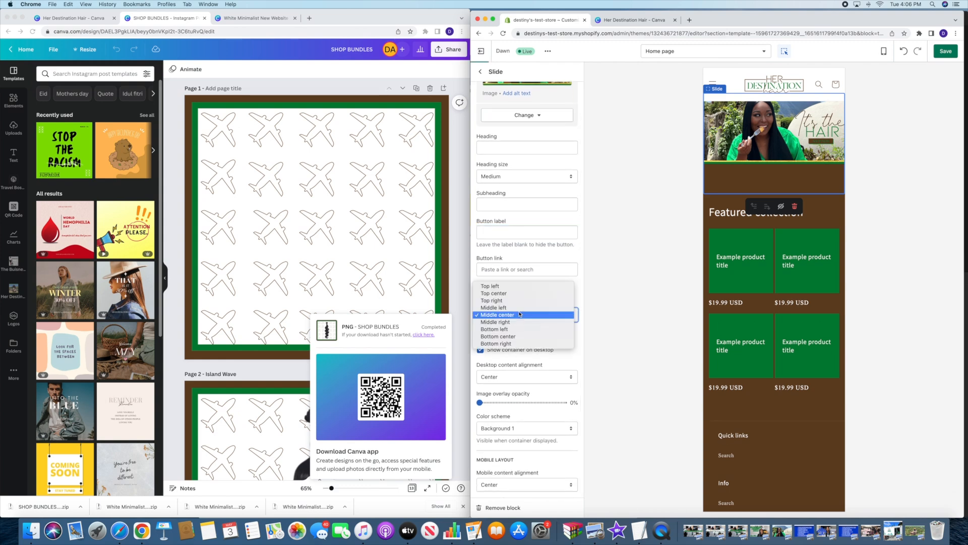
pyautogui.click(519, 315)
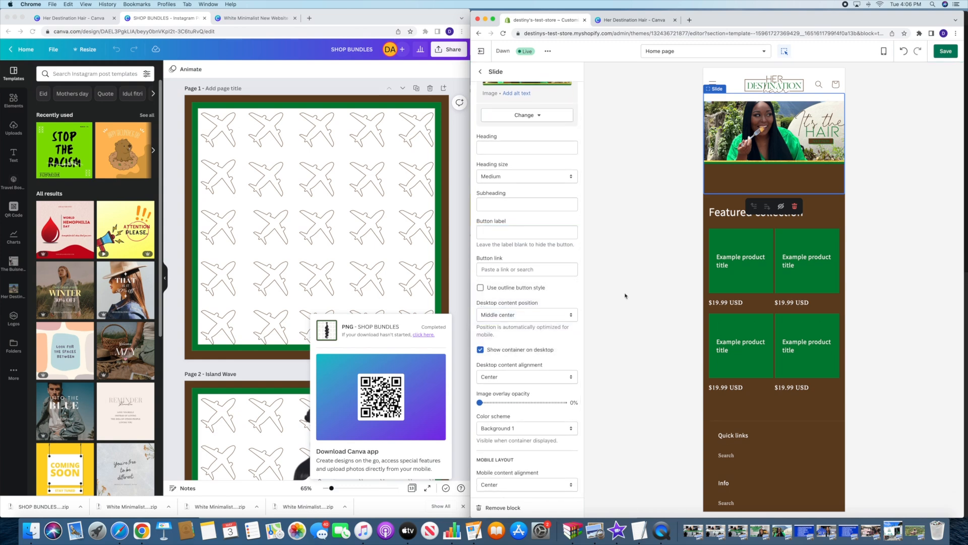
# Set the horse-riding slideshow to change slides every 3 seconds and stop showing content below images on mobile
pyautogui.scroll(7, 725, 248)
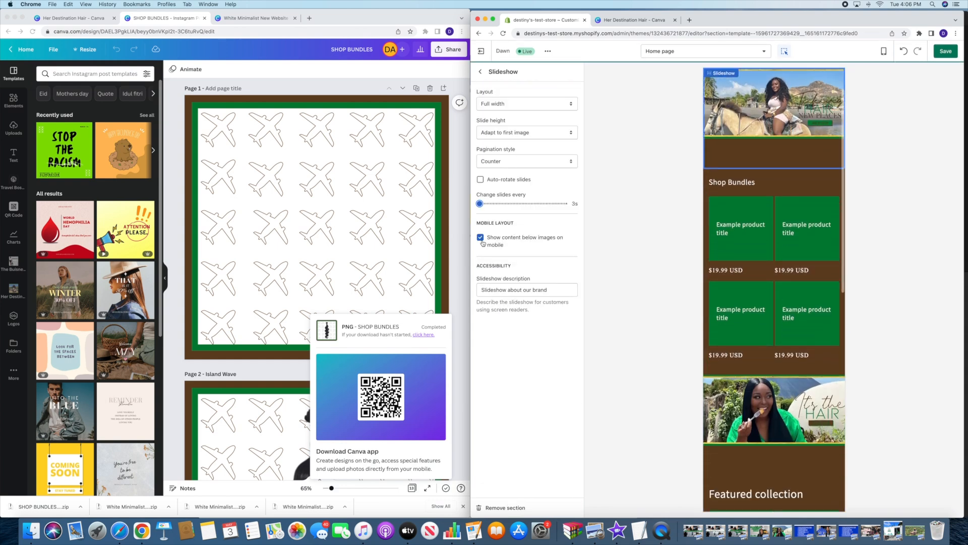
pyautogui.click(543, 236)
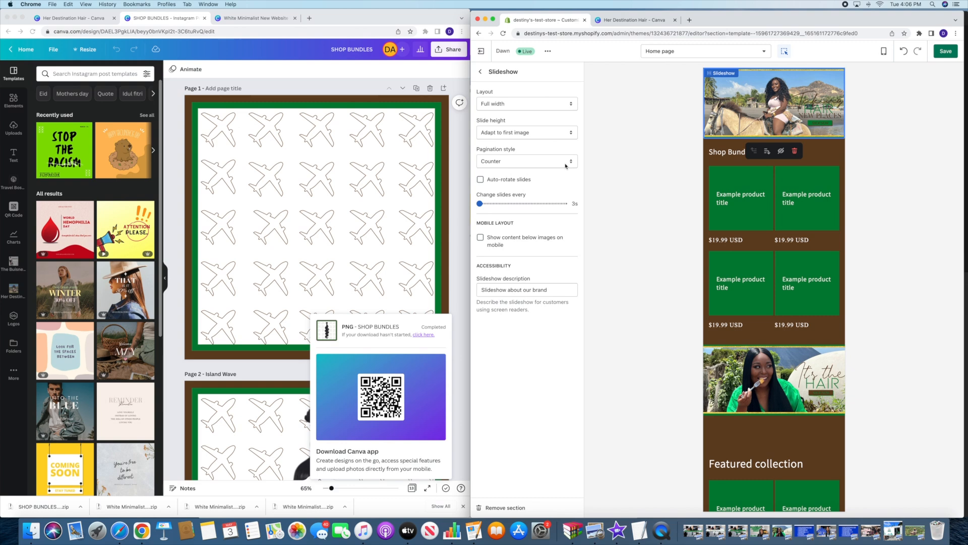
pyautogui.click(480, 71)
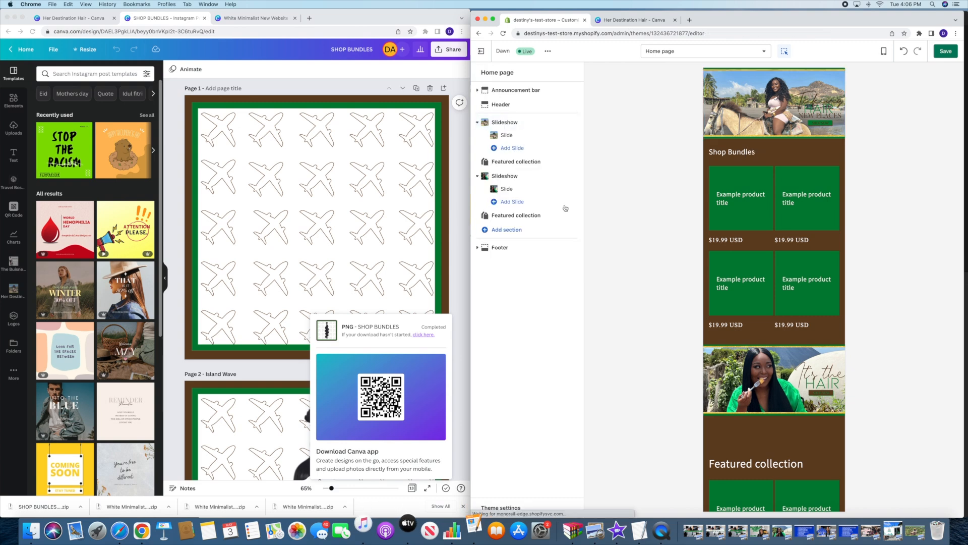
# Set the "It's the Hair" slideshow to change slides every 3 seconds and stop showing content below images on mobile
pyautogui.click(509, 190)
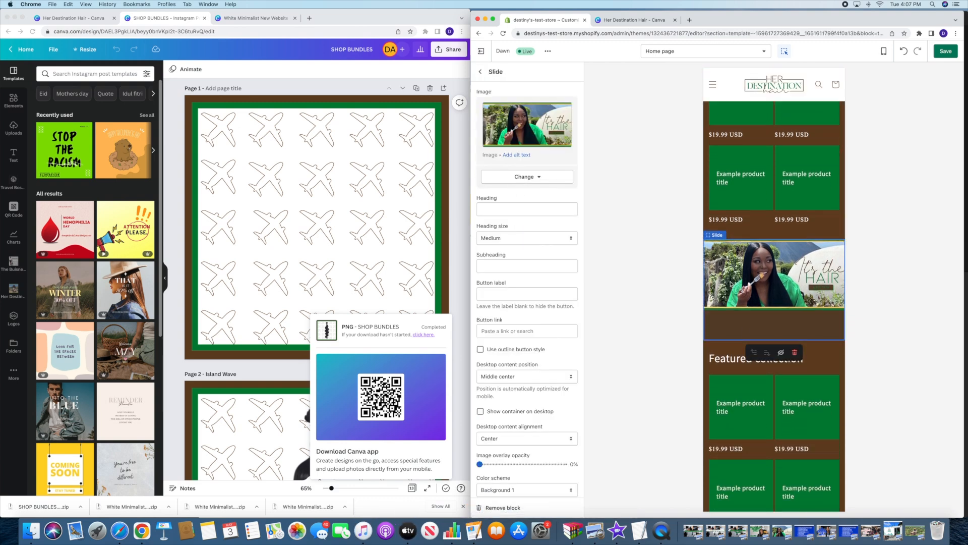
pyautogui.click(711, 235)
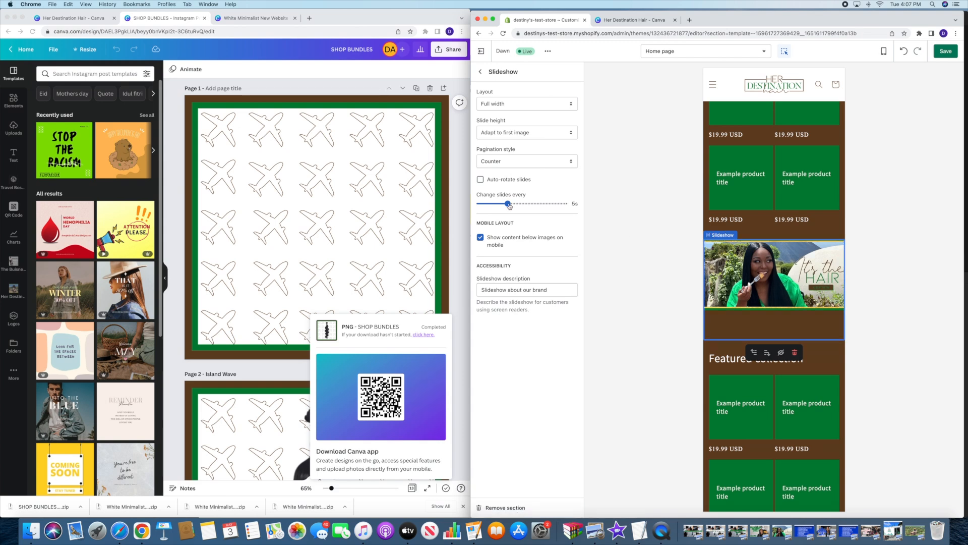
pyautogui.click(498, 244)
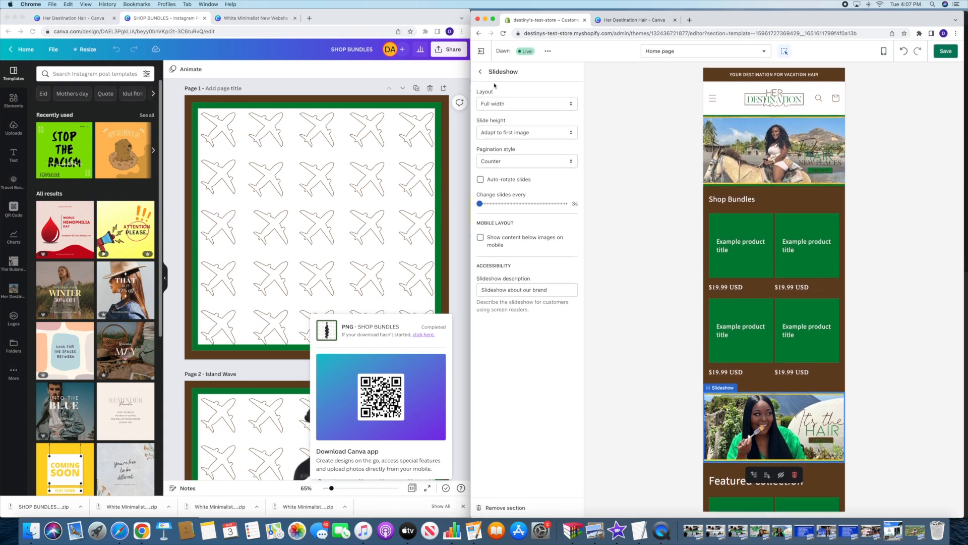
pyautogui.click(479, 73)
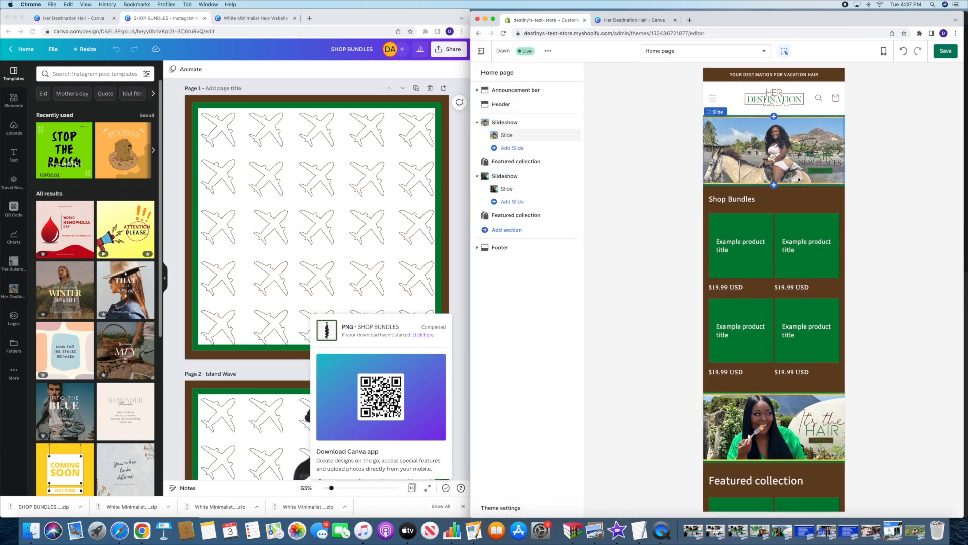
# Review the home page preview and add a third Slideshow section below the last Featured collection
pyautogui.scroll(-2, 801, 262)
pyautogui.scroll(-3, 801, 262)
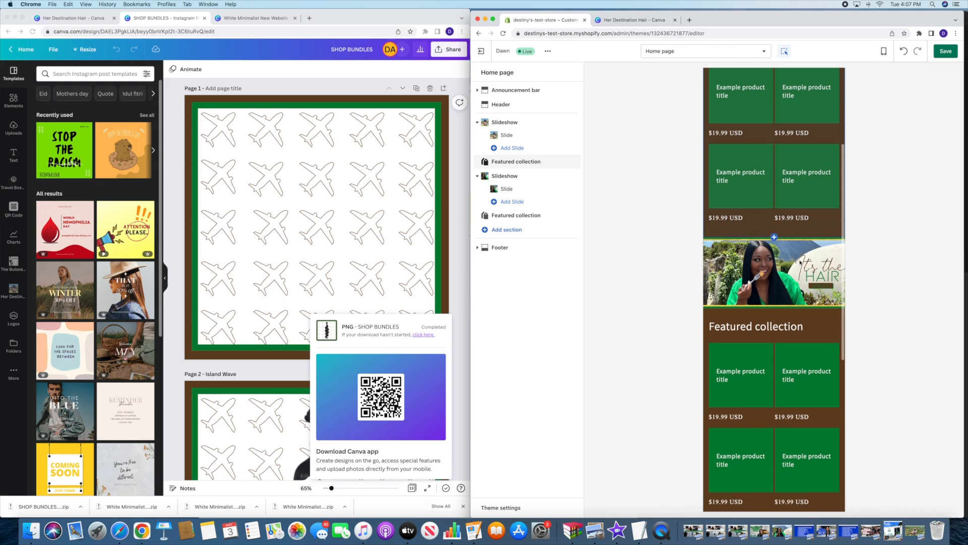
pyautogui.scroll(5, 821, 238)
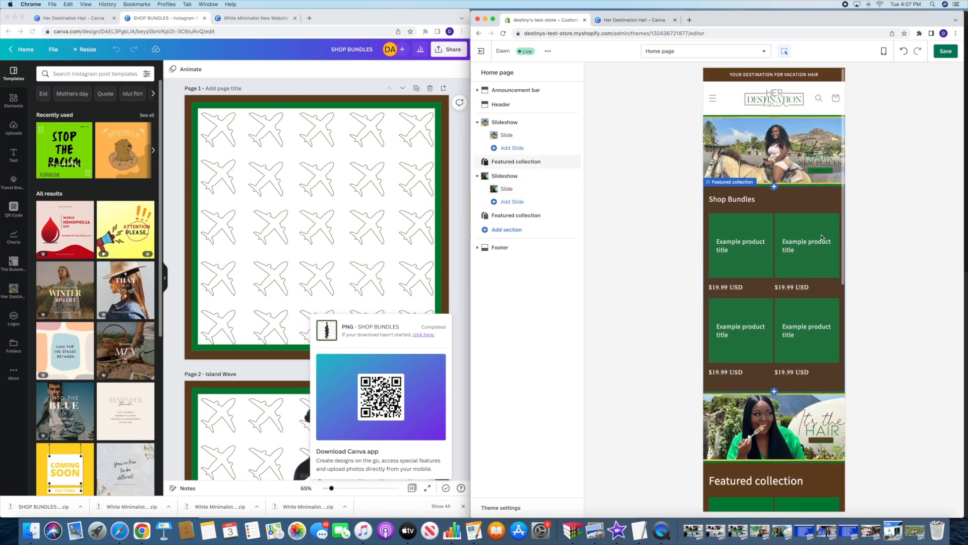
pyautogui.scroll(-1, 822, 237)
pyautogui.scroll(-10, 821, 238)
pyautogui.click(486, 230)
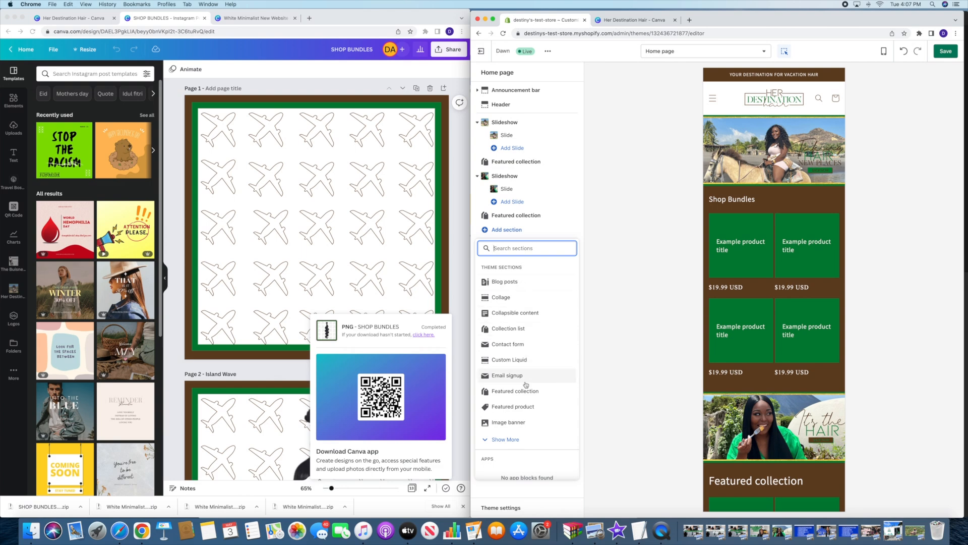
pyautogui.scroll(-2, 526, 385)
pyautogui.click(505, 402)
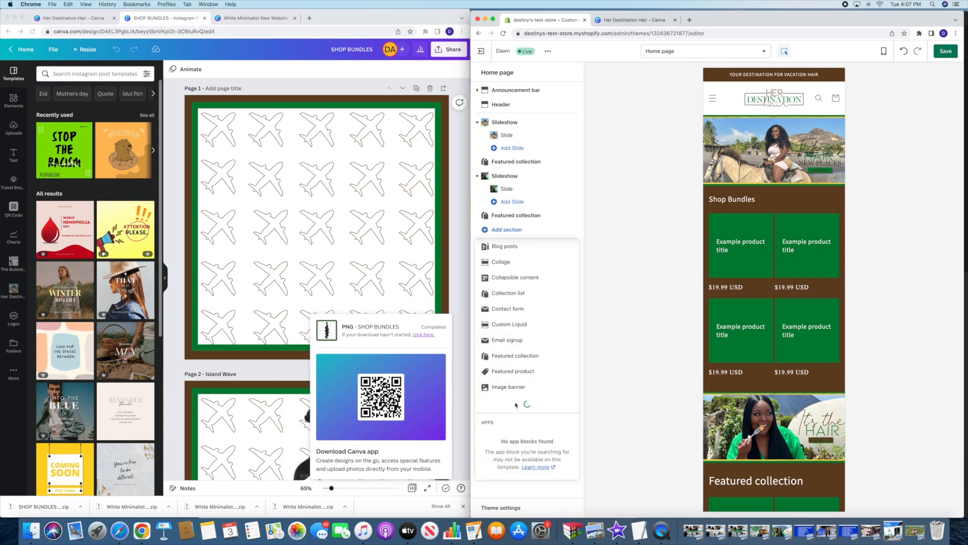
pyautogui.scroll(-3, 530, 374)
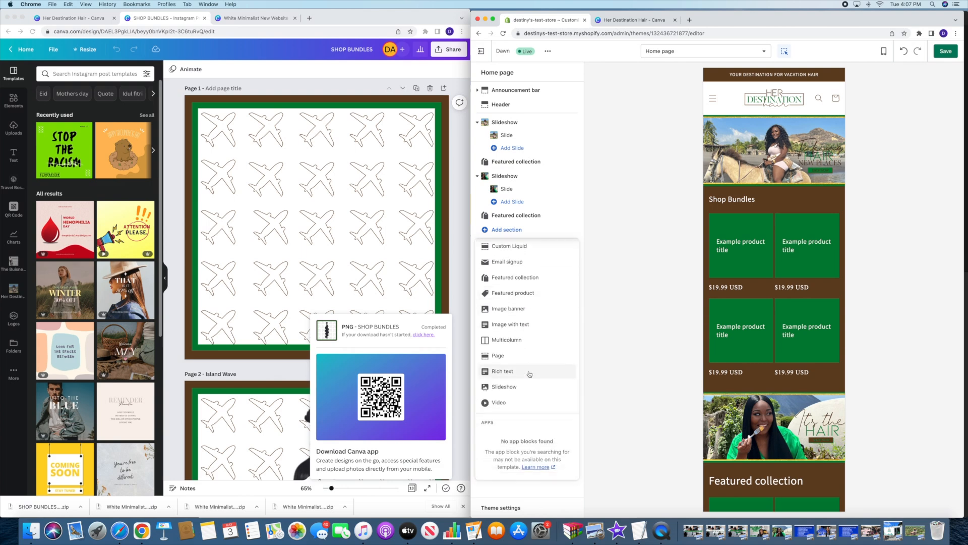
pyautogui.click(512, 387)
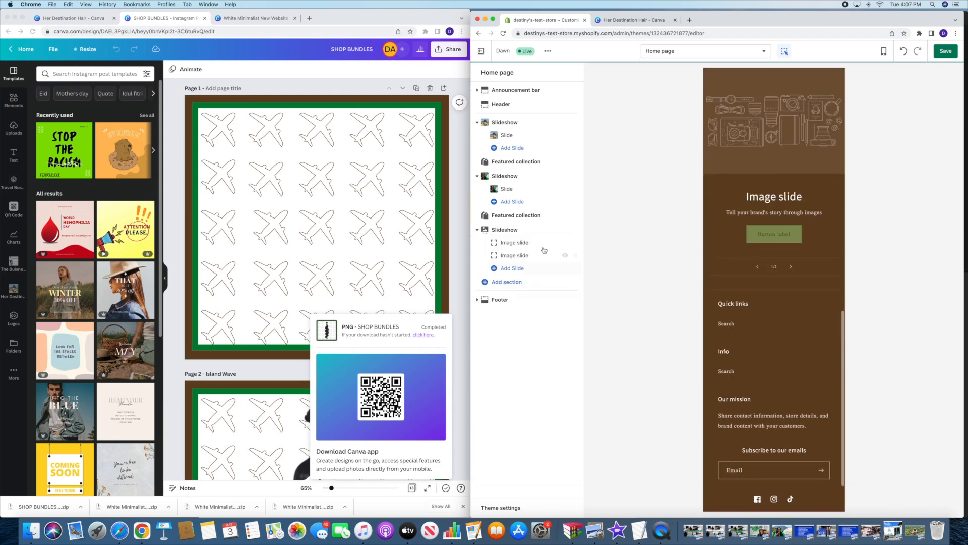
# Set the third slideshow's first image slide to the yellow-helmet hillside photo from the image library
pyautogui.click(514, 242)
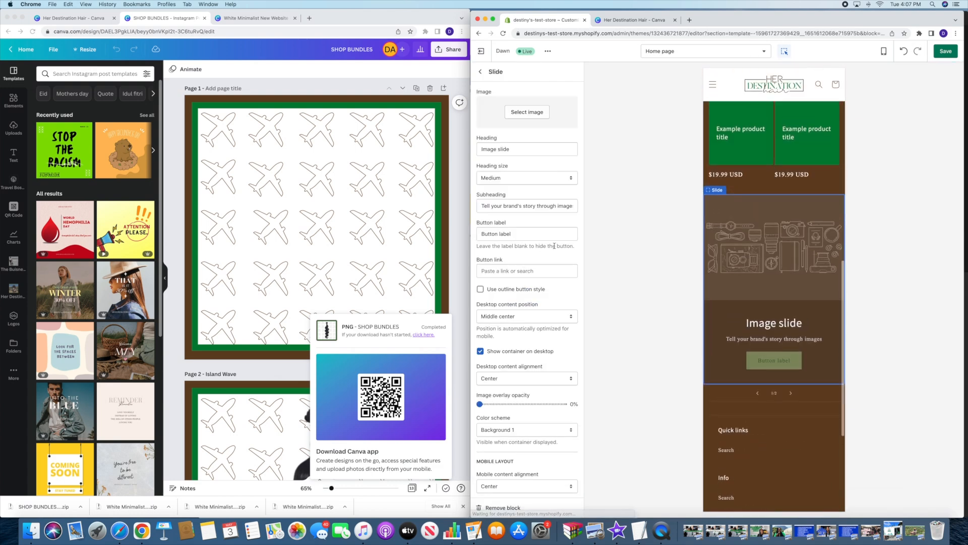
pyautogui.click(519, 111)
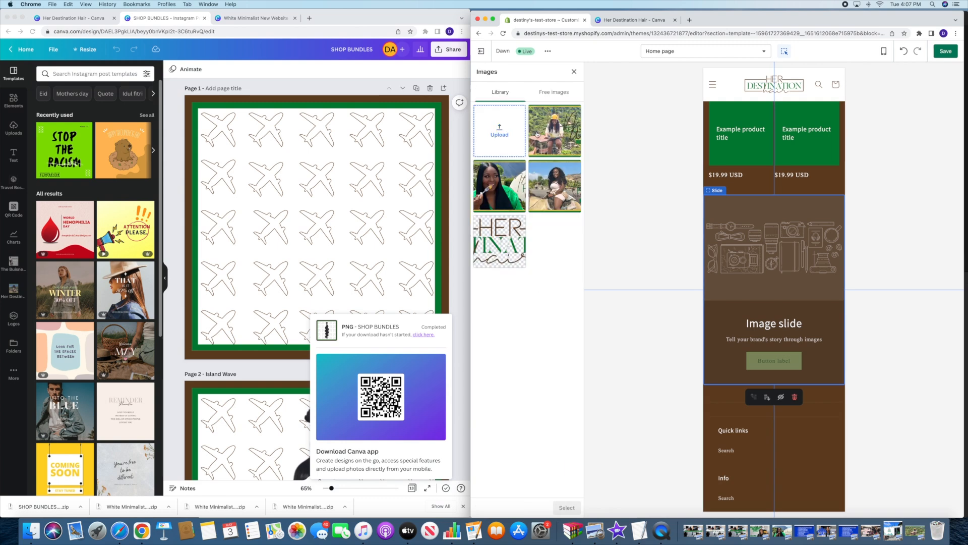
pyautogui.click(565, 136)
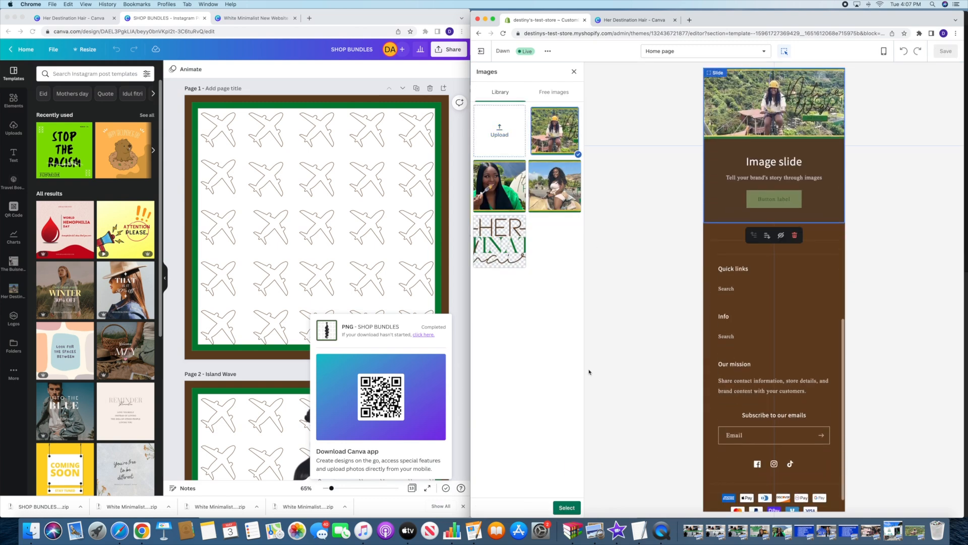
pyautogui.click(567, 508)
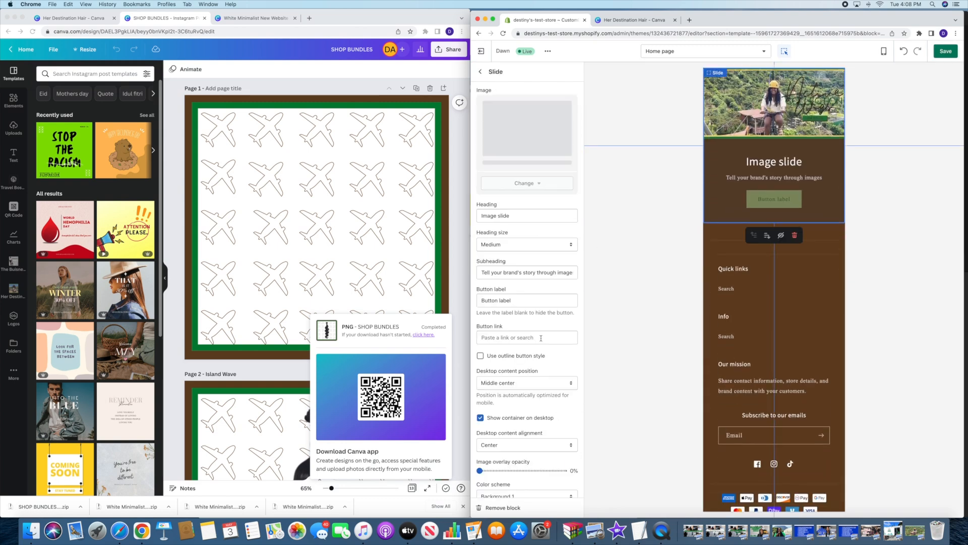
pyautogui.scroll(1, 581, 274)
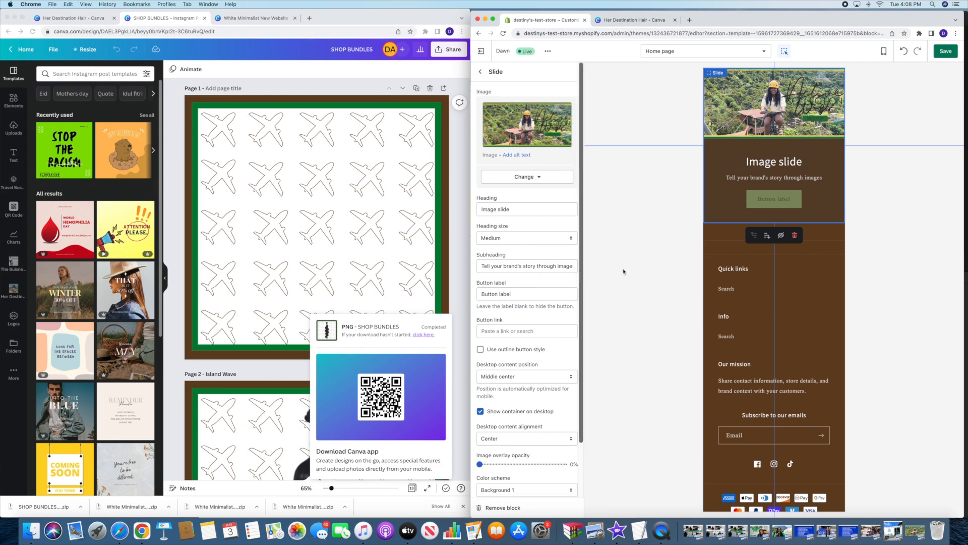
# Clear the yellow-helmet slide's heading, subheading and button label, set its heading size to Small and hide its desktop container
pyautogui.moveTo(512, 209); pyautogui.dragTo(467, 205)
pyautogui.press('BackSpace')
pyautogui.click(514, 239)
pyautogui.click(513, 241)
pyautogui.click(514, 241)
pyautogui.click(513, 230)
pyautogui.tripleClick(541, 265)
pyautogui.press('BackSpace')
pyautogui.tripleClick(534, 294)
pyautogui.press('BackSpace')
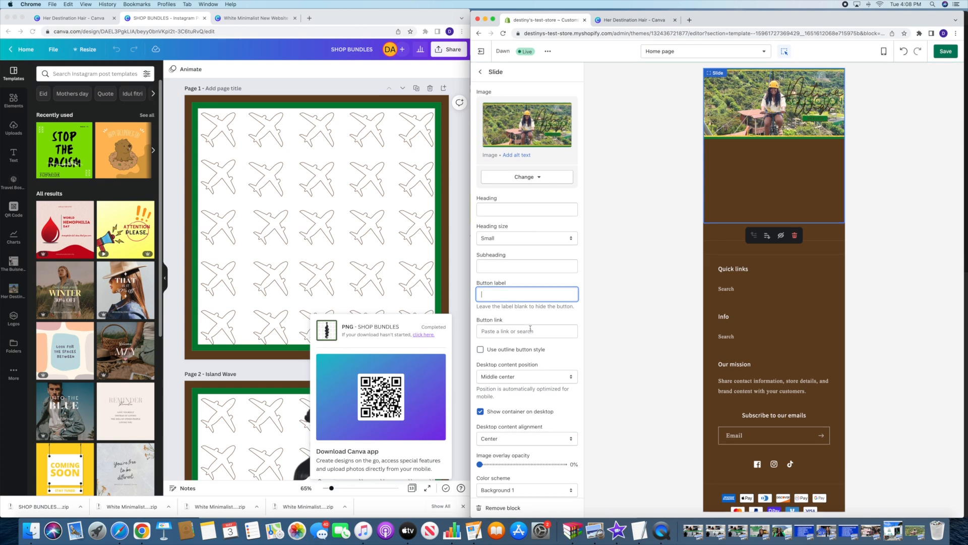
pyautogui.click(485, 414)
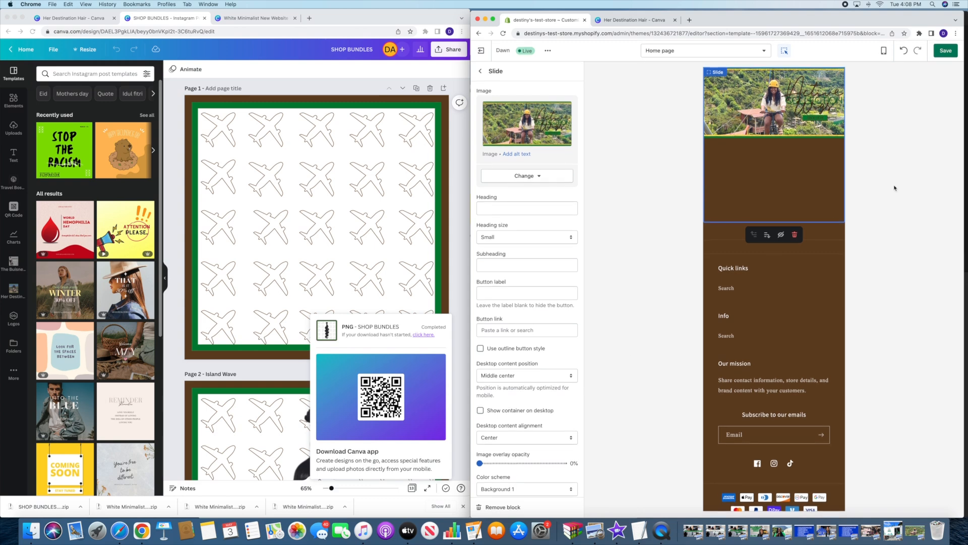
# Set the yellow-helmet slideshow to change slides every 3 seconds and stop showing content below images on mobile
pyautogui.scroll(1, 777, 185)
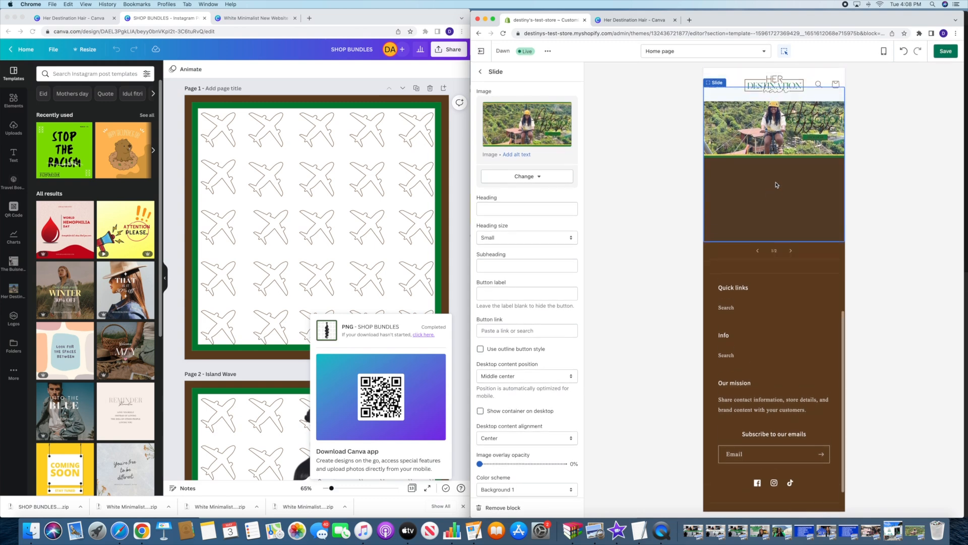
pyautogui.click(710, 86)
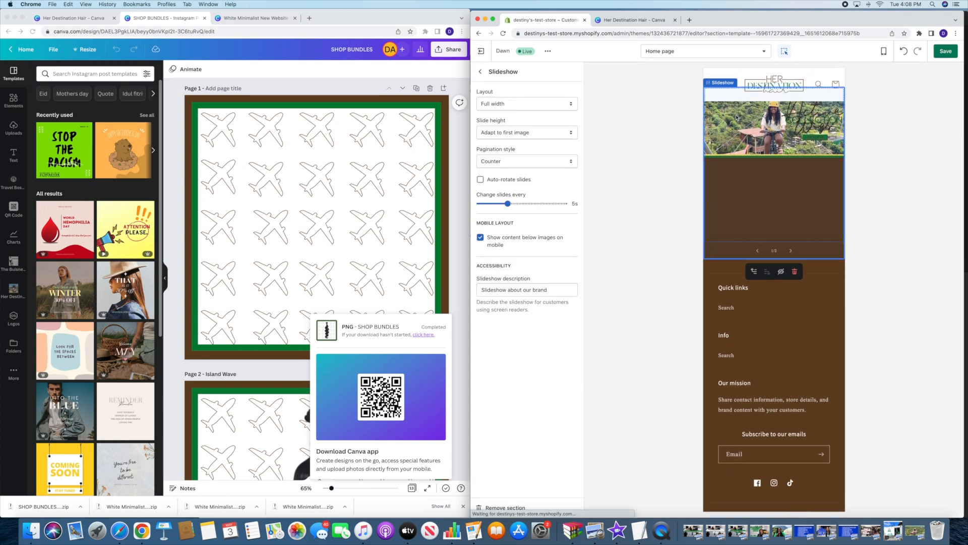
pyautogui.click(716, 85)
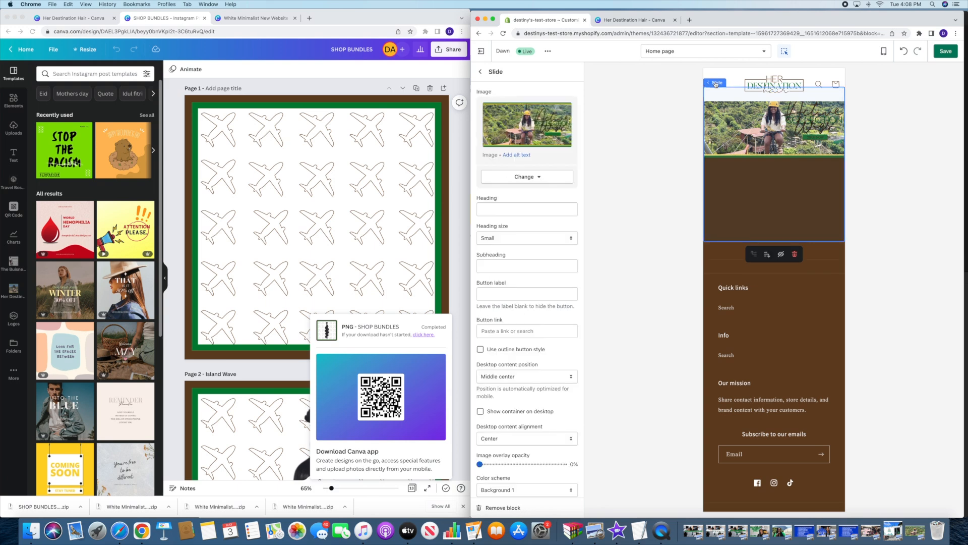
pyautogui.click(716, 84)
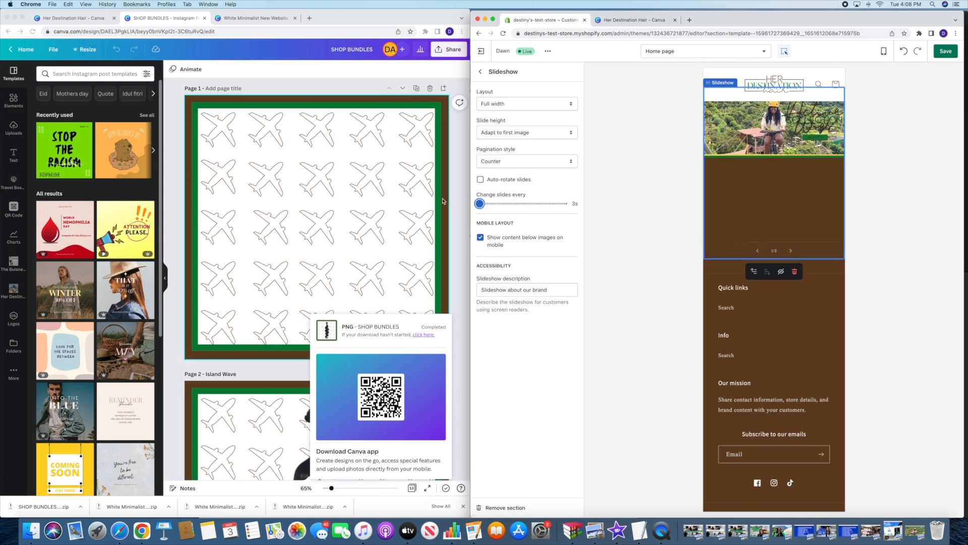
pyautogui.click(480, 237)
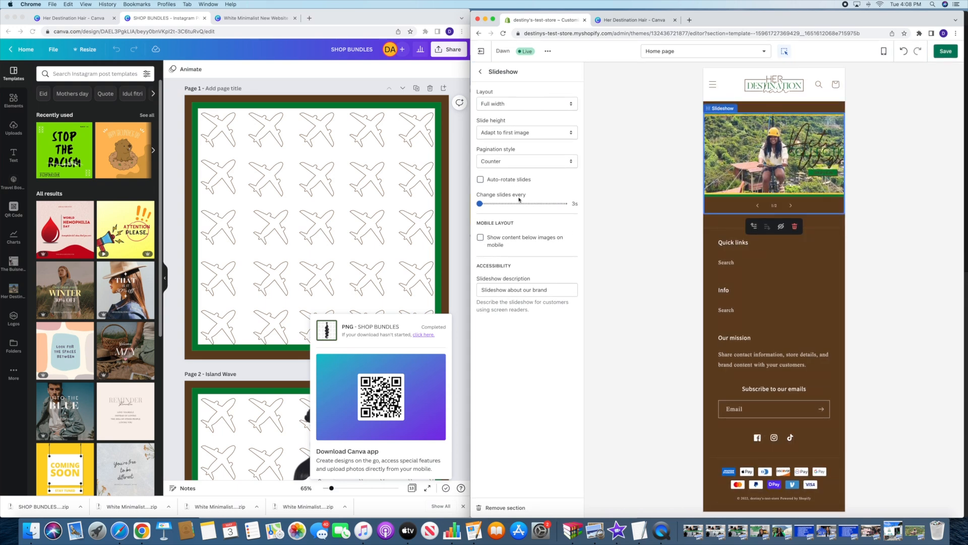
pyautogui.click(481, 72)
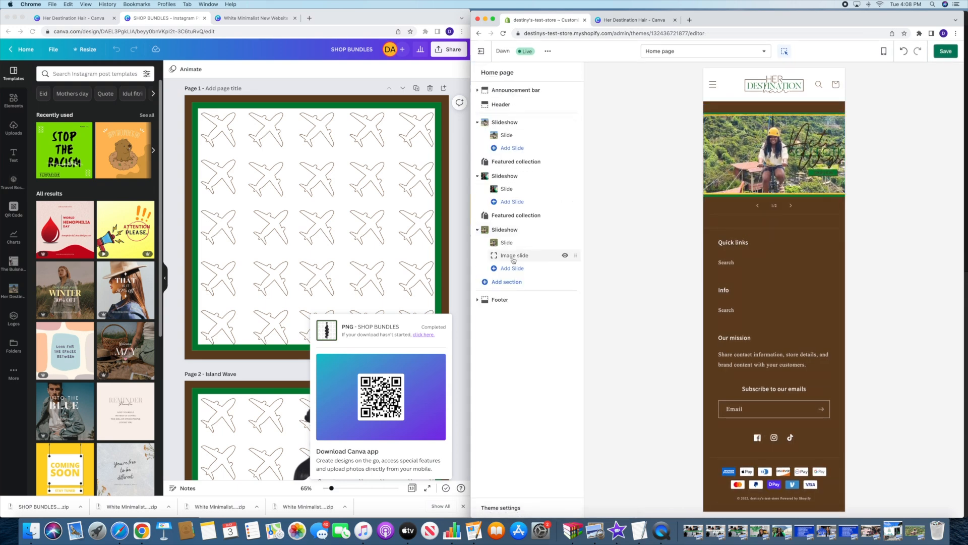
# Remove the leftover placeholder image slide from the third Slideshow section
pyautogui.click(535, 258)
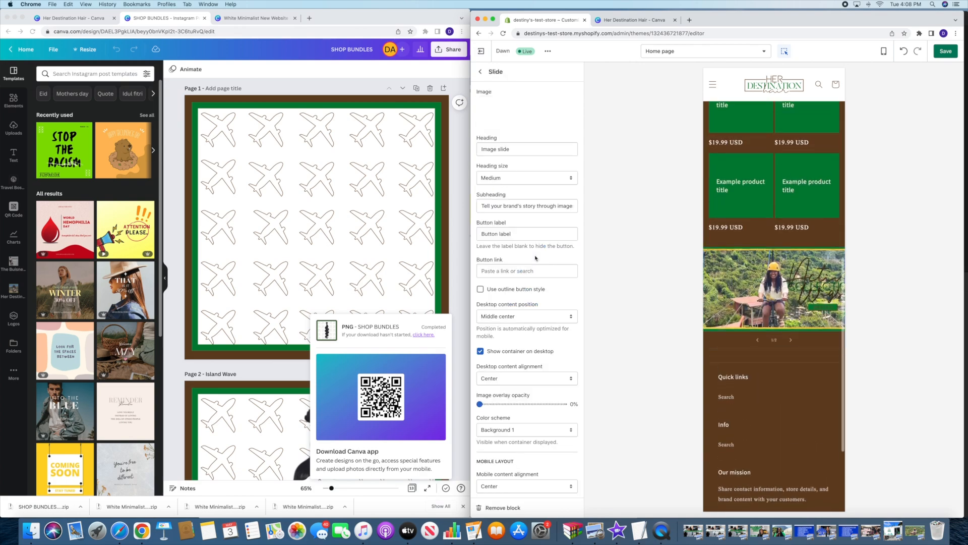
pyautogui.click(501, 507)
pyautogui.scroll(-10, 762, 252)
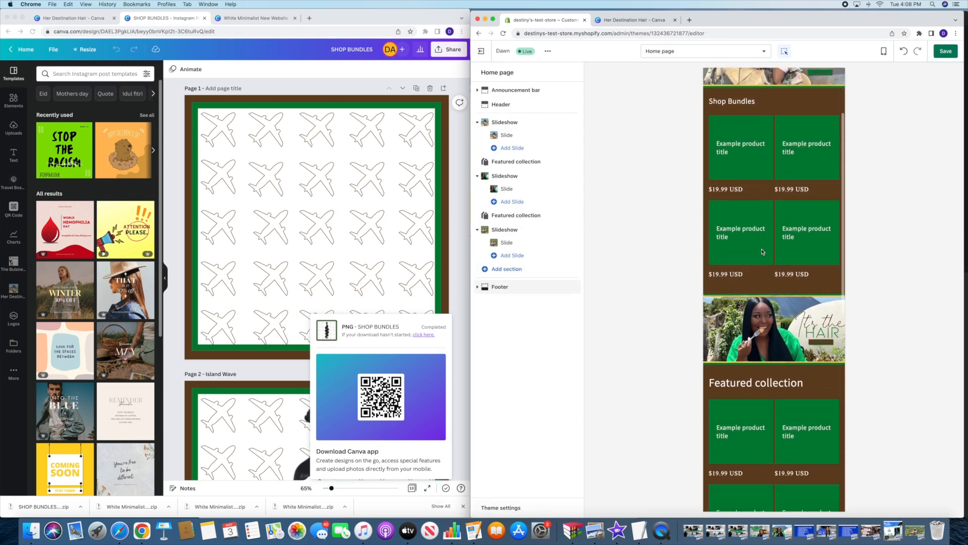
# Add a Featured product section below the third Slideshow and review it in the home page preview
pyautogui.click(485, 271)
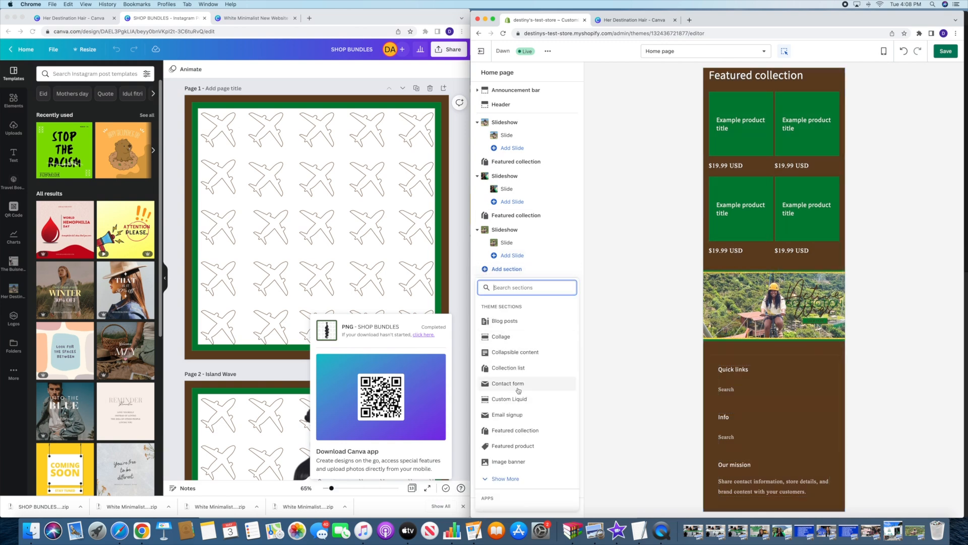
pyautogui.click(517, 447)
pyautogui.scroll(6, 782, 317)
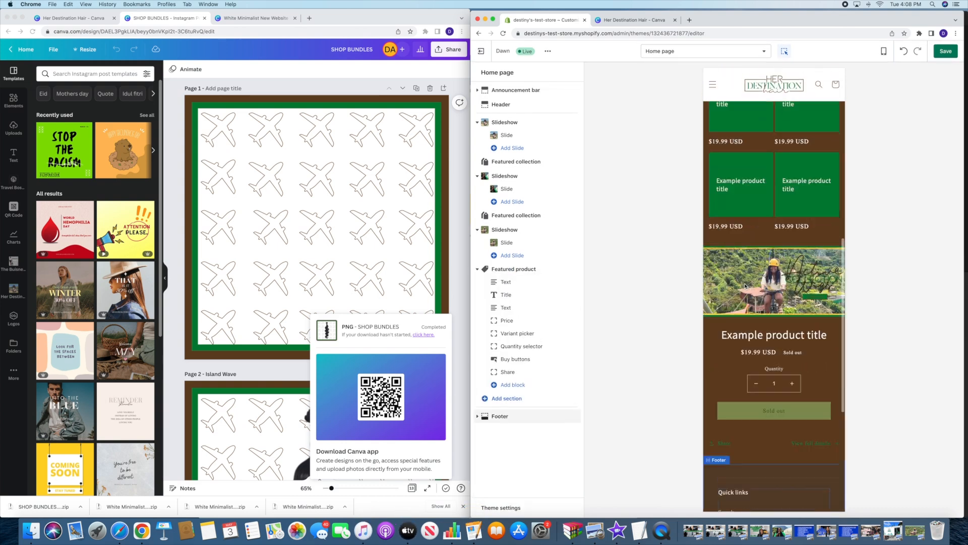
pyautogui.scroll(-1, 795, 413)
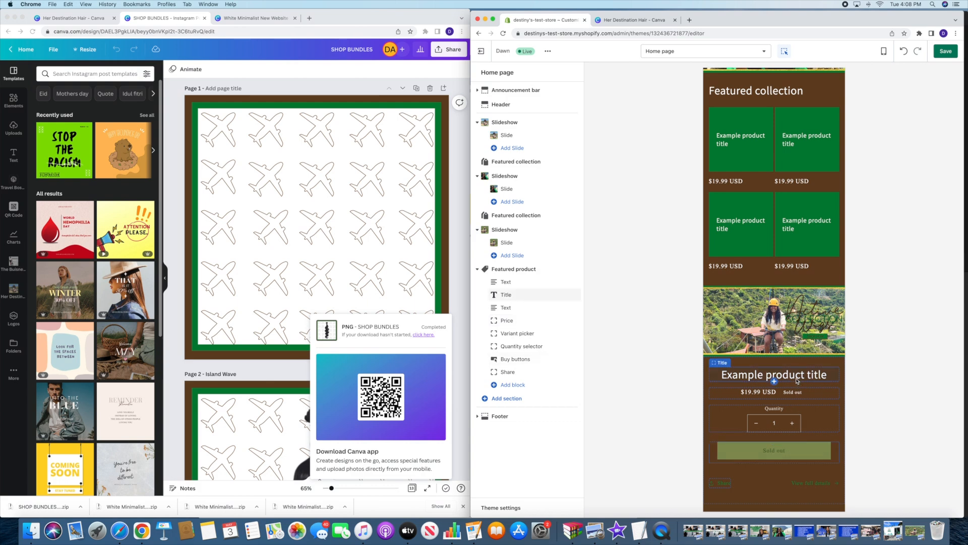
# Look at the products that can be assigned to the Featured product section, and leave without choosing one
pyautogui.click(515, 275)
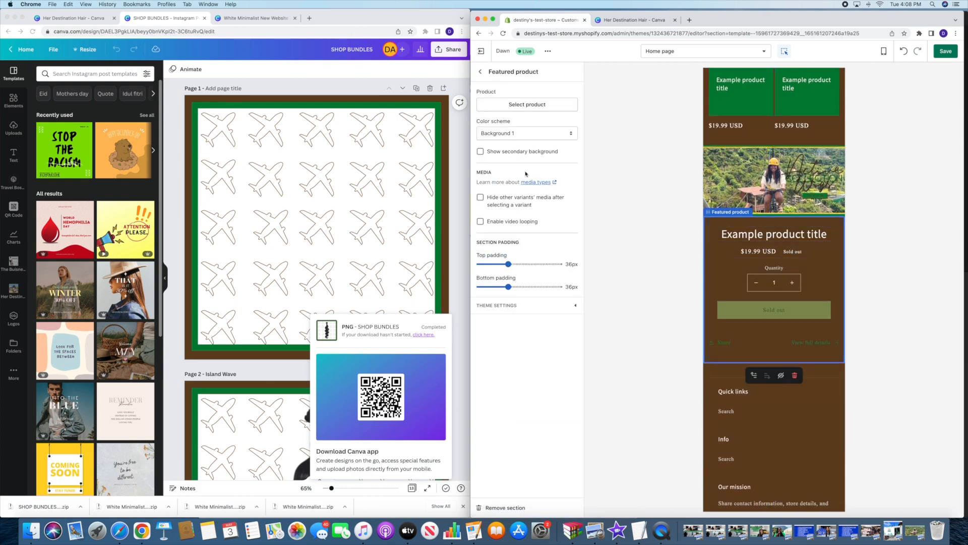
pyautogui.click(529, 106)
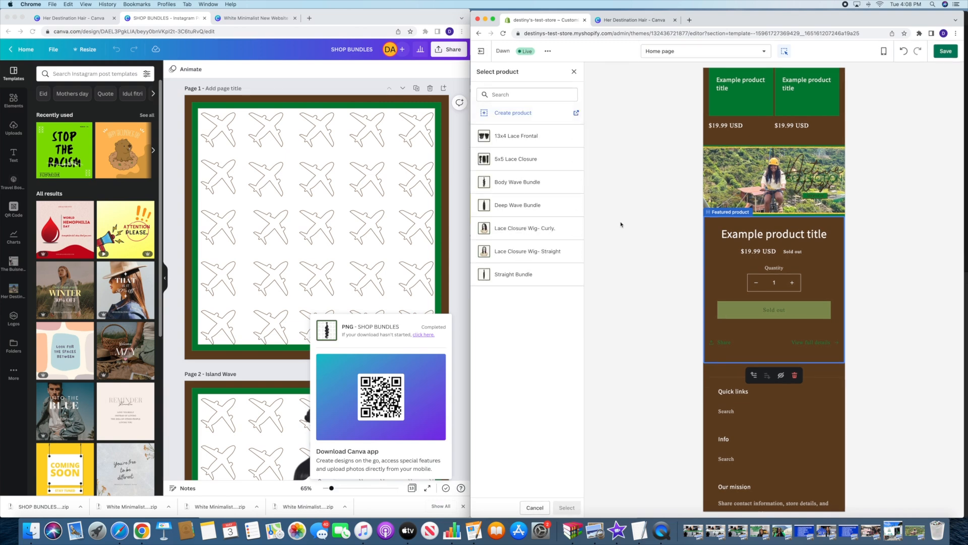
pyautogui.click(573, 72)
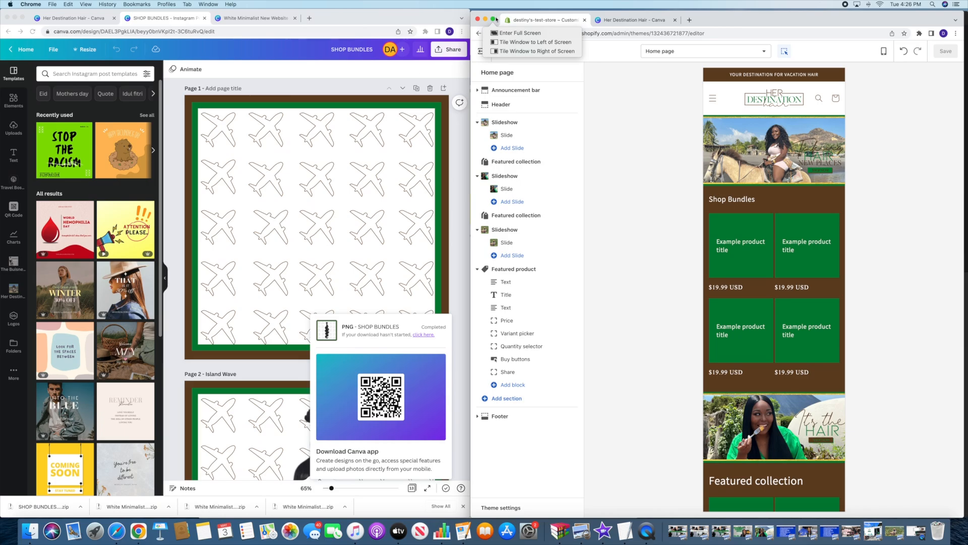
# Switch the store's browser window to full screen, and leave the theme editor for the store's product collections list
pyautogui.click(493, 20)
pyautogui.click(527, 63)
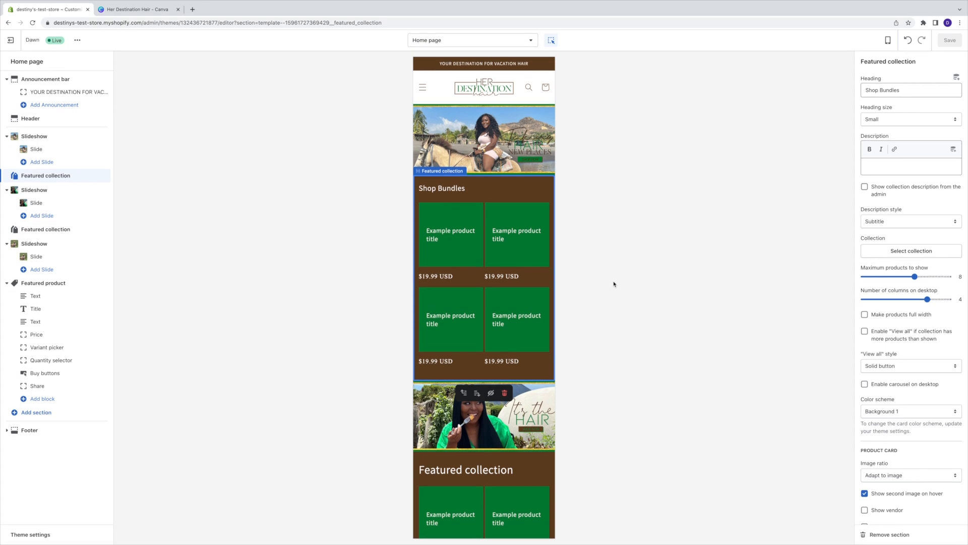
pyautogui.click(10, 42)
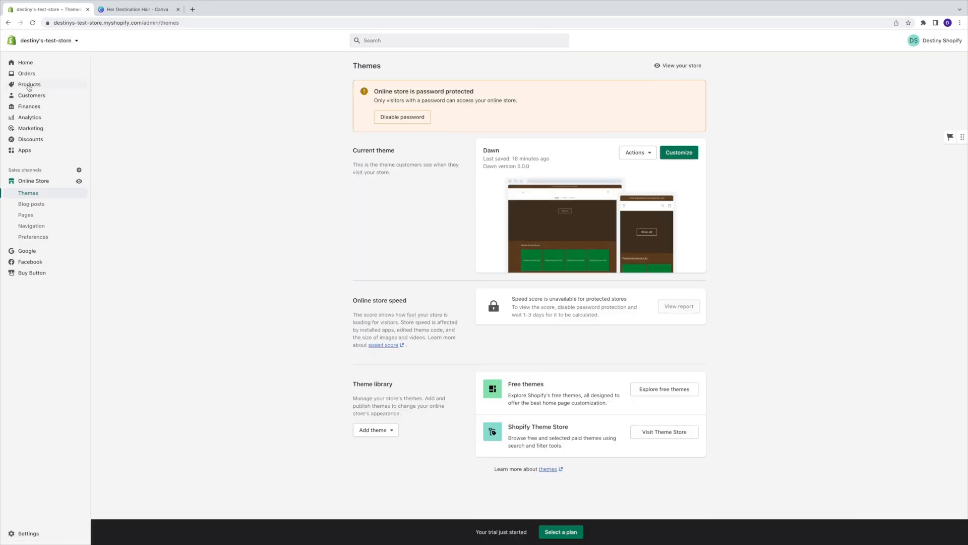
pyautogui.click(28, 86)
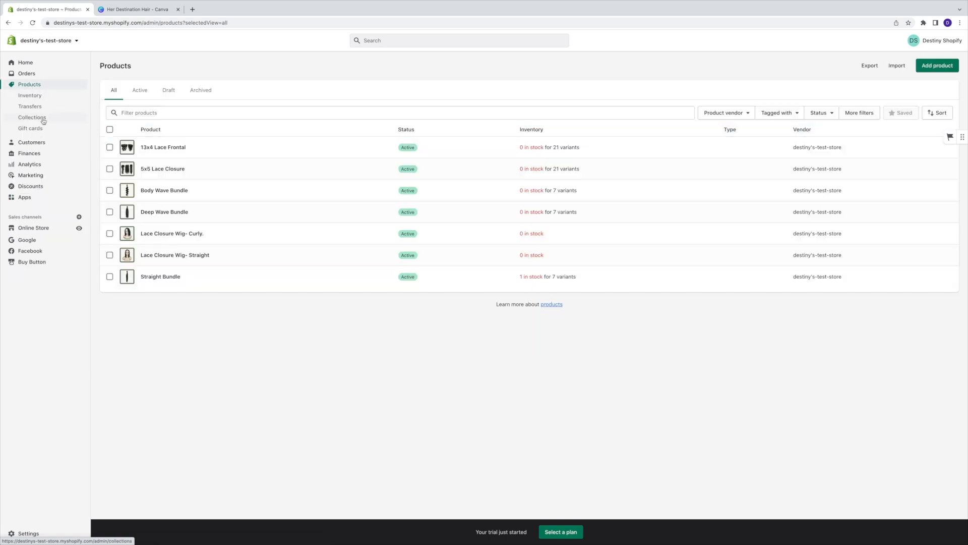
pyautogui.click(32, 118)
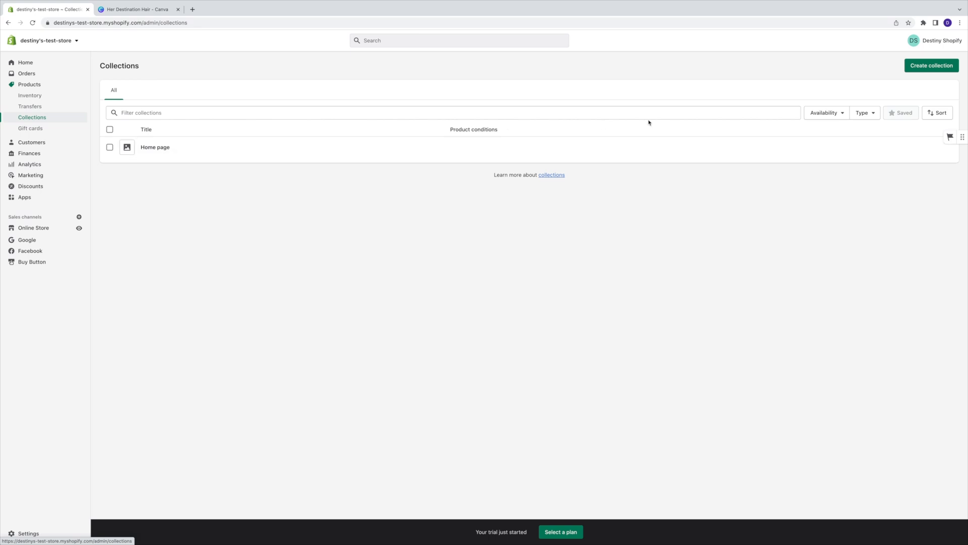
# Start a new collection titled "Bundles"
pyautogui.click(925, 68)
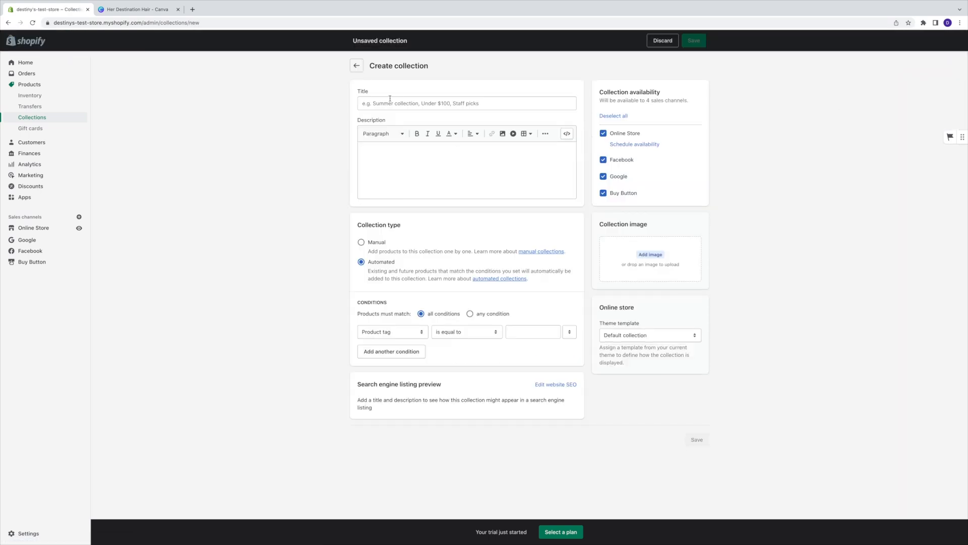
pyautogui.write('Bun')
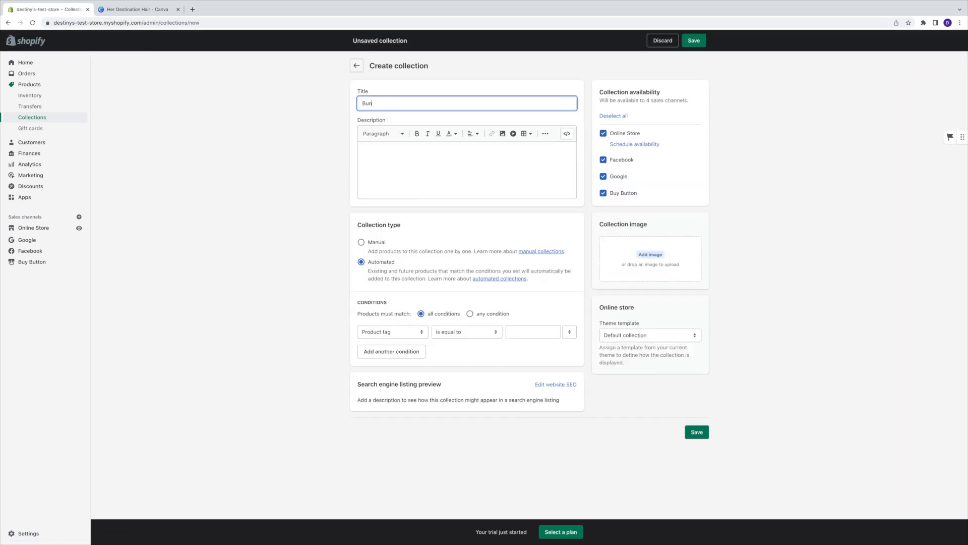
pyautogui.write('dles')
# Set the Bundles collection's automated condition to product title contains "Bundle" and save the collection
pyautogui.click(419, 332)
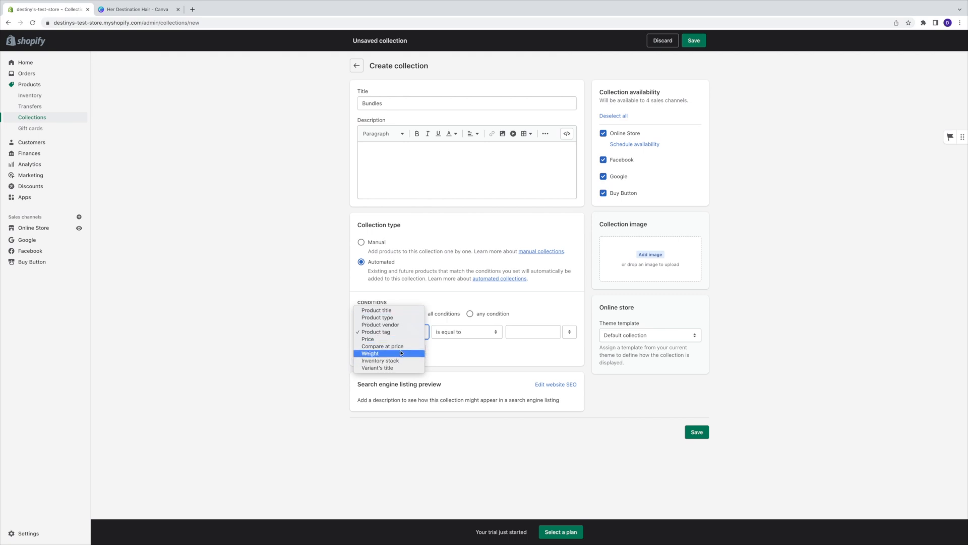
pyautogui.click(452, 306)
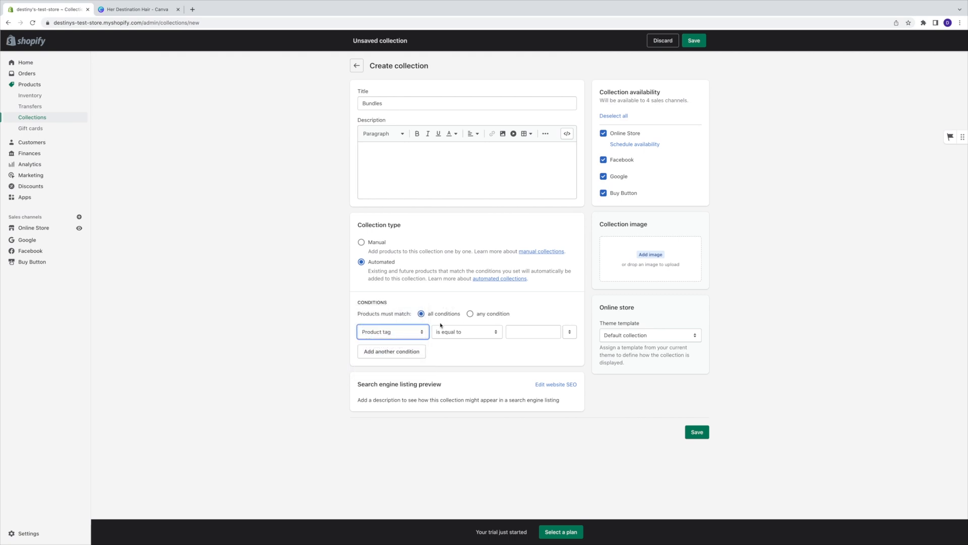
pyautogui.click(403, 333)
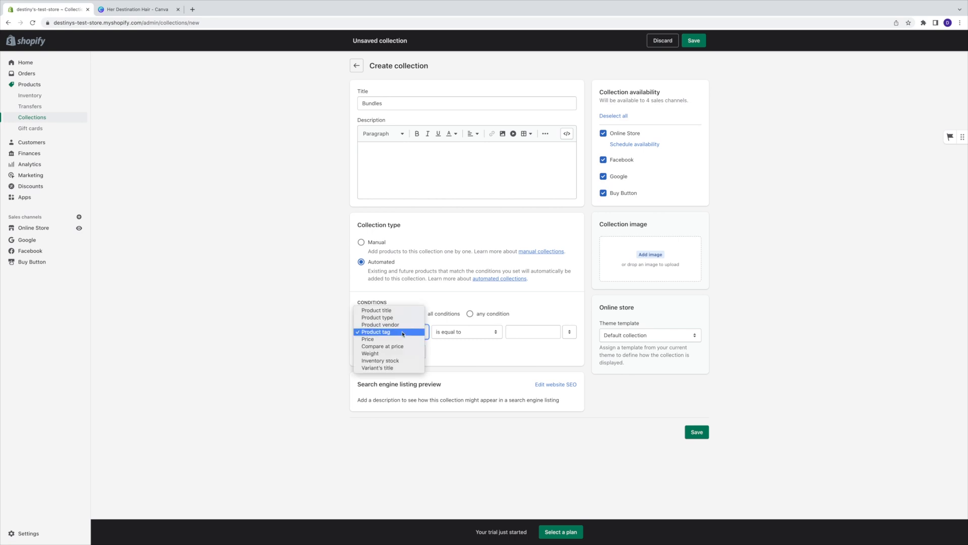
pyautogui.press('Return')
pyautogui.click(541, 336)
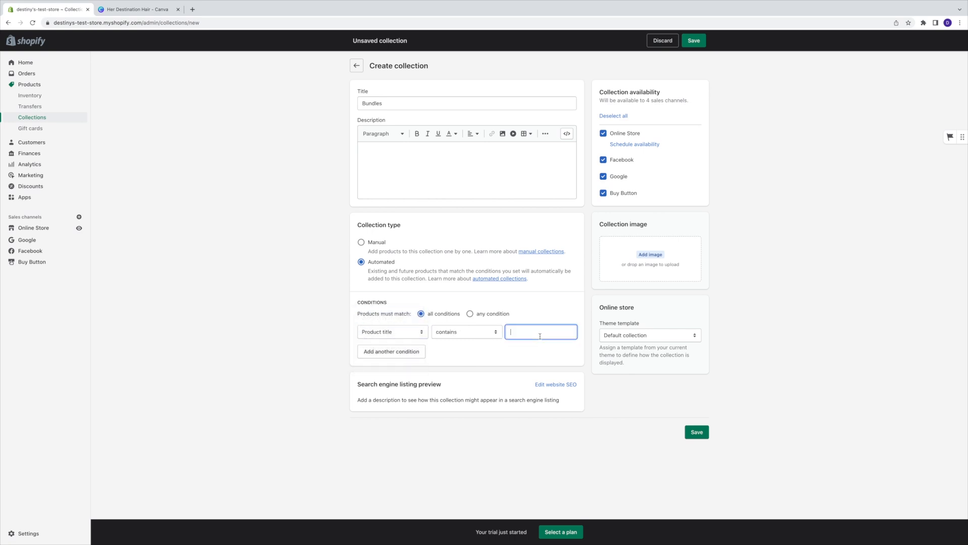
pyautogui.write('Bundle')
pyautogui.click(536, 364)
pyautogui.click(704, 434)
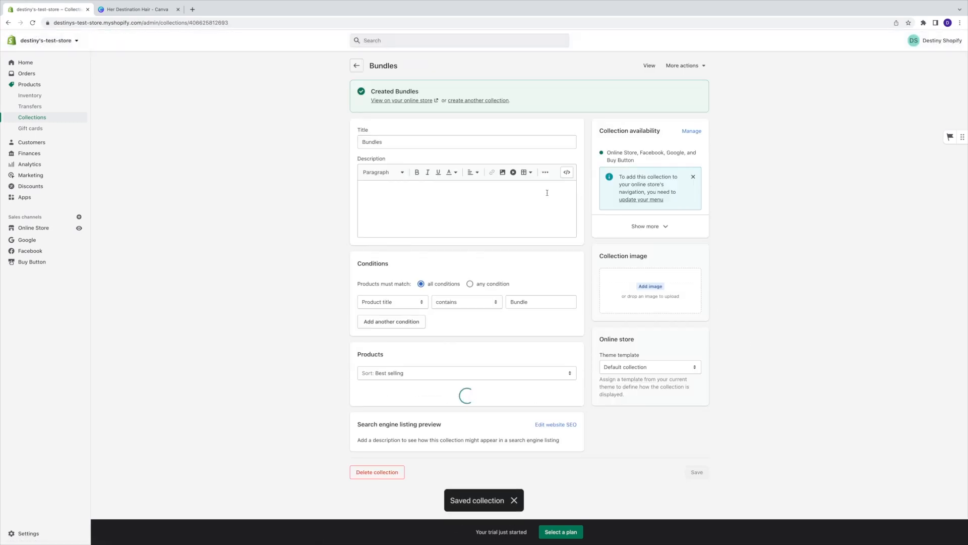
pyautogui.scroll(-1, 306, 138)
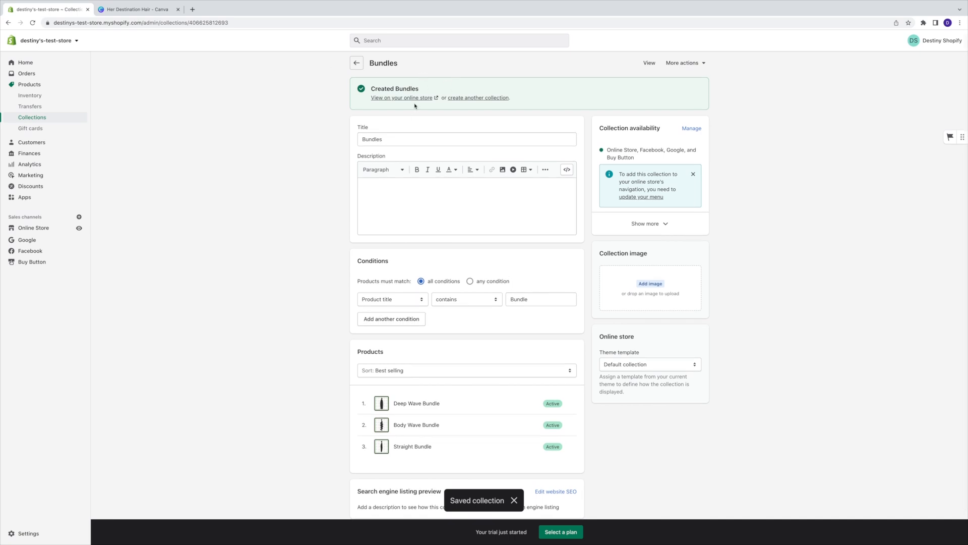
# Start another collection titled "Closures & Frontals" with the condition product title contains "closures"
pyautogui.click(457, 98)
pyautogui.click(373, 104)
pyautogui.write('Closures & Frontals')
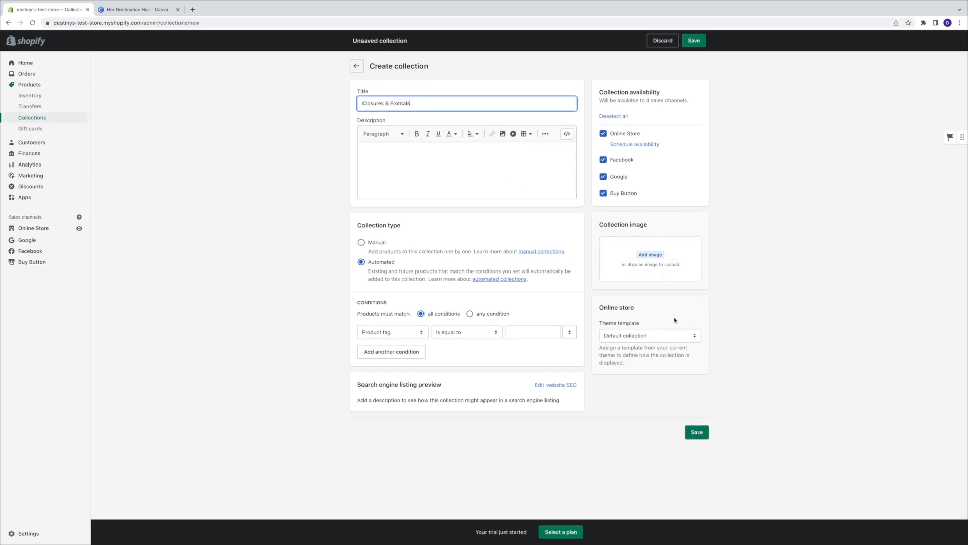
pyautogui.click(403, 334)
pyautogui.click(383, 310)
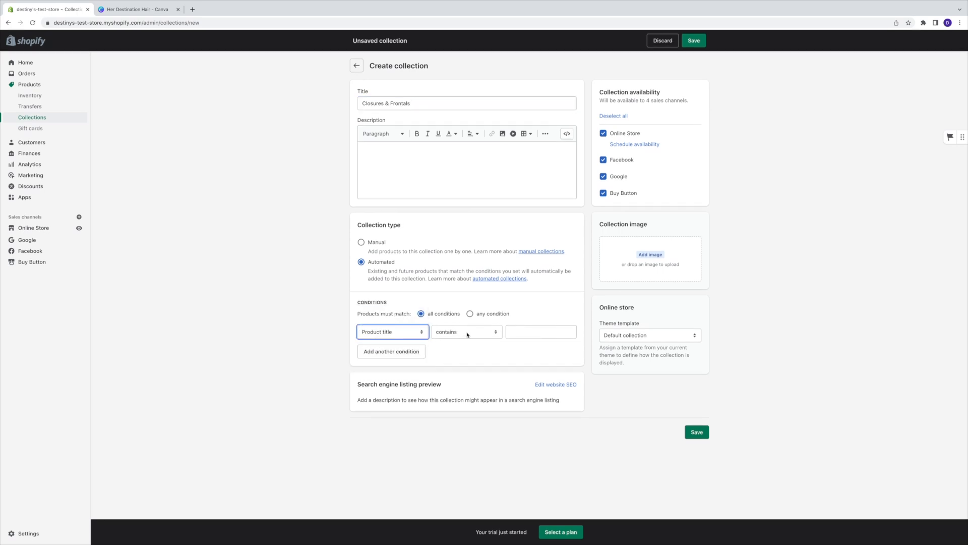
pyautogui.click(522, 331)
pyautogui.write('closures')
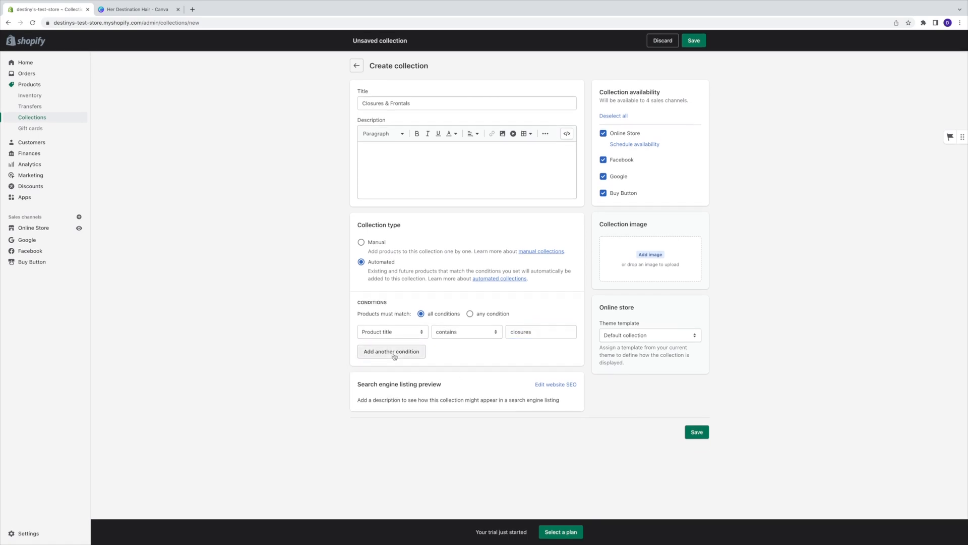
# Add a second condition, product title contains "frontals", and save the Closures & Frontals collection
pyautogui.click(392, 351)
pyautogui.click(517, 349)
pyautogui.write('frontals')
pyautogui.click(487, 374)
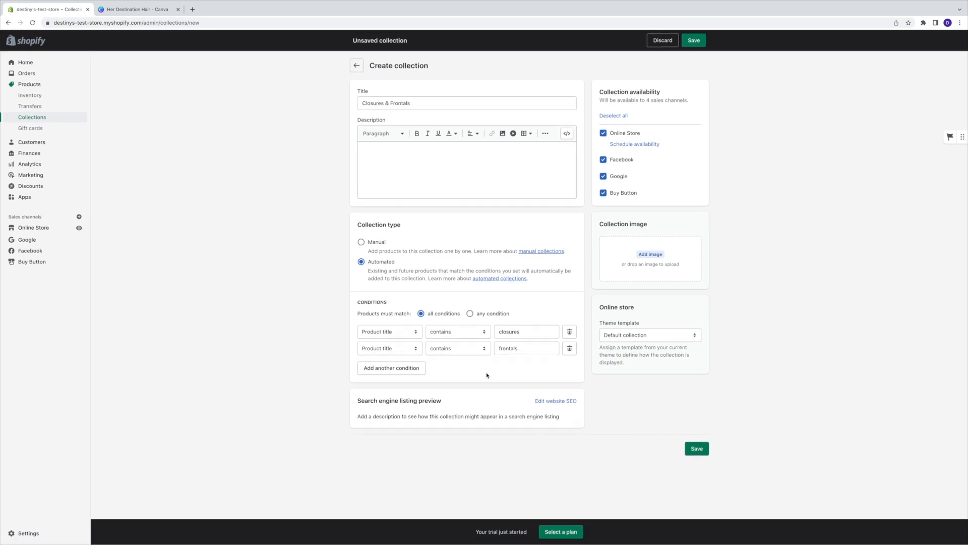
pyautogui.click(697, 449)
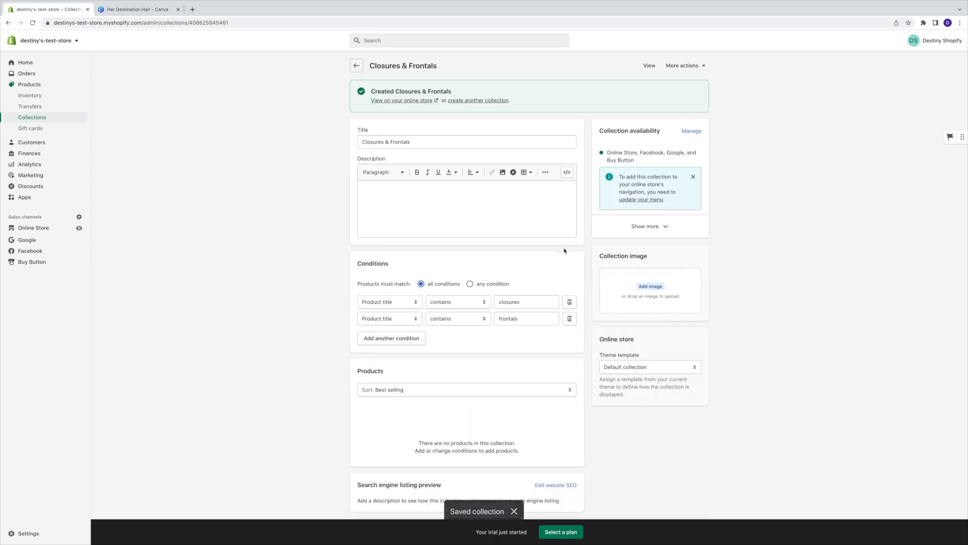
pyautogui.scroll(-1, 521, 369)
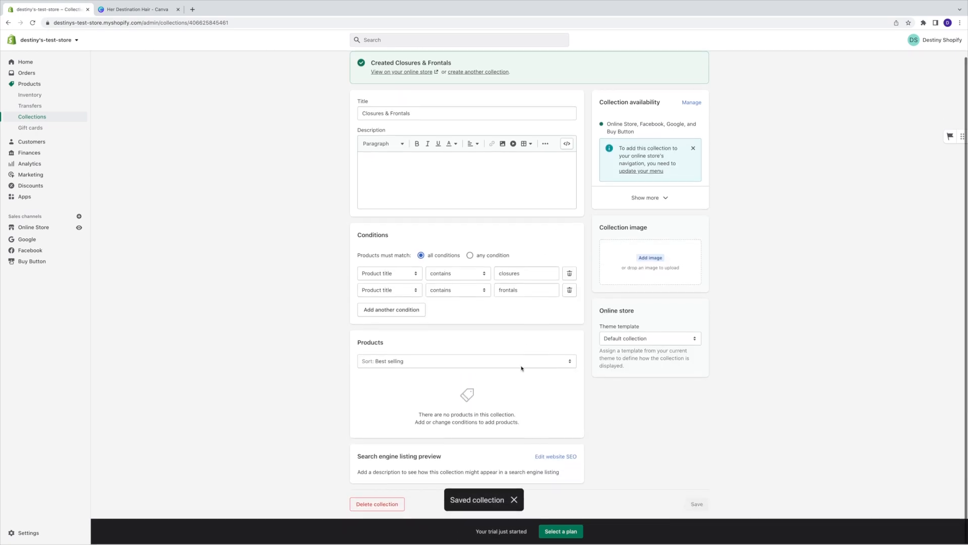
# Change the two condition values to the singular "closure" and "frontal", and save the collection
pyautogui.click(527, 275)
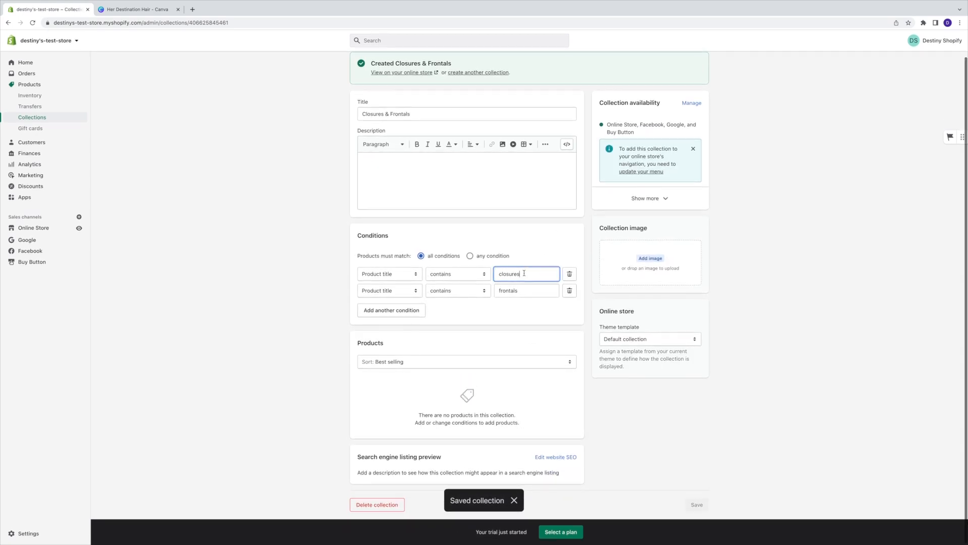
pyautogui.press('BackSpace')
pyautogui.click(523, 290)
pyautogui.press('BackSpace')
pyautogui.click(697, 505)
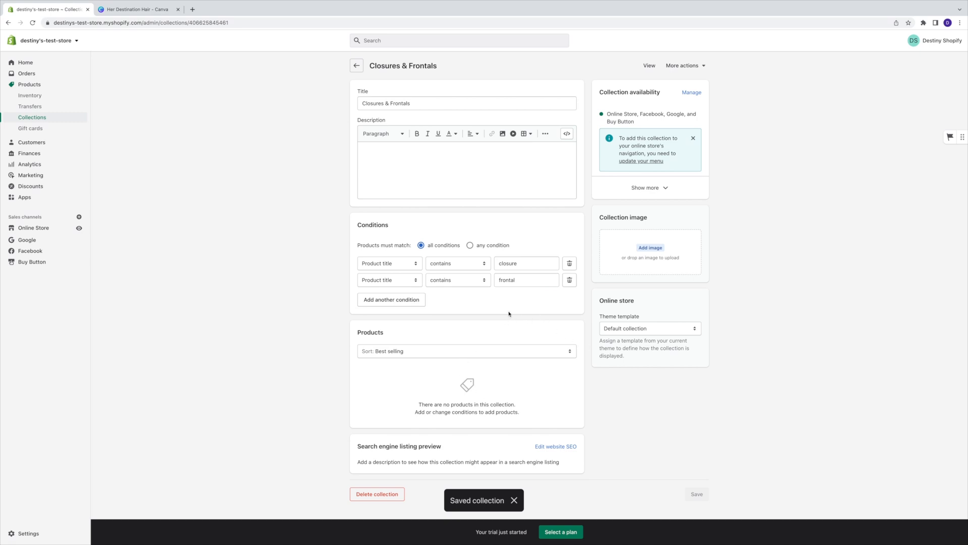
# Make the Closures & Frontals collection match products that meet any condition, and save it
pyautogui.click(470, 246)
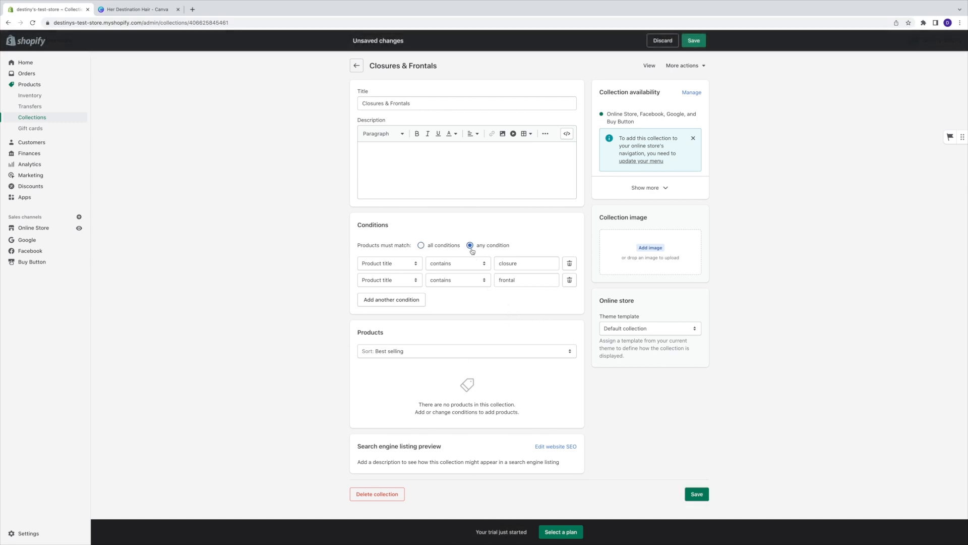
pyautogui.click(697, 494)
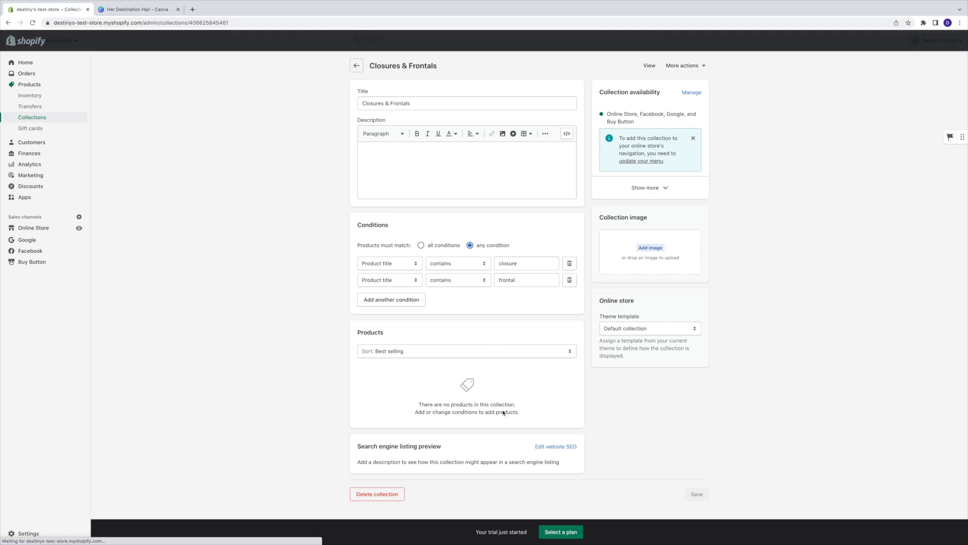
pyautogui.scroll(-1, 507, 353)
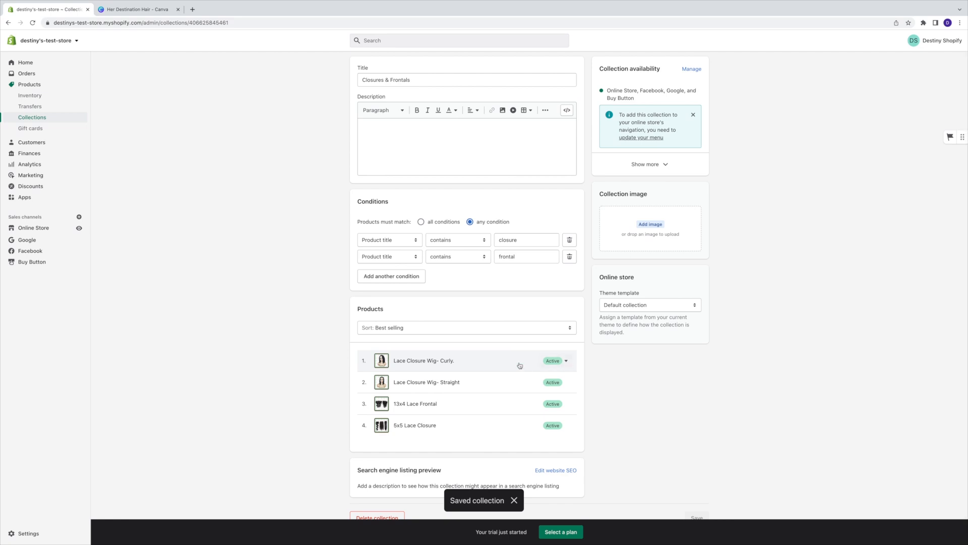
# Check the products listed in the Closures & Frontals collection and remove its "closure" title condition
pyautogui.click(566, 361)
pyautogui.click(500, 364)
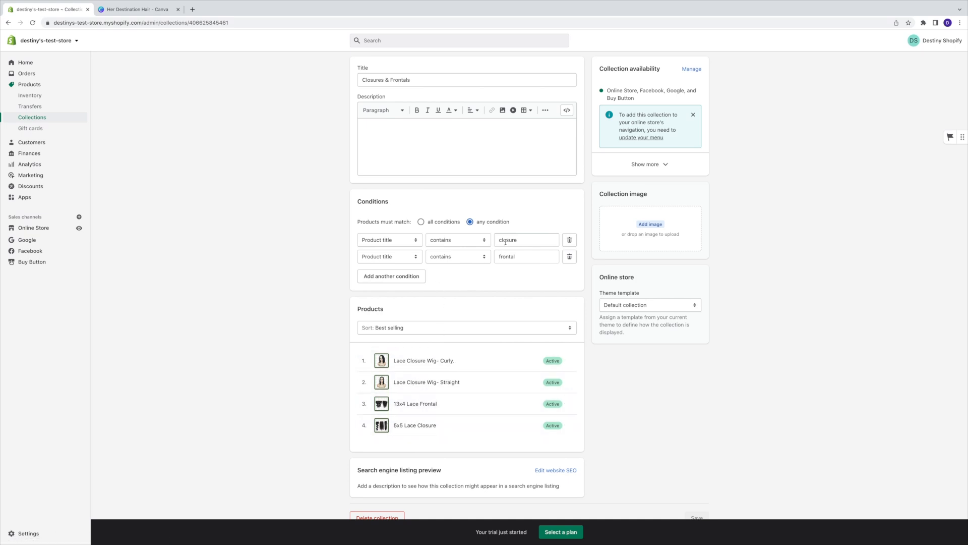
pyautogui.scroll(1, 505, 238)
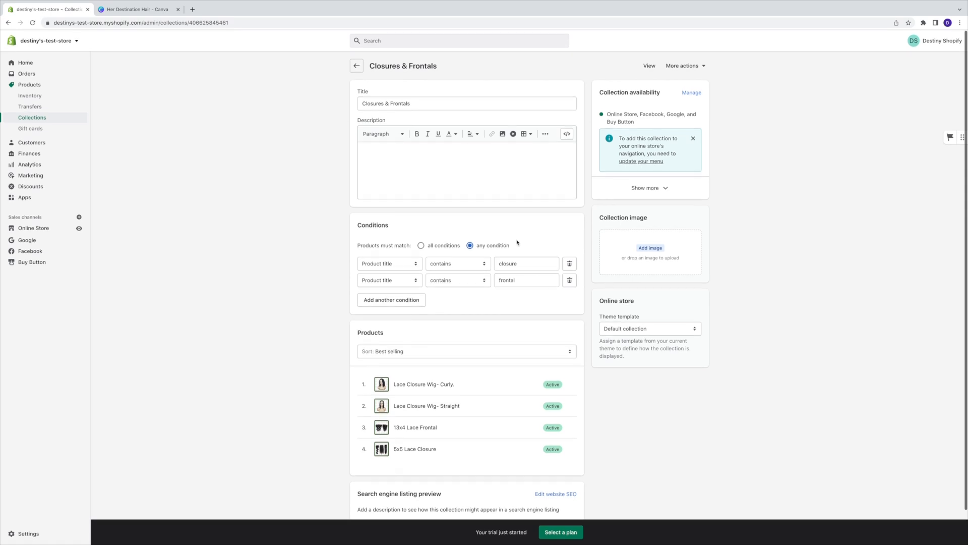
pyautogui.click(570, 264)
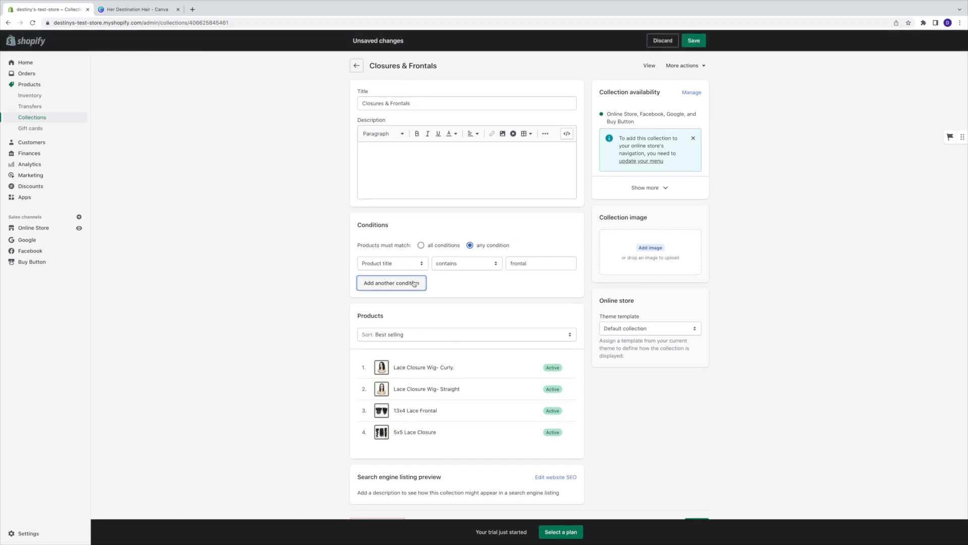
pyautogui.scroll(-1, 413, 277)
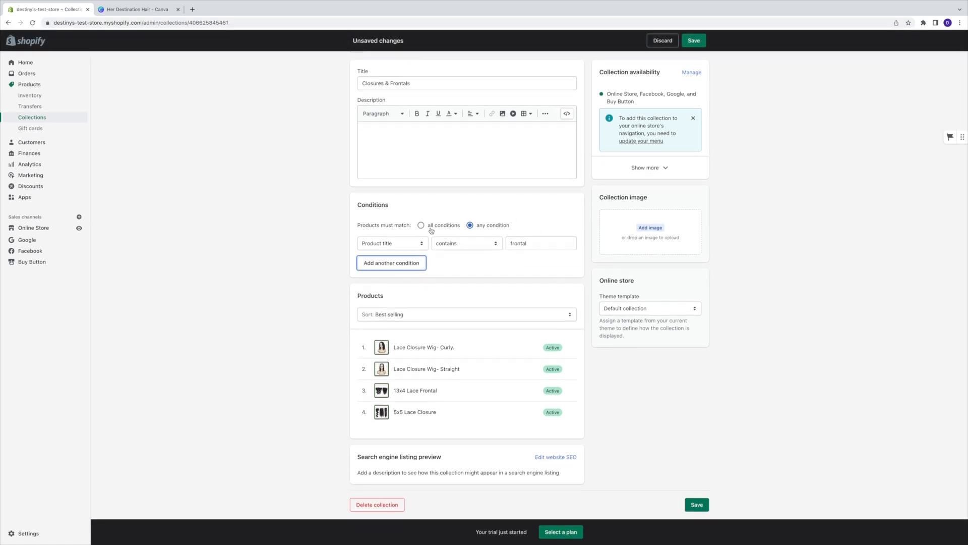
# Switch the Closures & Frontals collection to match all conditions
pyautogui.click(418, 228)
pyautogui.scroll(1, 487, 251)
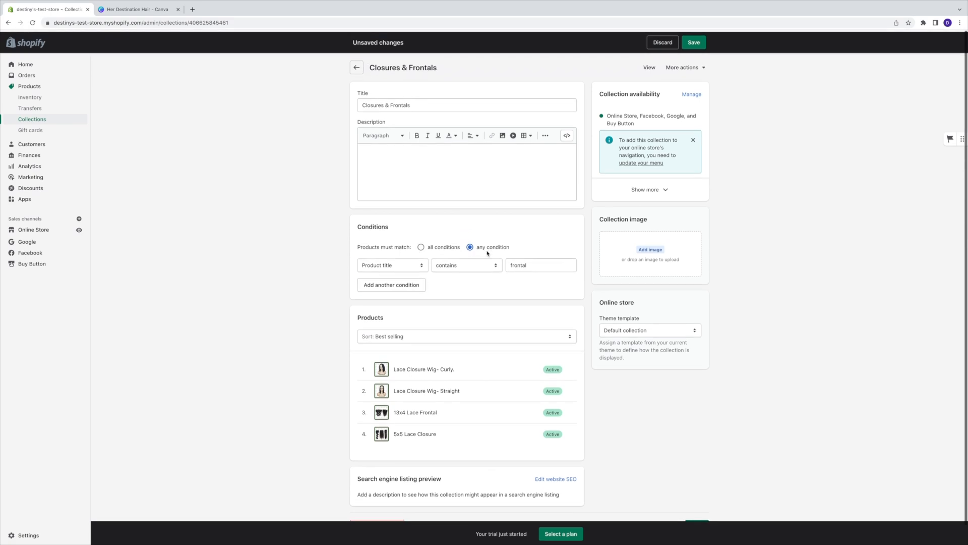
pyautogui.click(421, 247)
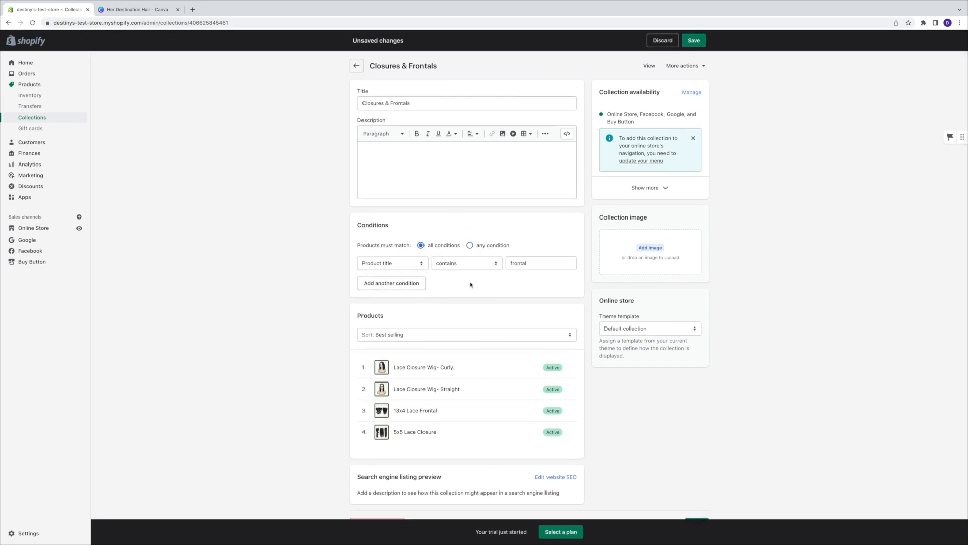
# Delete the Closures & Frontals collection and confirm the deletion
pyautogui.scroll(-1, 471, 281)
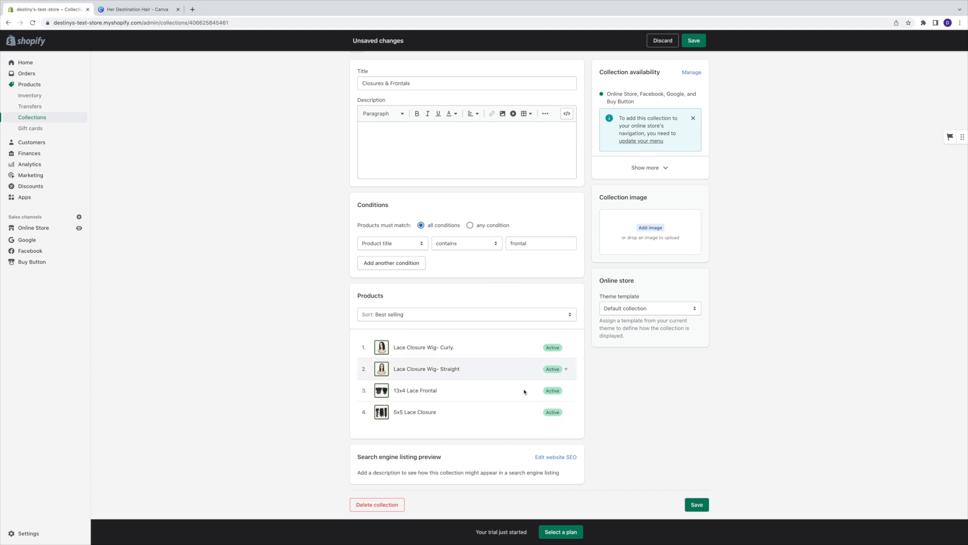
pyautogui.click(378, 505)
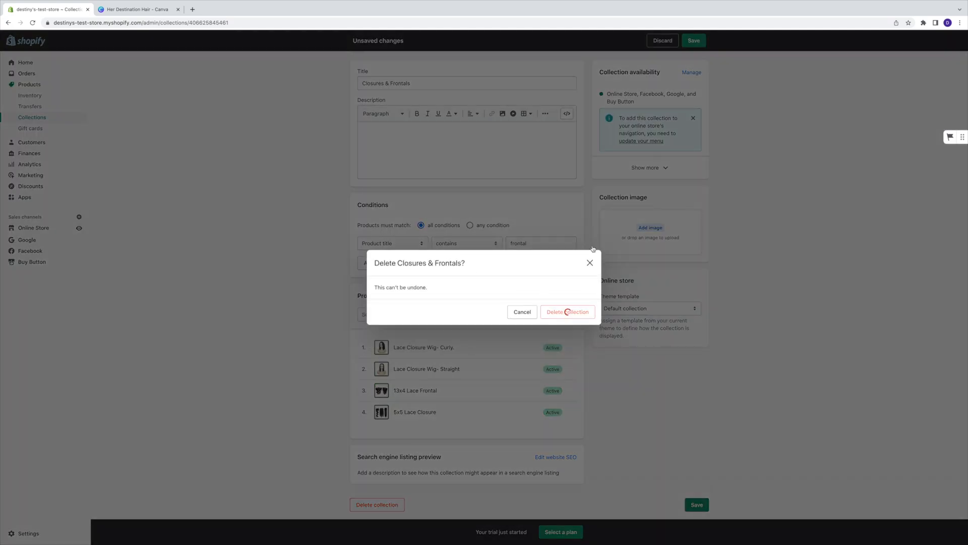
pyautogui.click(567, 314)
pyautogui.click(575, 312)
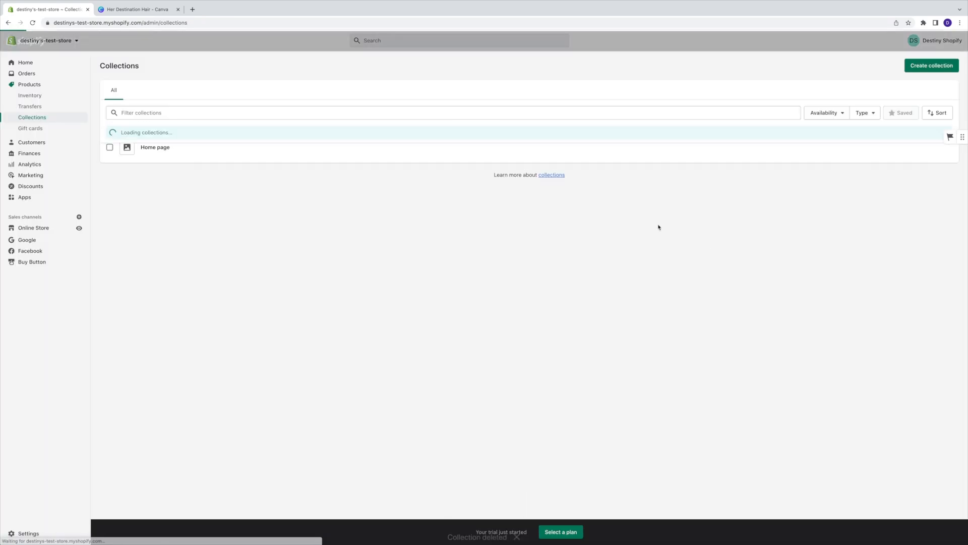
# Create a manual collection titled "Closures & Frontals" and save it
pyautogui.click(932, 66)
pyautogui.click(455, 105)
pyautogui.write('La')
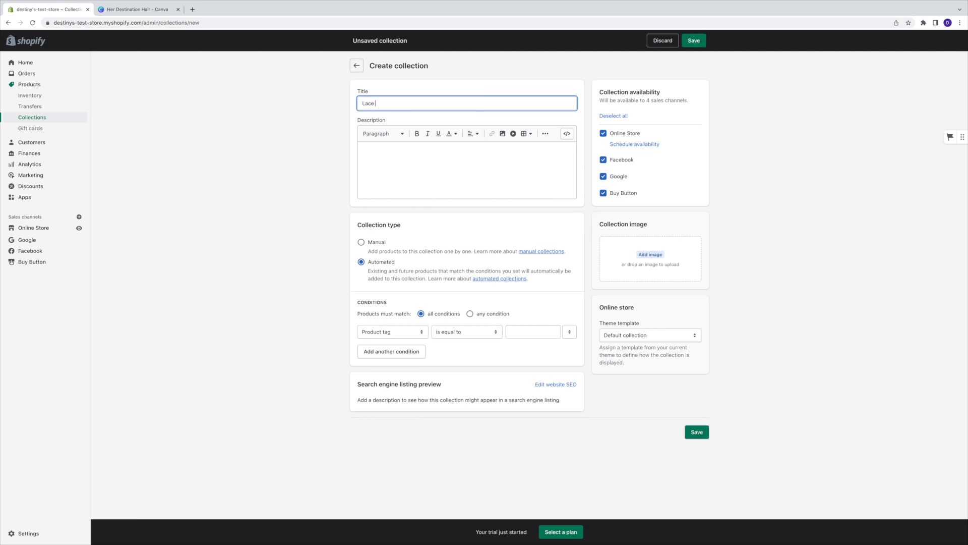
pyautogui.write('ce')
pyautogui.press('BackSpace')
pyautogui.press('BackSpace')
pyautogui.press('BackSpace')
pyautogui.press('BackSpace')
pyautogui.press('BackSpace')
pyautogui.write('Cl')
pyautogui.press('BackSpace')
pyautogui.press('BackSpace')
pyautogui.click(362, 243)
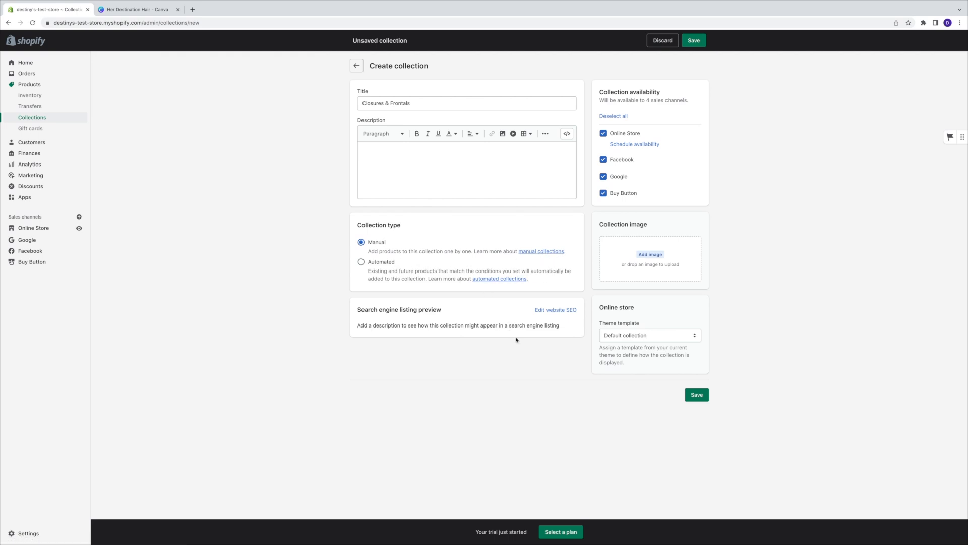
pyautogui.click(696, 394)
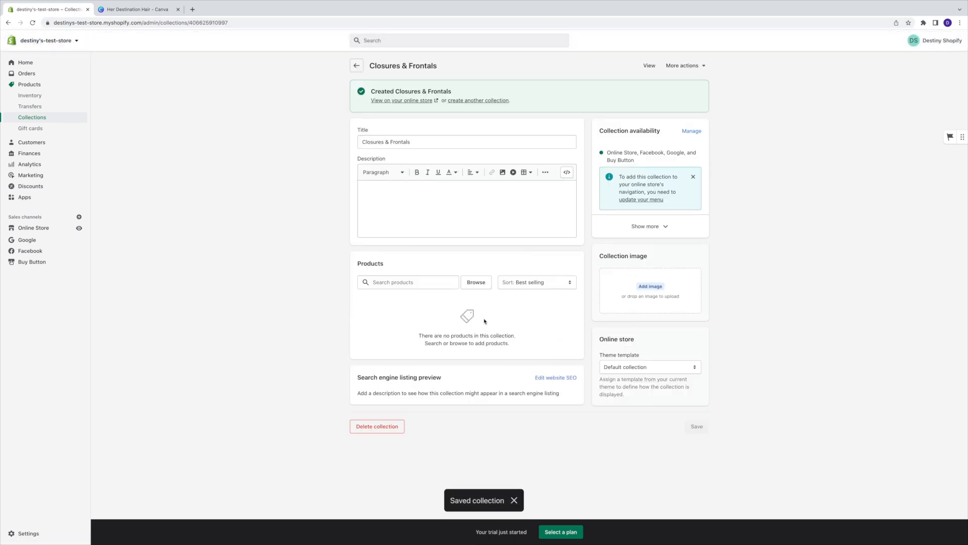
# Search the products for "lace" and add 13x4 Lace Frontal and 5x5 Lace Closure to the Closures & Frontals collection
pyautogui.click(409, 287)
pyautogui.write('lace')
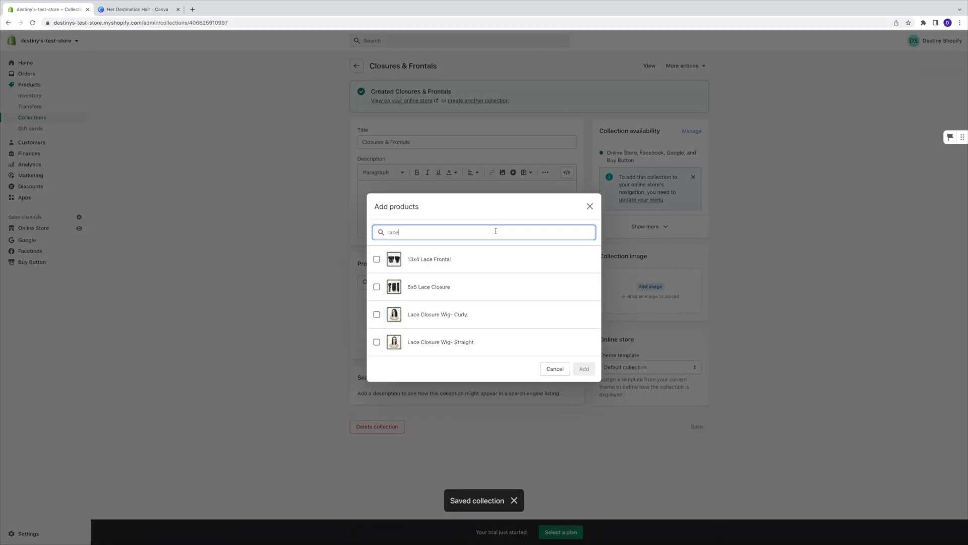
pyautogui.click(377, 259)
pyautogui.click(377, 286)
pyautogui.click(585, 368)
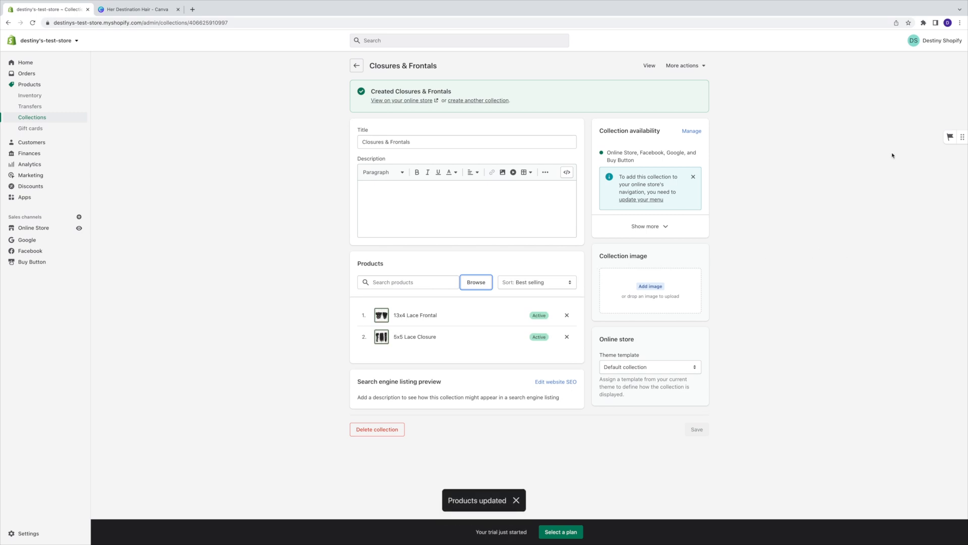
pyautogui.click(593, 464)
# Create and save an automated collection titled "Wigs" with the condition product title contains "wig"
pyautogui.click(477, 100)
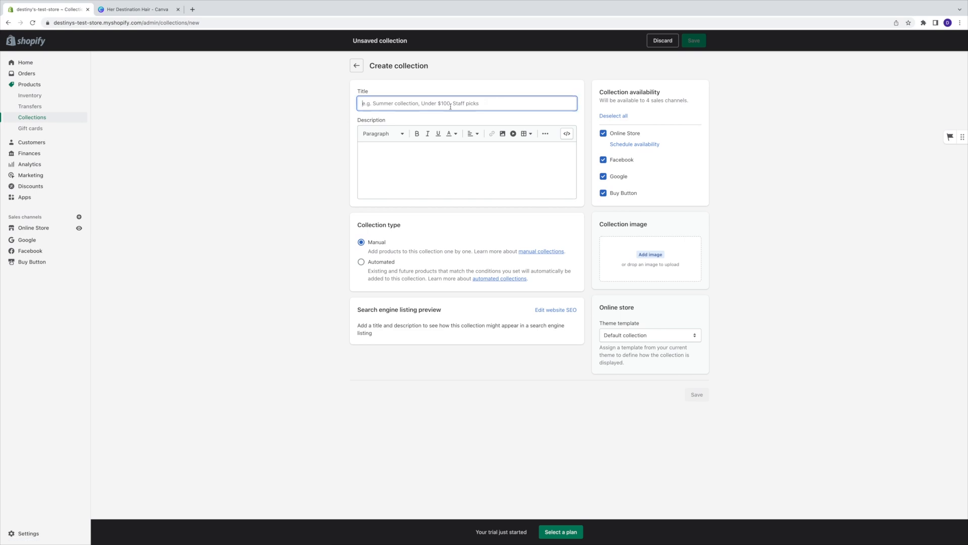
pyautogui.write('Wigs')
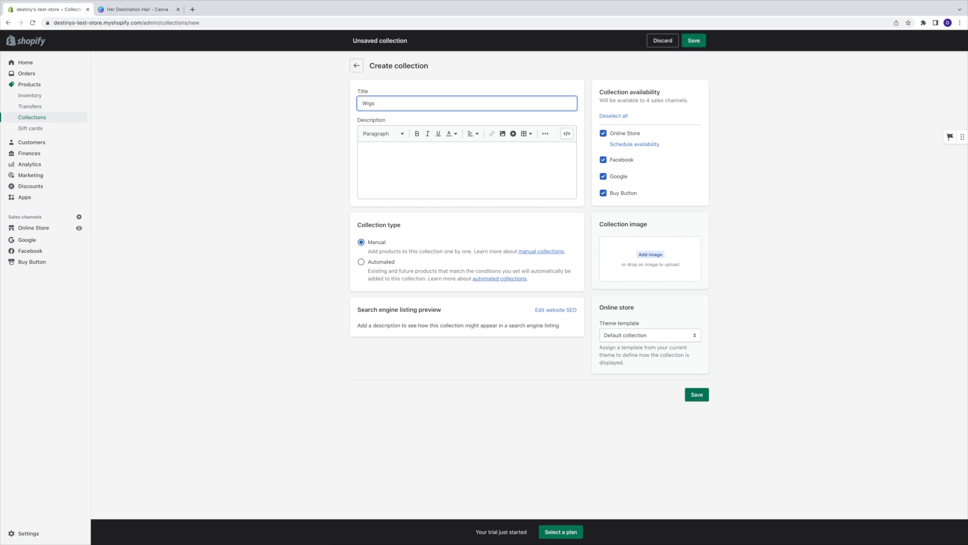
pyautogui.click(361, 262)
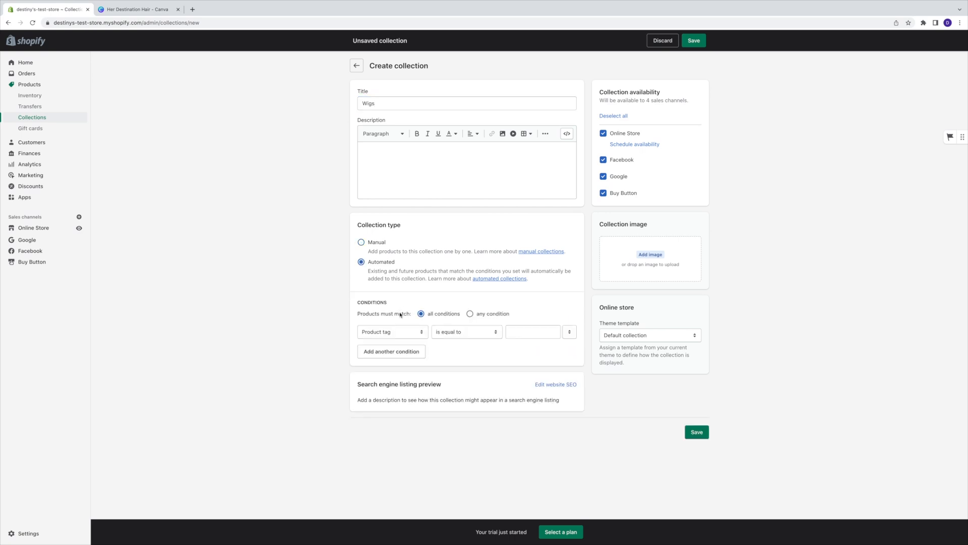
pyautogui.click(409, 331)
pyautogui.click(386, 310)
pyautogui.click(517, 332)
pyautogui.write('wig')
pyautogui.click(751, 290)
pyautogui.click(698, 431)
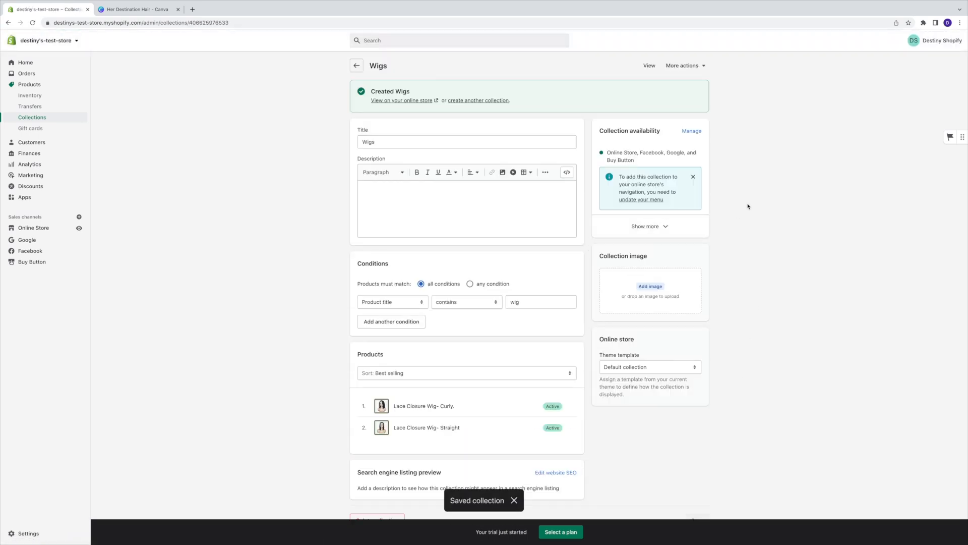
pyautogui.scroll(-1, 798, 204)
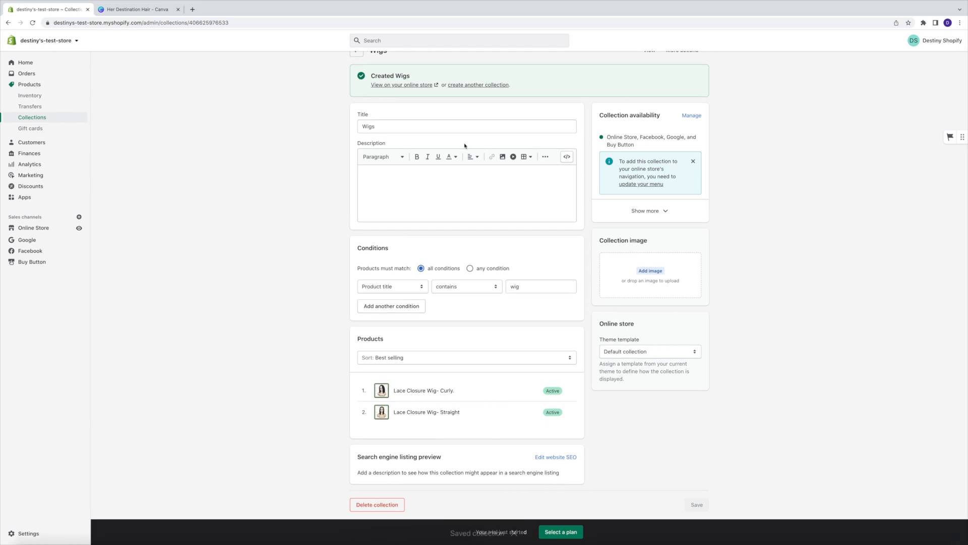
# Open the online store's live Dawn theme for customization
pyautogui.click(25, 63)
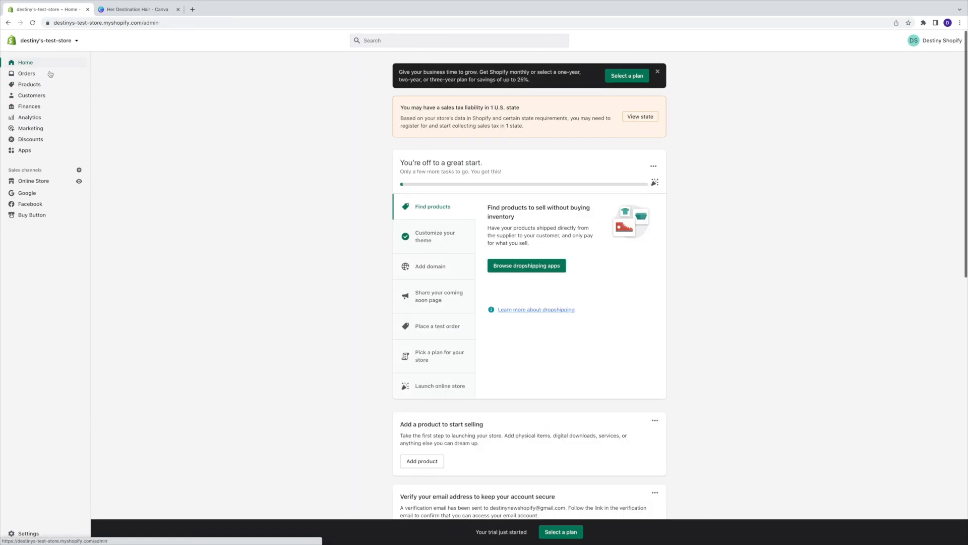
pyautogui.click(33, 180)
pyautogui.click(687, 153)
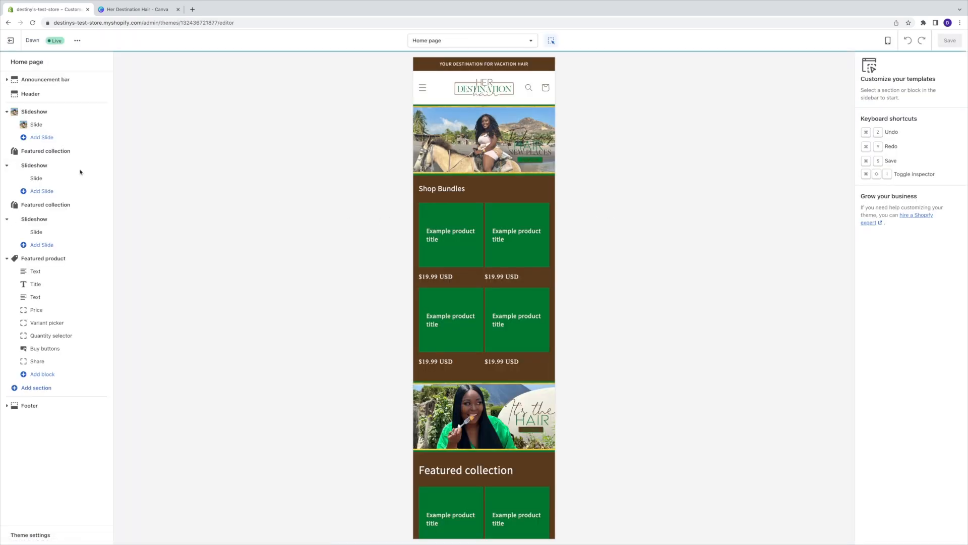
# Assign the Bundles collection to the Shop Bundles featured collection section on the home page
pyautogui.click(47, 152)
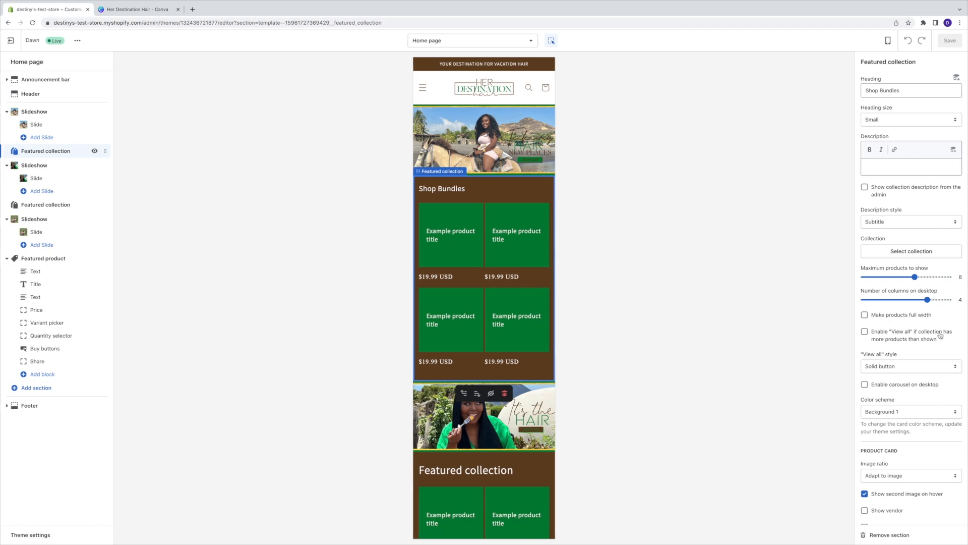
pyautogui.click(913, 255)
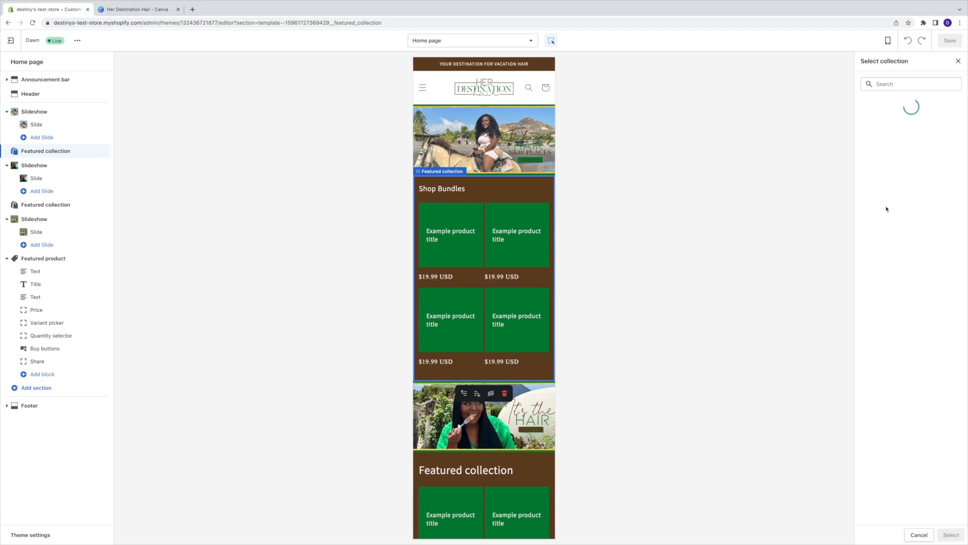
pyautogui.click(901, 127)
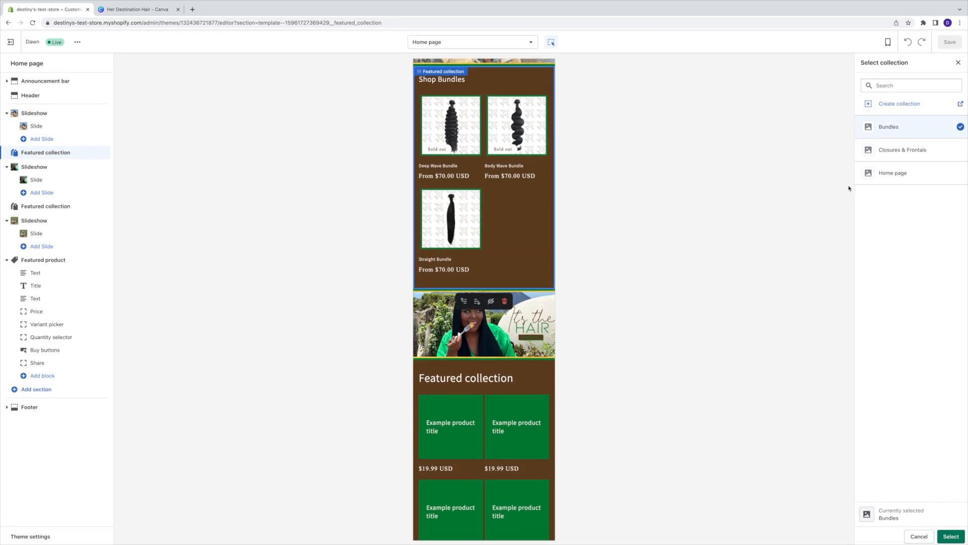
pyautogui.click(952, 536)
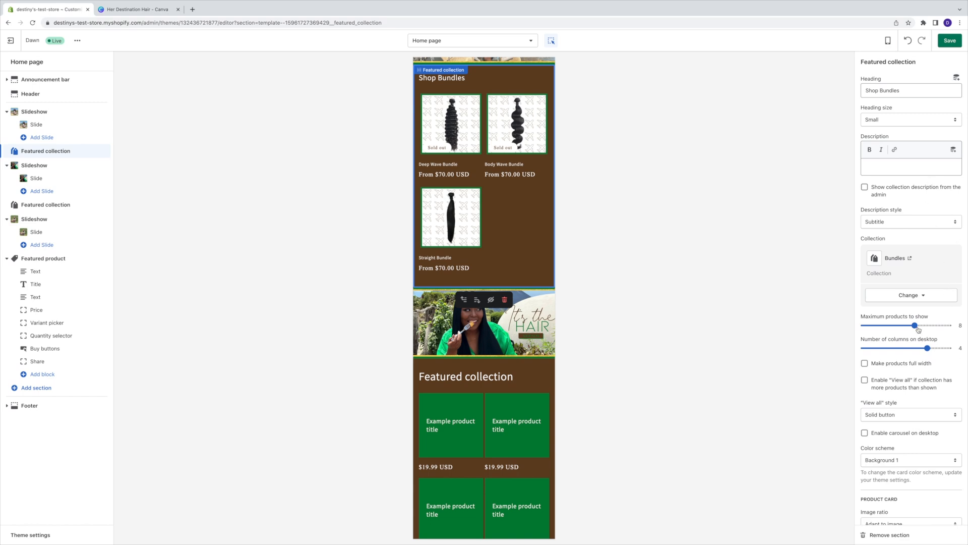
# Limit the Shop Bundles section to 2 products and 3 desktop columns, and save the theme
pyautogui.moveTo(917, 326); pyautogui.dragTo(872, 328)
pyautogui.moveTo(928, 348); pyautogui.dragTo(898, 352)
pyautogui.moveTo(872, 325); pyautogui.dragTo(864, 325)
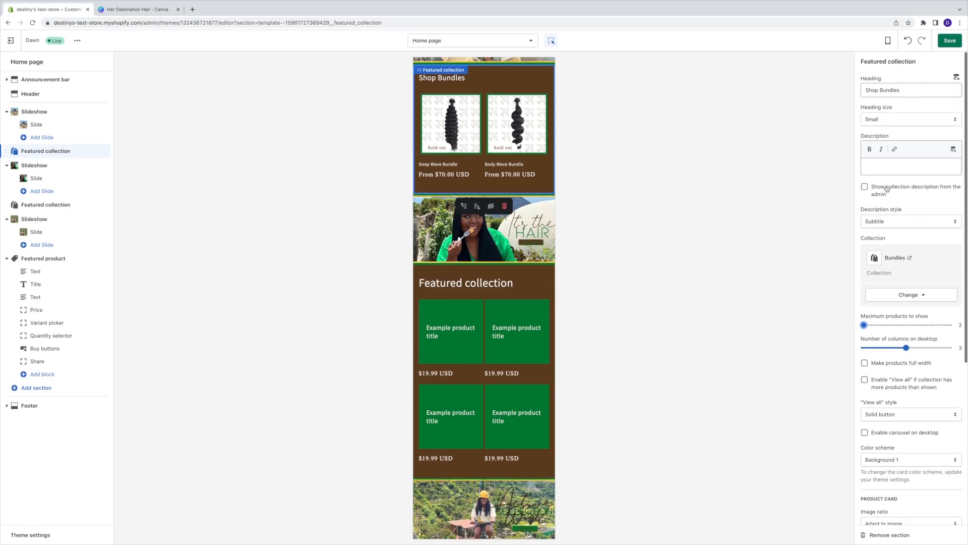
pyautogui.click(952, 43)
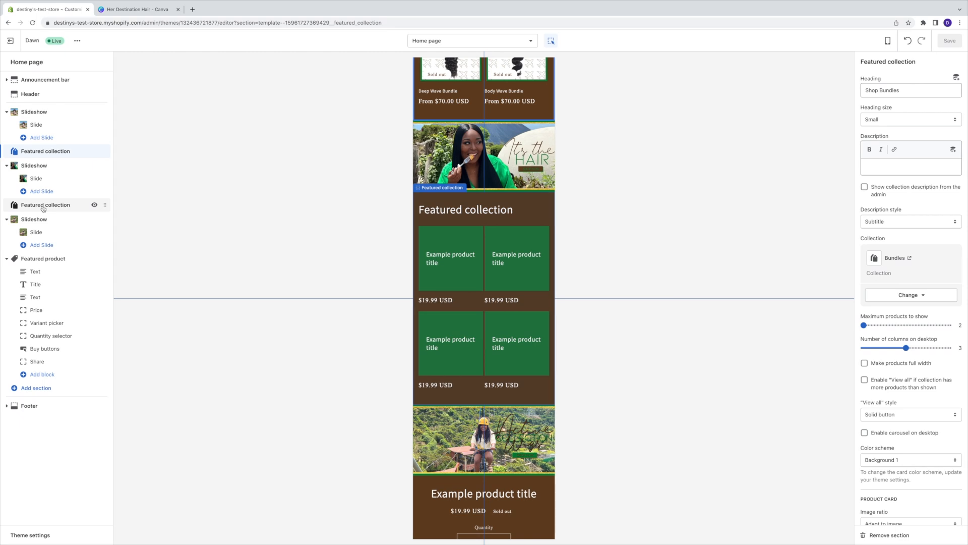
# Change the second featured collection's heading to "SHOP CLOSURES & FRONTALS" and set its heading size to Small
pyautogui.click(44, 205)
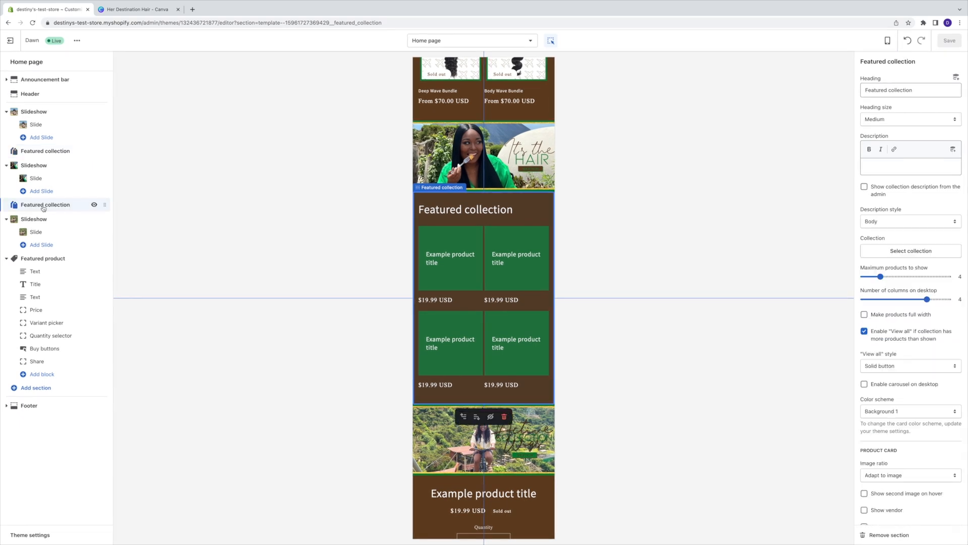
pyautogui.tripleClick(921, 90)
pyautogui.write('SHO')
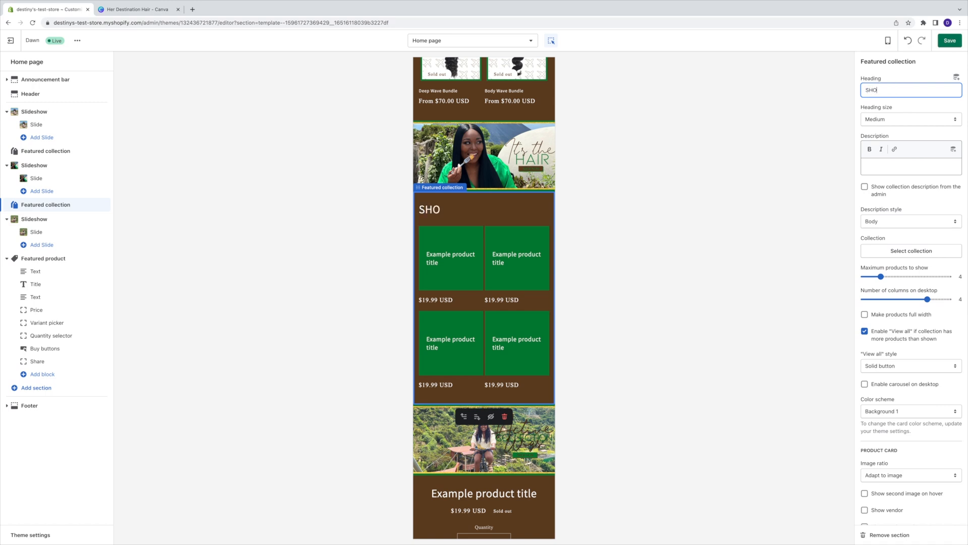
pyautogui.write('P CL')
pyautogui.write('CLOSURES')
pyautogui.write(' & ')
pyautogui.write('FRONTALS')
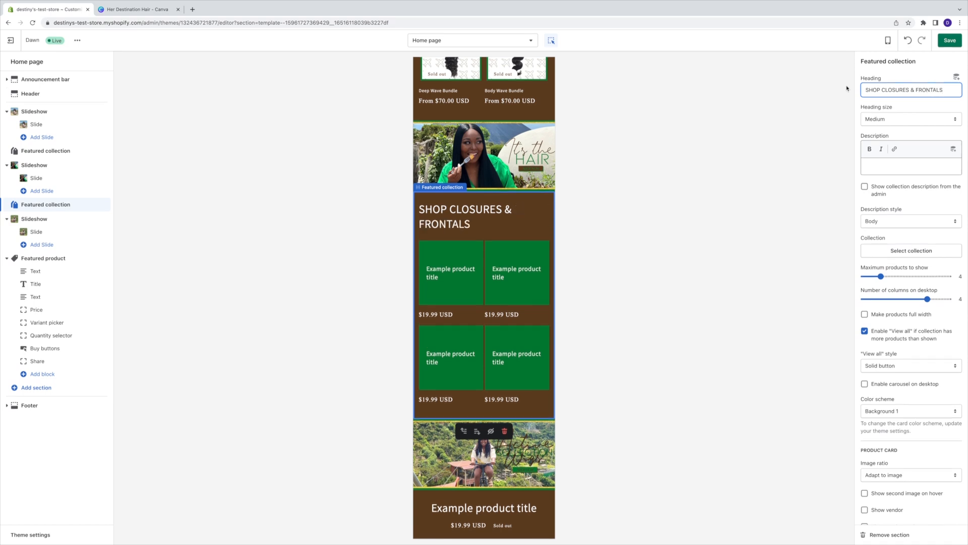
pyautogui.click(871, 119)
pyautogui.click(871, 112)
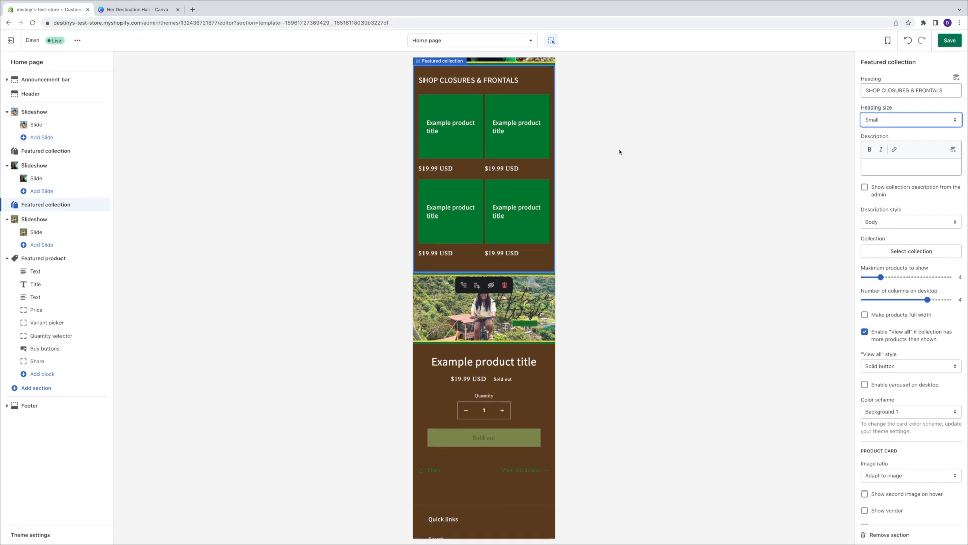
# Assign the Closures & Frontals collection to the second featured collection section
pyautogui.click(913, 253)
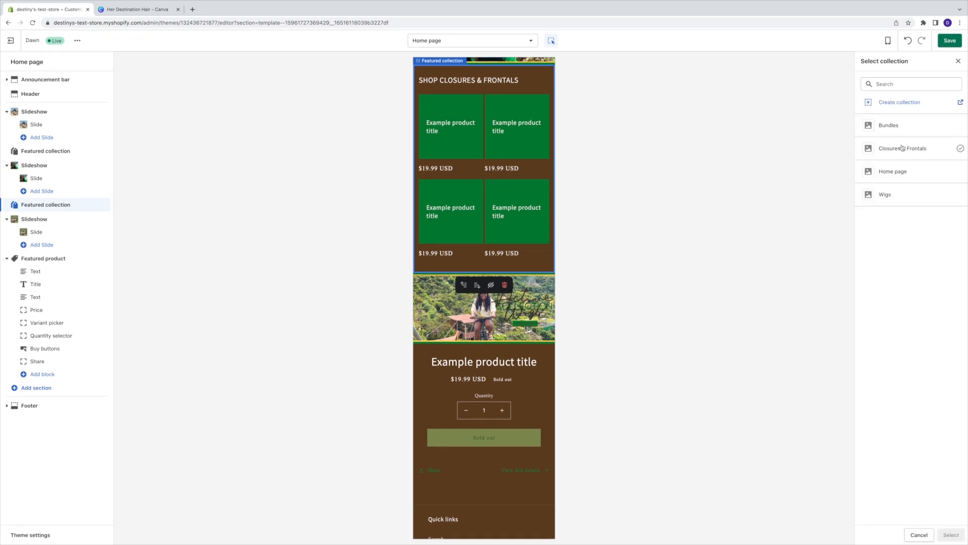
pyautogui.click(903, 148)
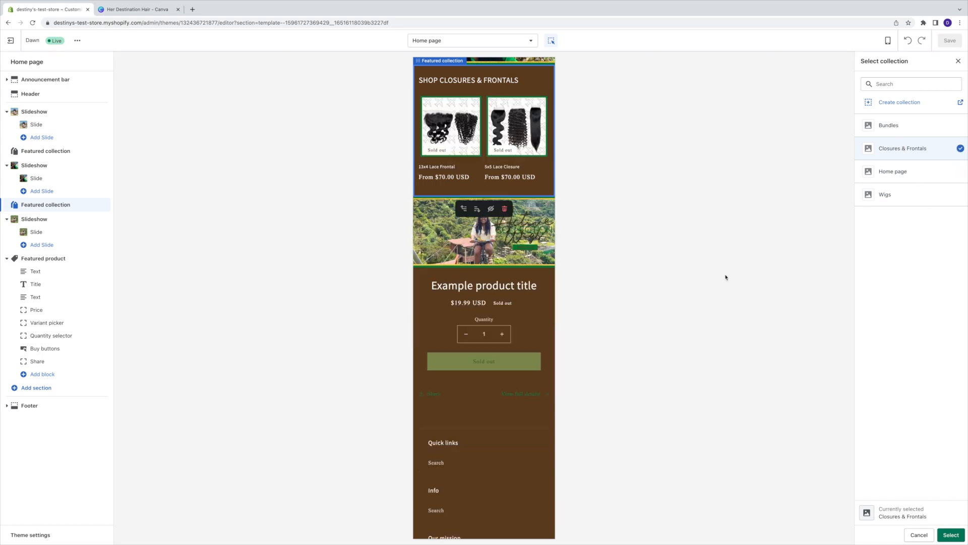
pyautogui.click(952, 534)
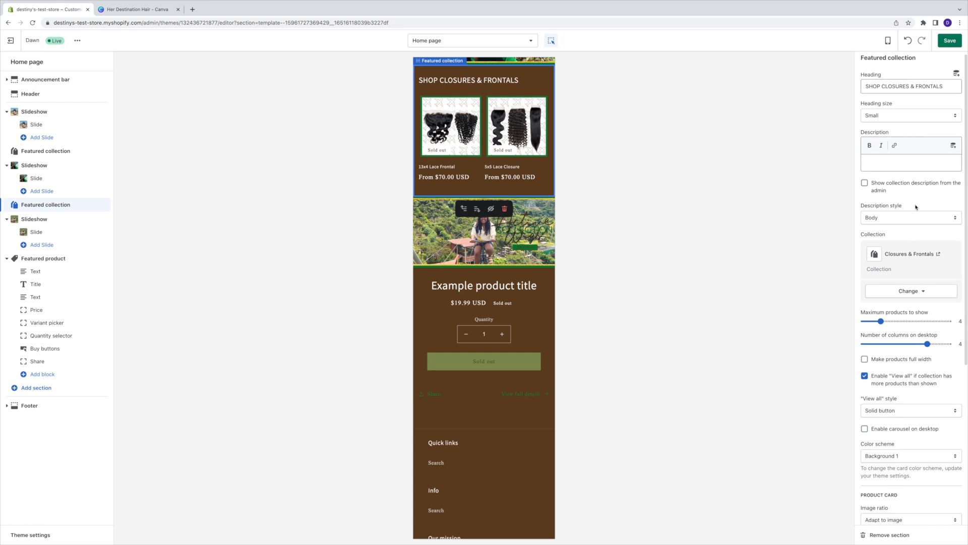
# Set the closures and frontals section to a maximum of 3 products and 1 desktop column, and save the theme
pyautogui.scroll(1, 935, 373)
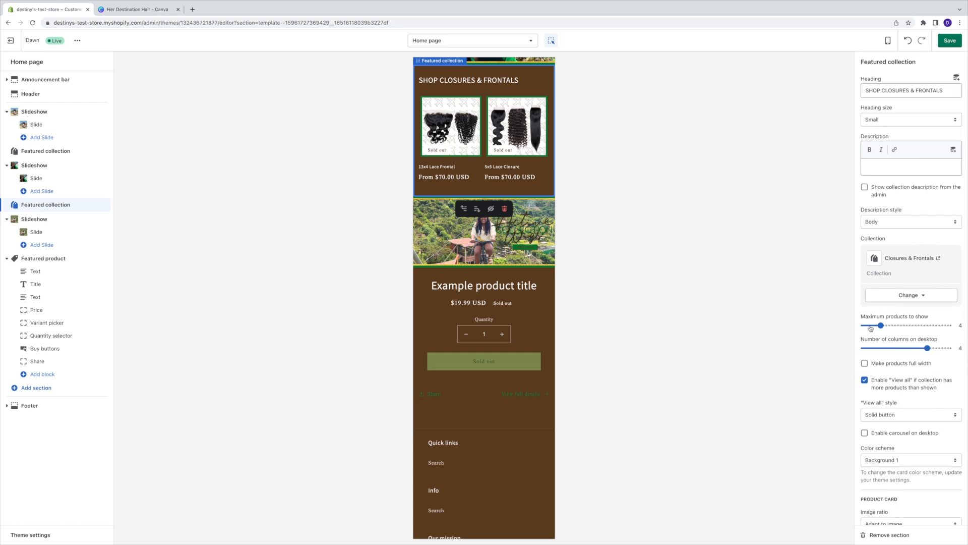
pyautogui.moveTo(880, 326); pyautogui.dragTo(872, 325)
pyautogui.moveTo(928, 348); pyautogui.dragTo(864, 347)
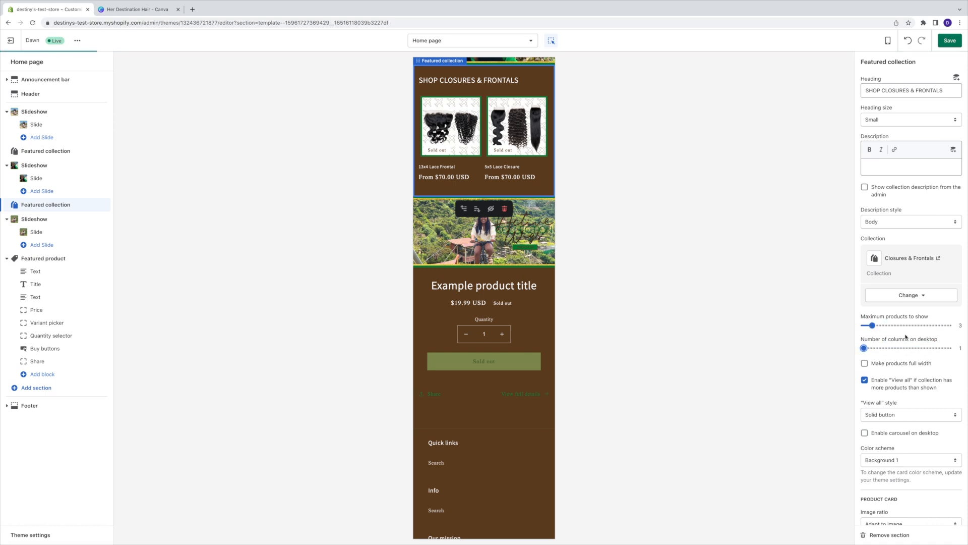
pyautogui.scroll(-1, 946, 275)
pyautogui.scroll(-1, 945, 275)
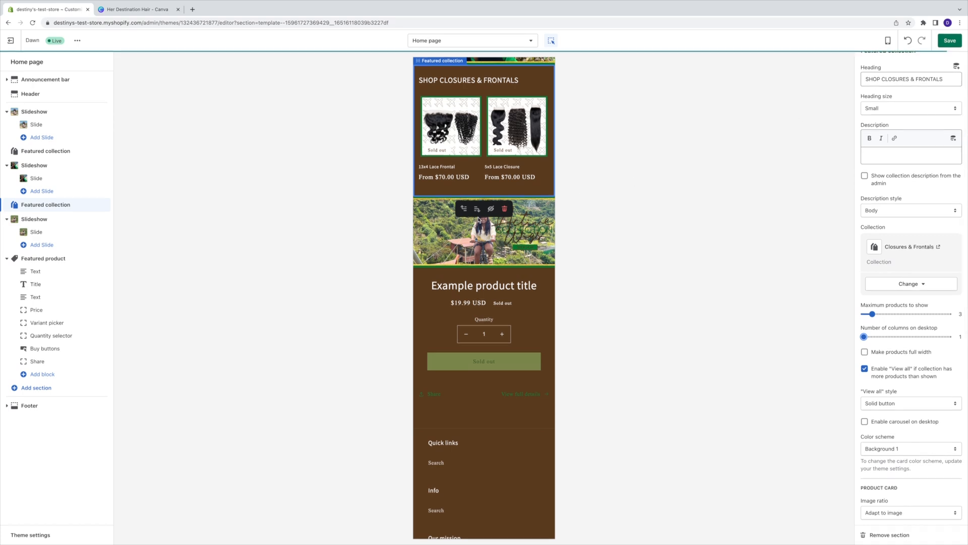
pyautogui.click(947, 42)
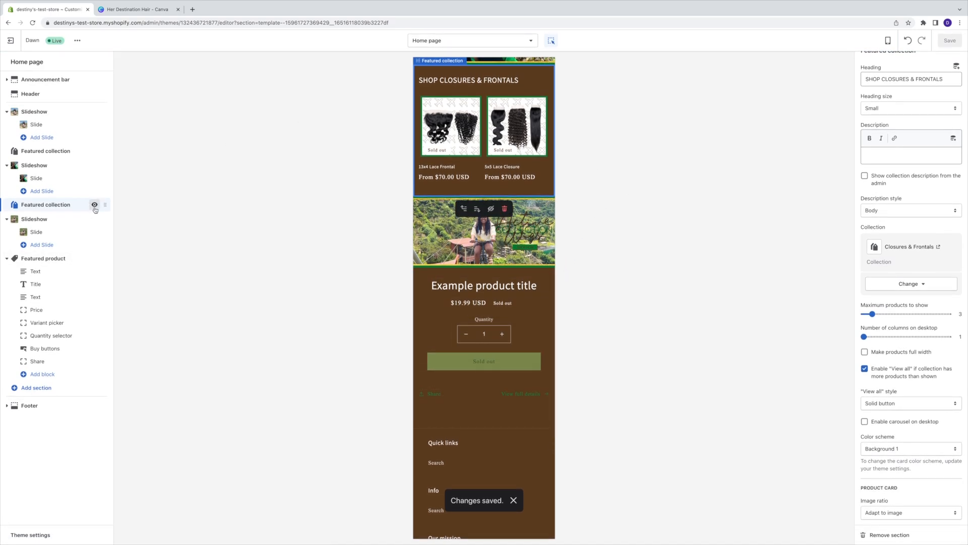
# Remove the Featured product section from the home page and add a Featured collection section below the third slideshow
pyautogui.click(61, 258)
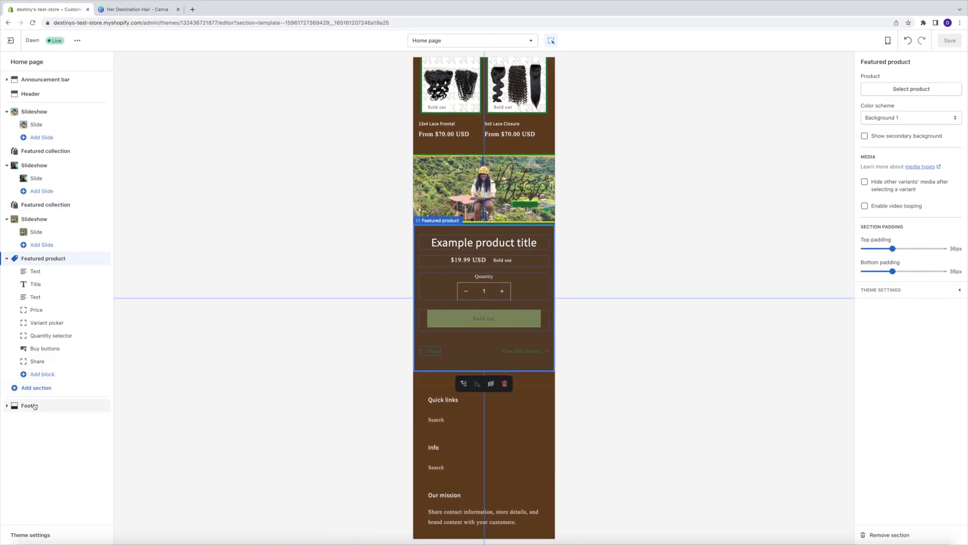
pyautogui.click(890, 535)
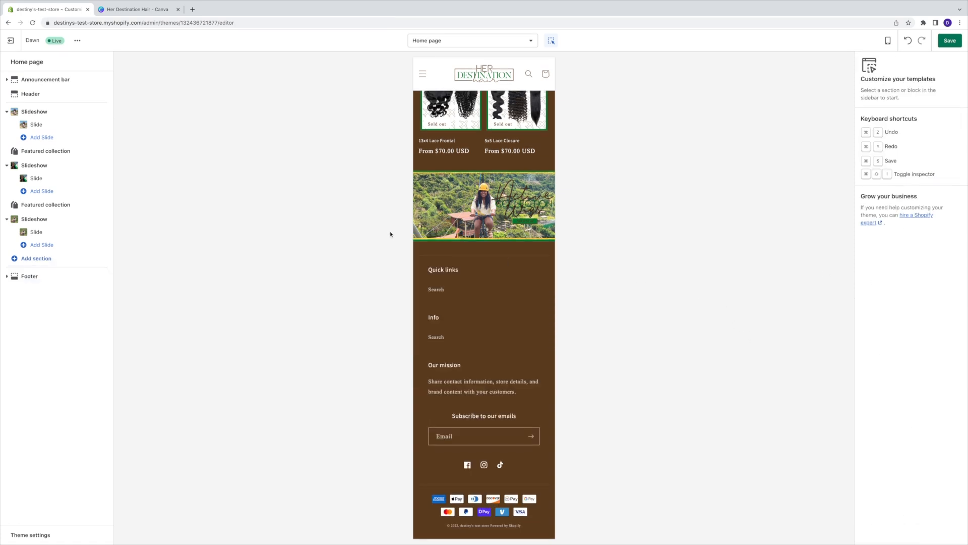
pyautogui.click(35, 259)
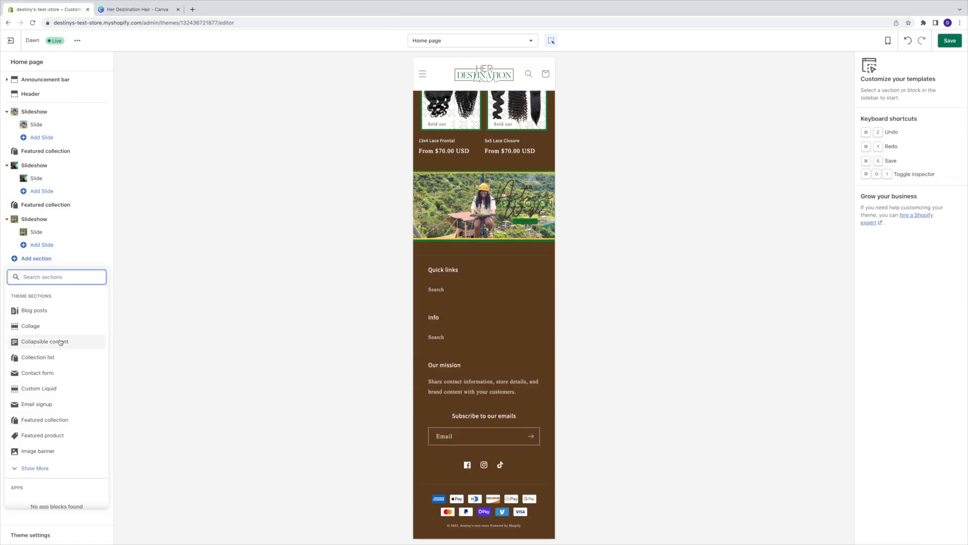
pyautogui.click(42, 420)
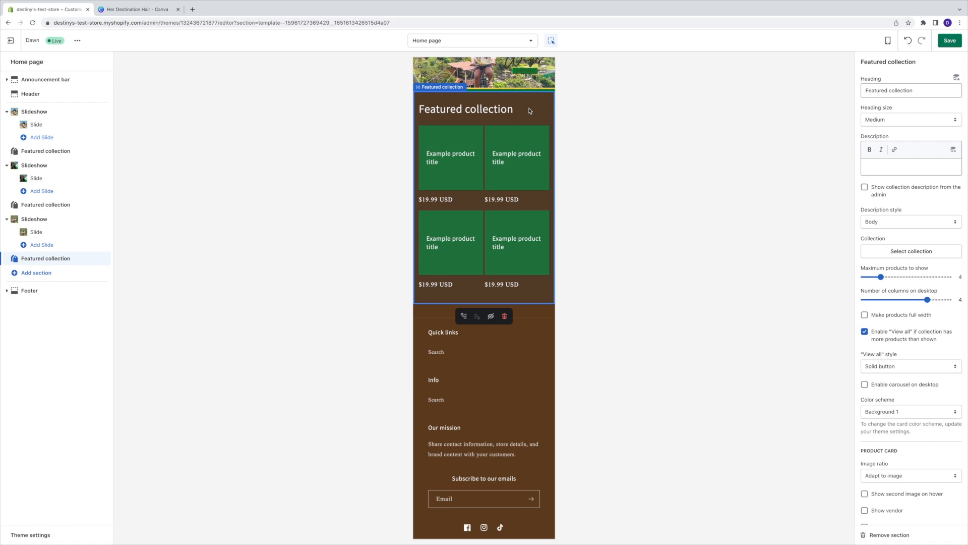
pyautogui.click(45, 258)
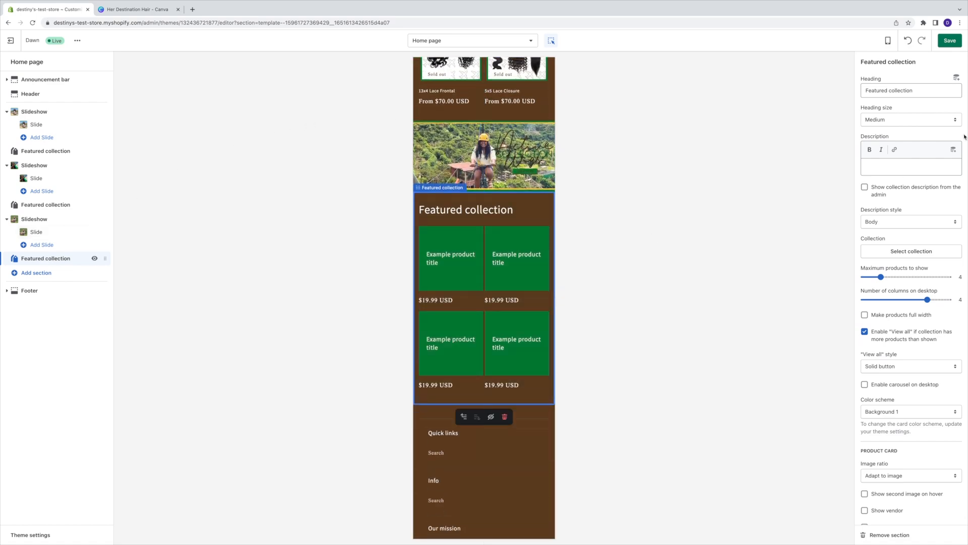
# Set the third featured collection's heading size to Small and change its heading to "SHOP WIGS"
pyautogui.click(892, 121)
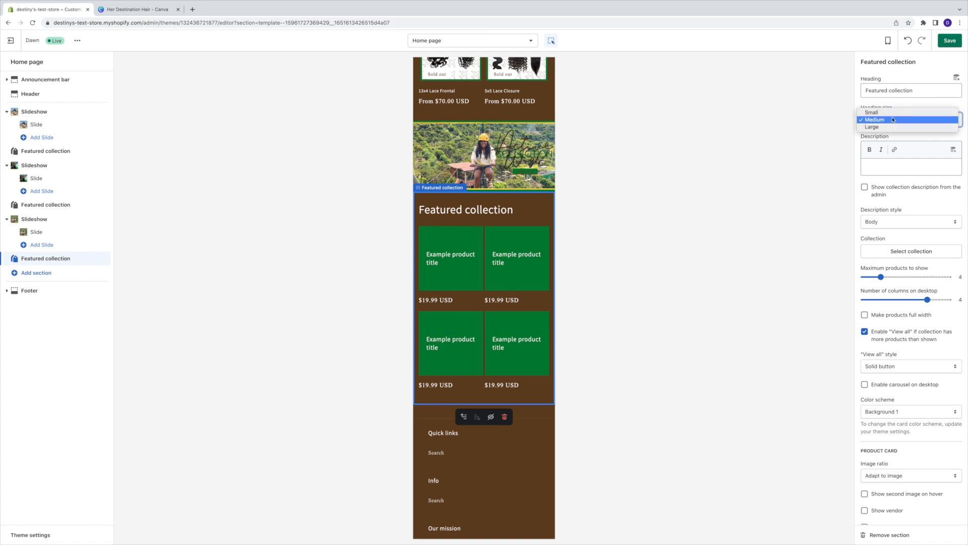
pyautogui.click(922, 108)
pyautogui.moveTo(922, 90); pyautogui.dragTo(852, 89)
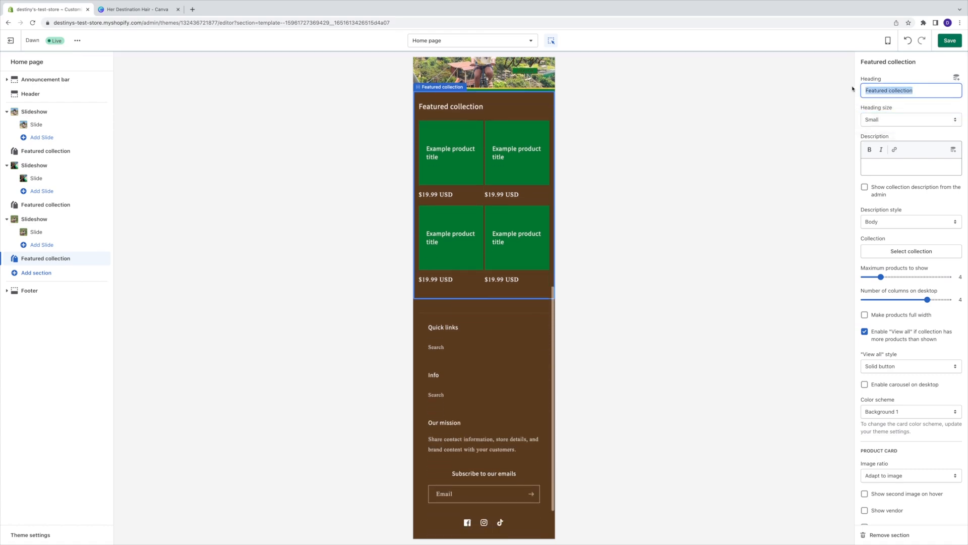
pyautogui.write('SHOP WIGS')
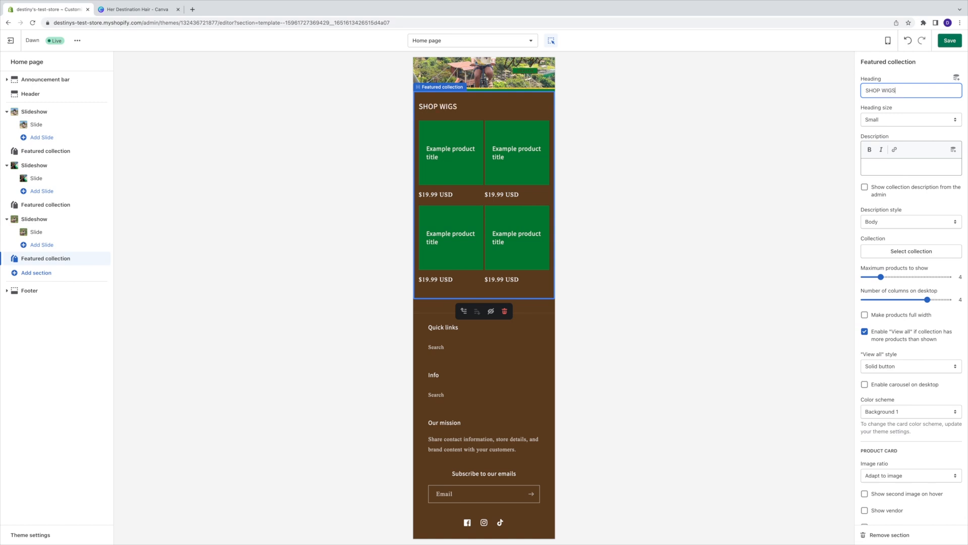
# Assign the Wigs collection to the SHOP WIGS section and save the theme
pyautogui.scroll(-1, 867, 90)
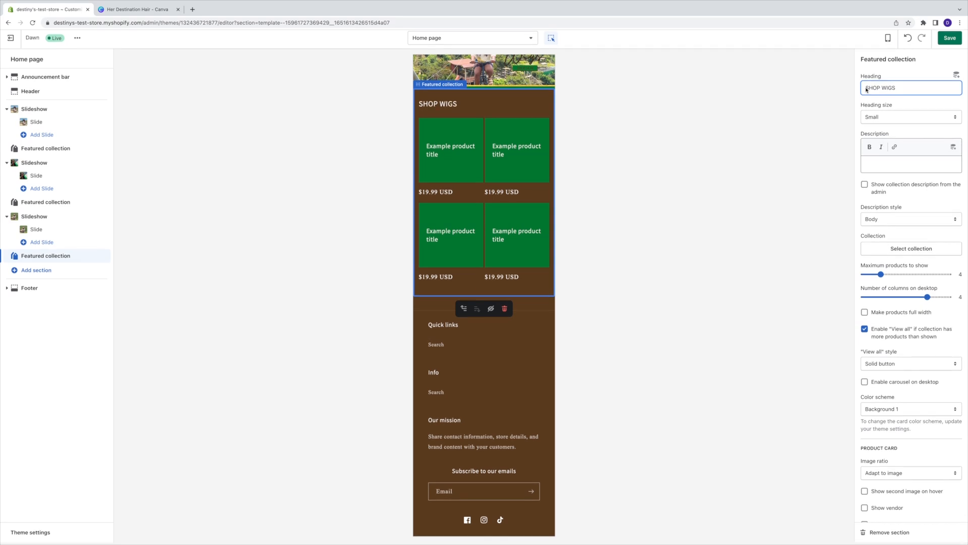
pyautogui.click(887, 257)
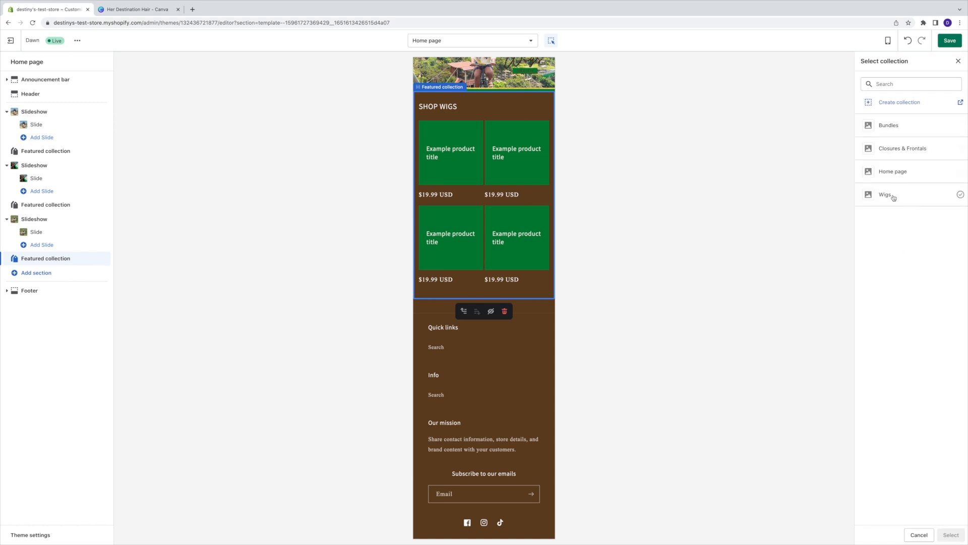
pyautogui.click(892, 195)
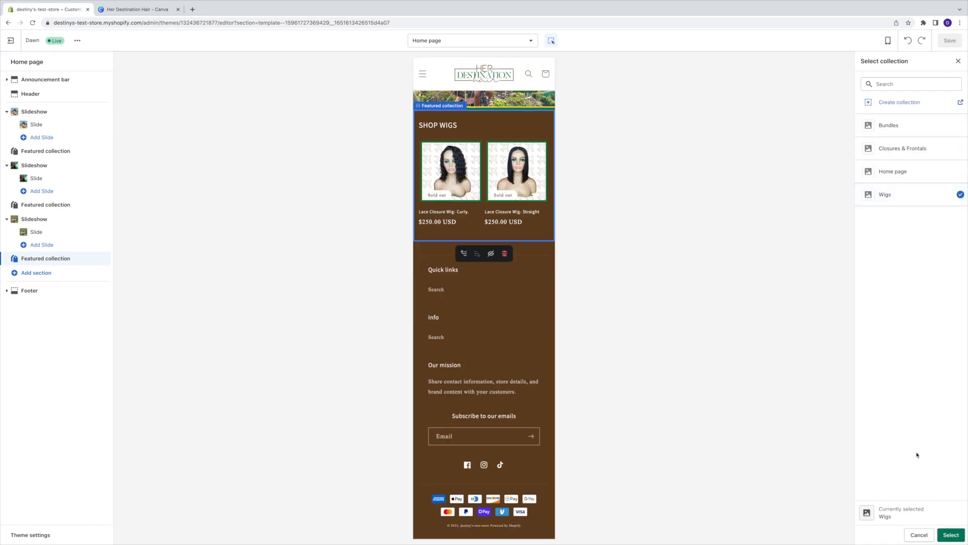
pyautogui.click(951, 534)
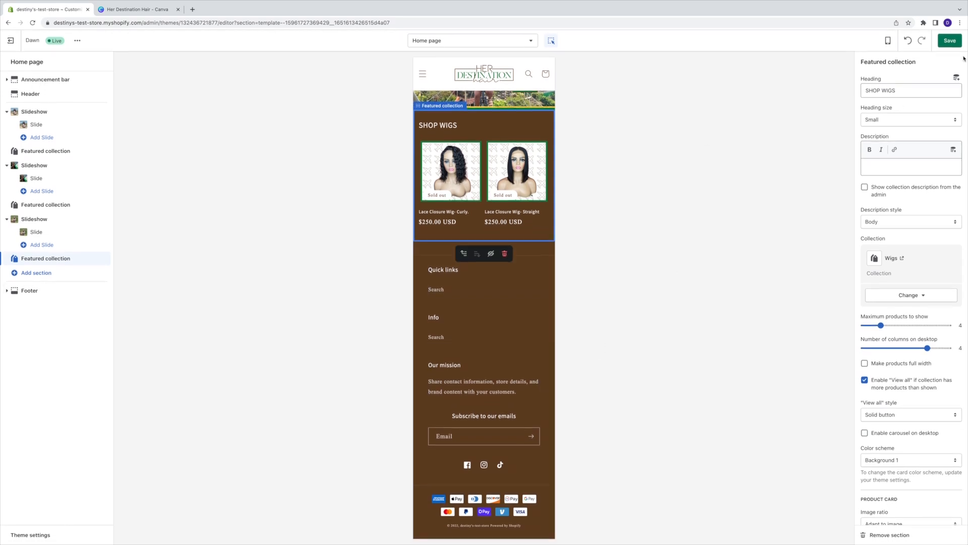
pyautogui.click(951, 42)
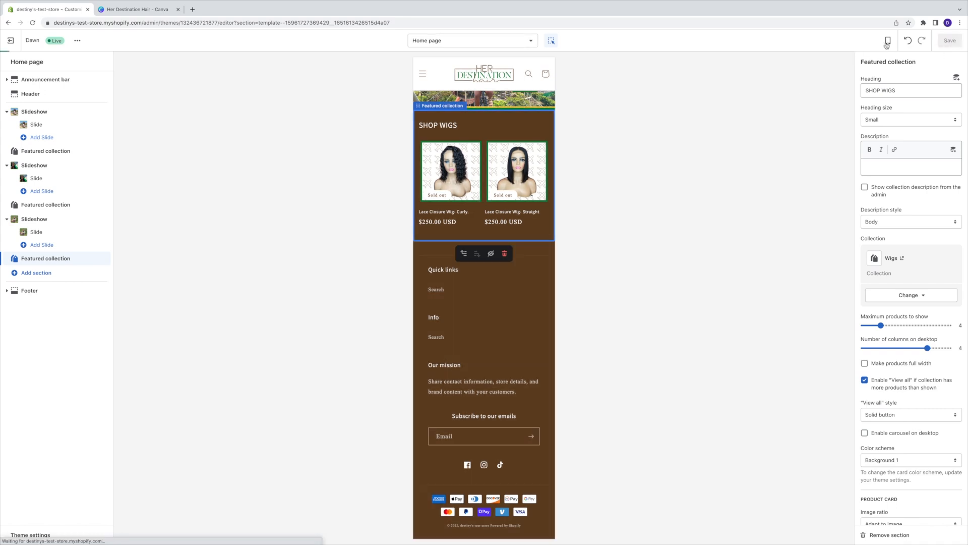
# Review the home page's slideshows and featured collections from the footer up to the header in the mobile preview
pyautogui.click(888, 42)
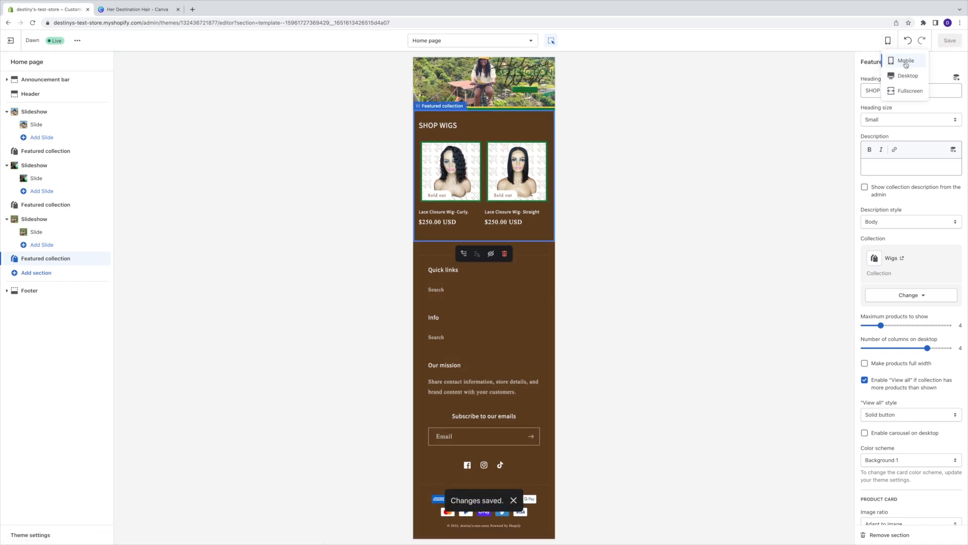
pyautogui.click(536, 314)
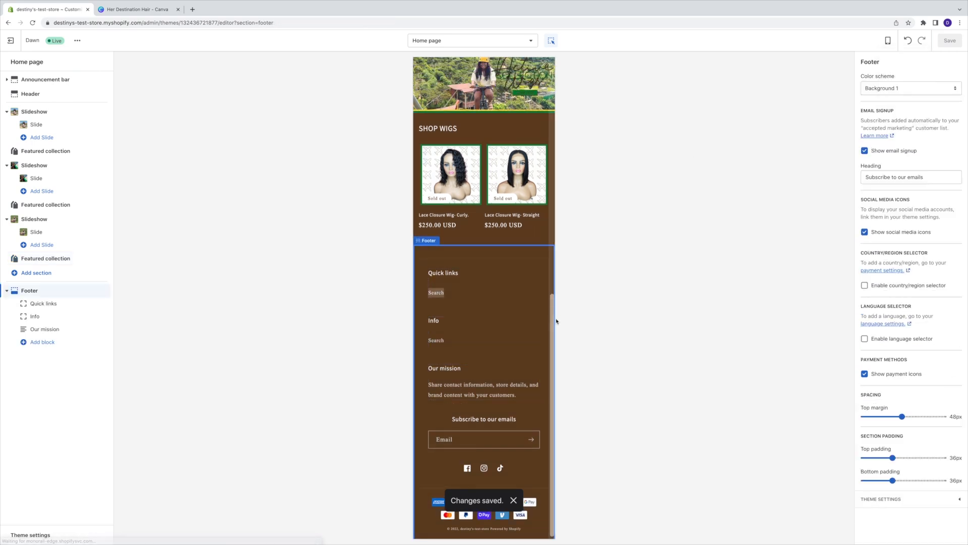
pyautogui.scroll(10, 557, 321)
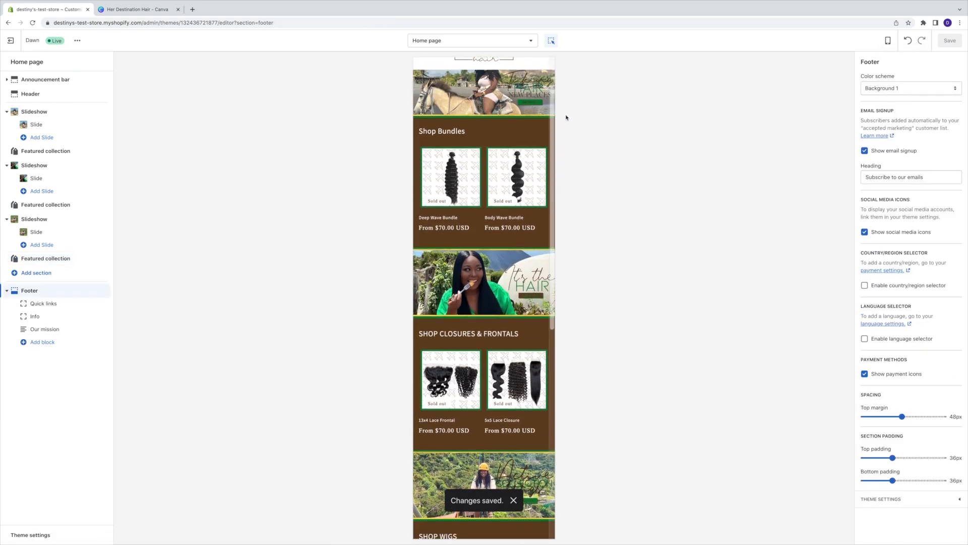
pyautogui.scroll(2, 570, 96)
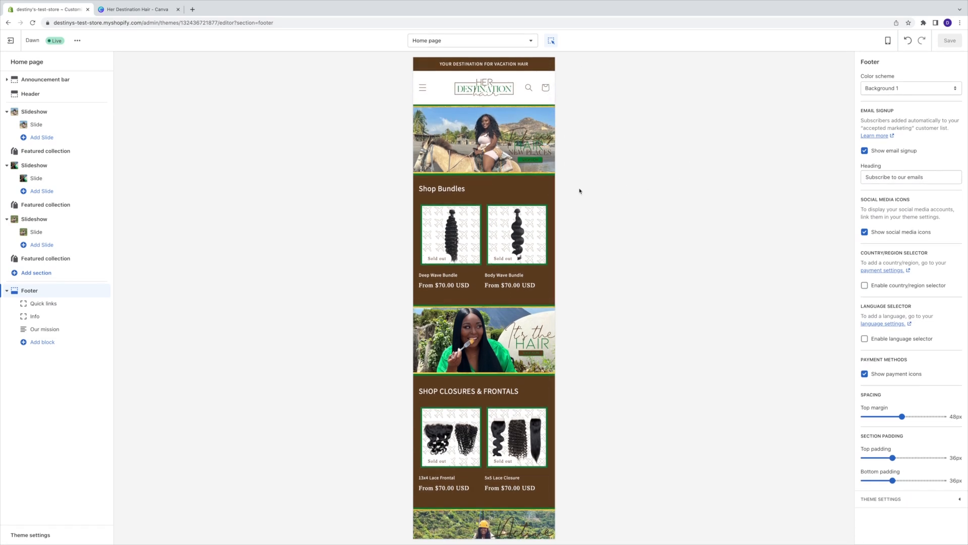
pyautogui.scroll(-1, 552, 182)
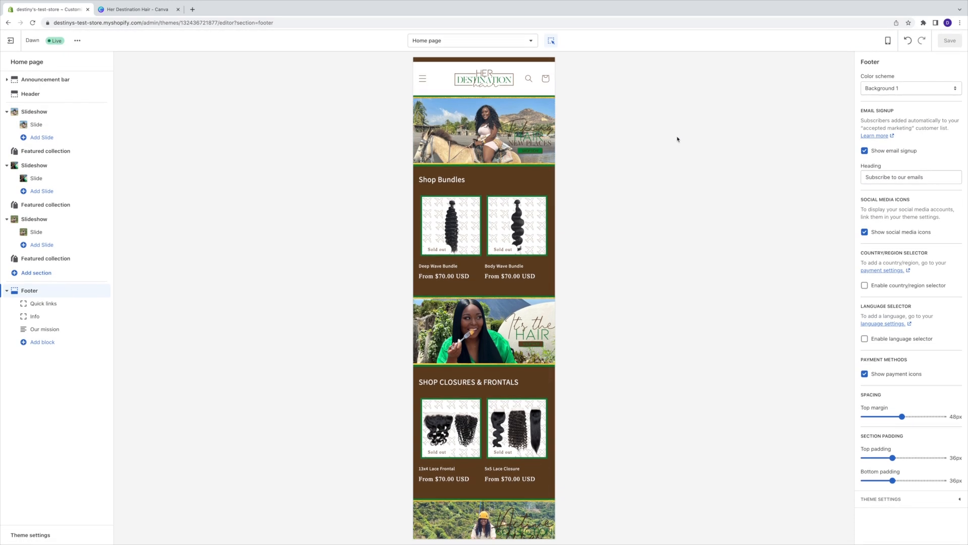
# Switch to the desktop preview and review the home page's banners and featured collections from top to bottom
pyautogui.click(888, 42)
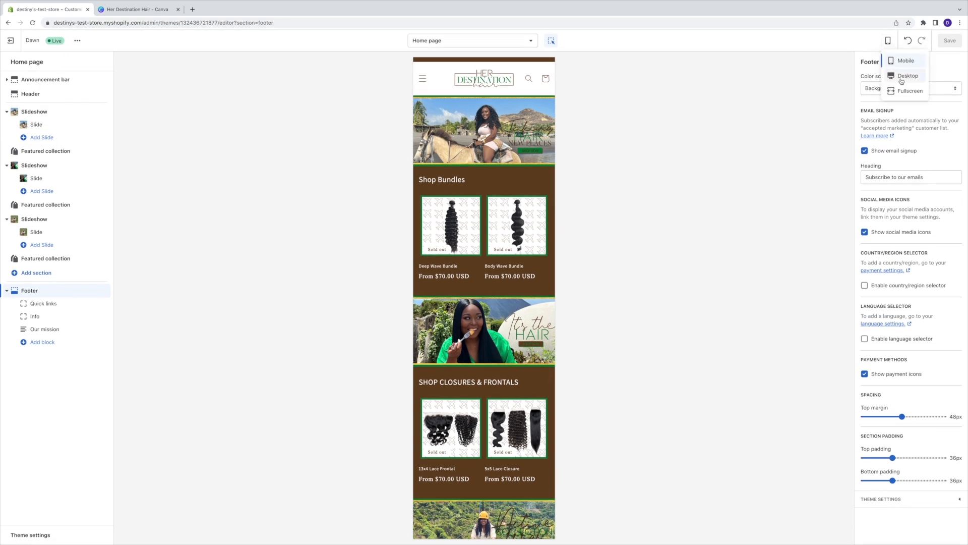
pyautogui.click(903, 77)
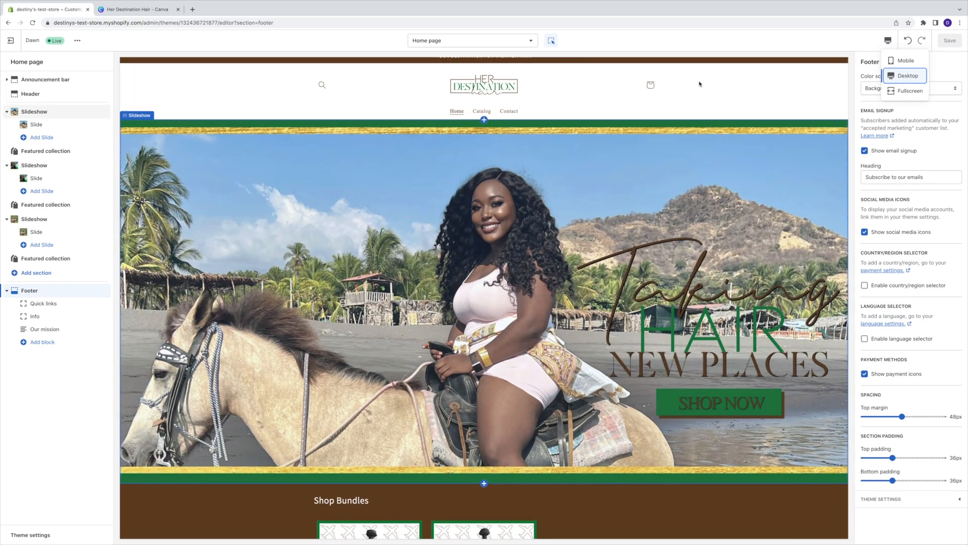
pyautogui.click(701, 86)
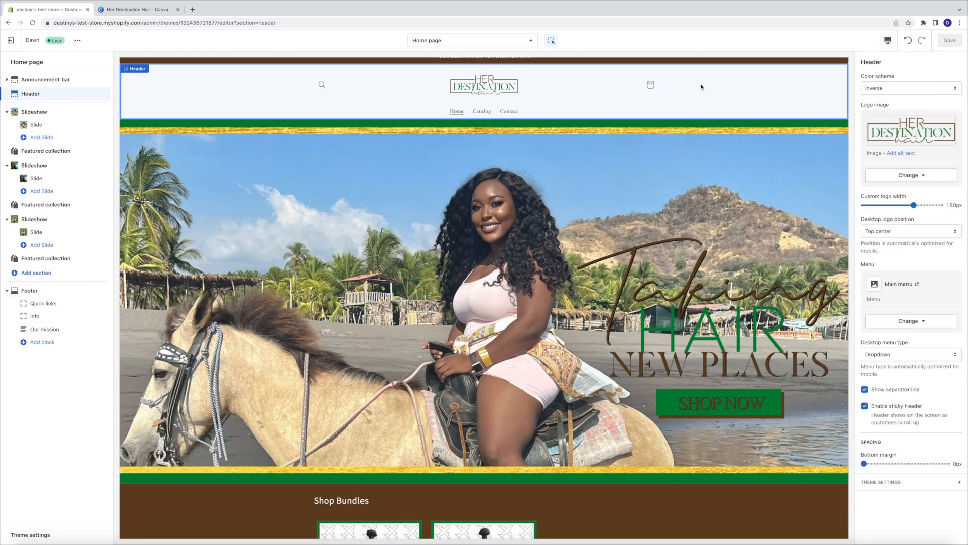
pyautogui.scroll(-3, 664, 229)
pyautogui.scroll(-4, 665, 229)
pyautogui.scroll(4, 665, 229)
pyautogui.scroll(-9, 665, 230)
pyautogui.scroll(-18, 664, 229)
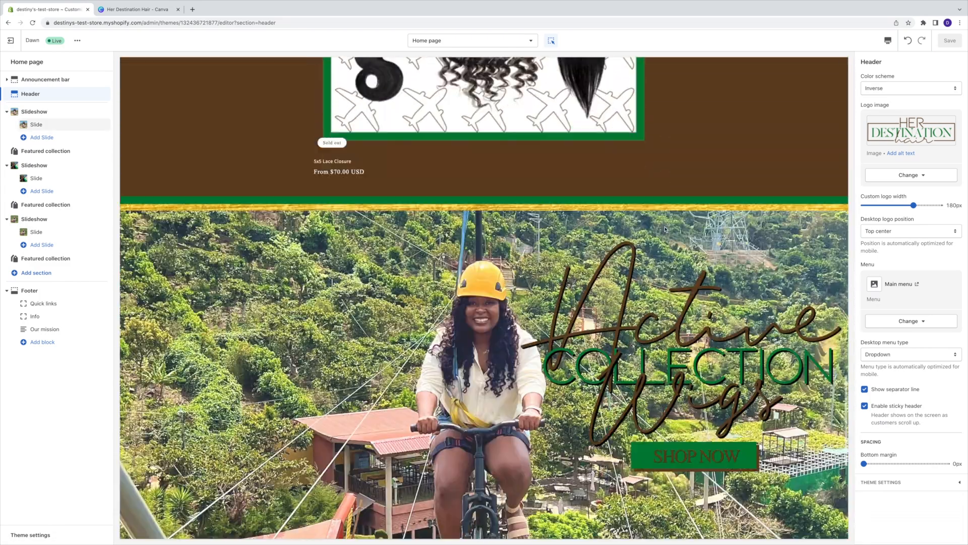
pyautogui.scroll(-10, 664, 229)
# Switch to the mobile preview, view the Body Wave Bundle product page from Shop Bundles, and return to the home page
pyautogui.click(889, 40)
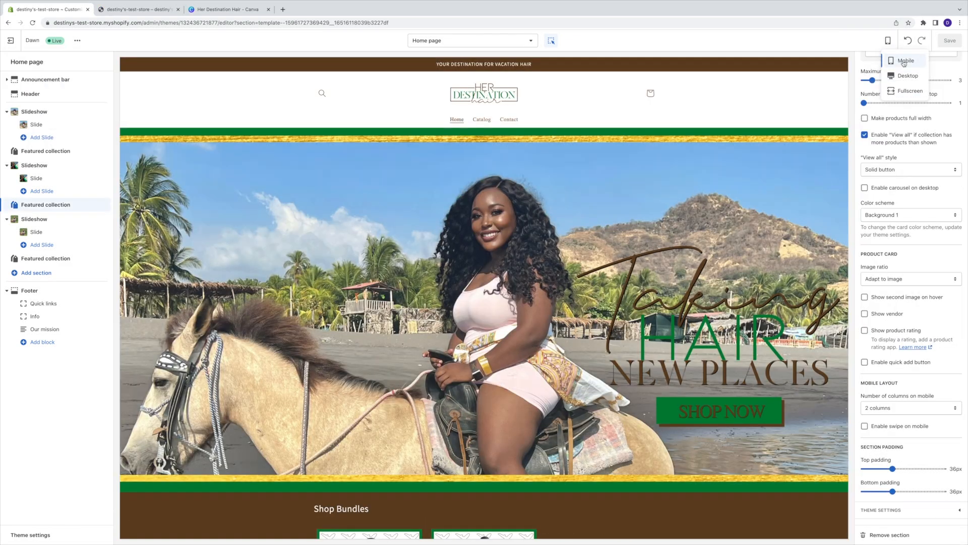
pyautogui.click(905, 61)
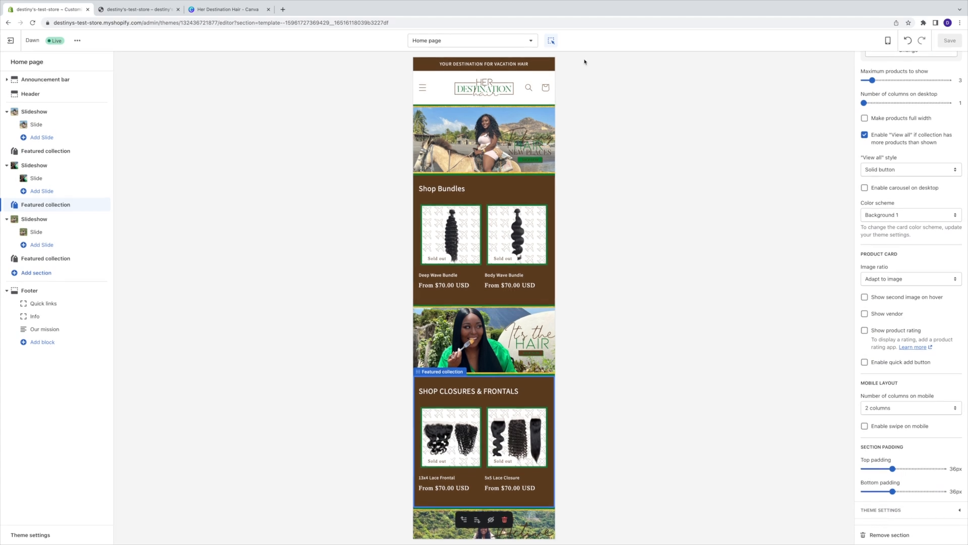
pyautogui.click(535, 222)
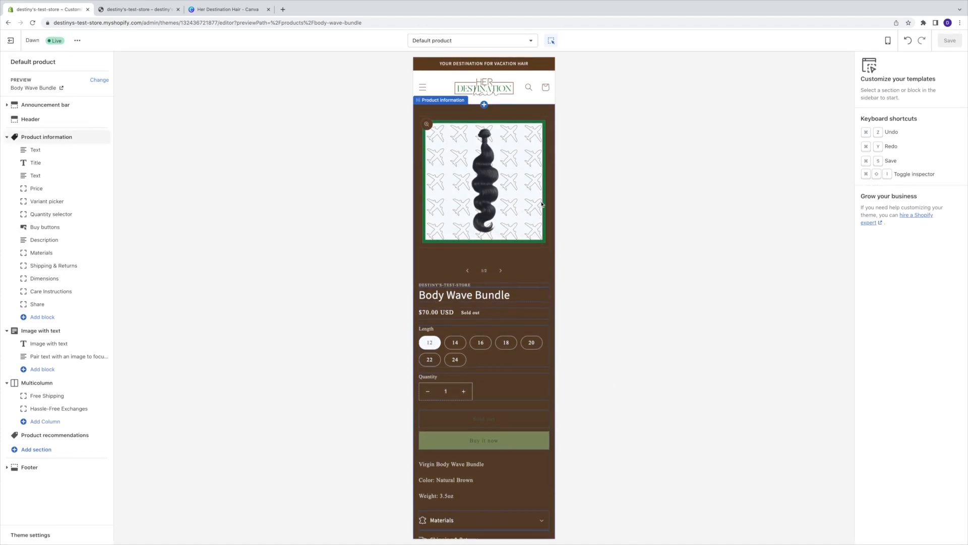
pyautogui.scroll(-1, 524, 194)
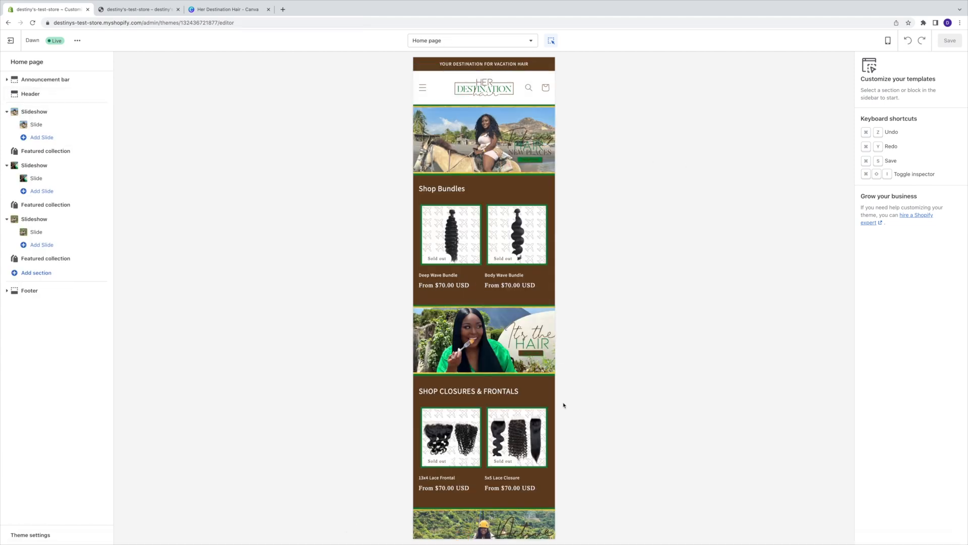
pyautogui.moveTo(568, 432); pyautogui.dragTo(519, 482)
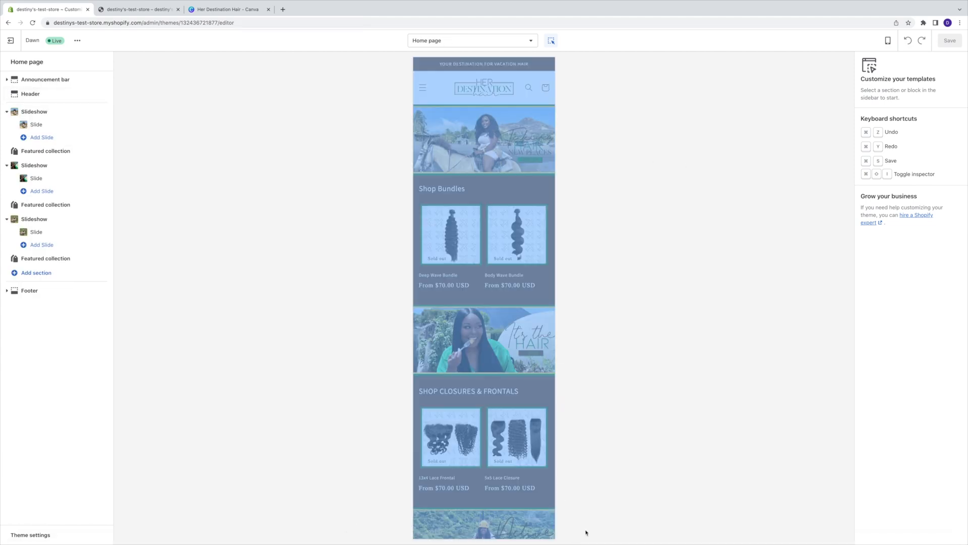